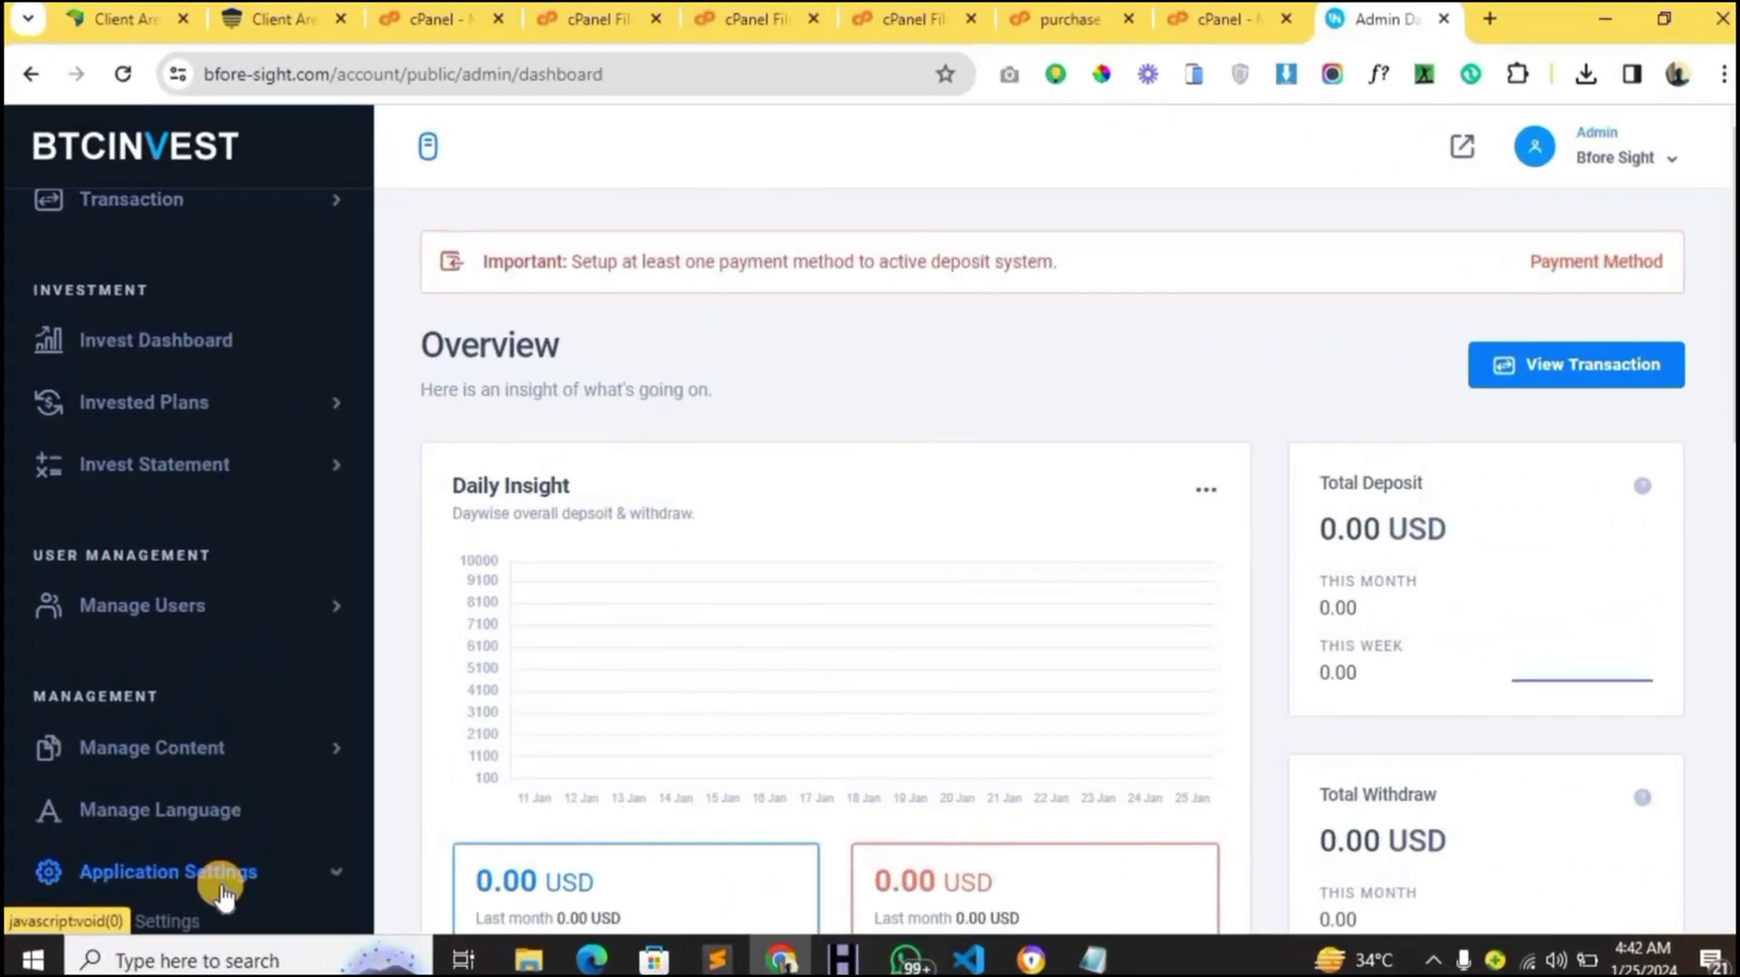
# - Open General Settings and inspect the language switcher, registration and maintenance options without changing anything
pyautogui.click(338, 714)
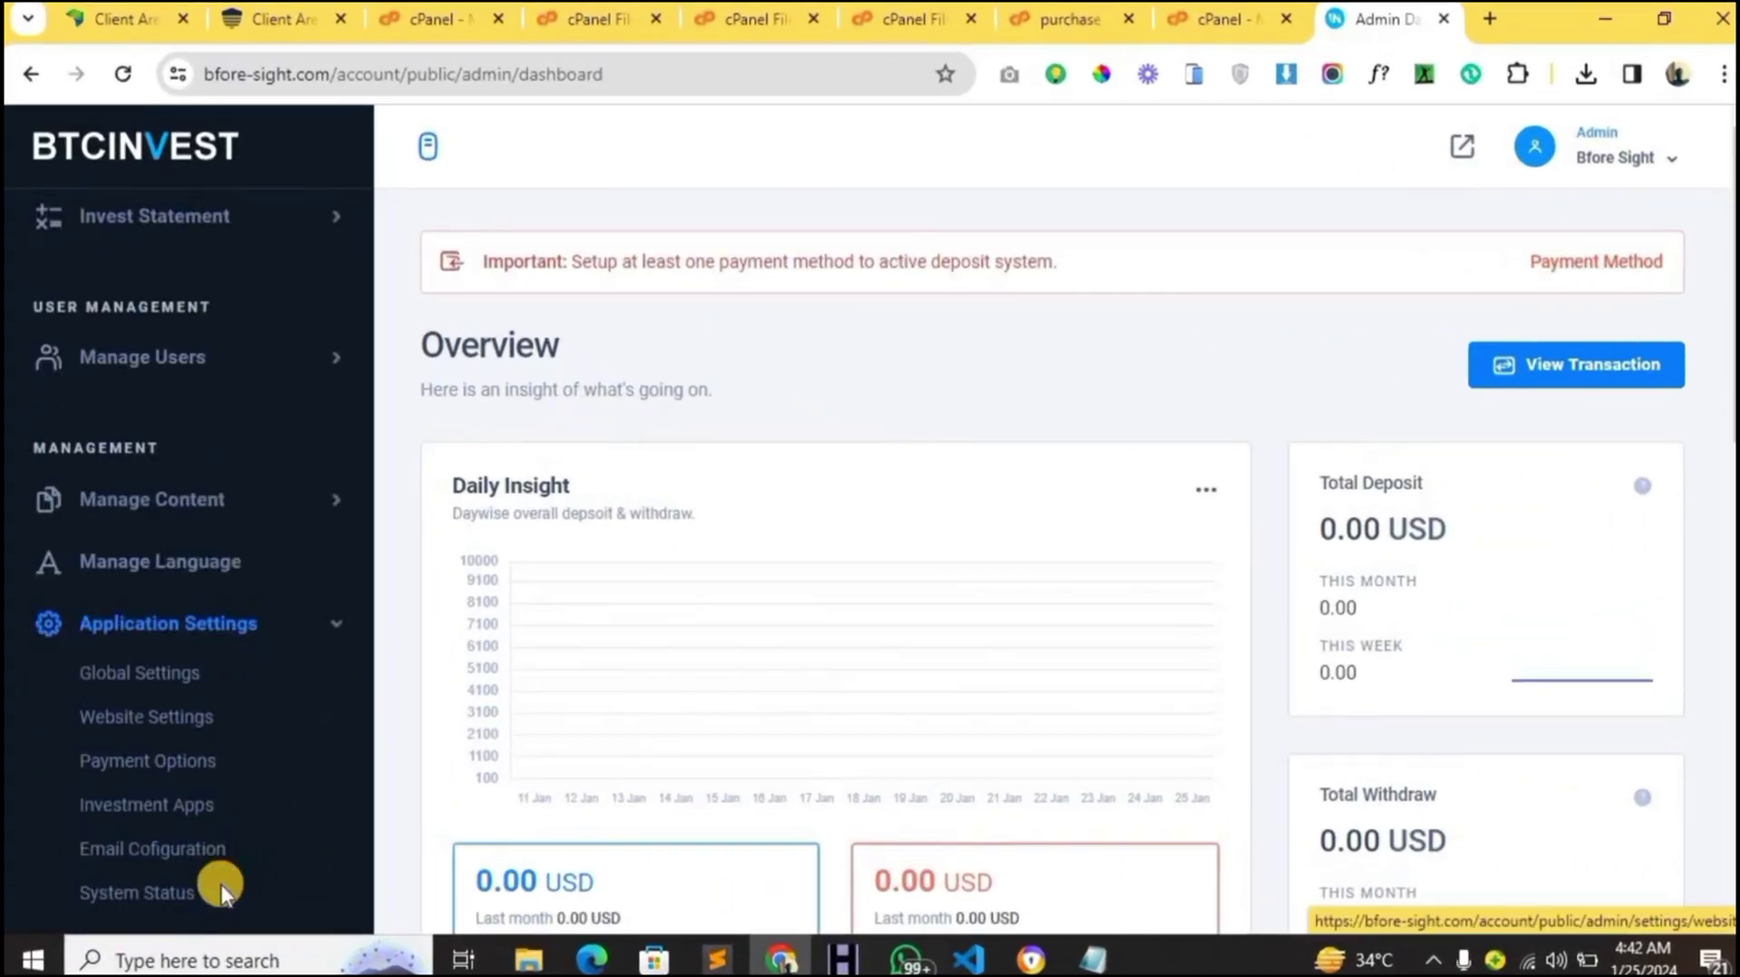
pyautogui.click(177, 648)
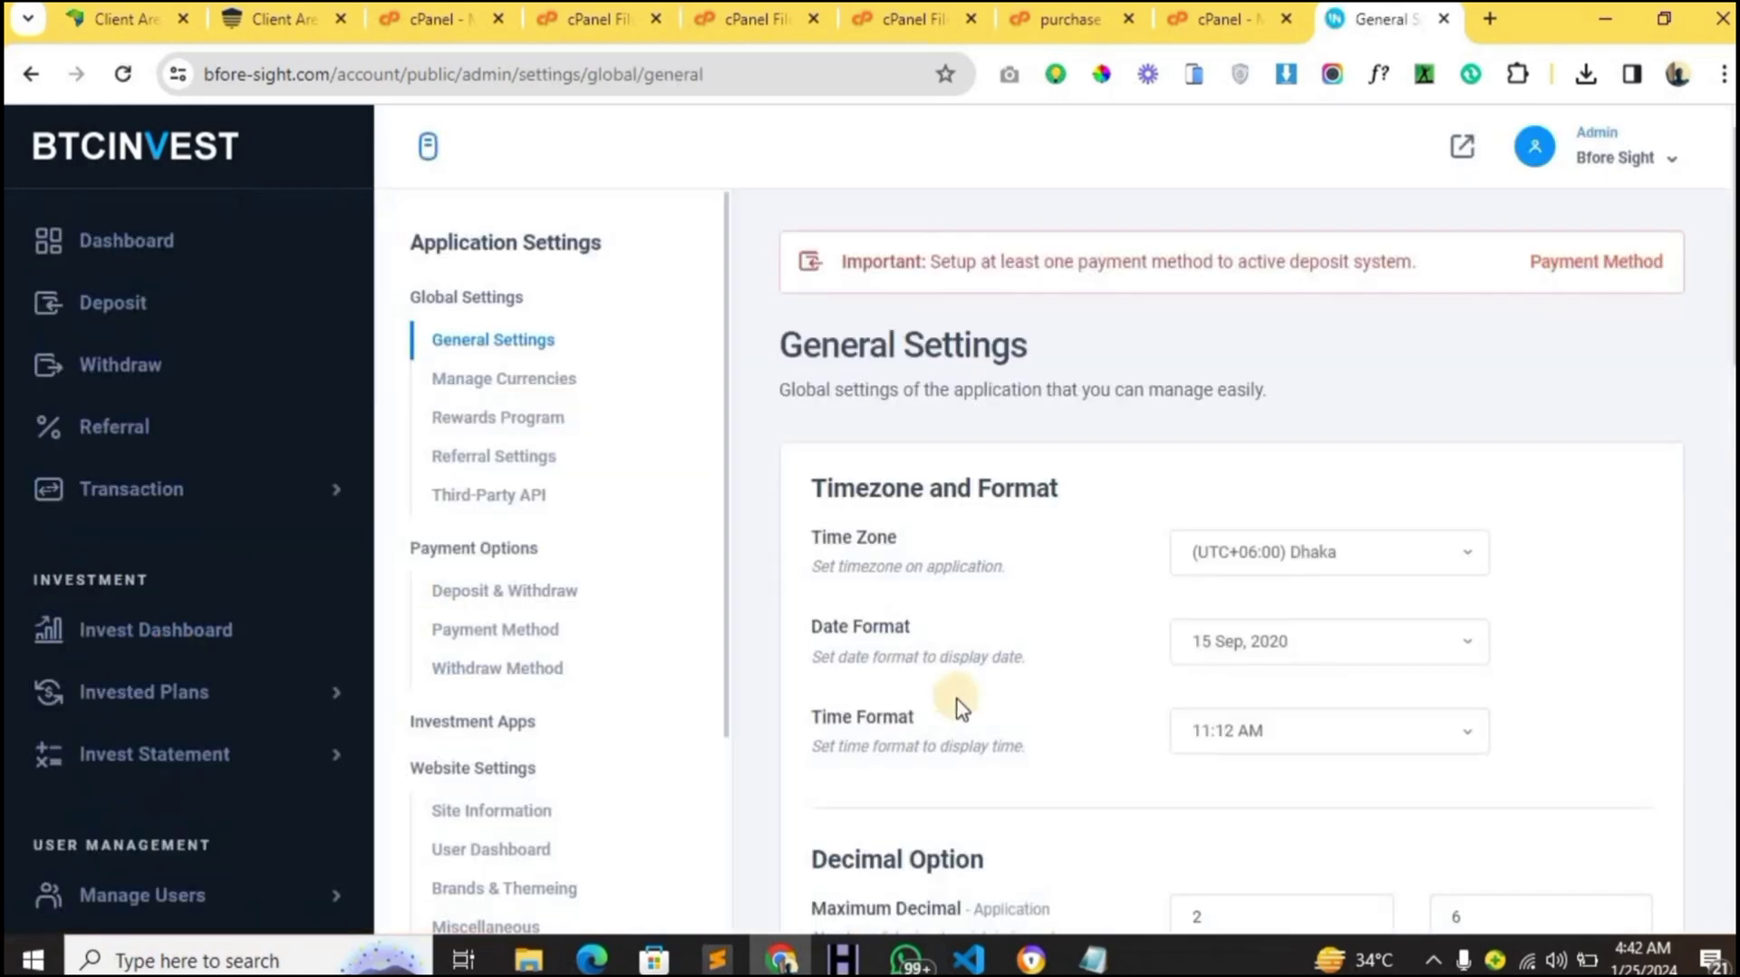
pyautogui.scroll(-10, 1212, 710)
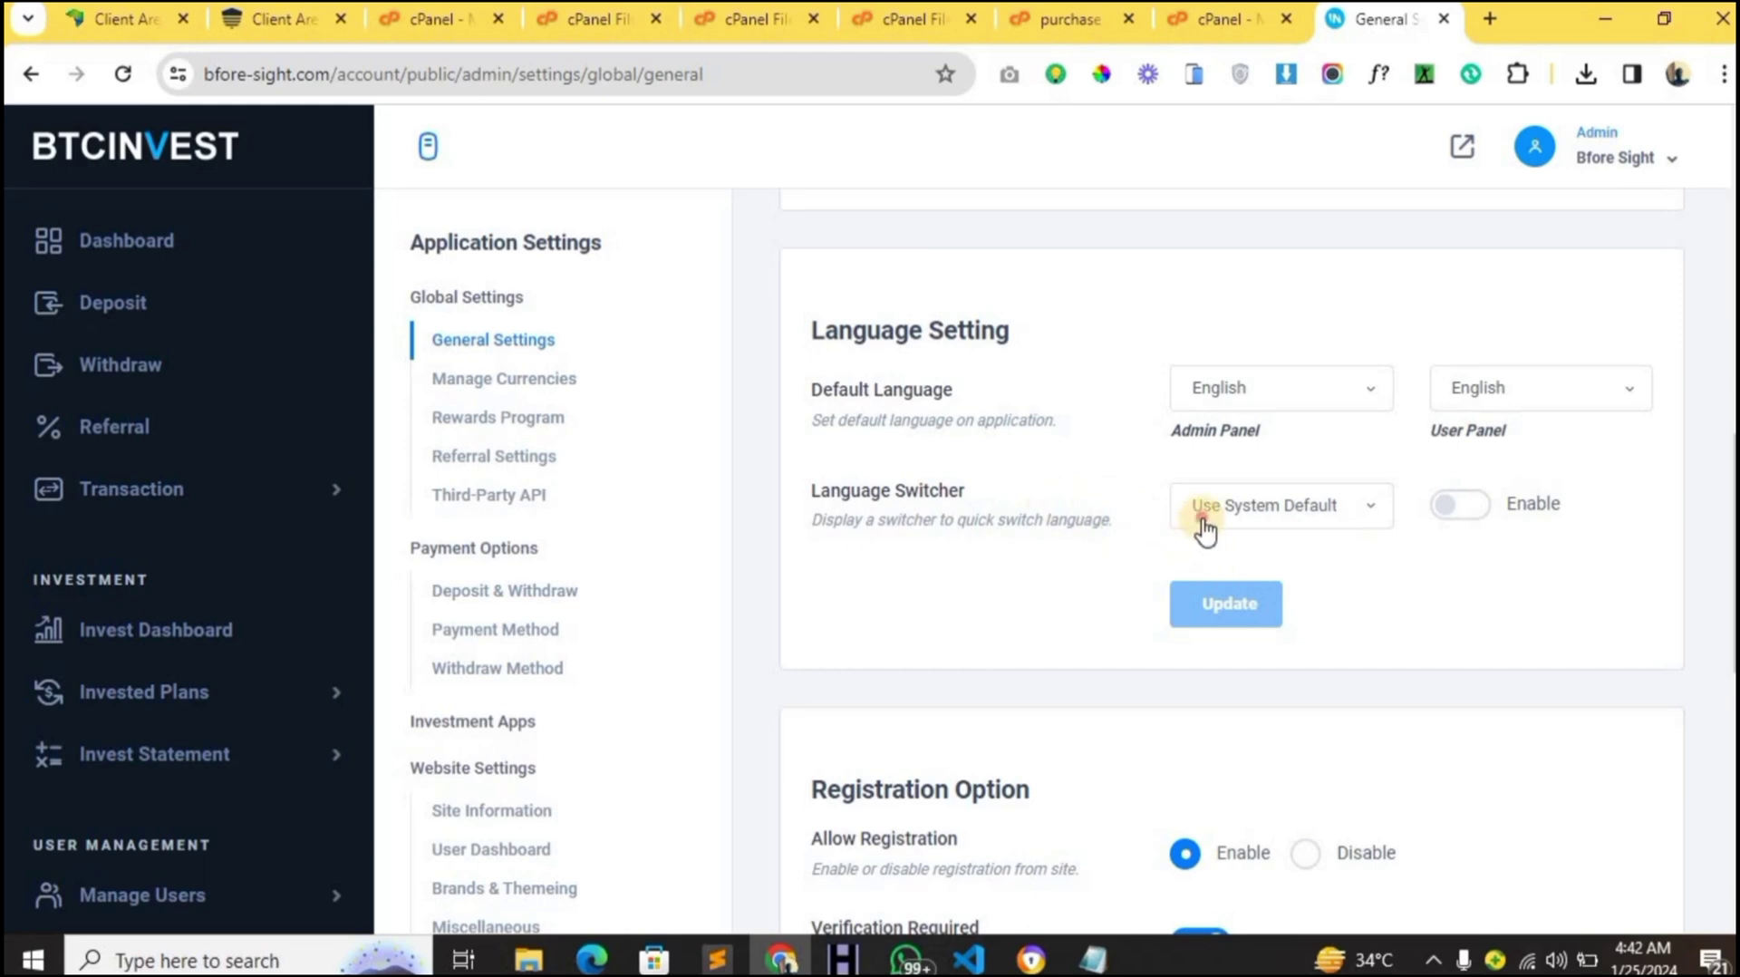
pyautogui.click(1198, 516)
pyautogui.click(1198, 517)
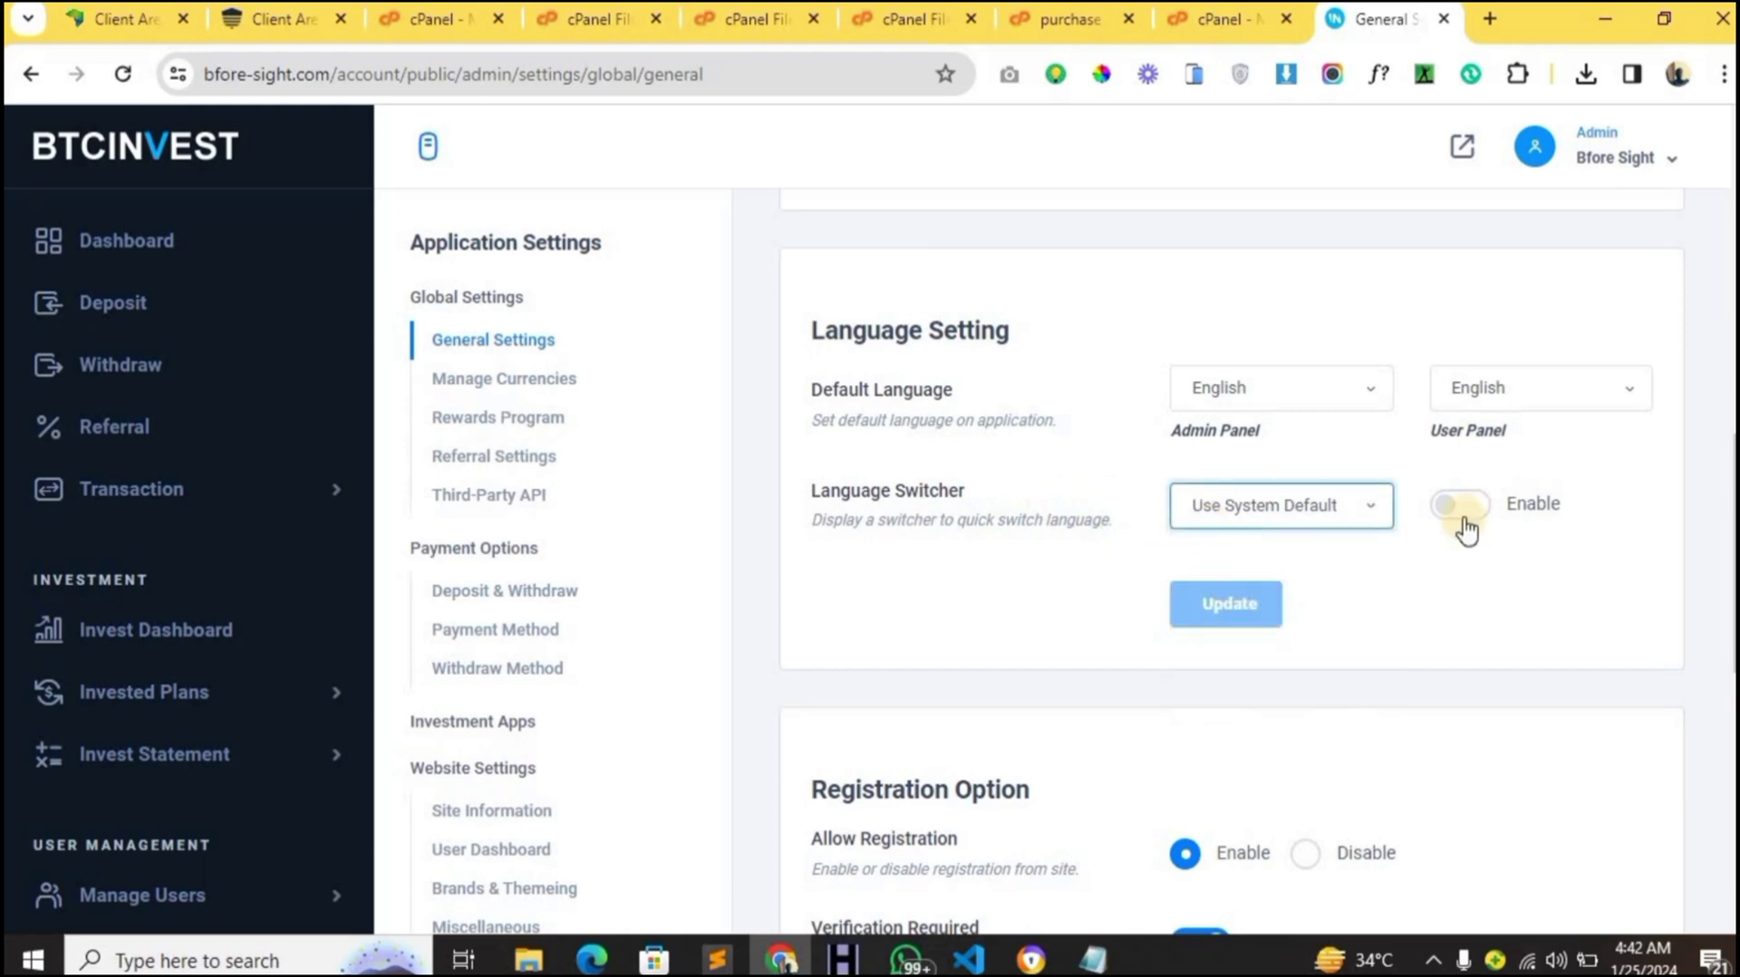
pyautogui.scroll(-2, 1139, 668)
pyautogui.scroll(-1, 1124, 670)
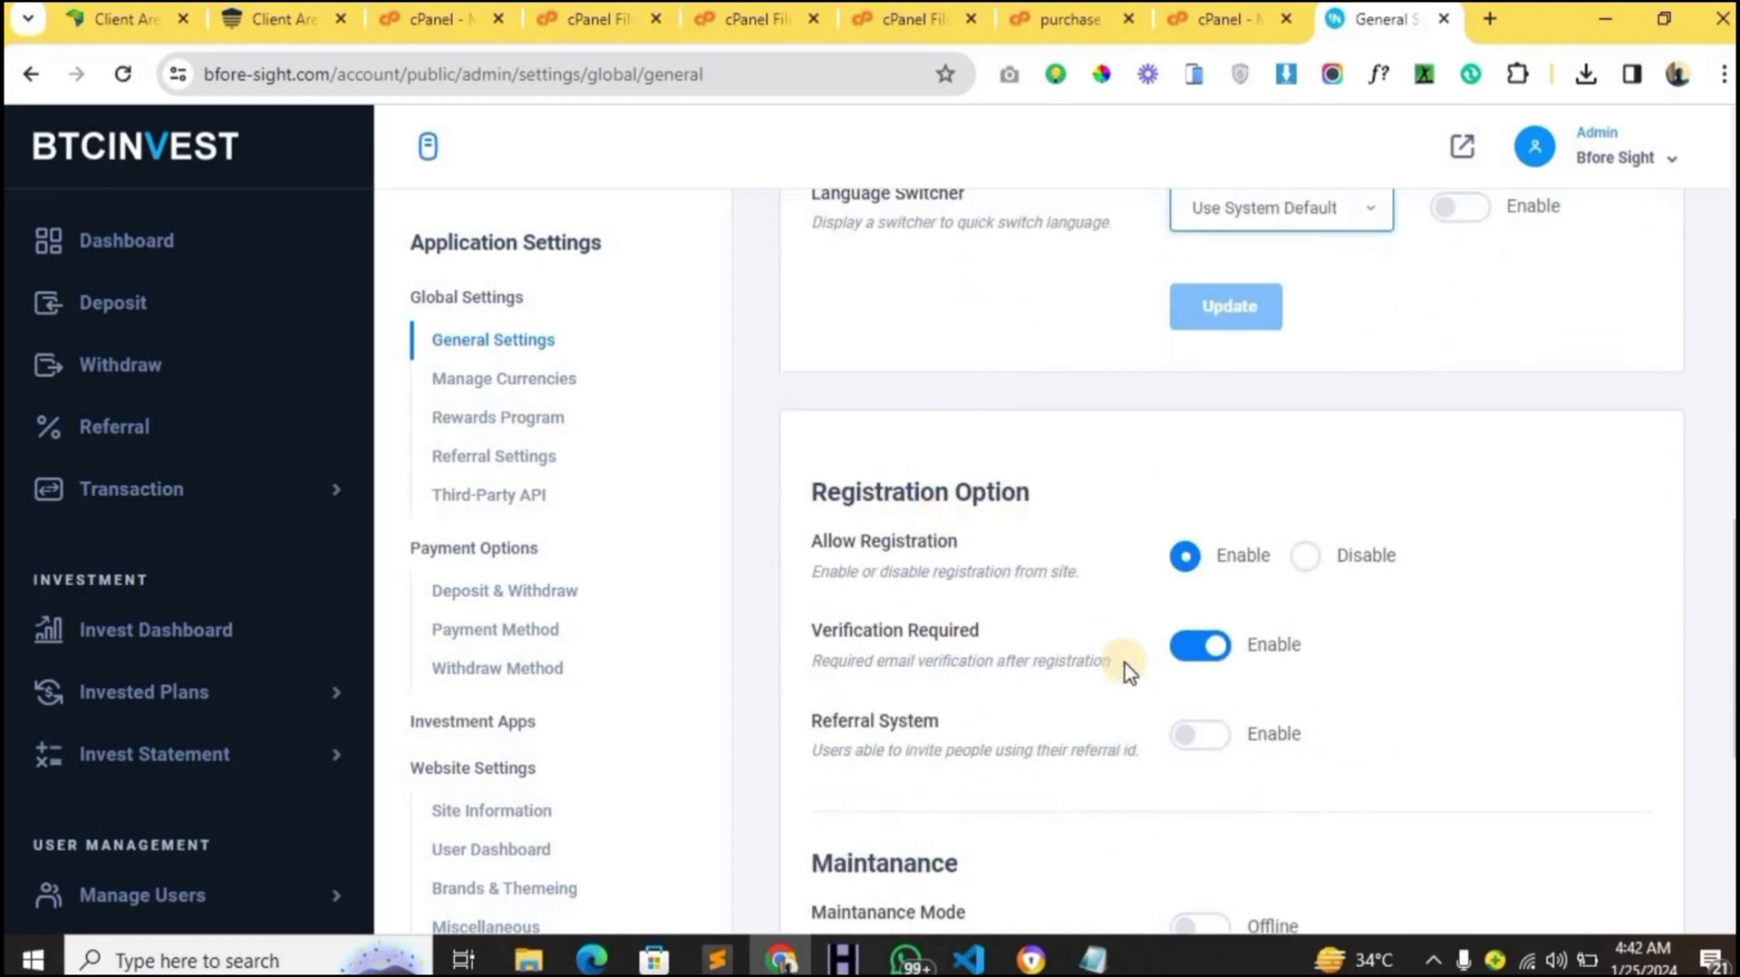
pyautogui.scroll(-4, 1306, 710)
pyautogui.scroll(-2, 1310, 714)
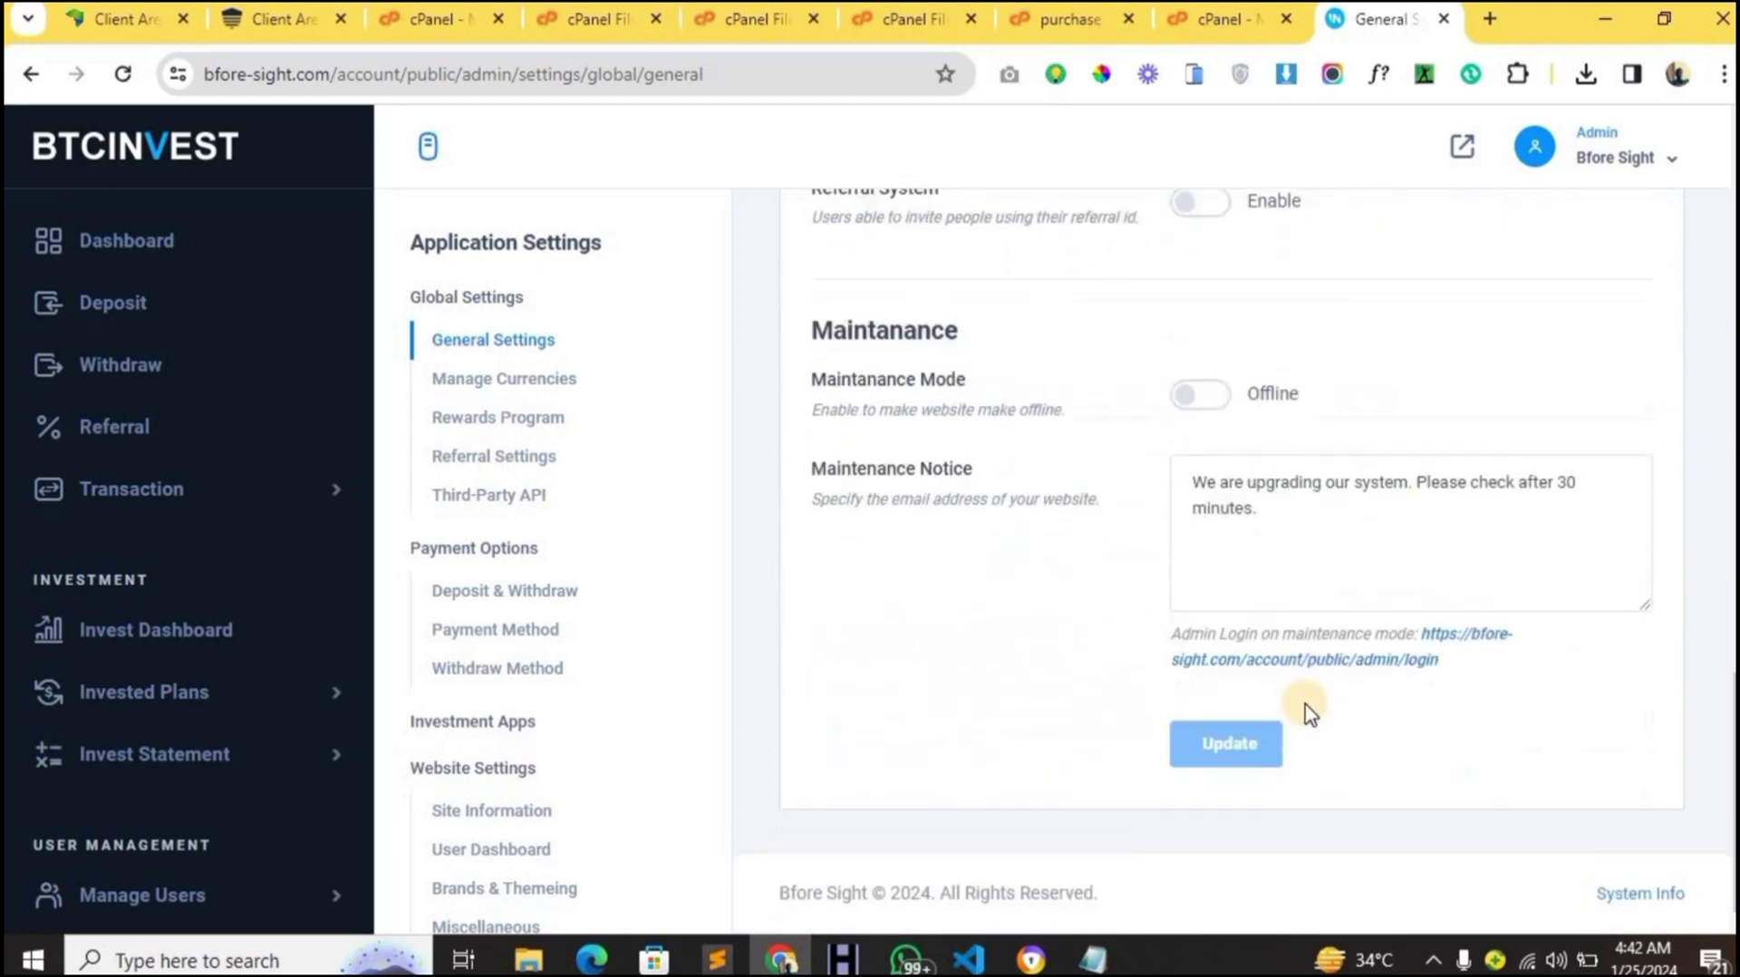
pyautogui.scroll(15, 1309, 713)
pyautogui.scroll(4, 1306, 711)
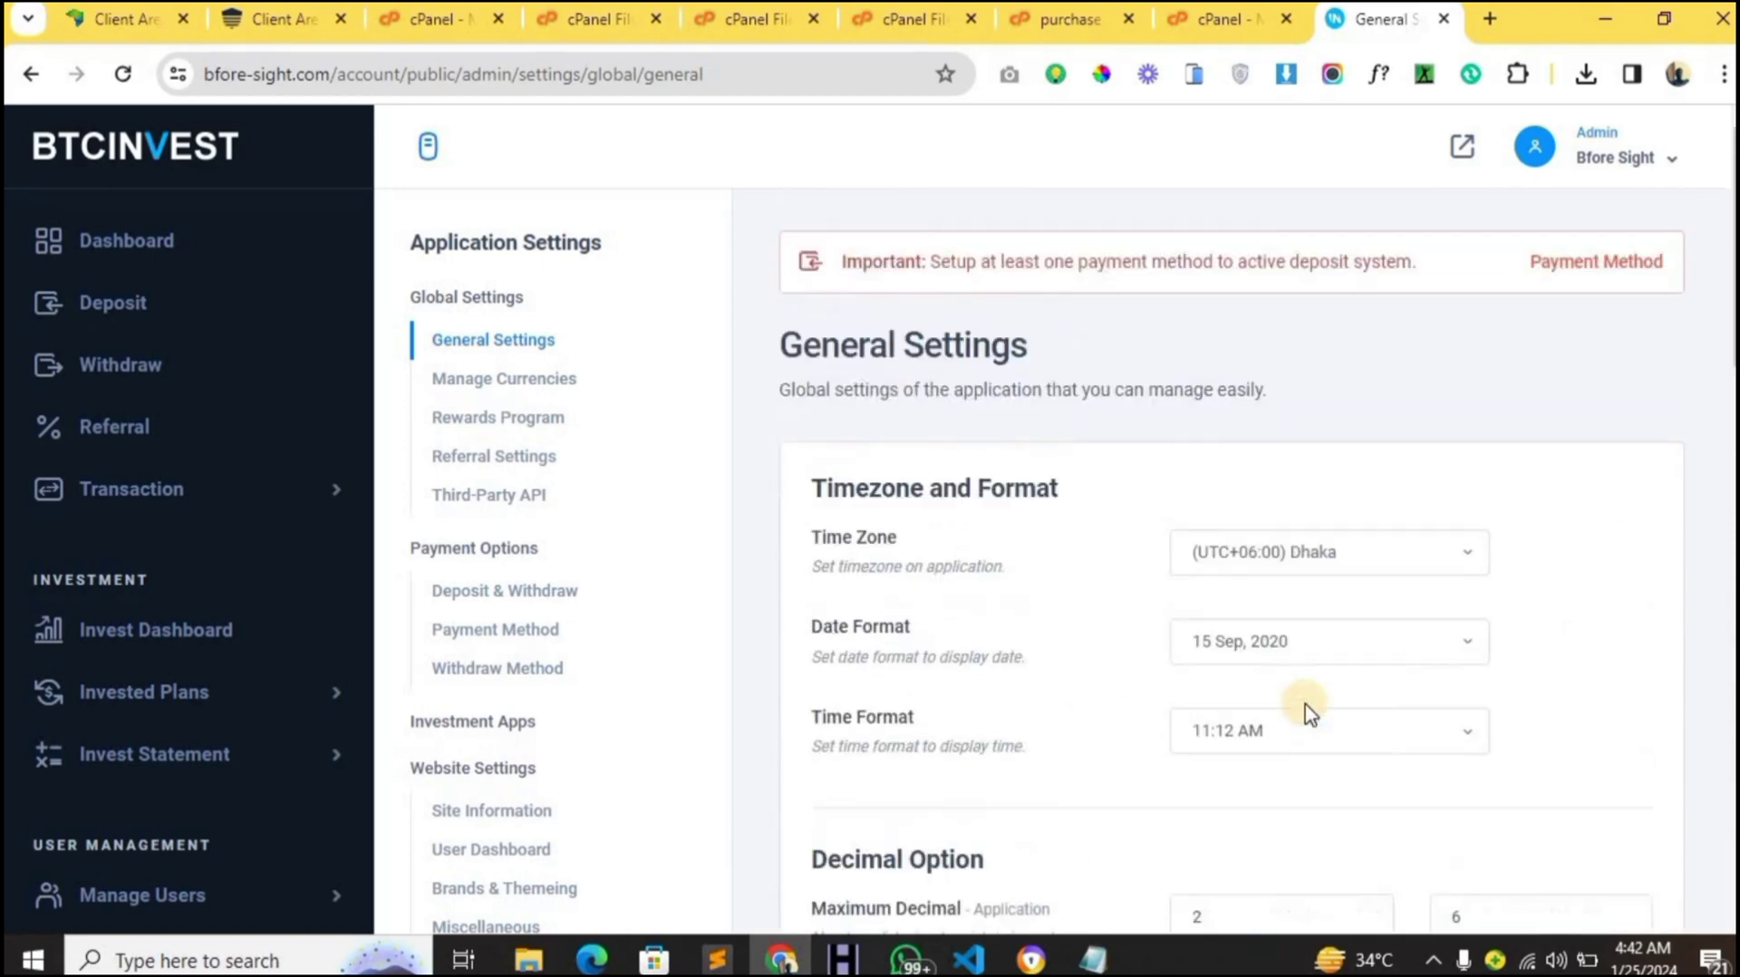
# - Open Manage Currencies, keep USD as base currency, and look over Supported Currency and Currency Exchange
pyautogui.click(462, 396)
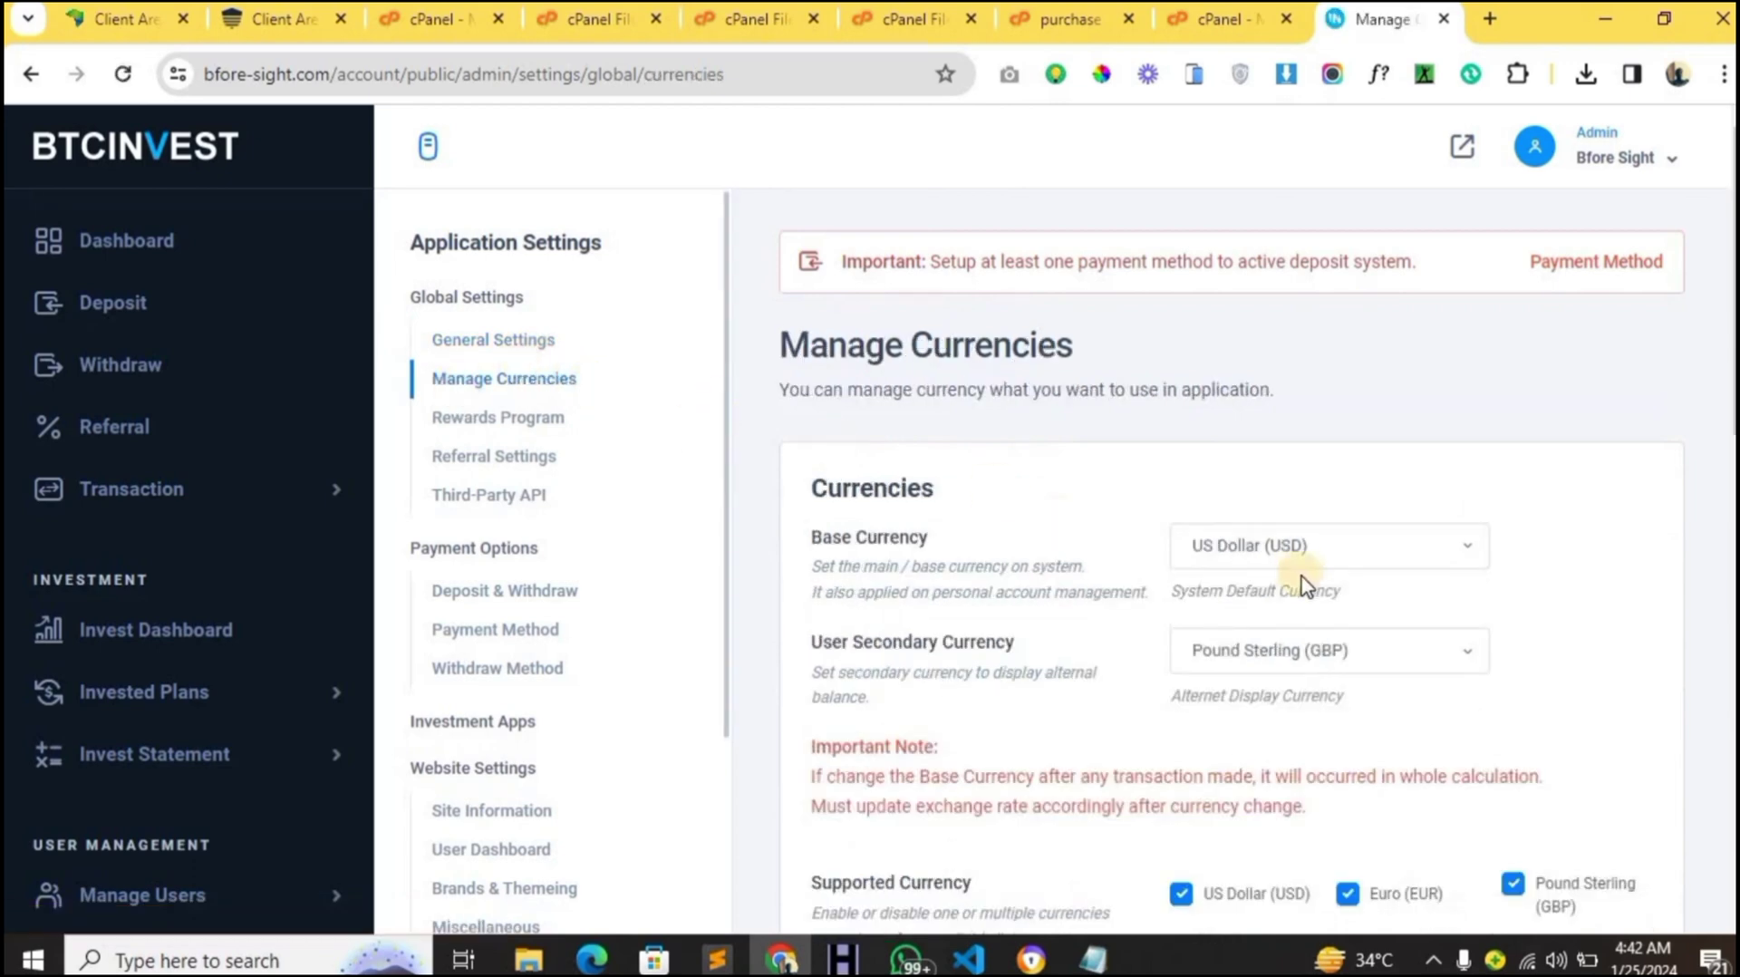
pyautogui.click(1294, 547)
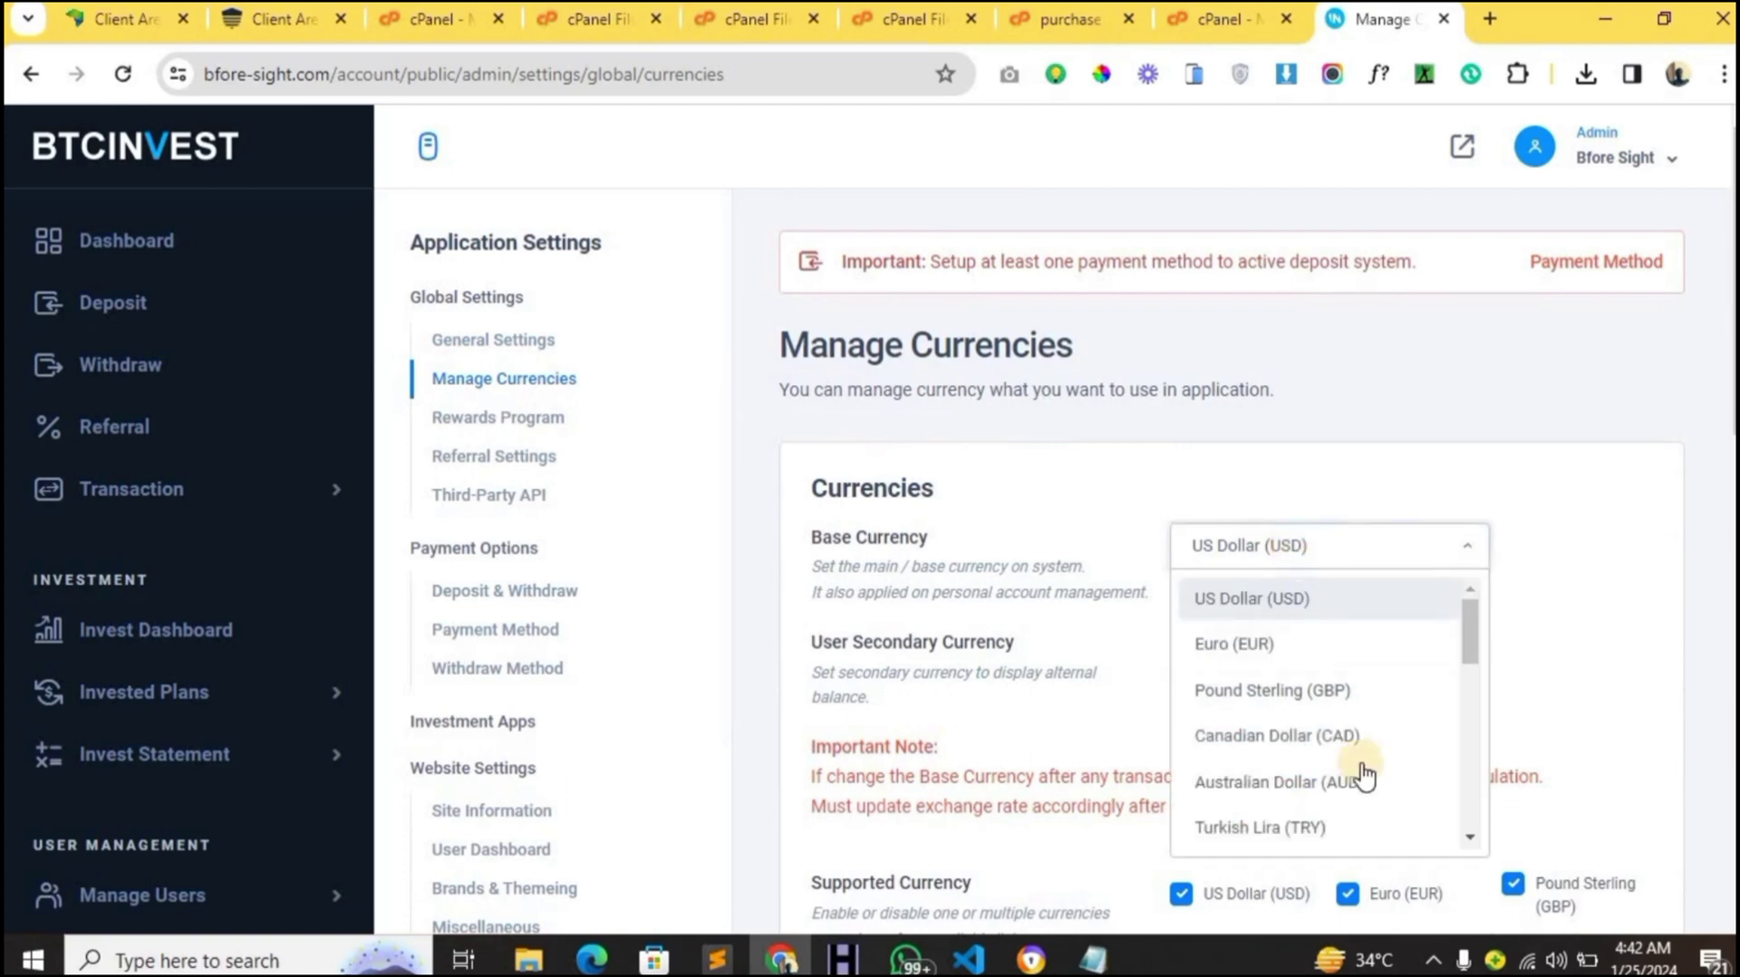
pyautogui.click(1215, 508)
pyautogui.scroll(-2, 1215, 509)
pyautogui.scroll(-3, 1216, 508)
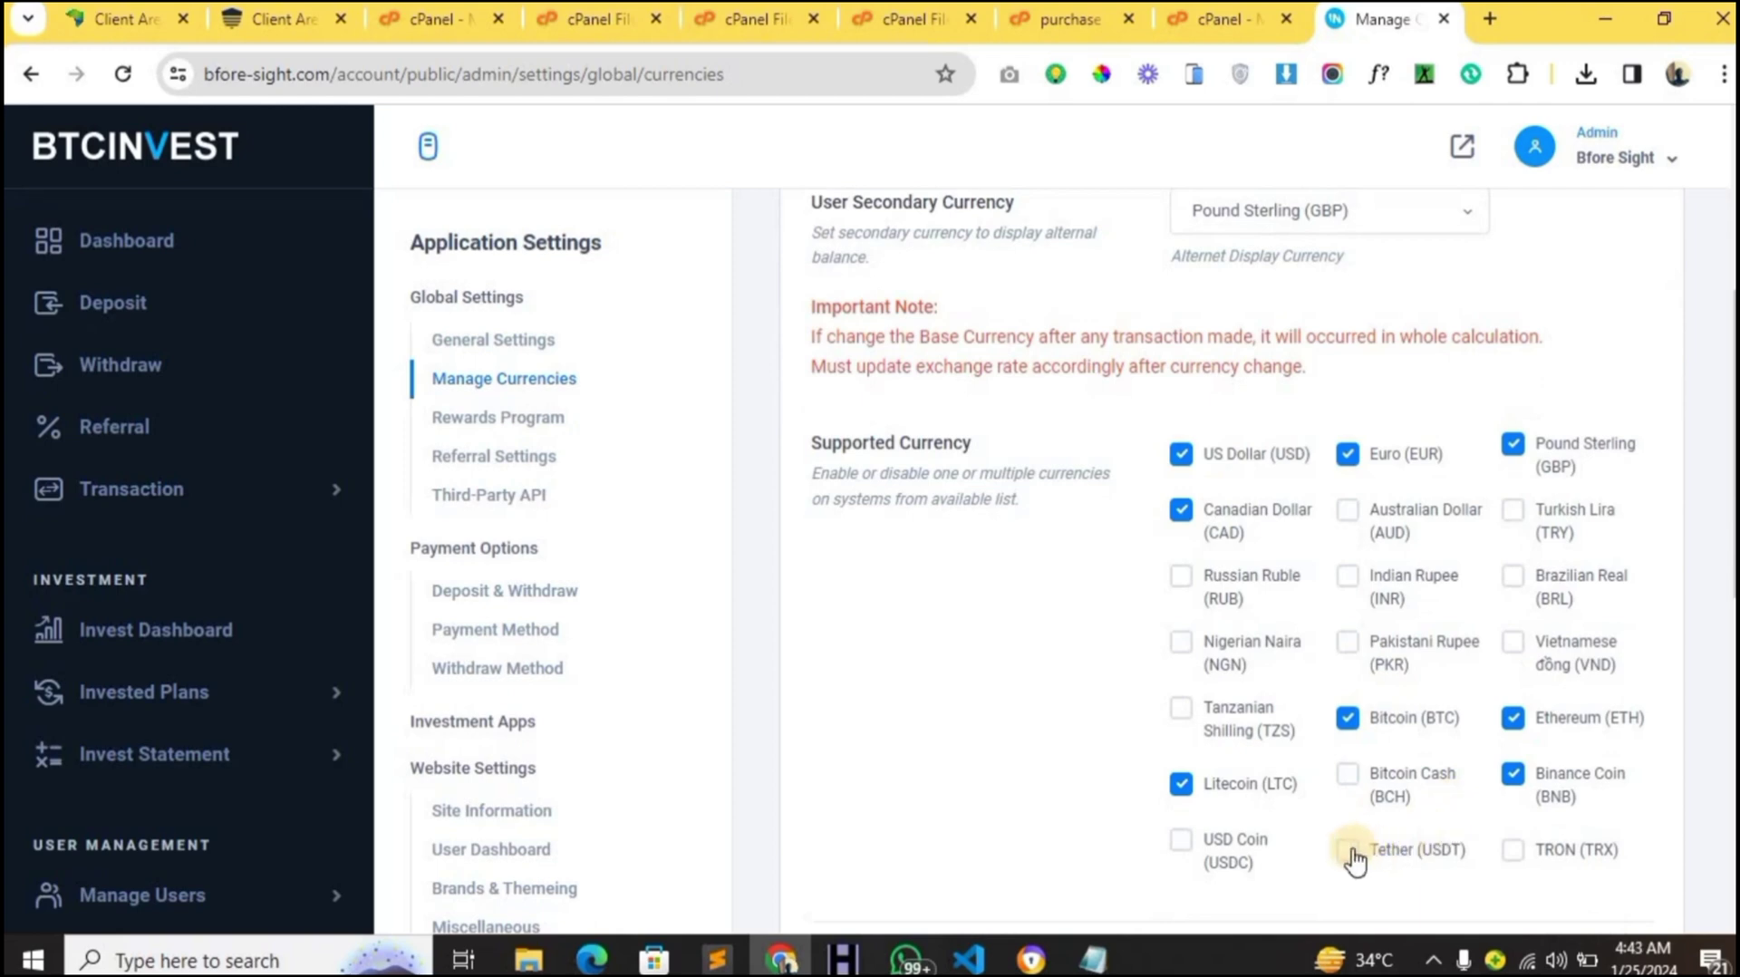
pyautogui.scroll(4, 1355, 856)
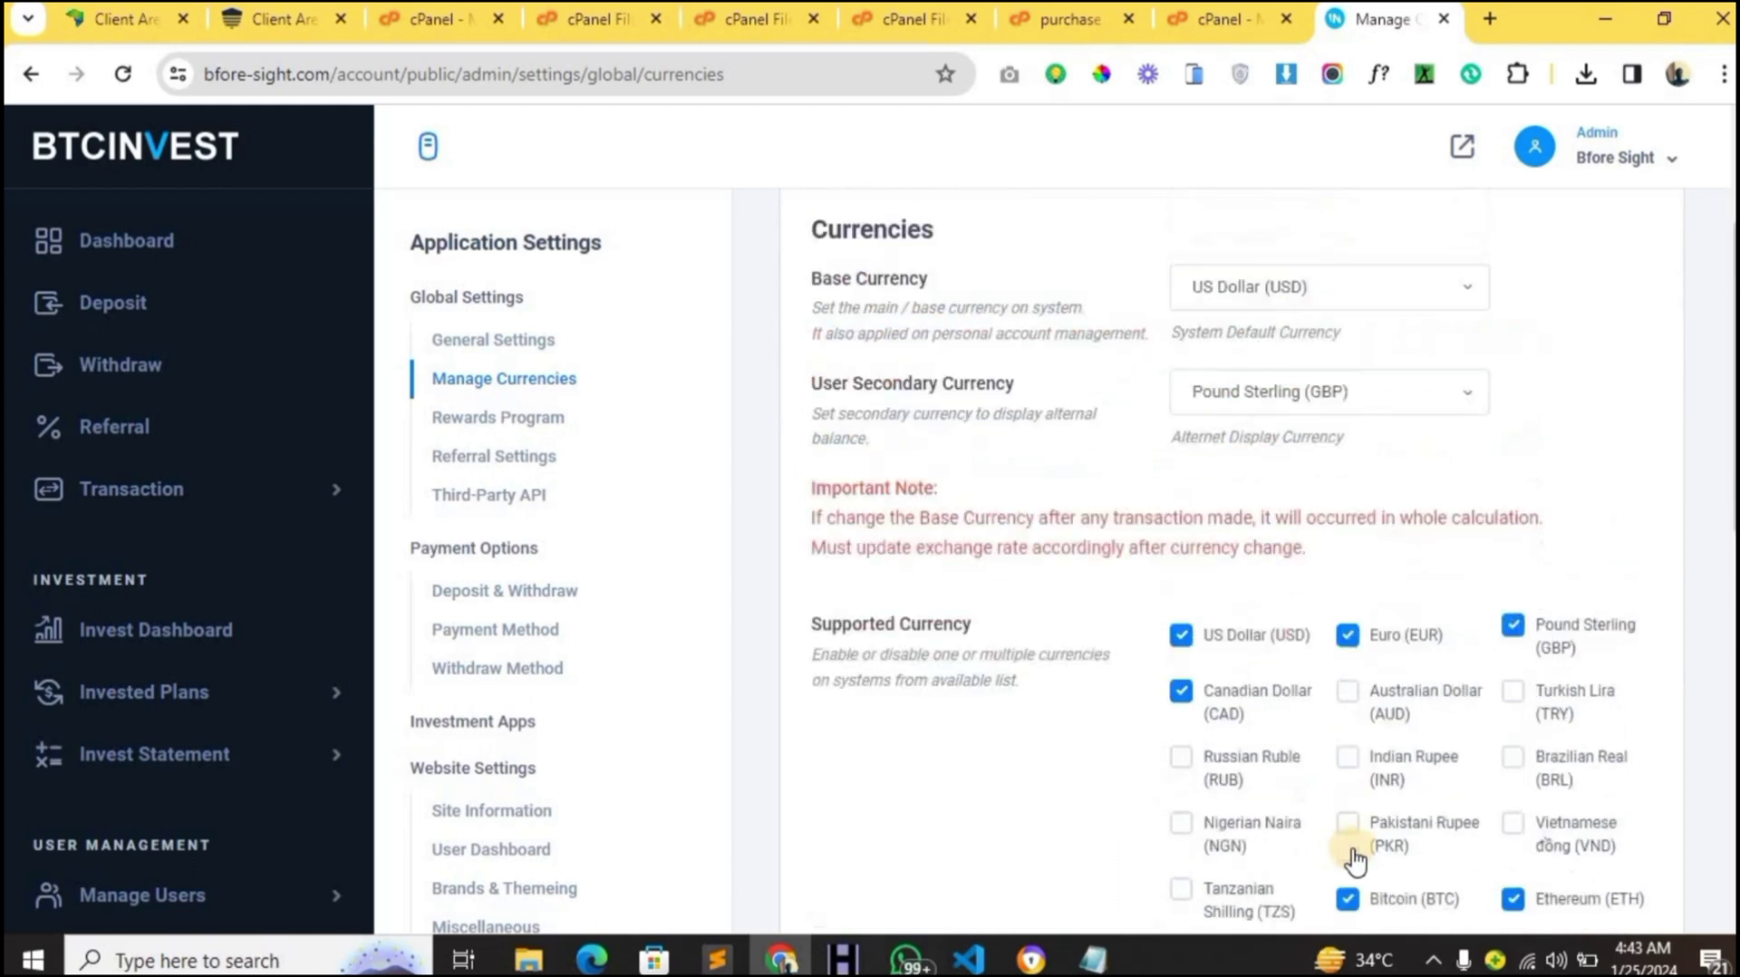
pyautogui.scroll(-12, 1407, 580)
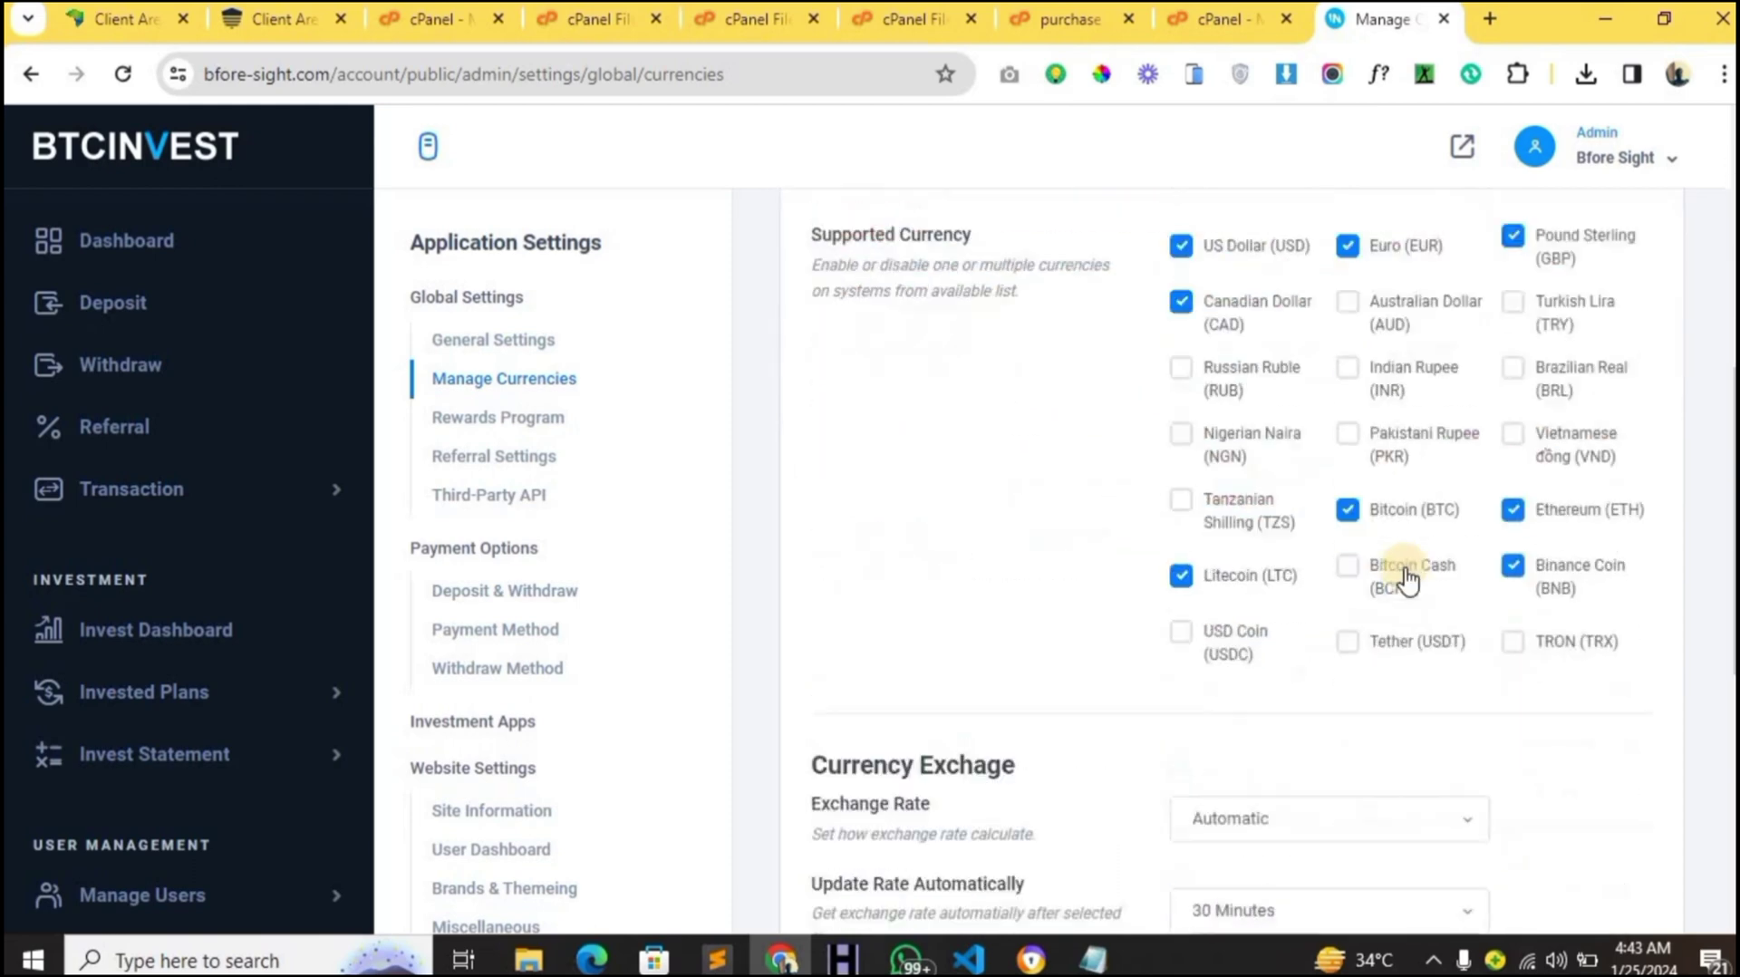
pyautogui.scroll(-2, 1405, 416)
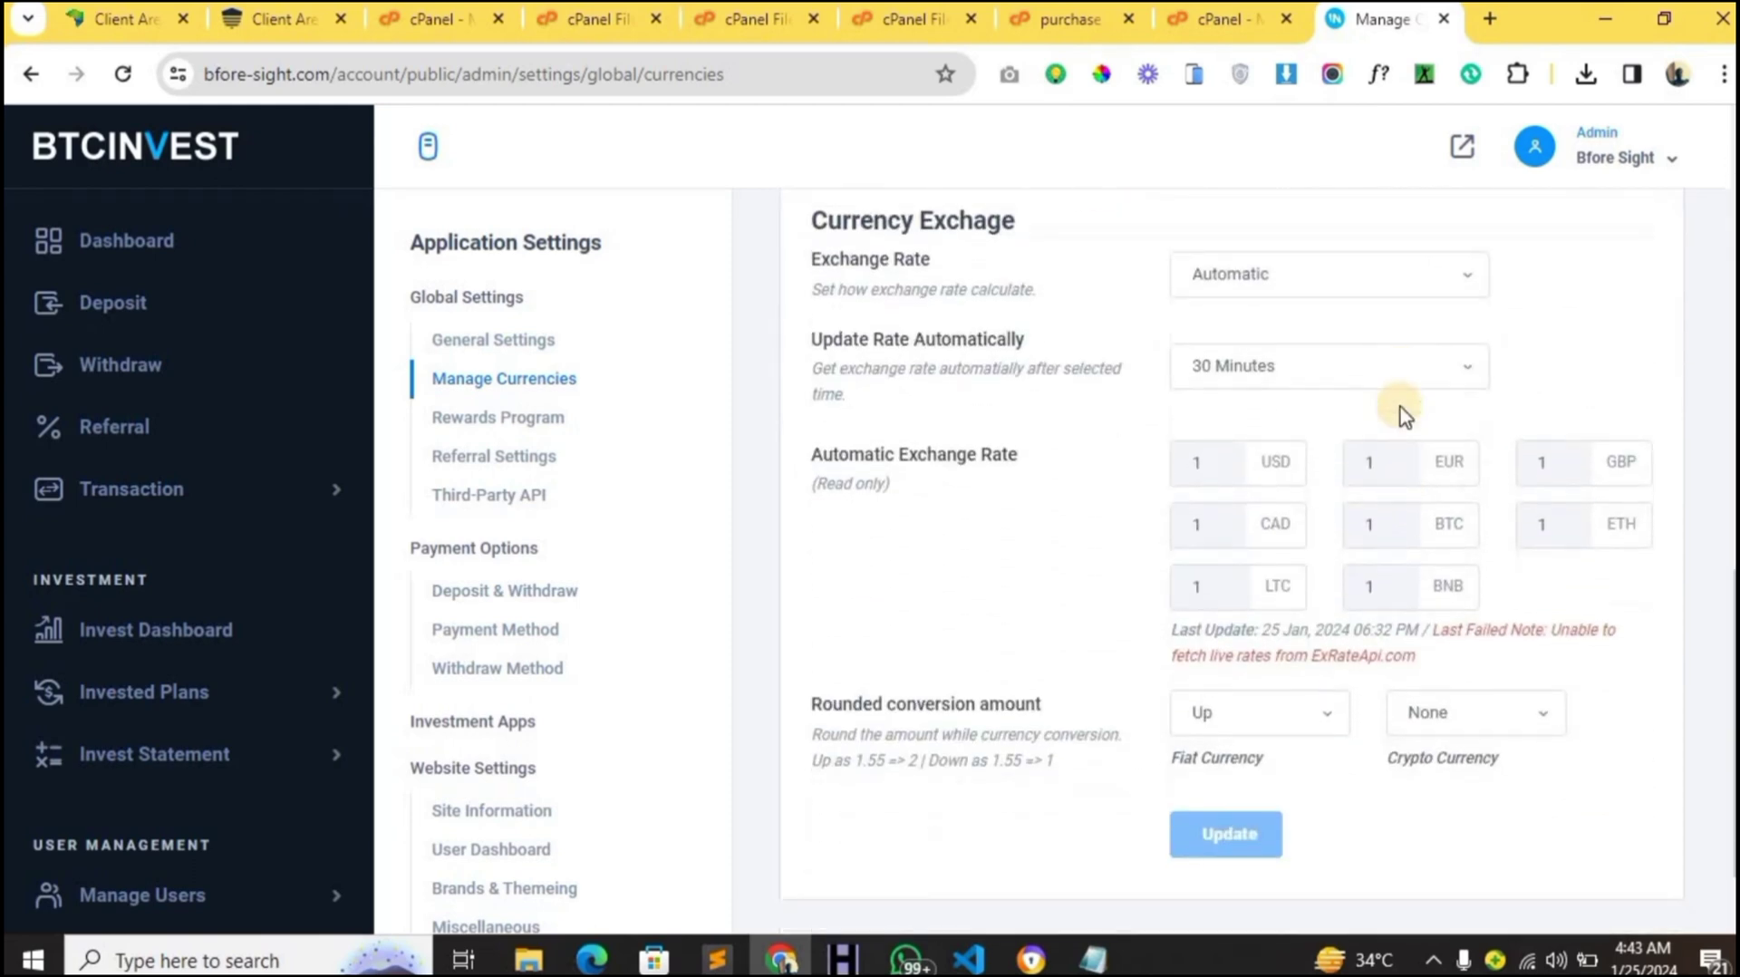
pyautogui.scroll(12, 1405, 416)
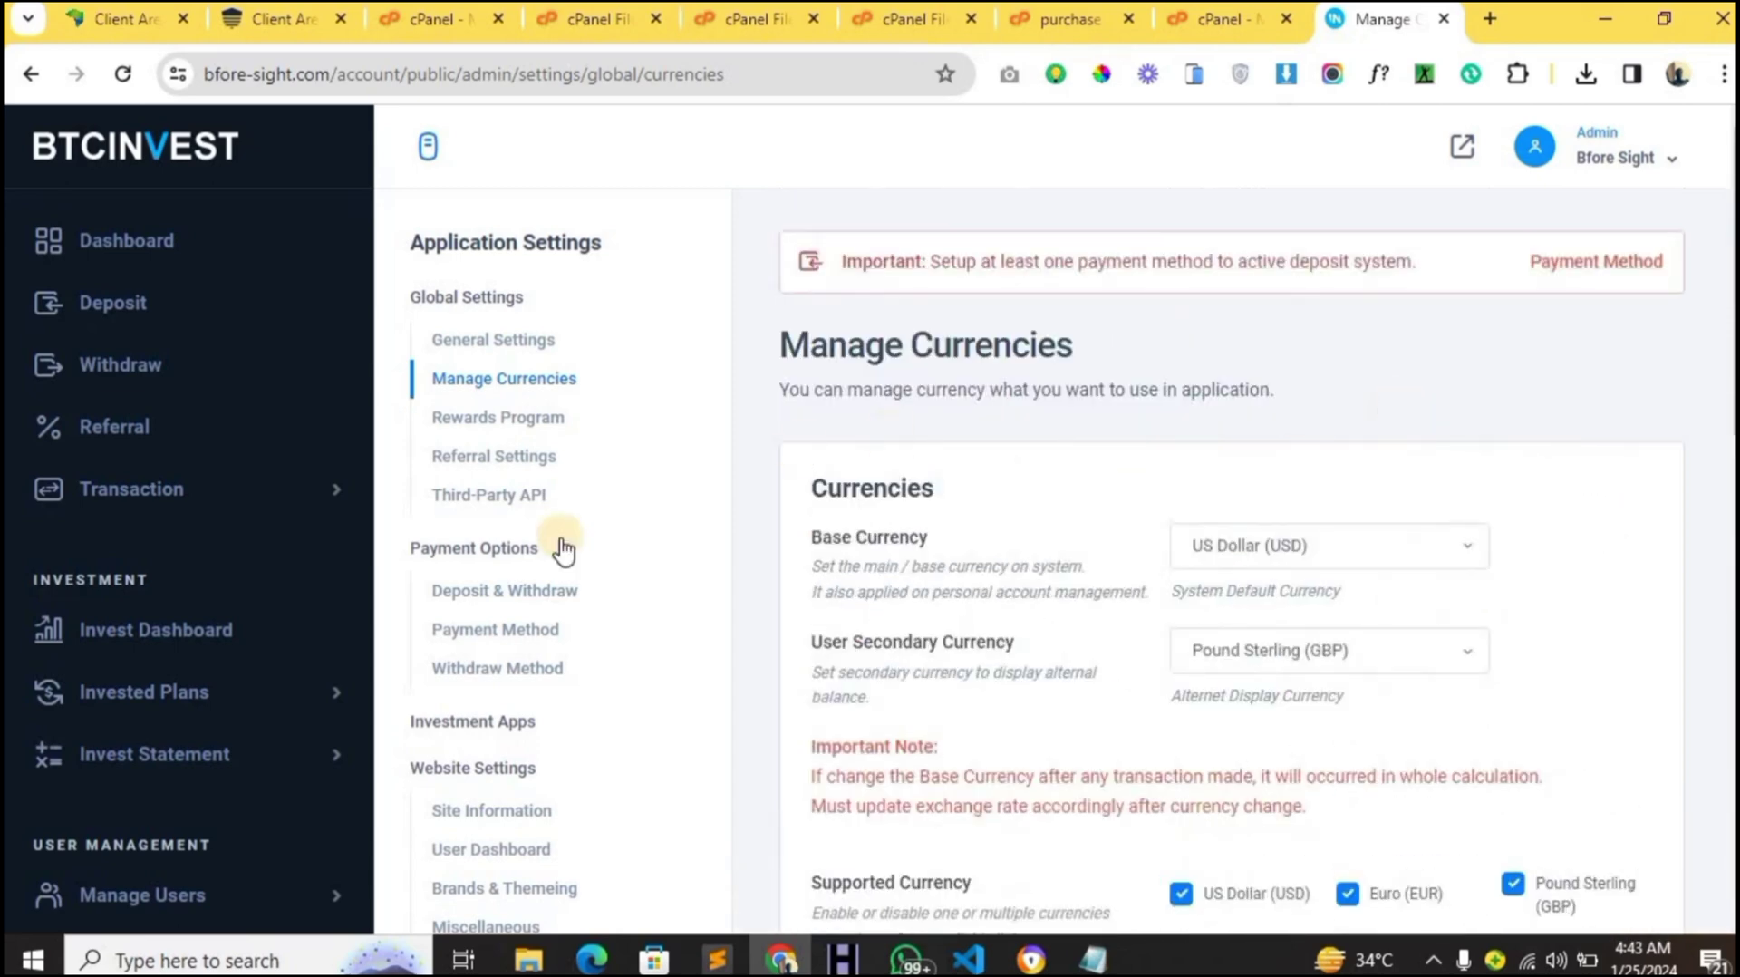
# - Open Rewards Program and look over the Signup Bonus and Deposit Bonus sections
pyautogui.click(529, 421)
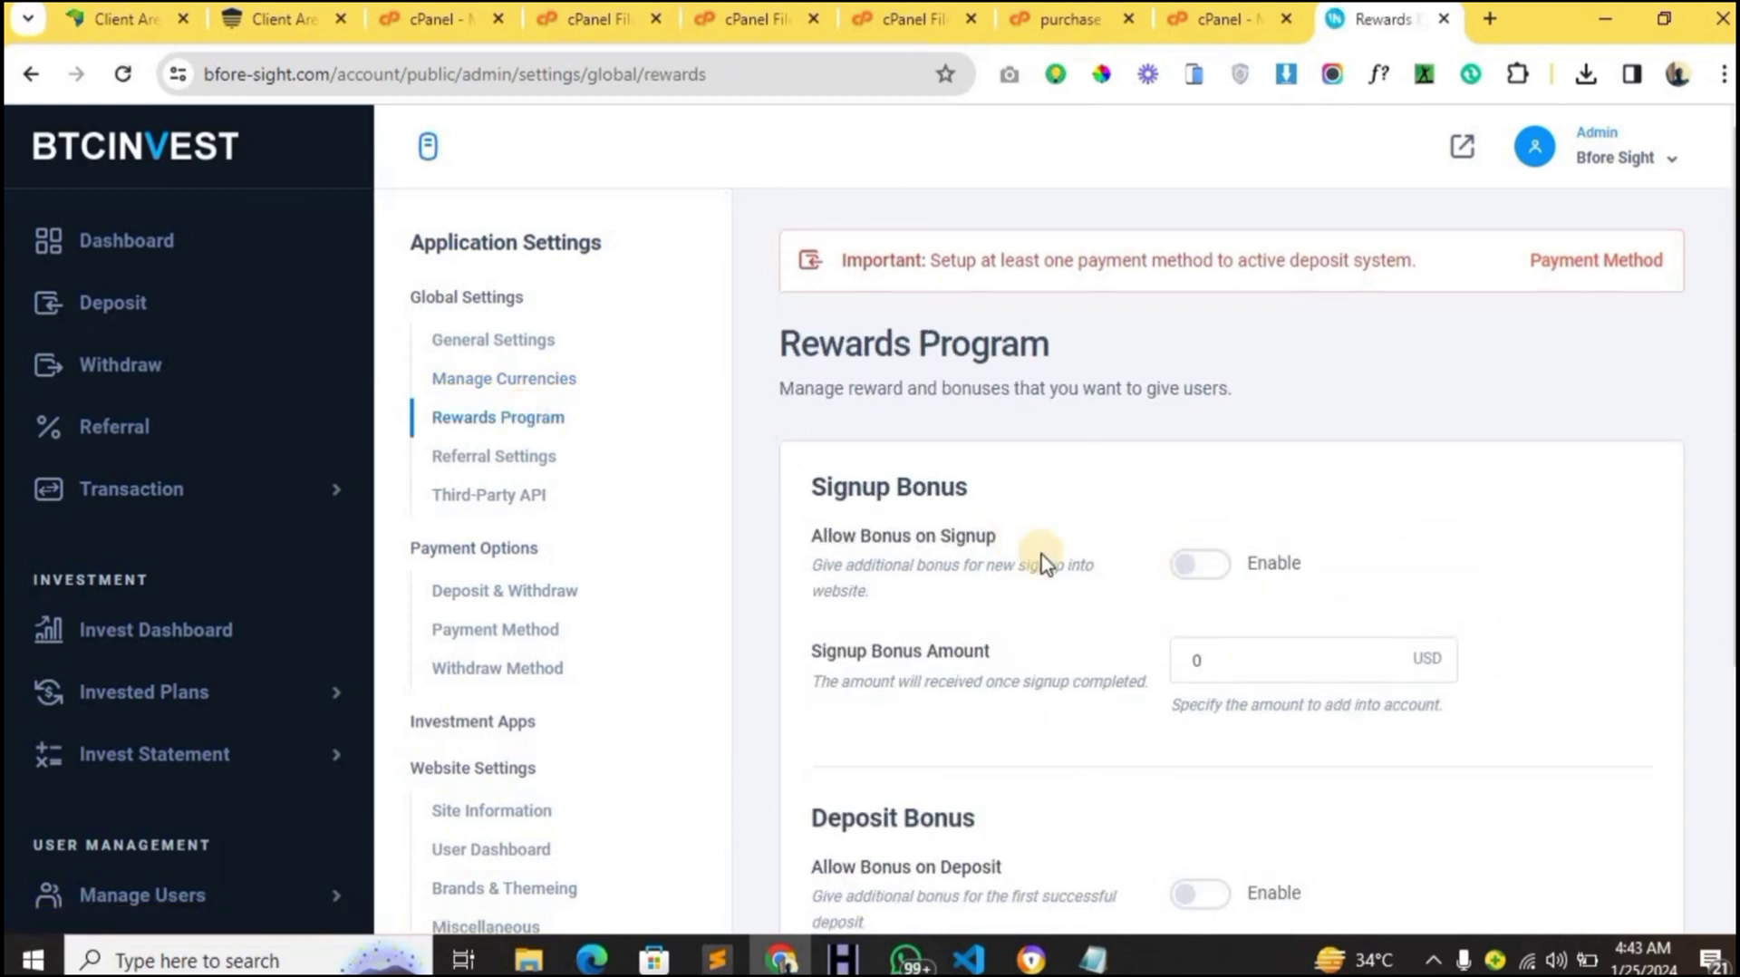
pyautogui.scroll(-1, 1047, 564)
pyautogui.scroll(-2, 1047, 563)
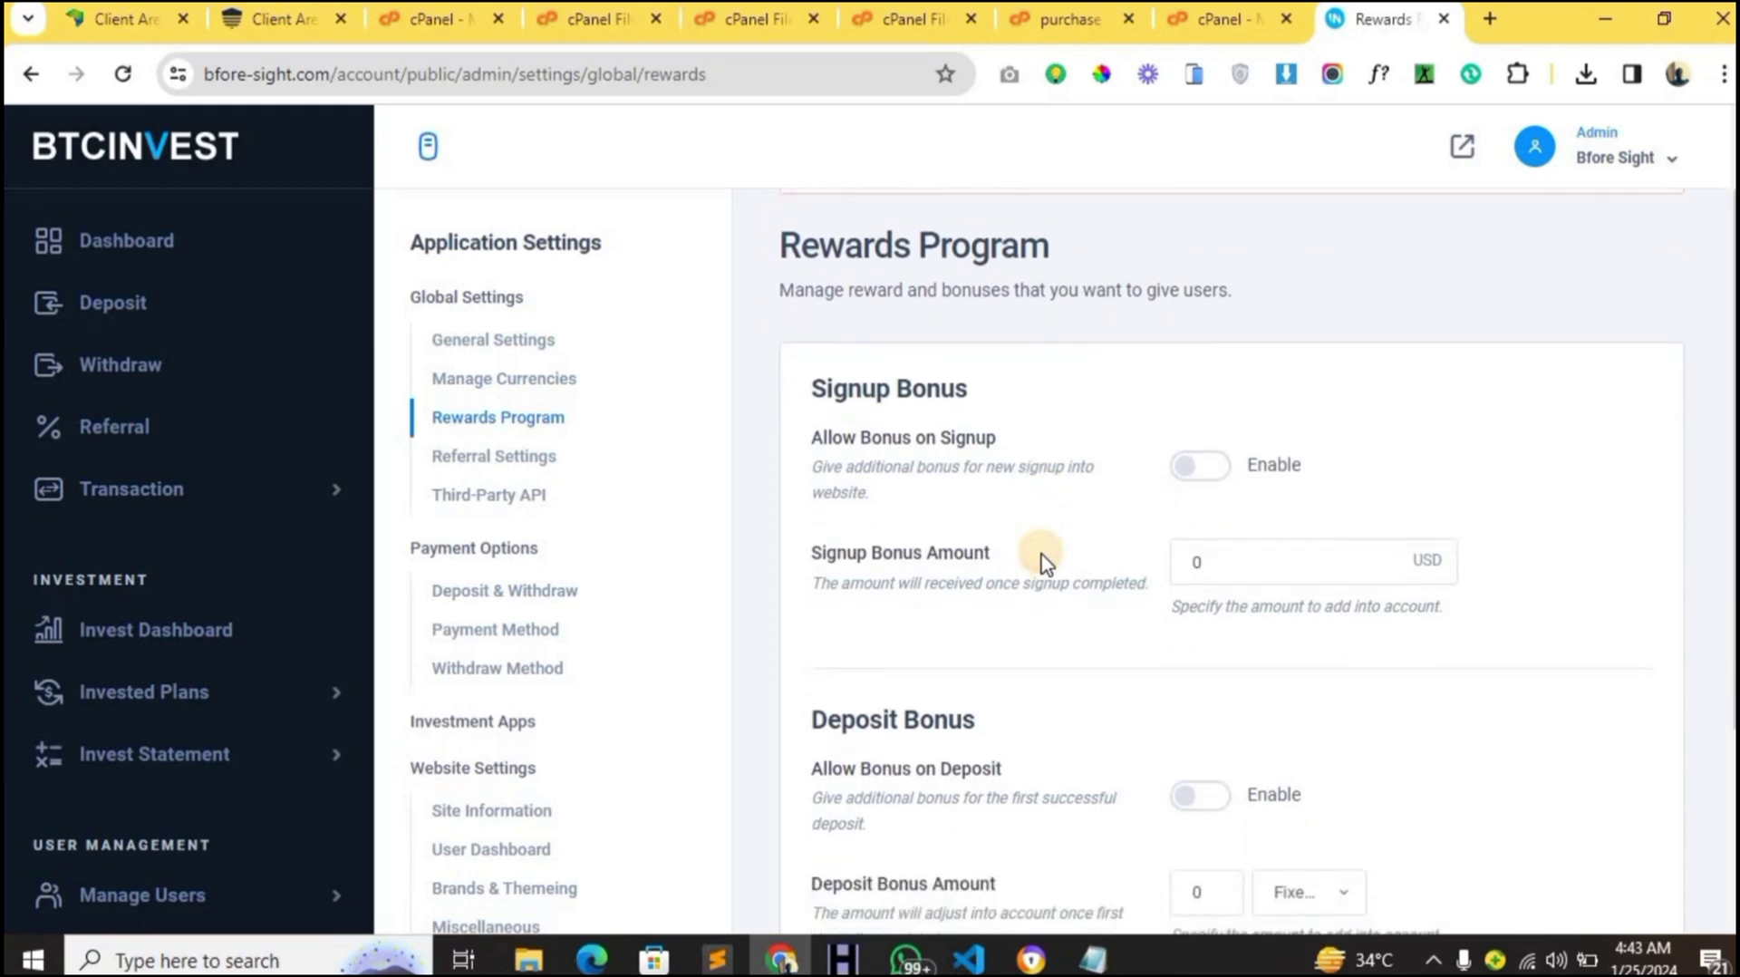
pyautogui.scroll(-5, 1046, 563)
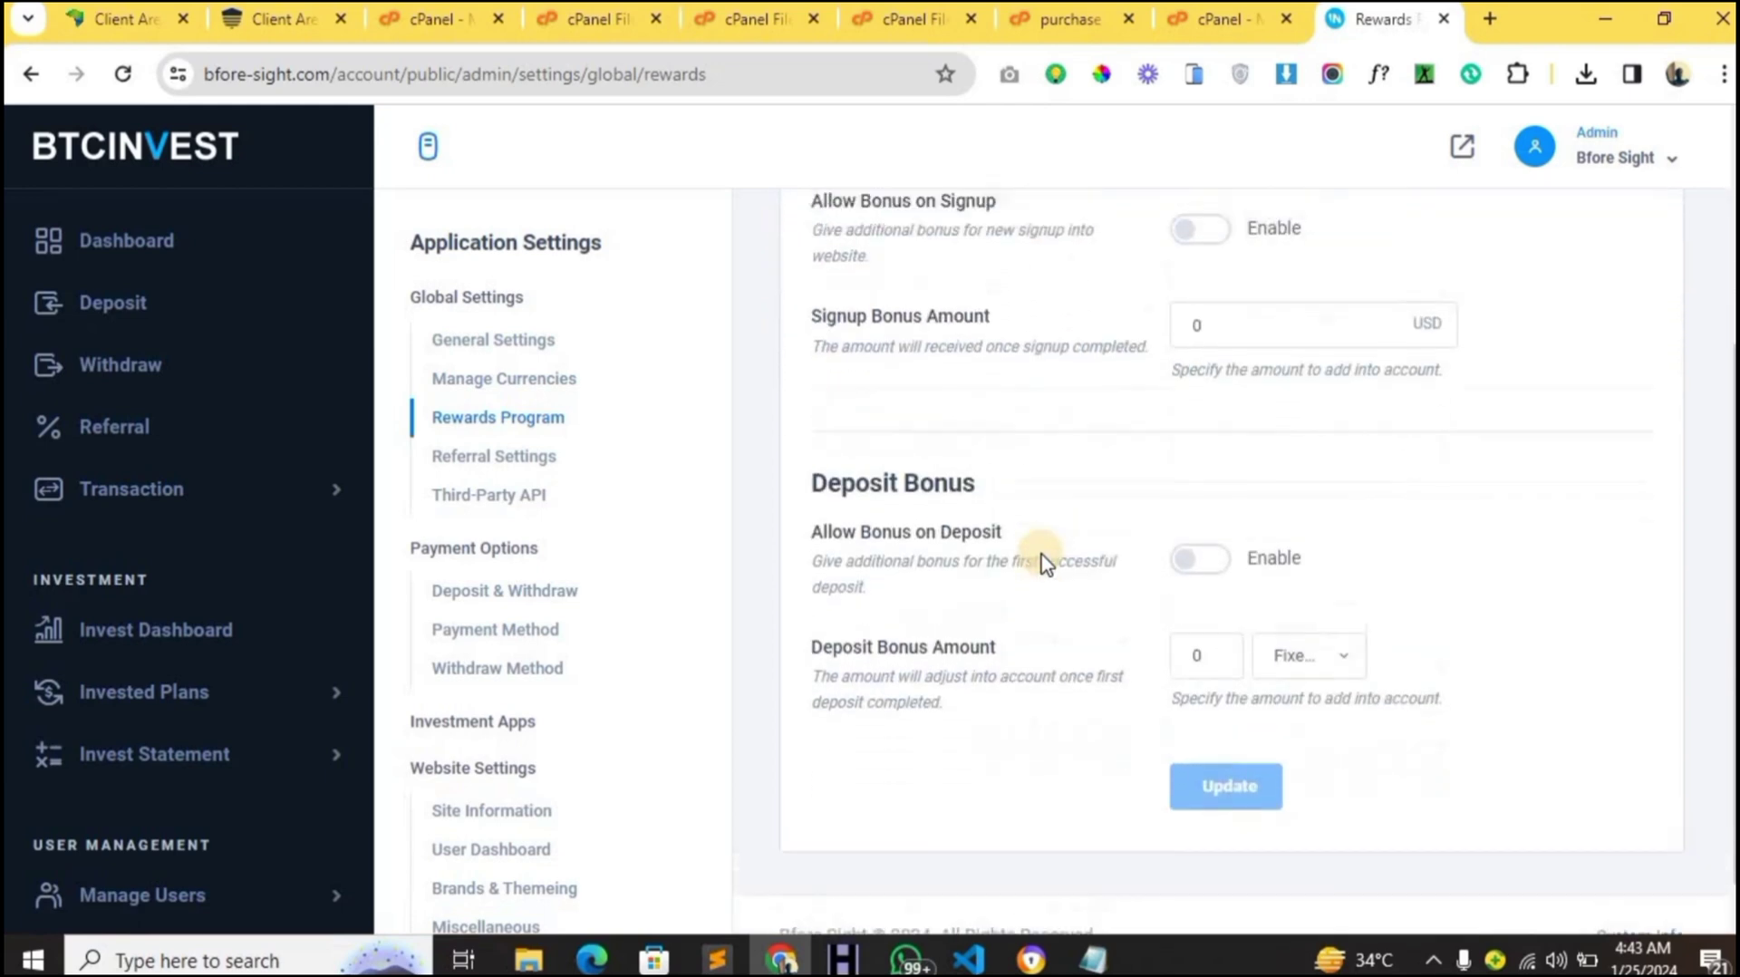
pyautogui.scroll(2, 1047, 564)
pyautogui.scroll(-3, 1069, 626)
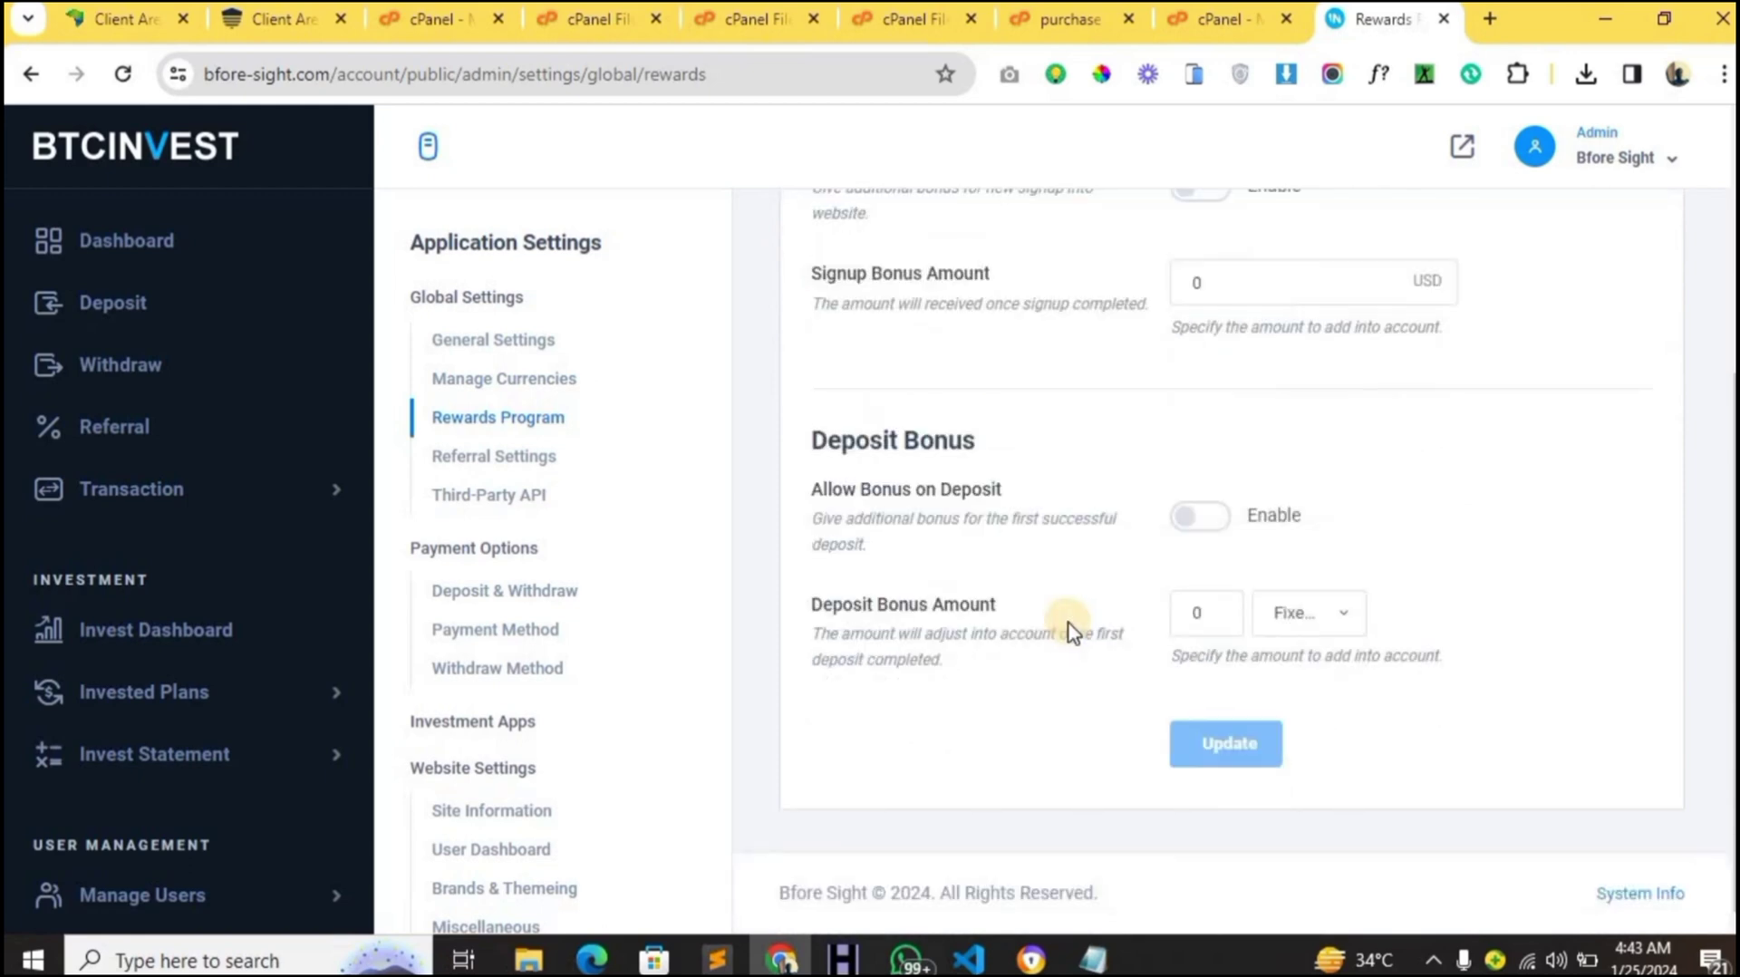
pyautogui.scroll(5, 1070, 626)
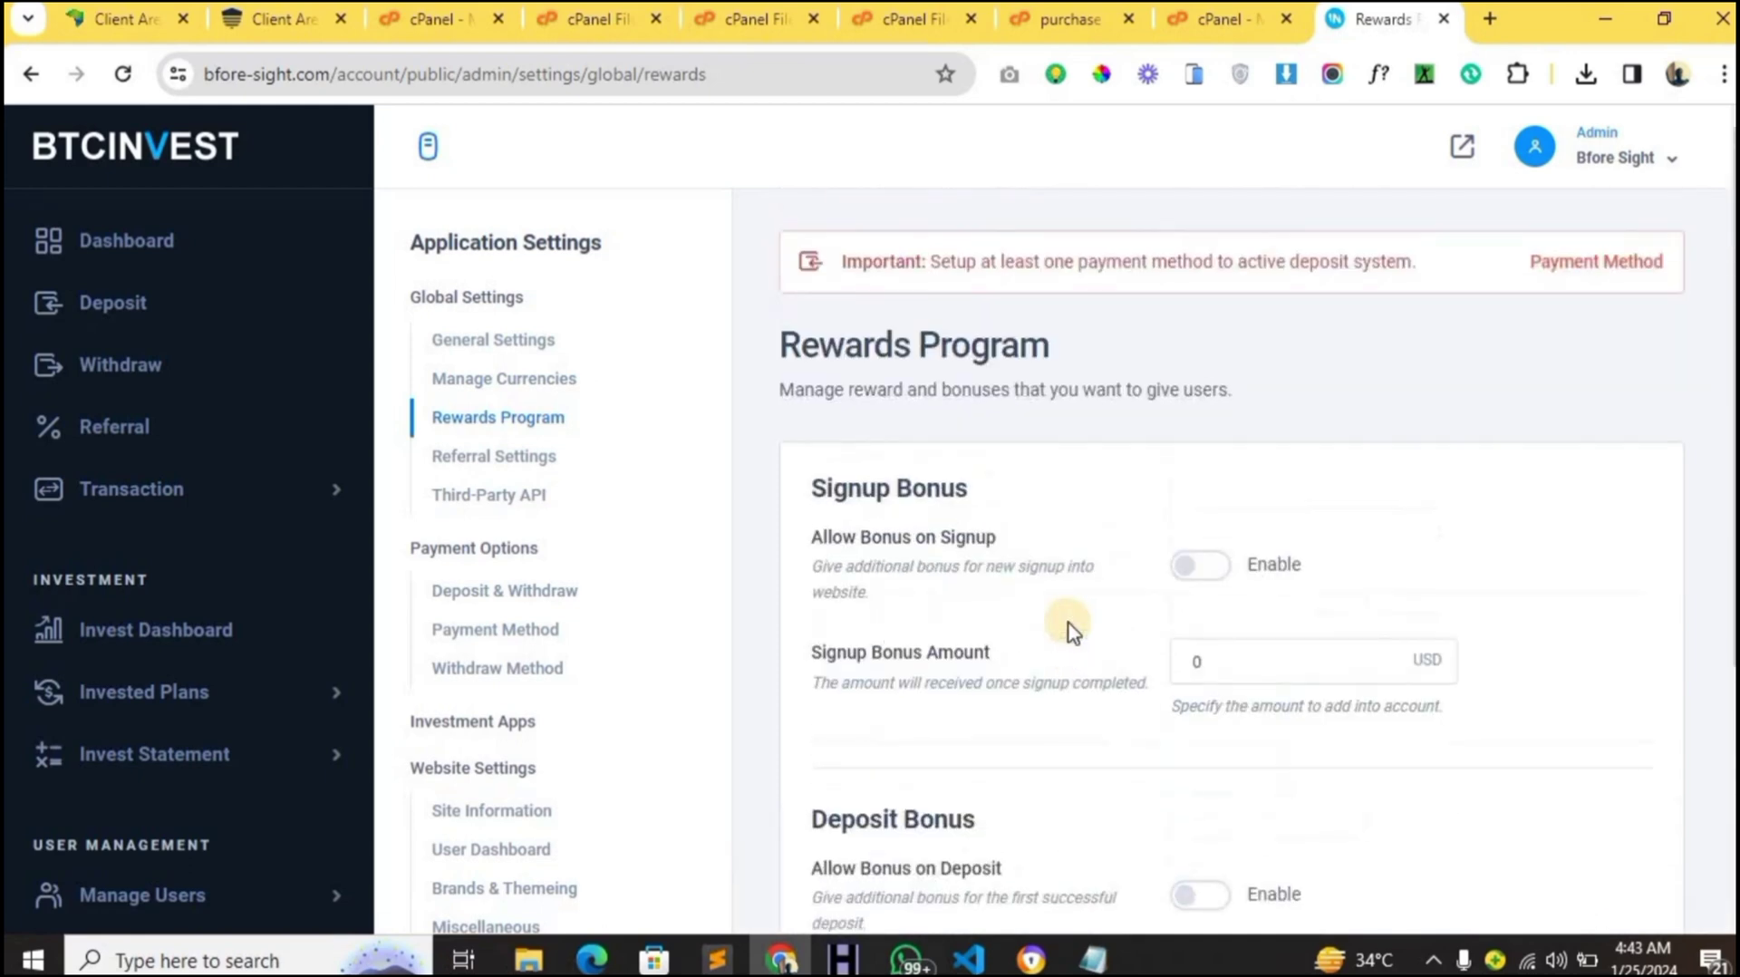
# - Open Referral Settings and check the referral commissions, leaving Commission on each Signup at 0
pyautogui.click(478, 462)
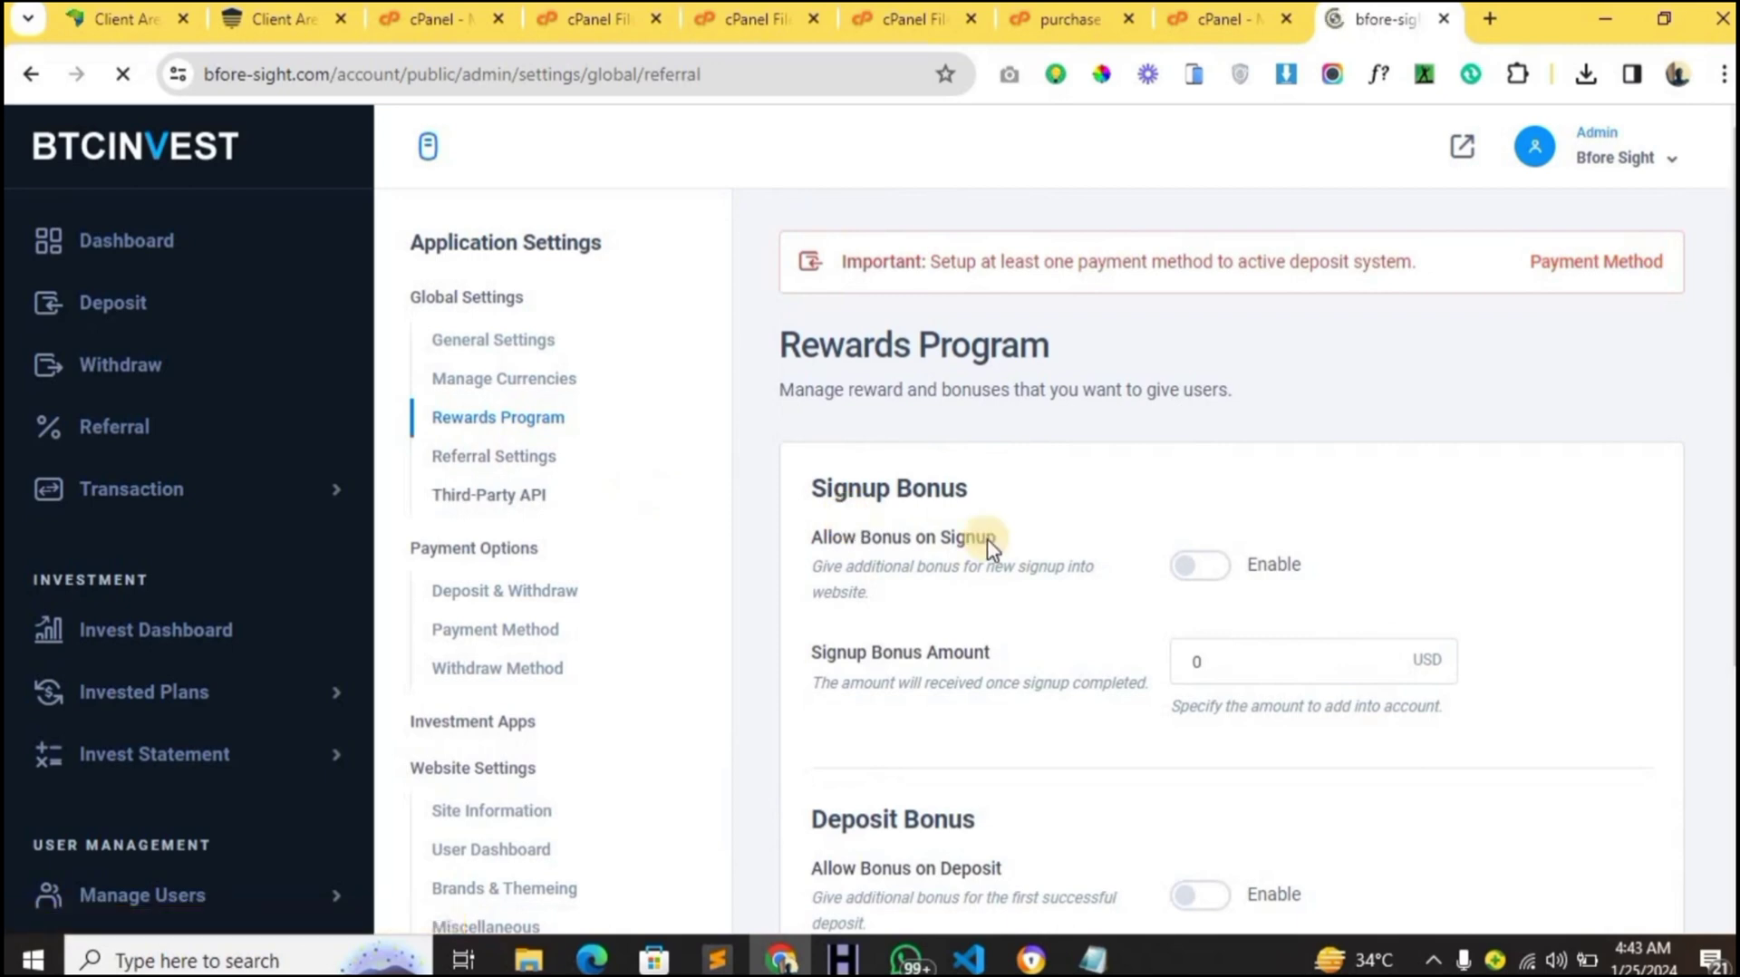
pyautogui.scroll(-2, 1099, 540)
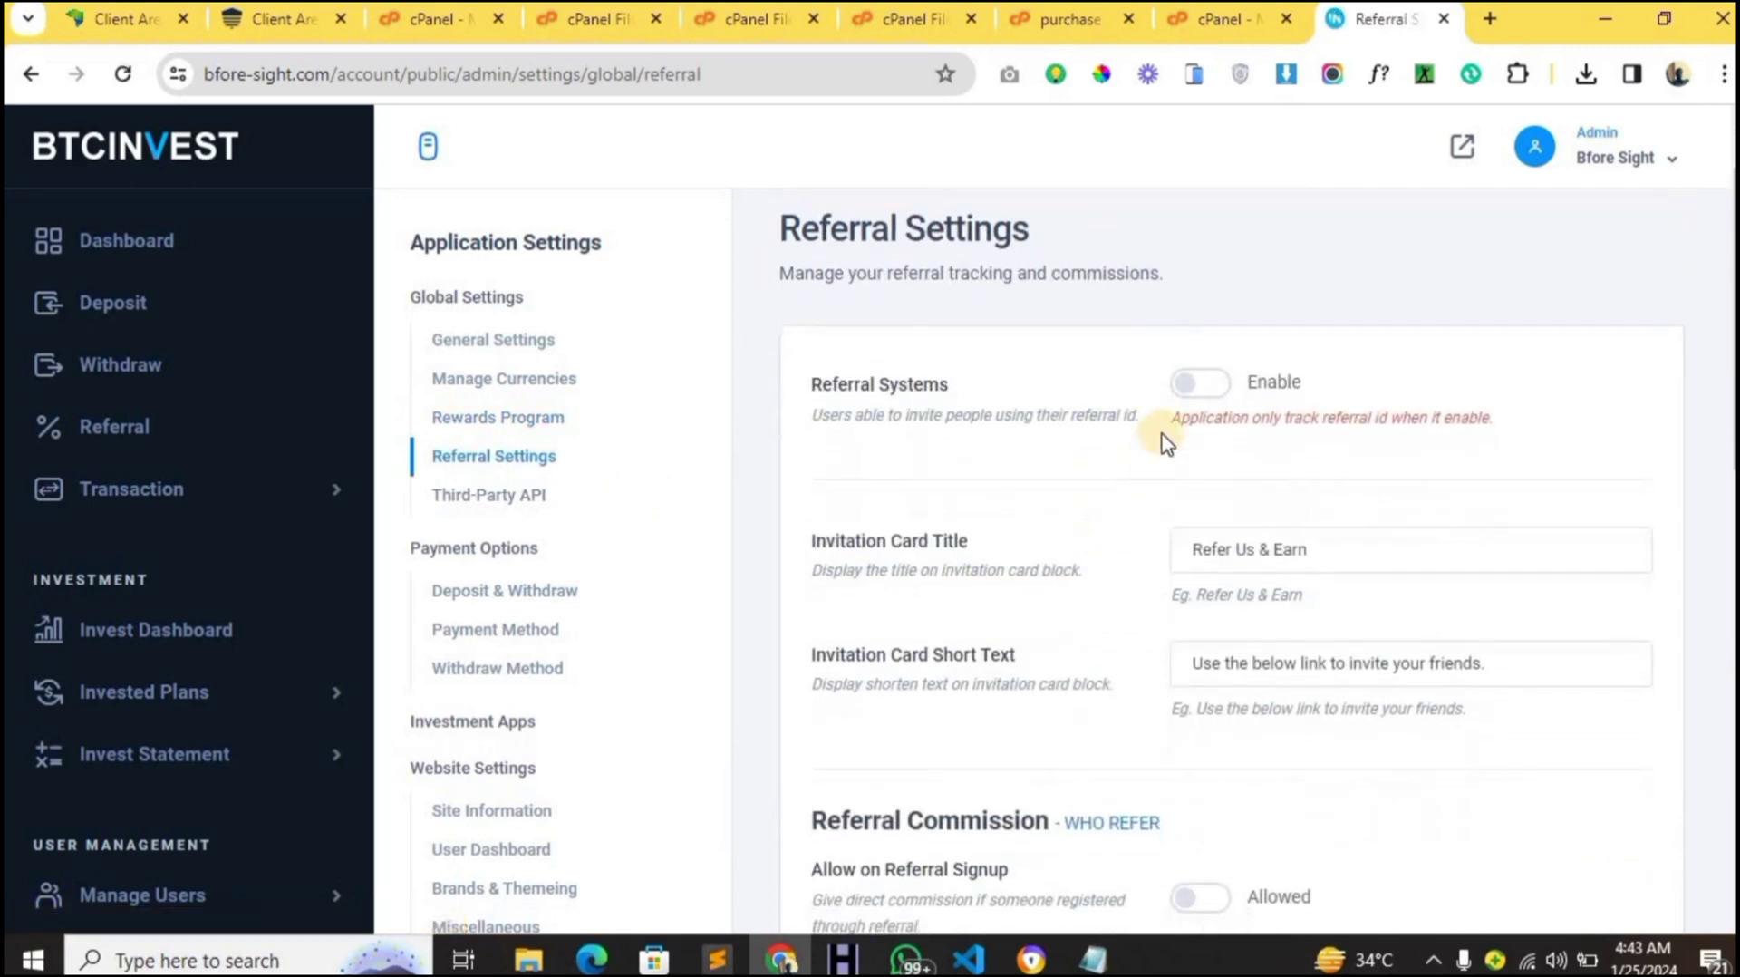
pyautogui.scroll(-3, 1171, 569)
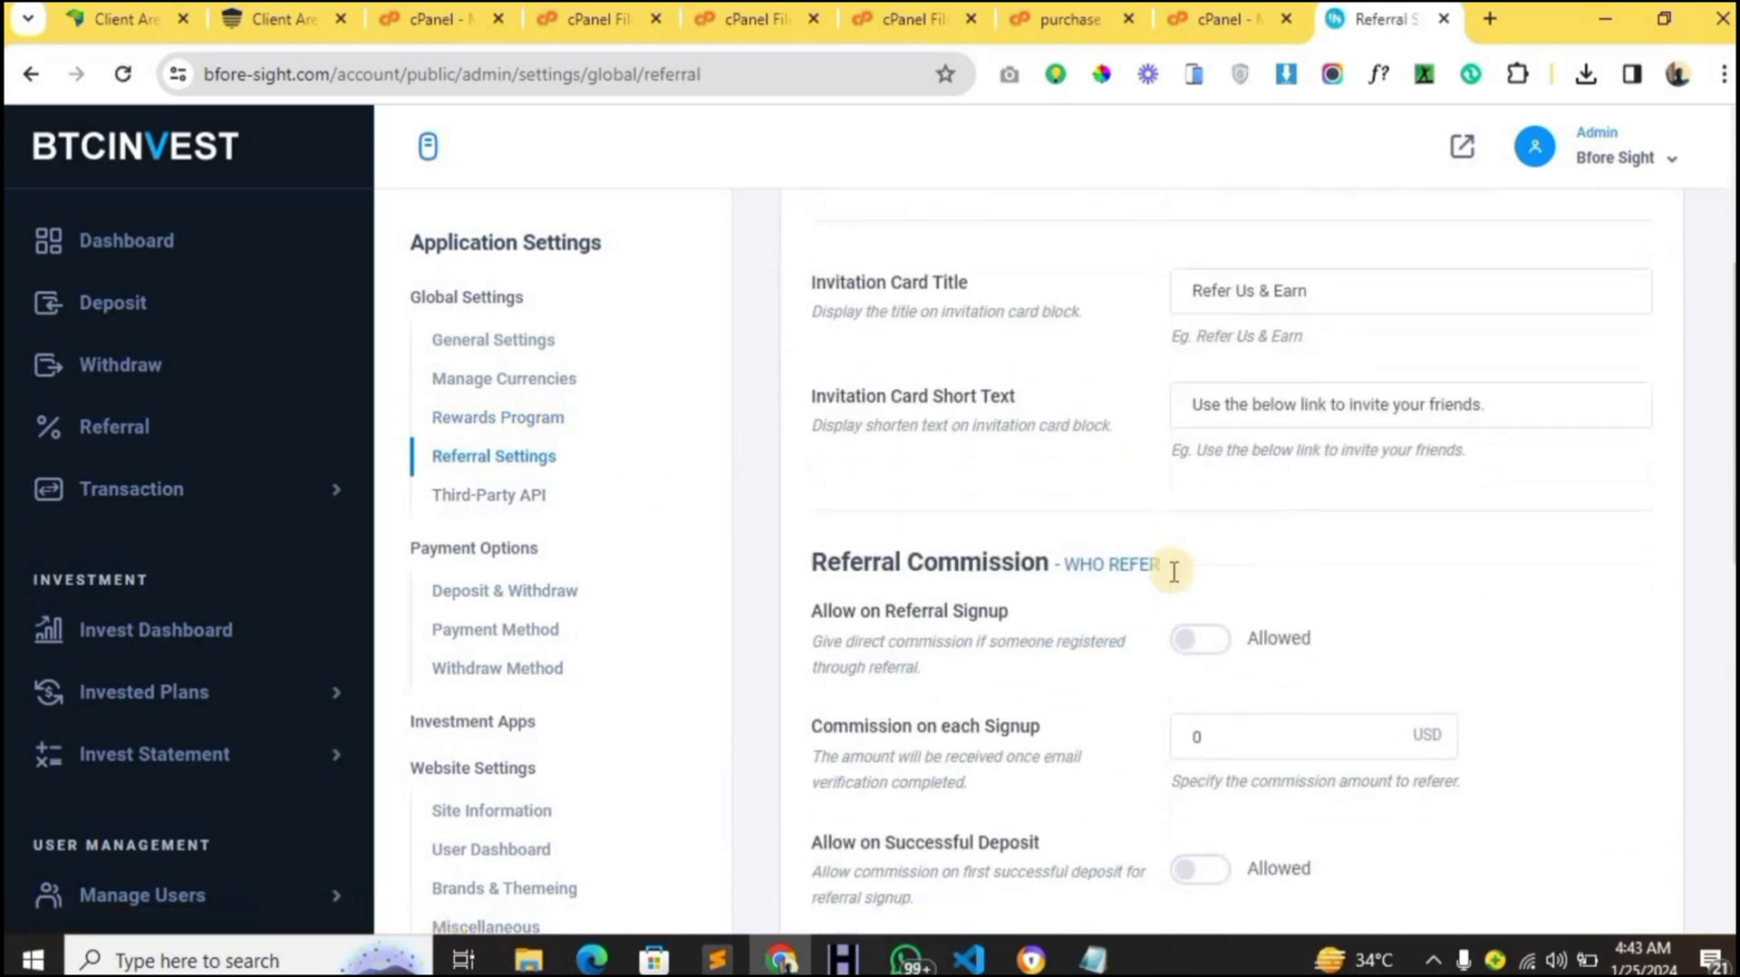
pyautogui.scroll(-10, 1173, 571)
pyautogui.scroll(15, 1173, 571)
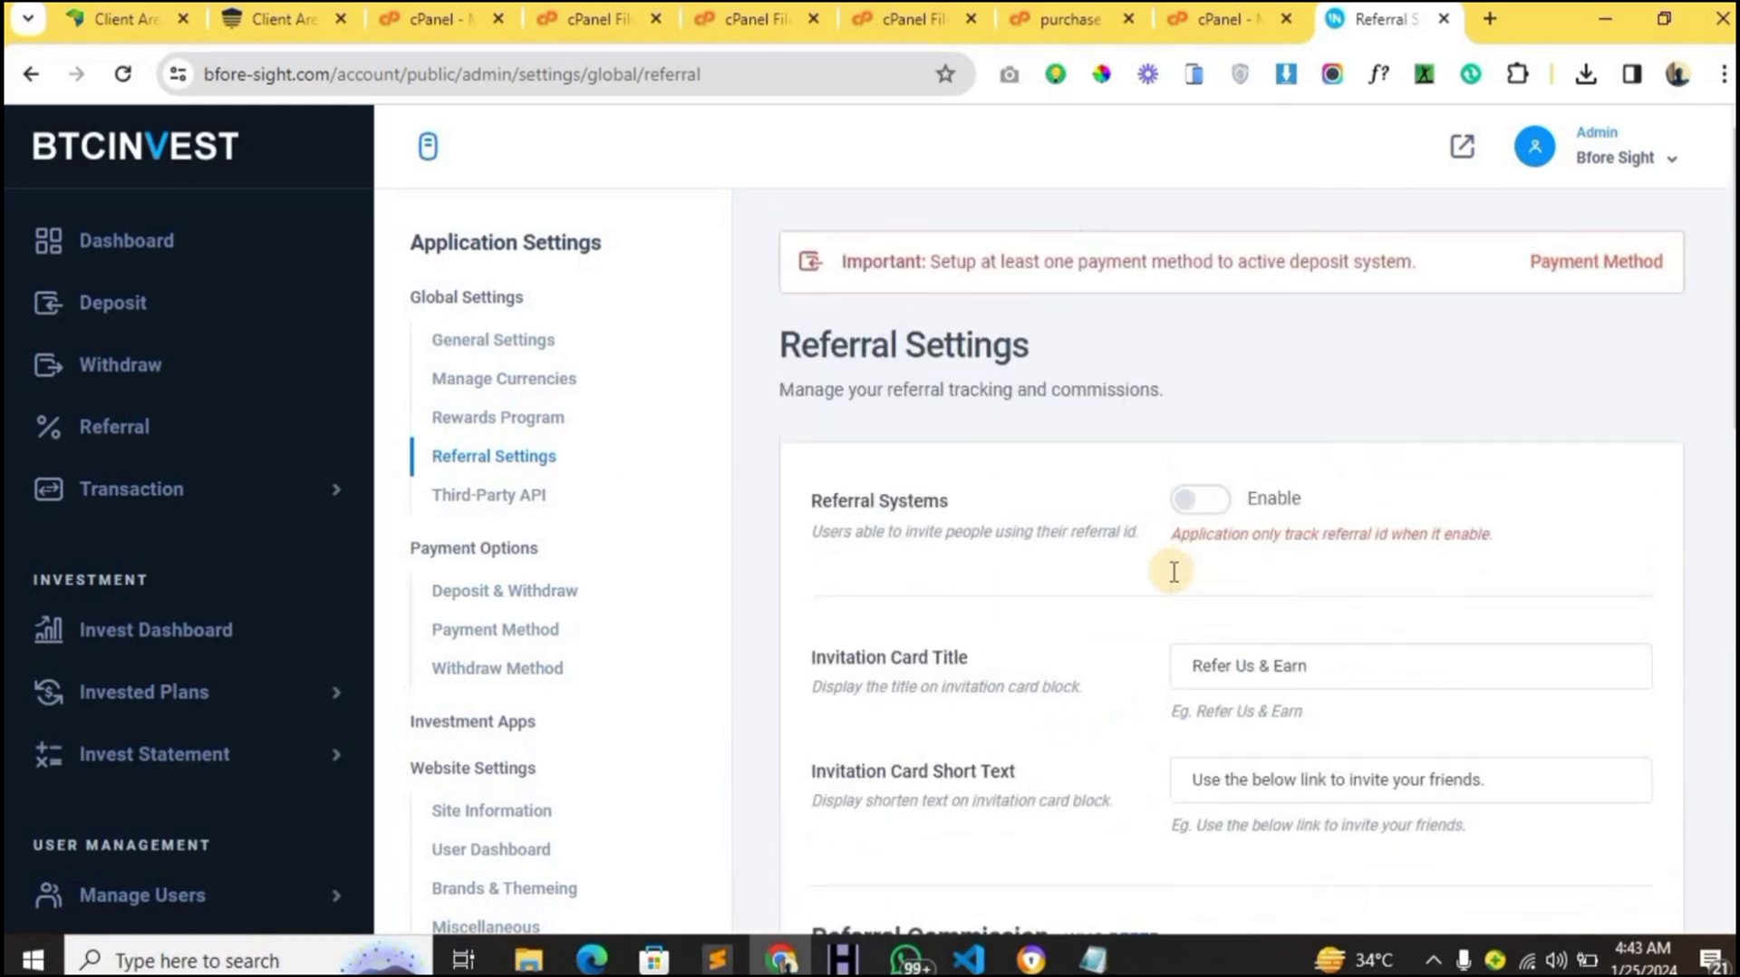
pyautogui.scroll(-5, 1196, 649)
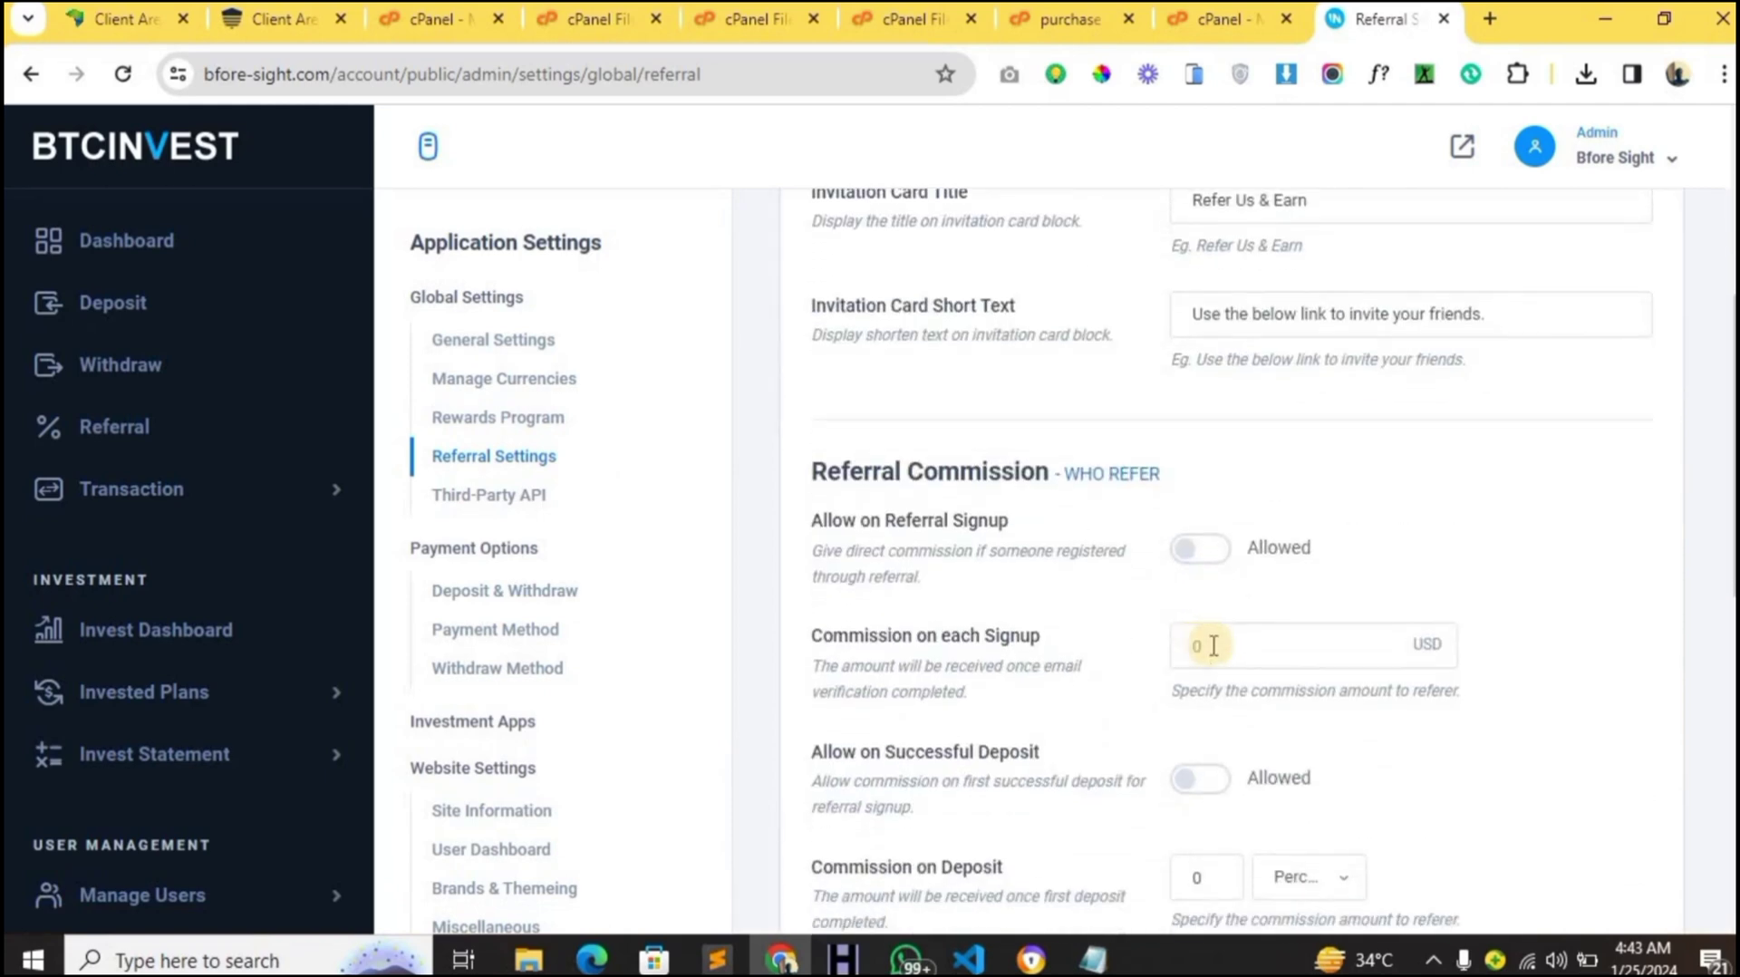
pyautogui.click(1201, 646)
pyautogui.moveTo(1185, 645); pyautogui.dragTo(1269, 645)
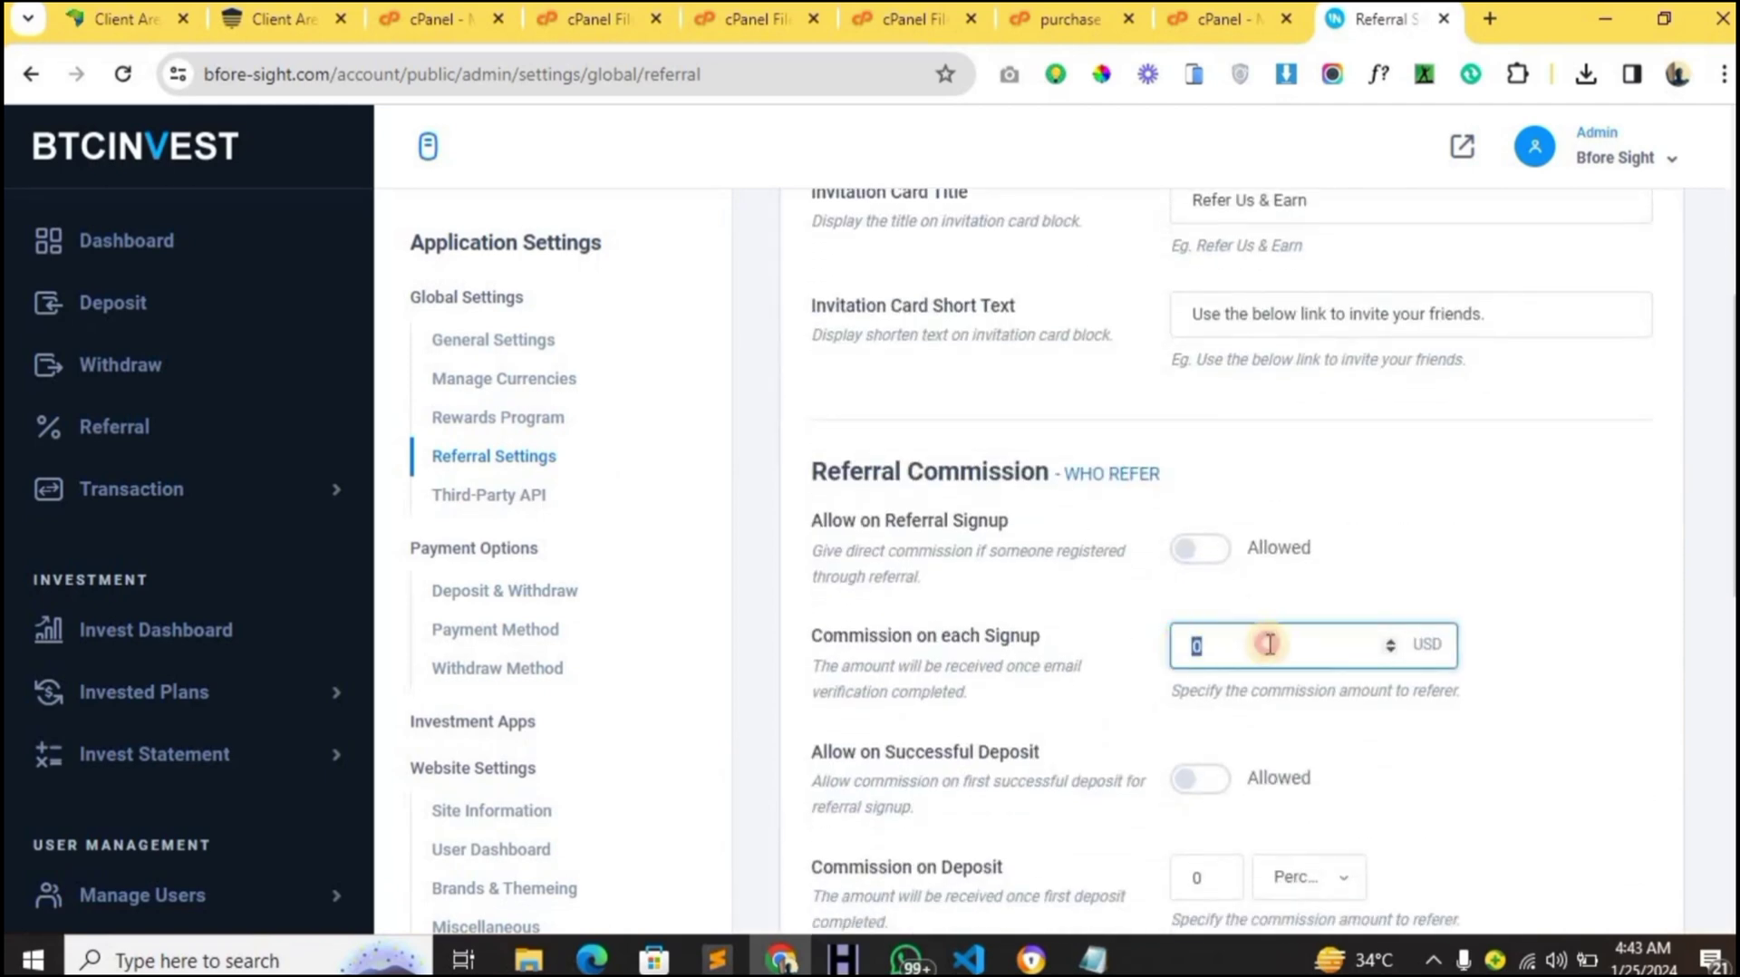
pyautogui.scroll(-1, 1274, 644)
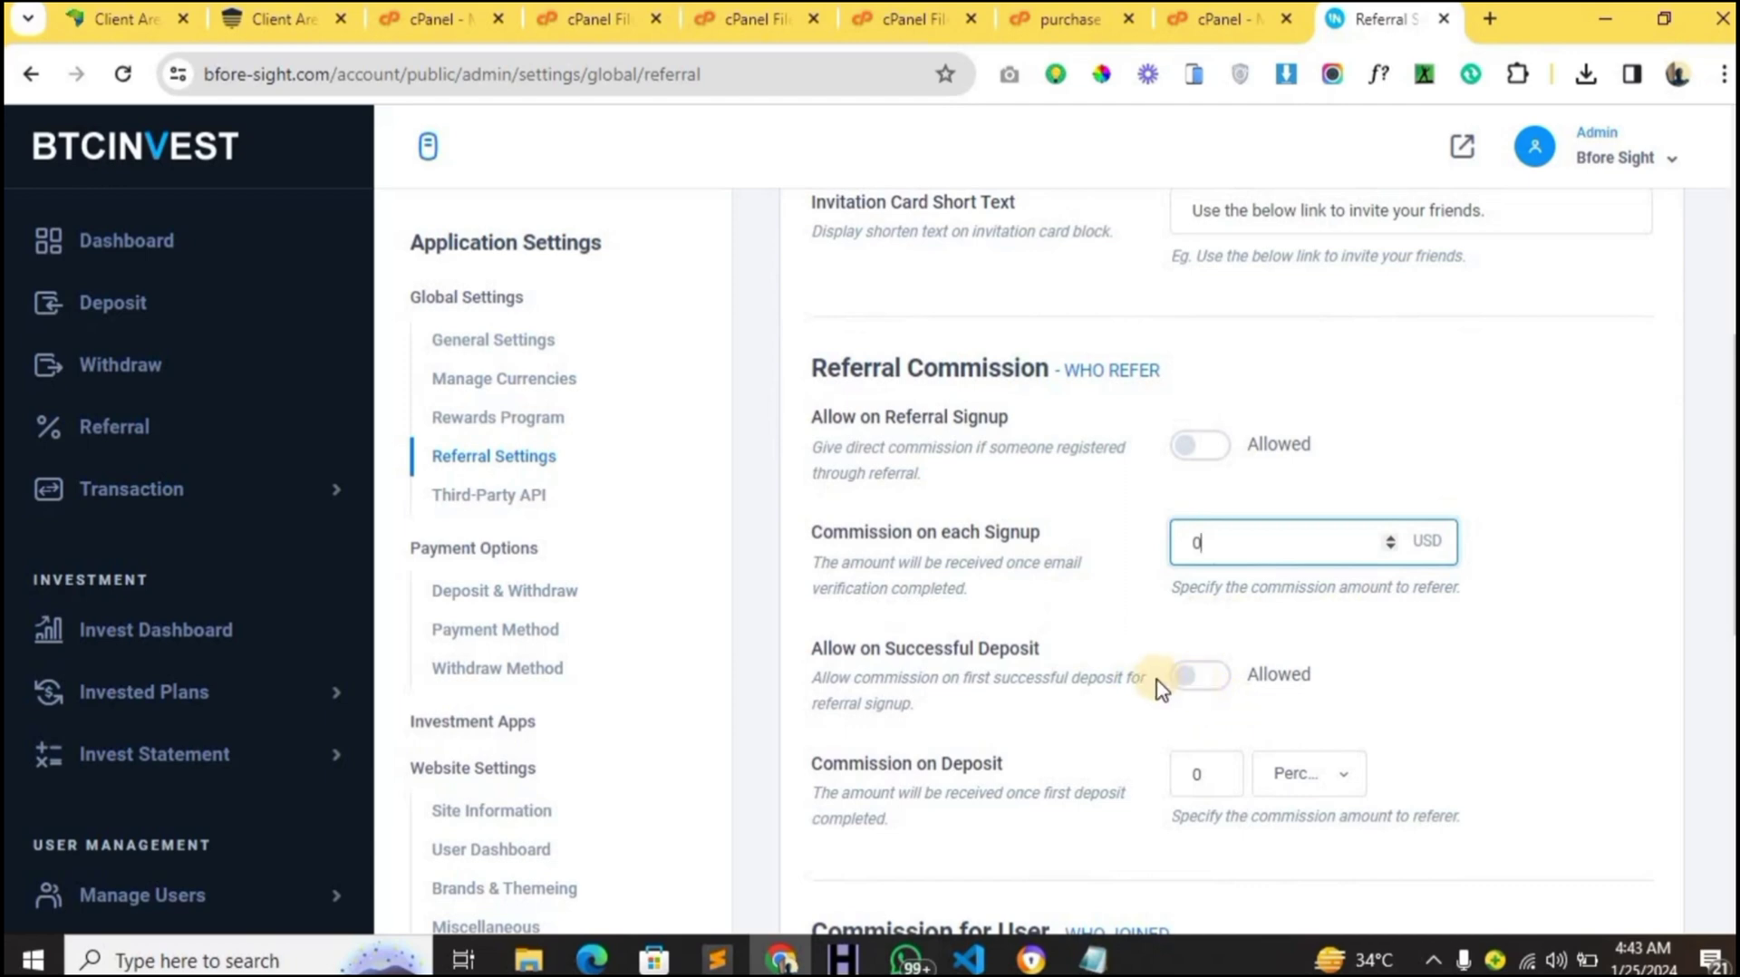
pyautogui.scroll(-1, 591, 594)
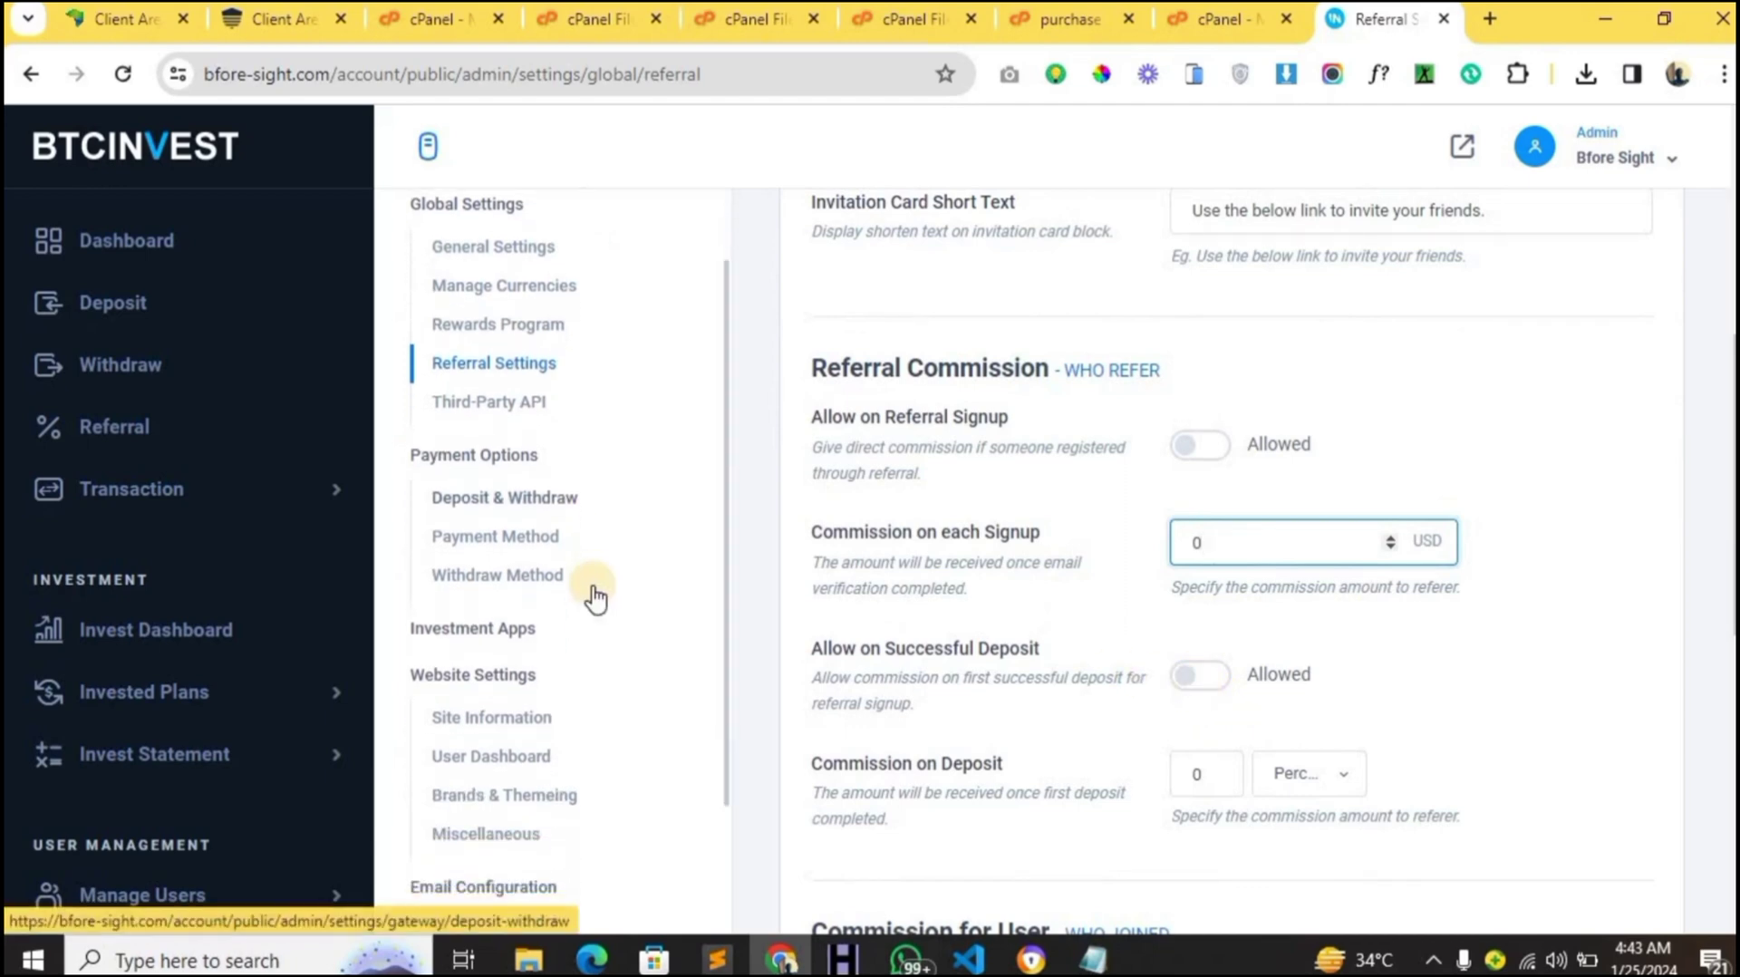
pyautogui.scroll(1, 481, 408)
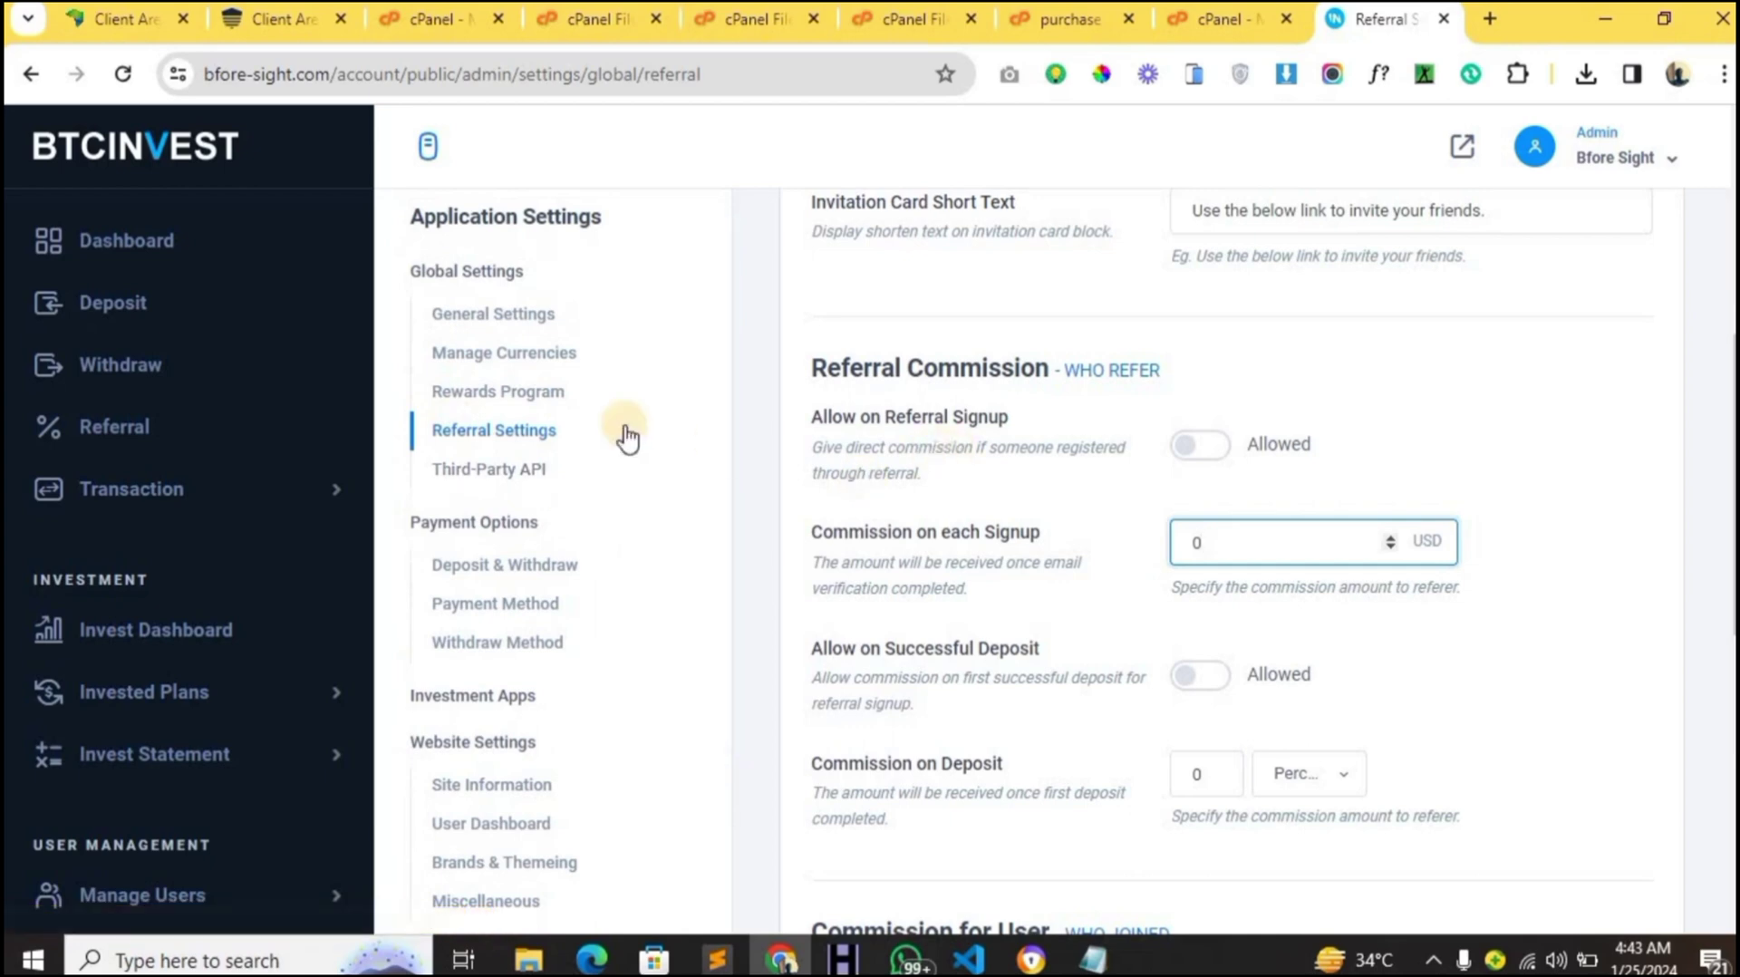
# - Open the Crypto Wallet deposit method settings and turn on Ethereum (ETH) as a supported wallet
pyautogui.click(498, 604)
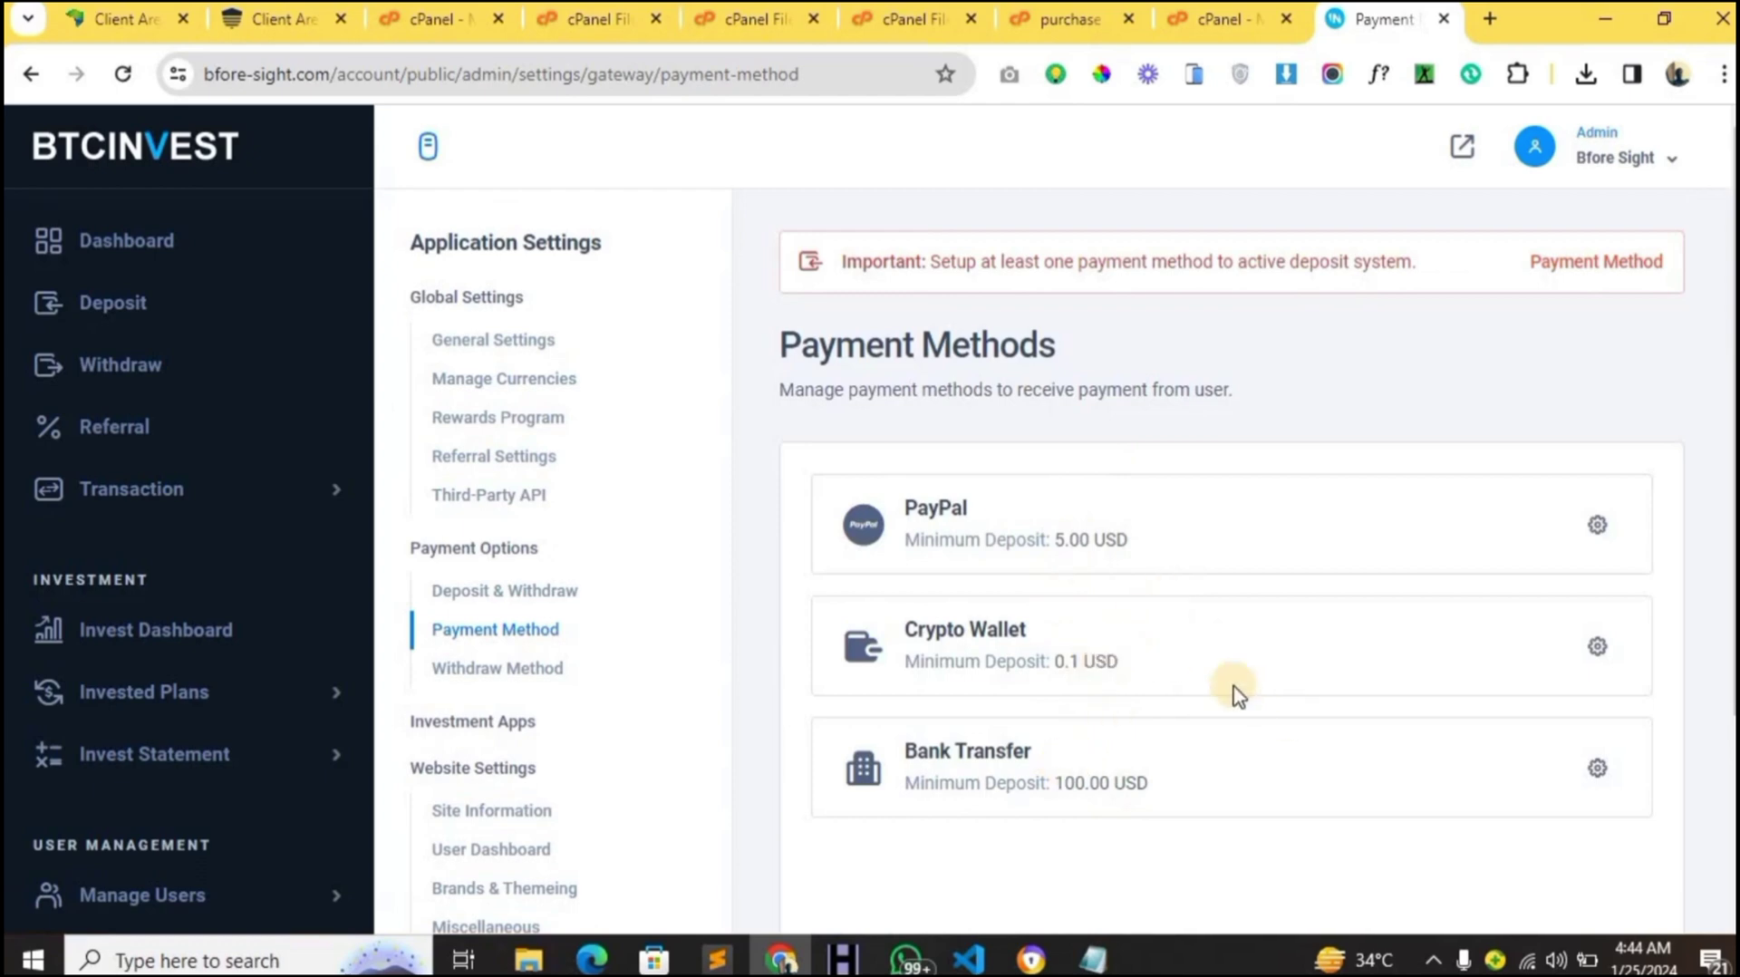
pyautogui.click(1599, 651)
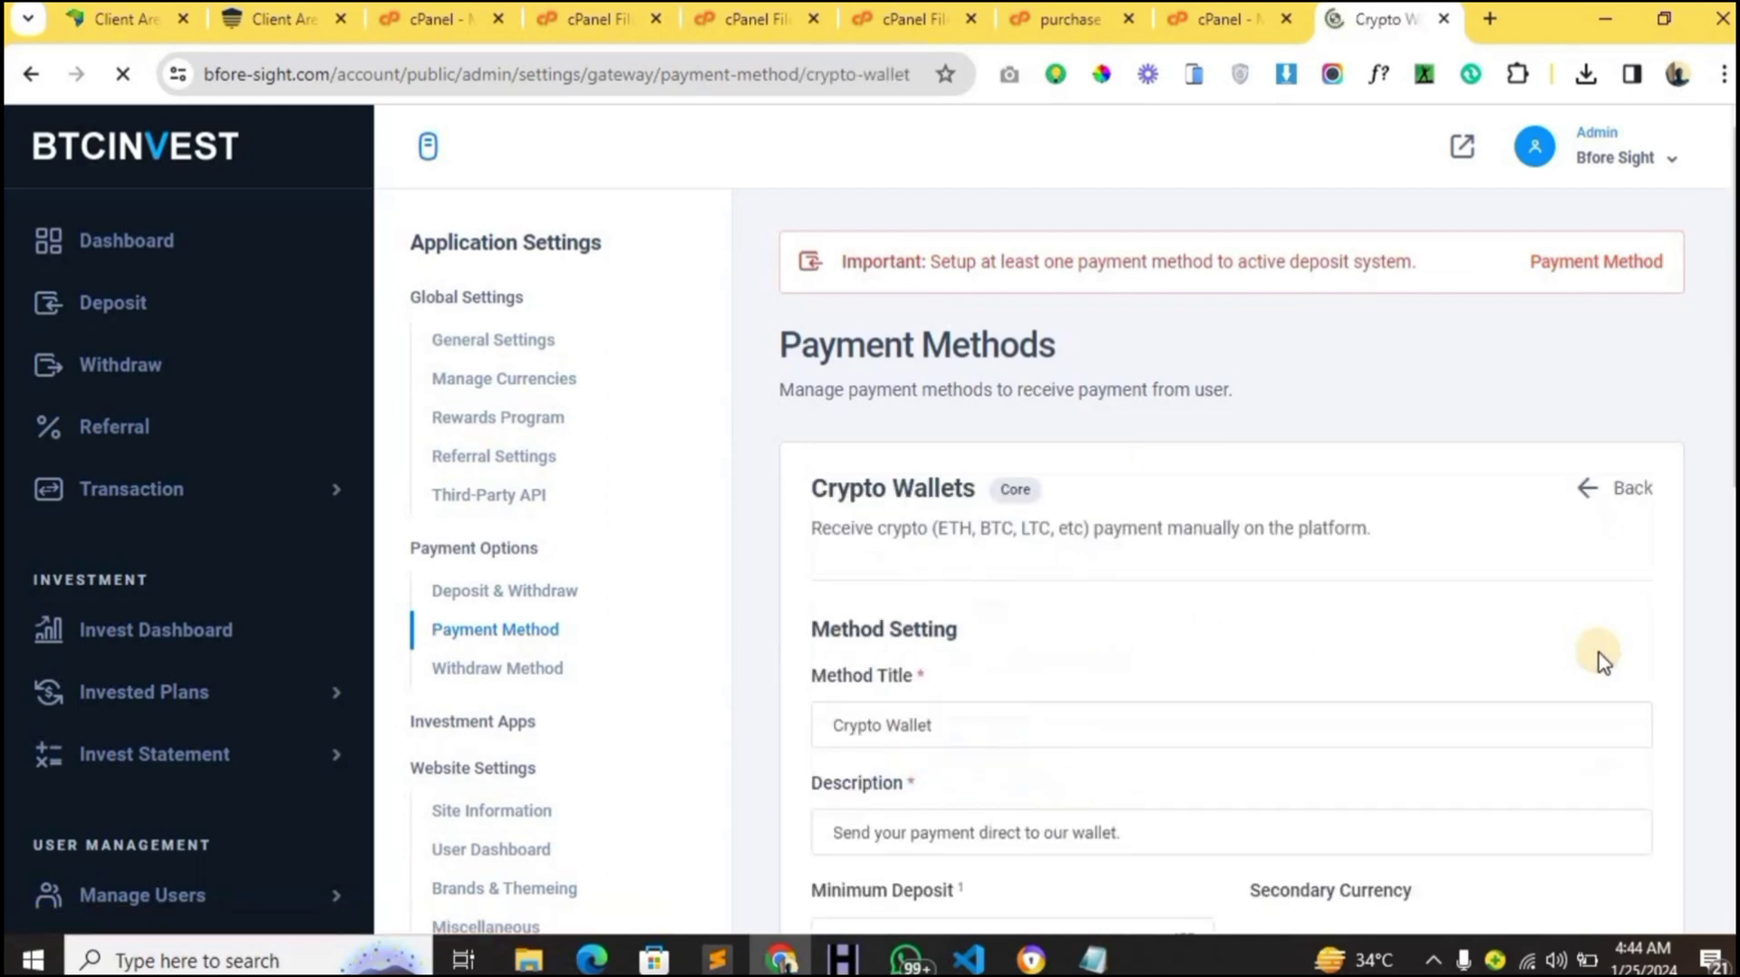
pyautogui.scroll(-5, 1422, 661)
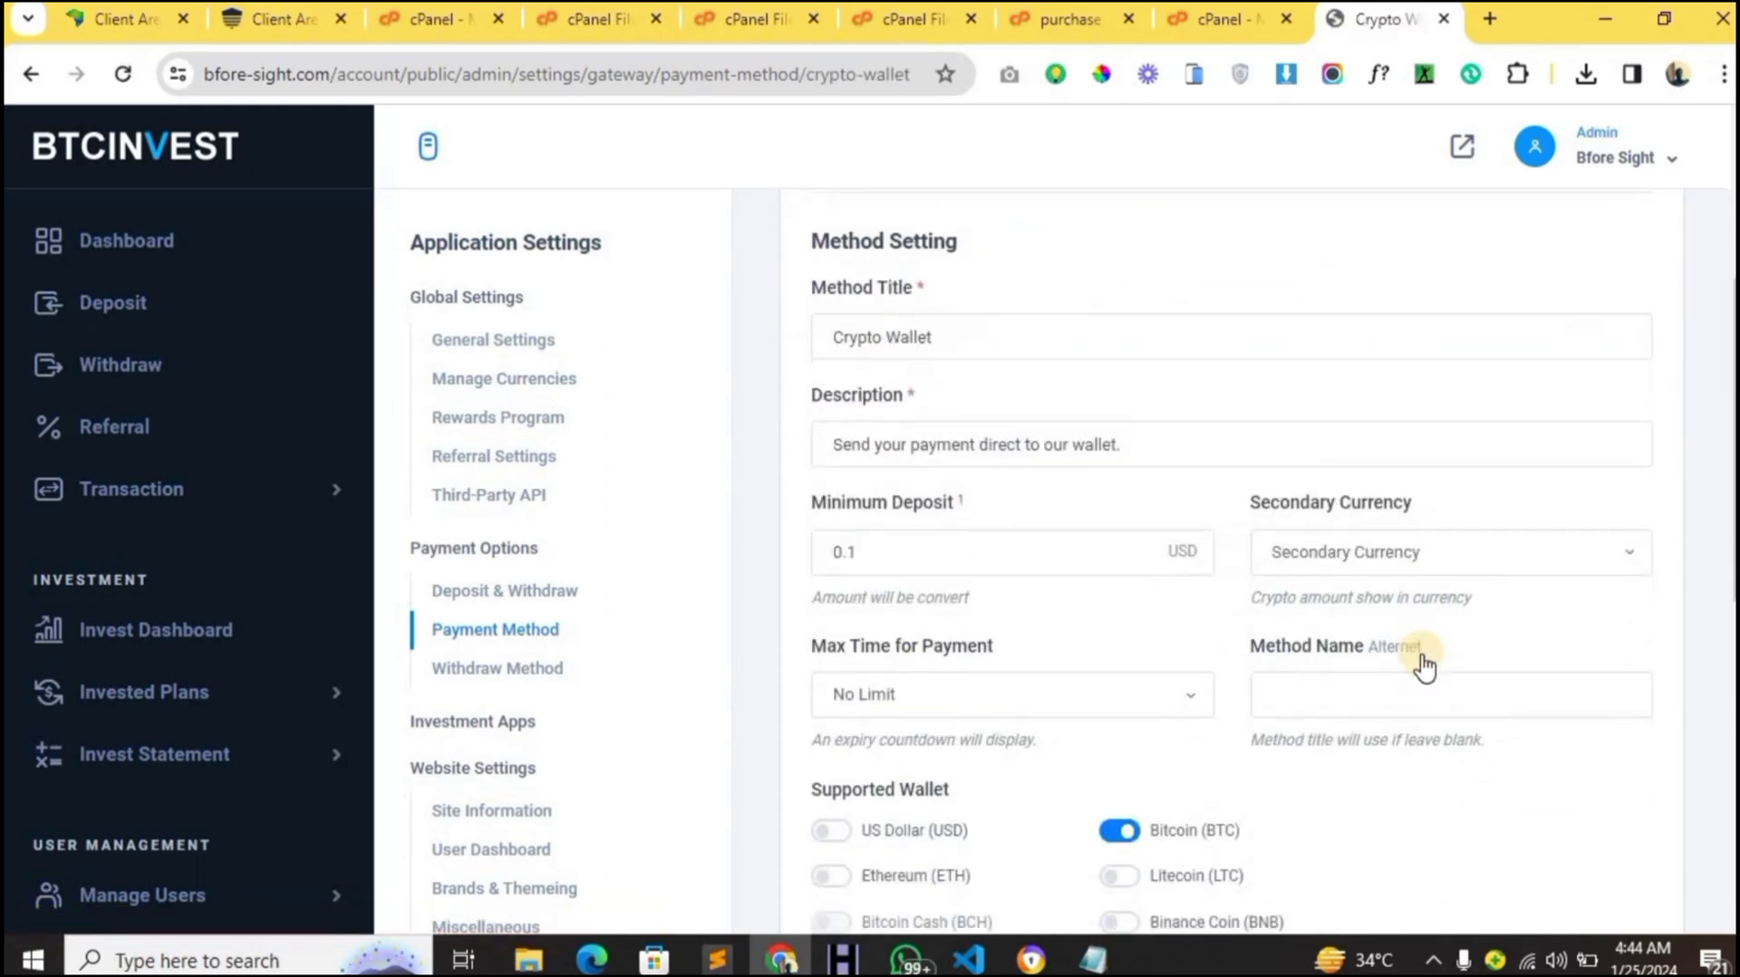
pyautogui.scroll(-4, 1424, 667)
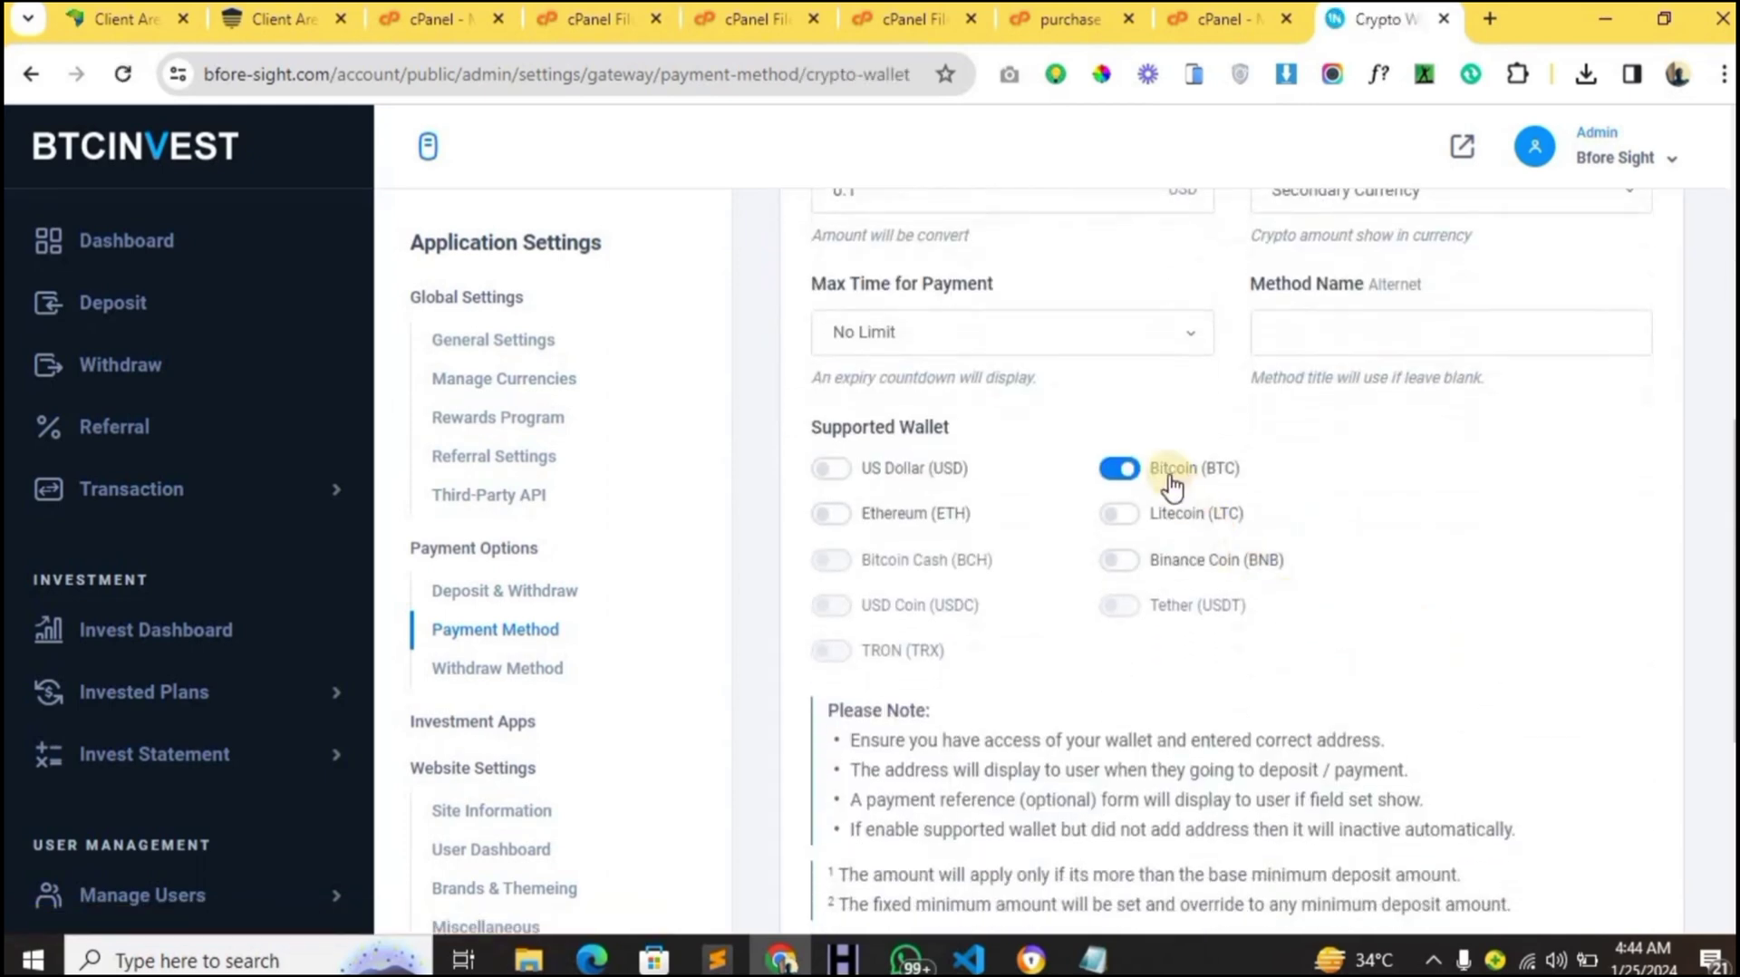
pyautogui.click(841, 517)
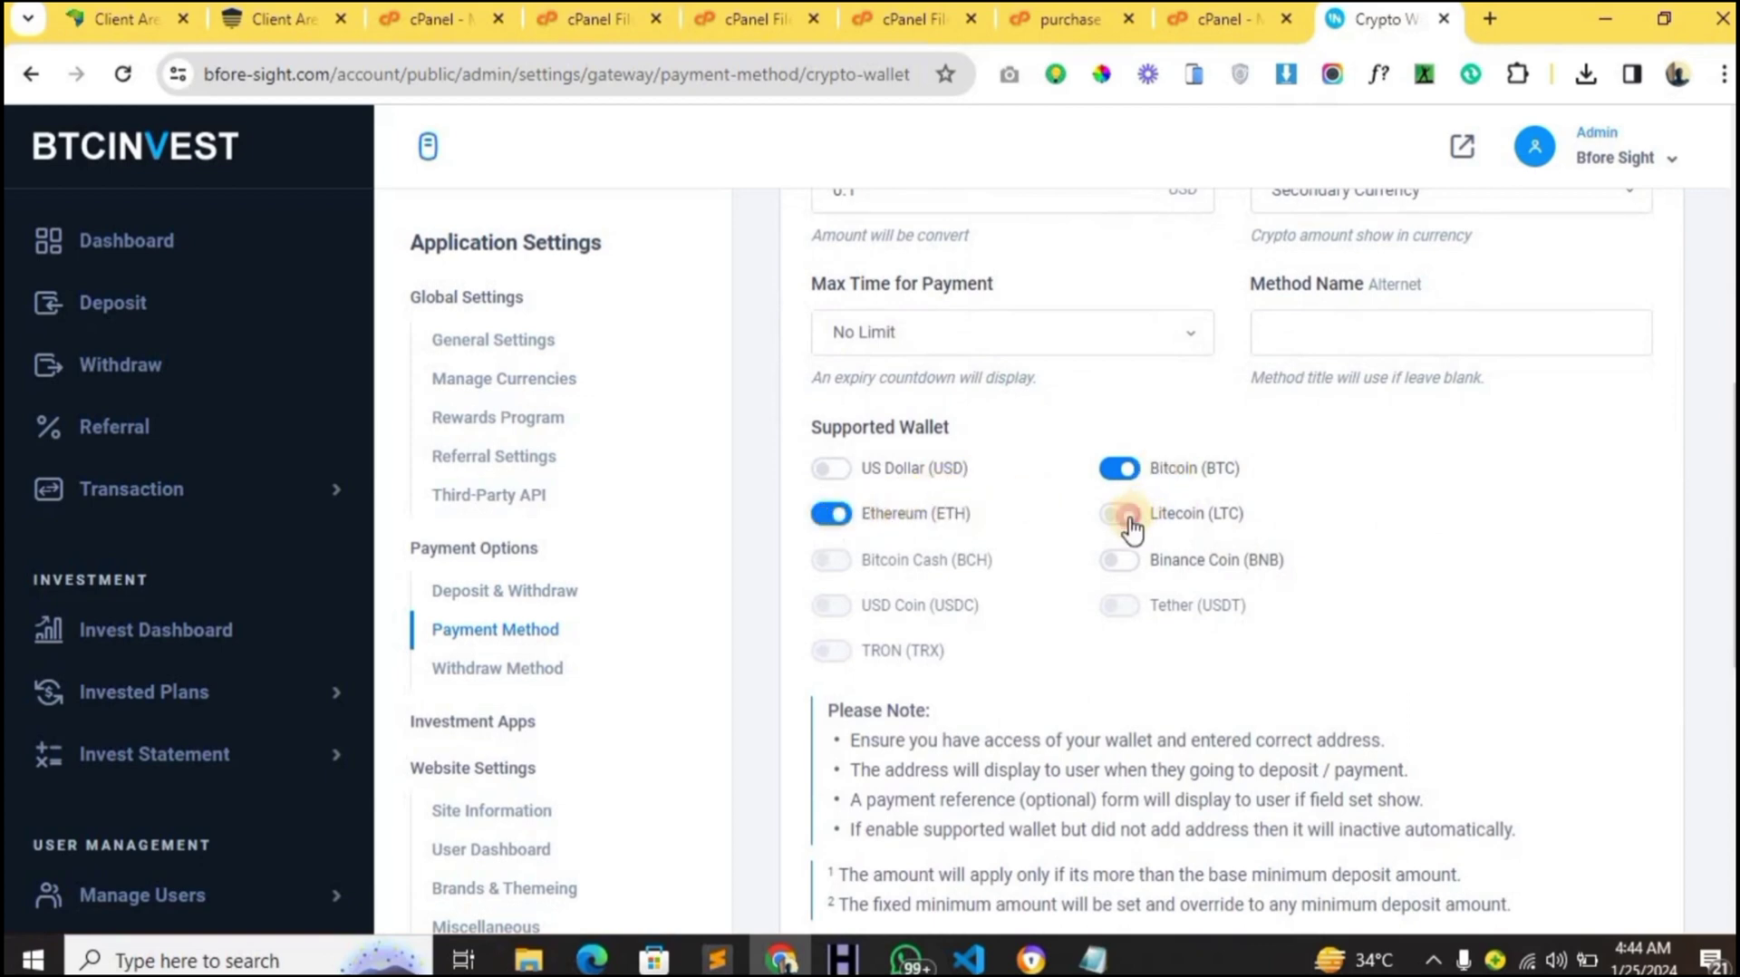
pyautogui.scroll(-7, 1130, 529)
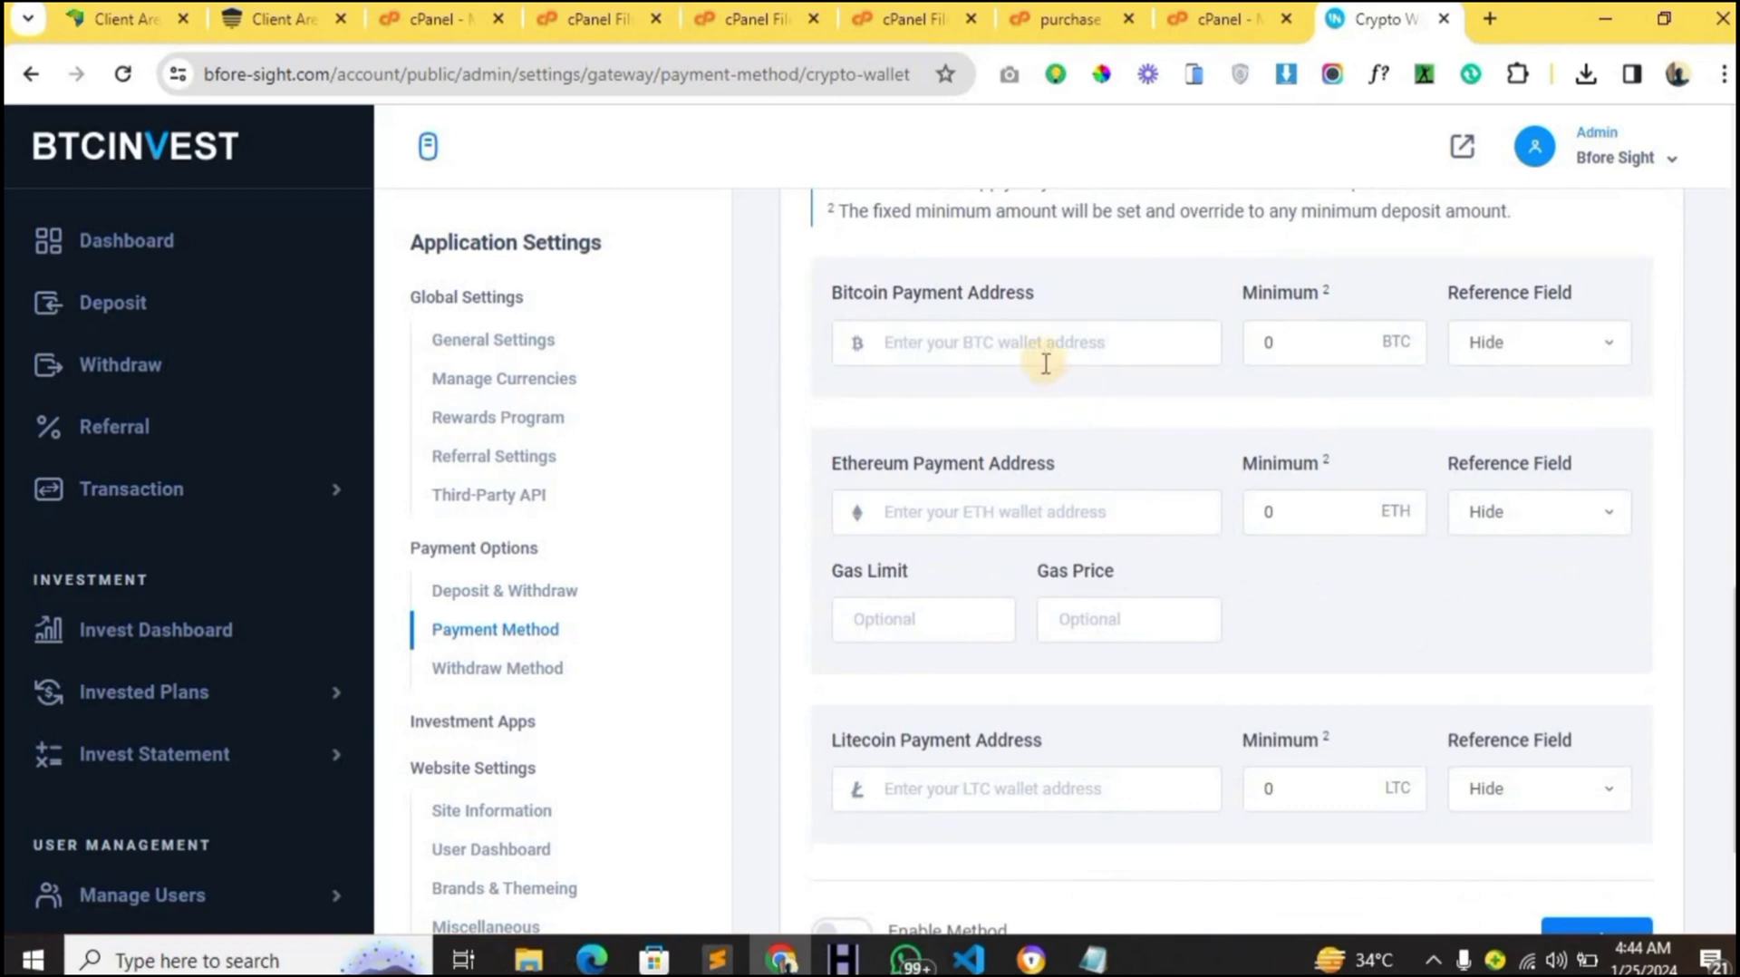
# - Enter the BTC, ETH and LTC addresses ('sdc', 'w', 'xdc'), enable the method and update
pyautogui.click(1037, 353)
pyautogui.write('sdcfx')
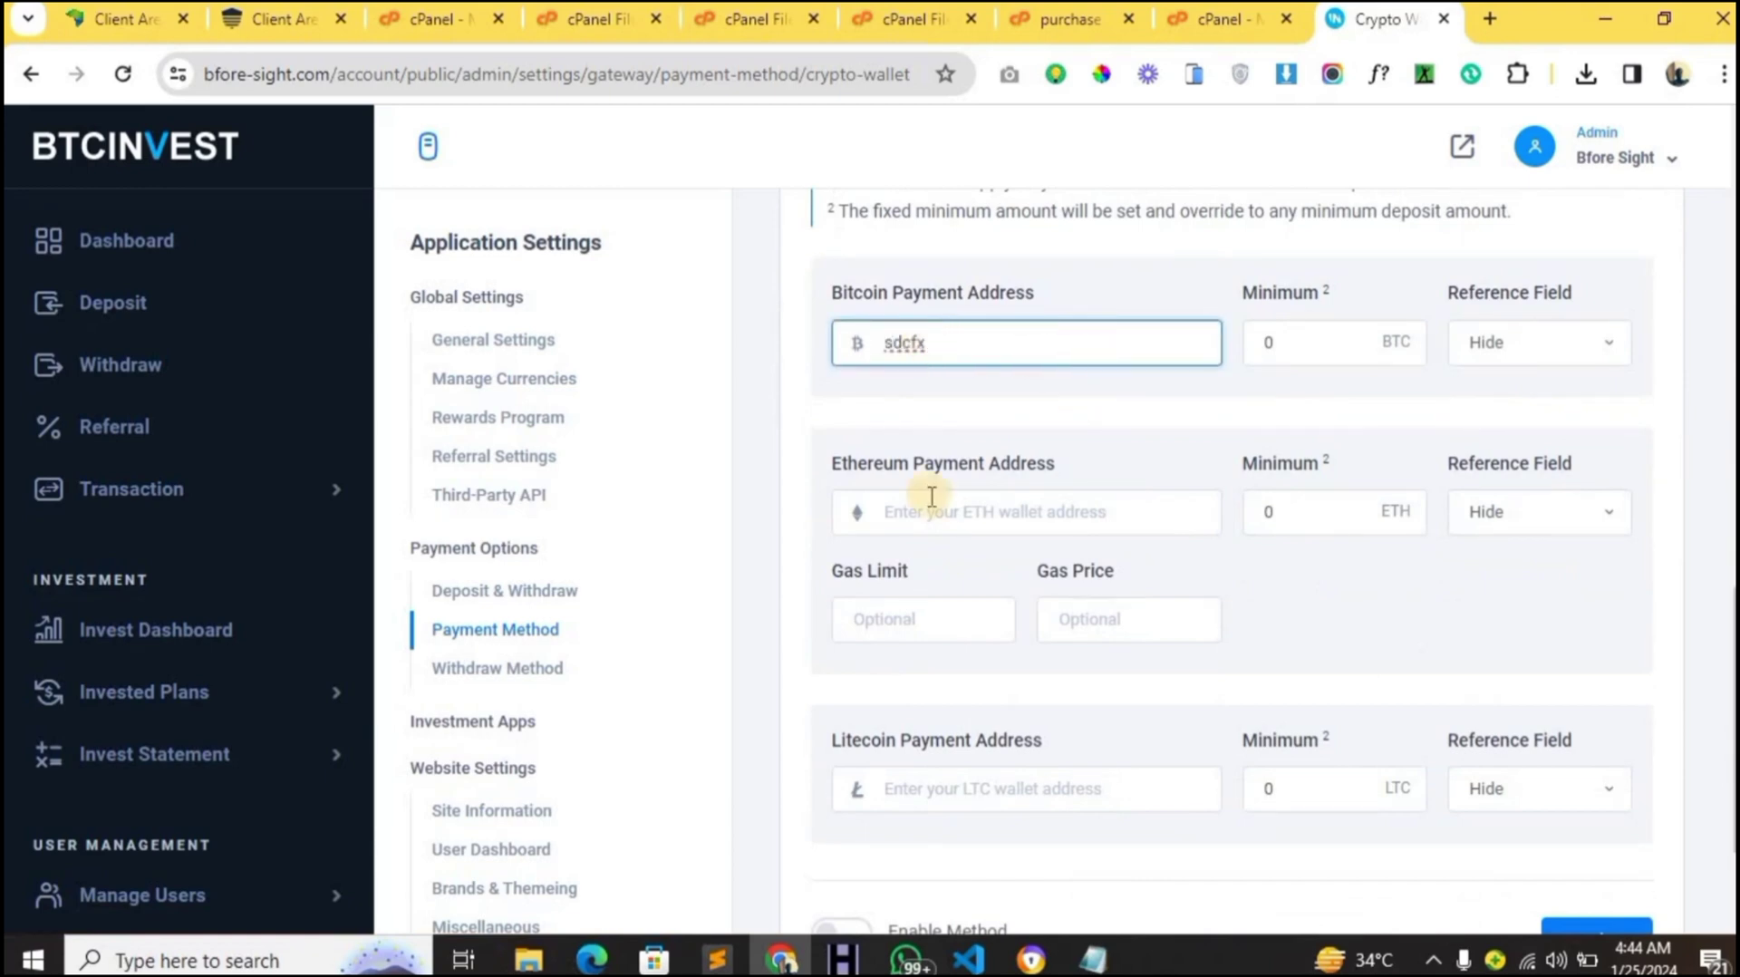
pyautogui.click(925, 534)
pyautogui.write('weres')
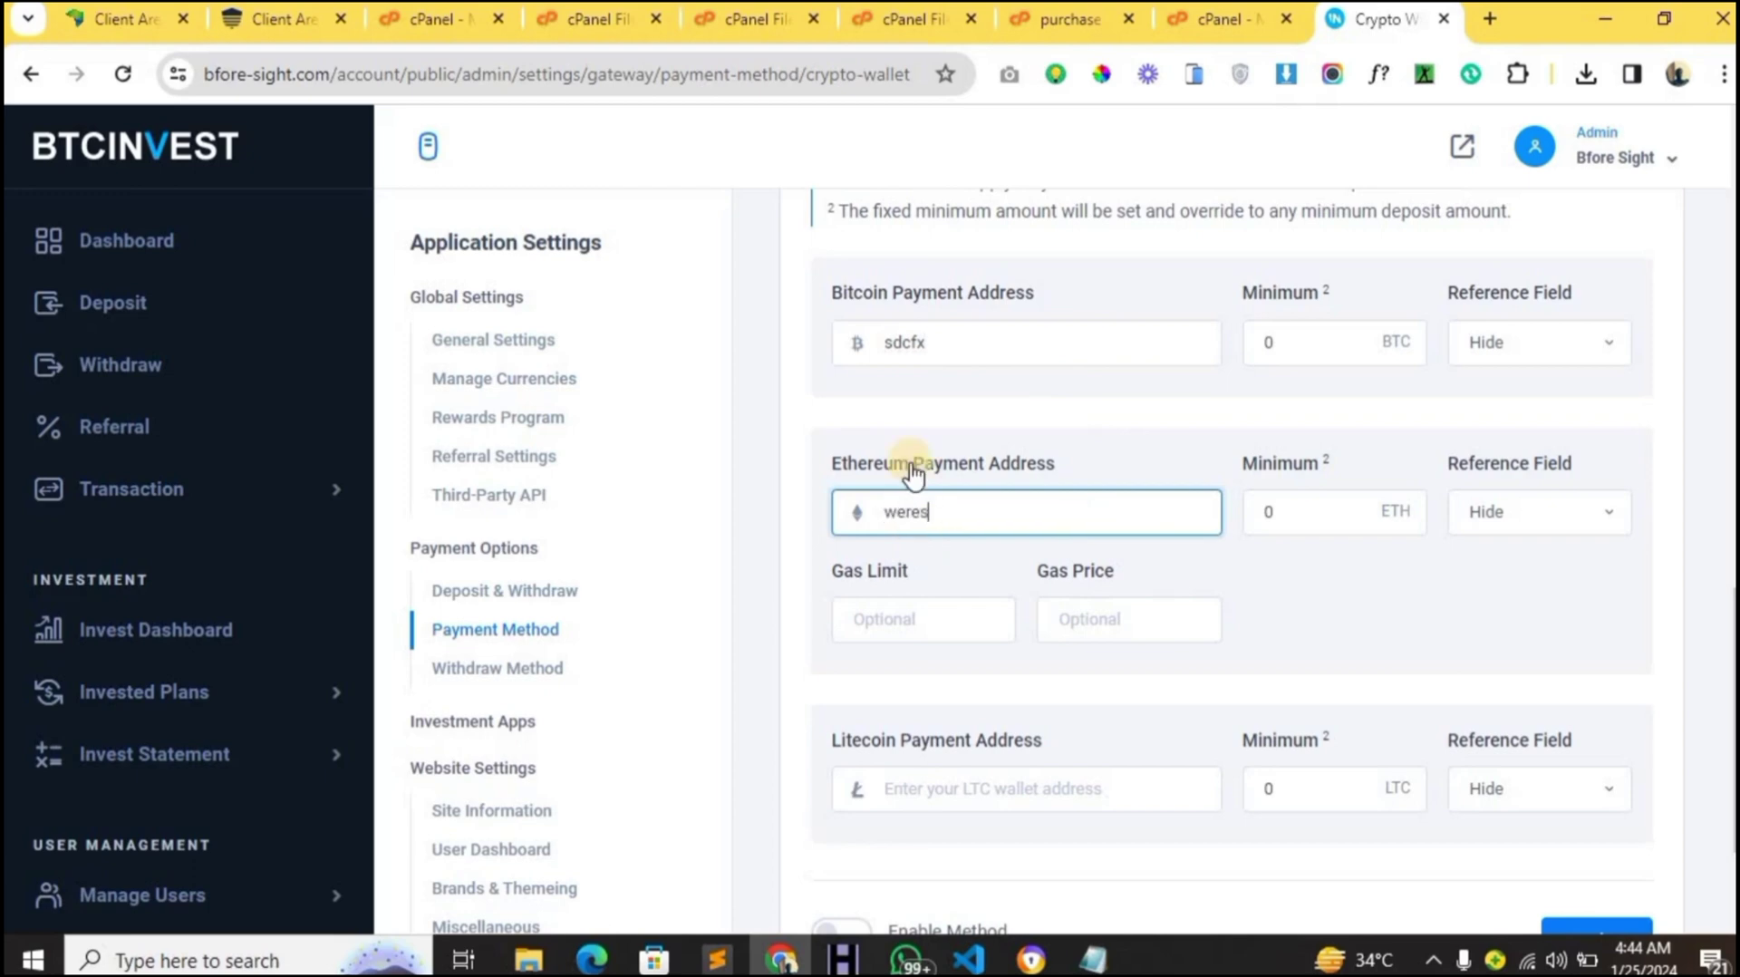
pyautogui.click(886, 774)
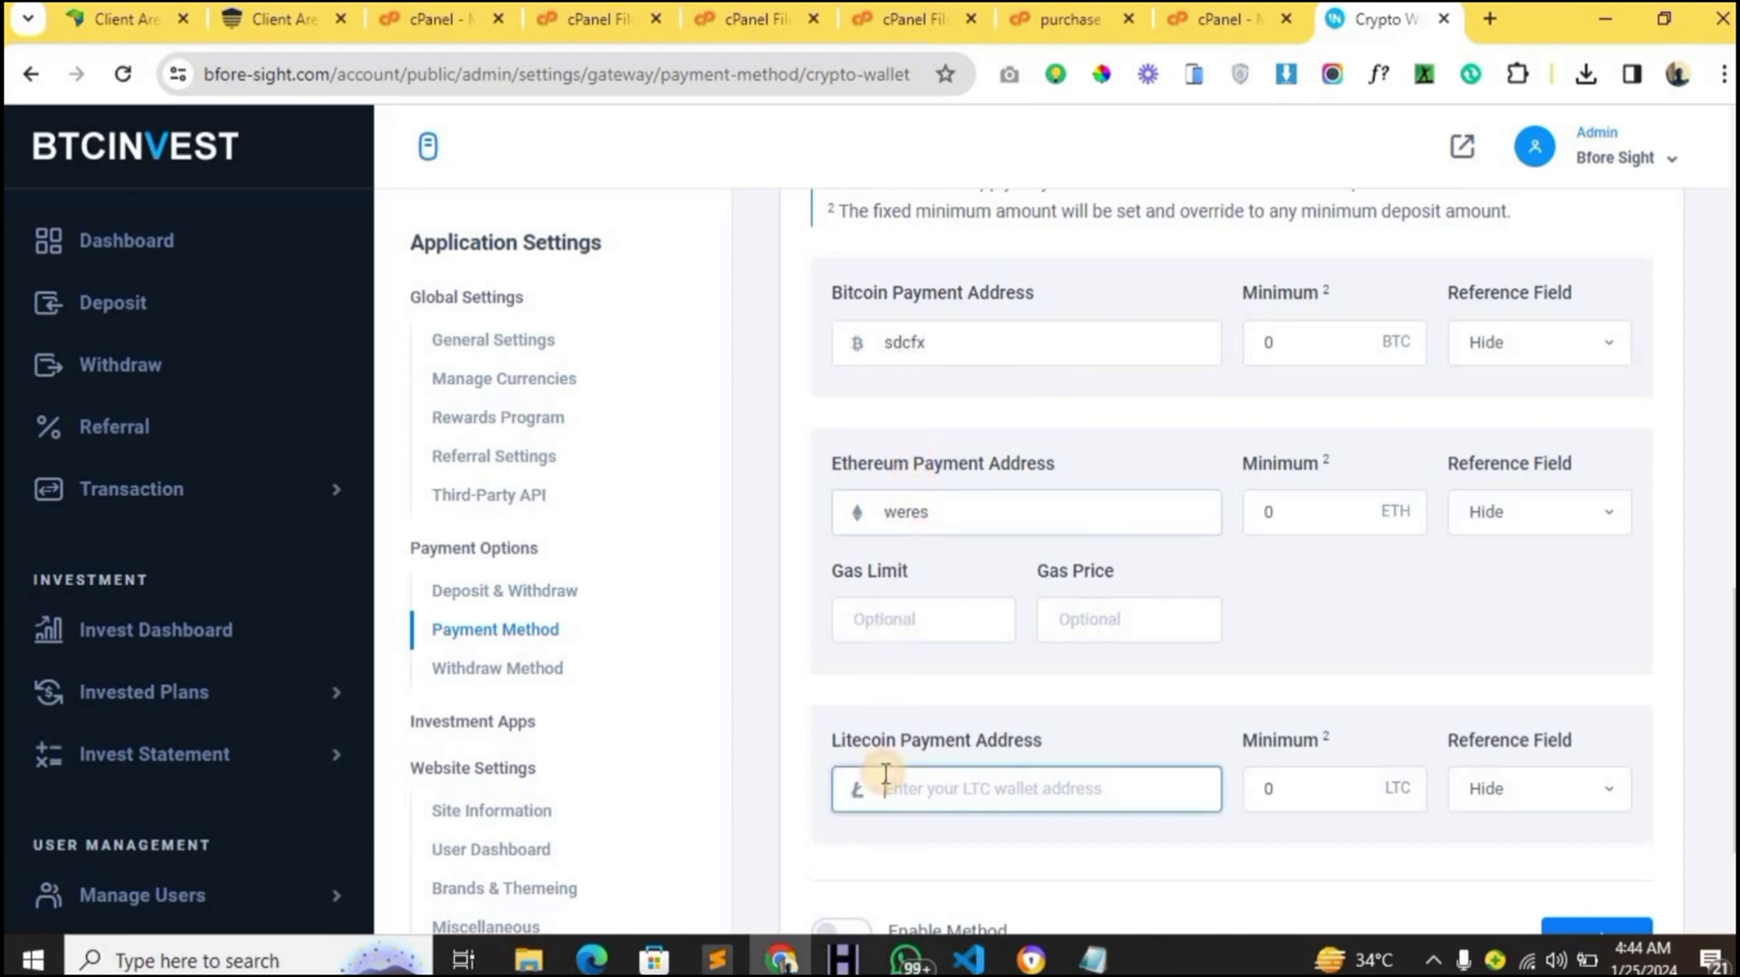
pyautogui.write('xdcx')
pyautogui.scroll(-2, 885, 775)
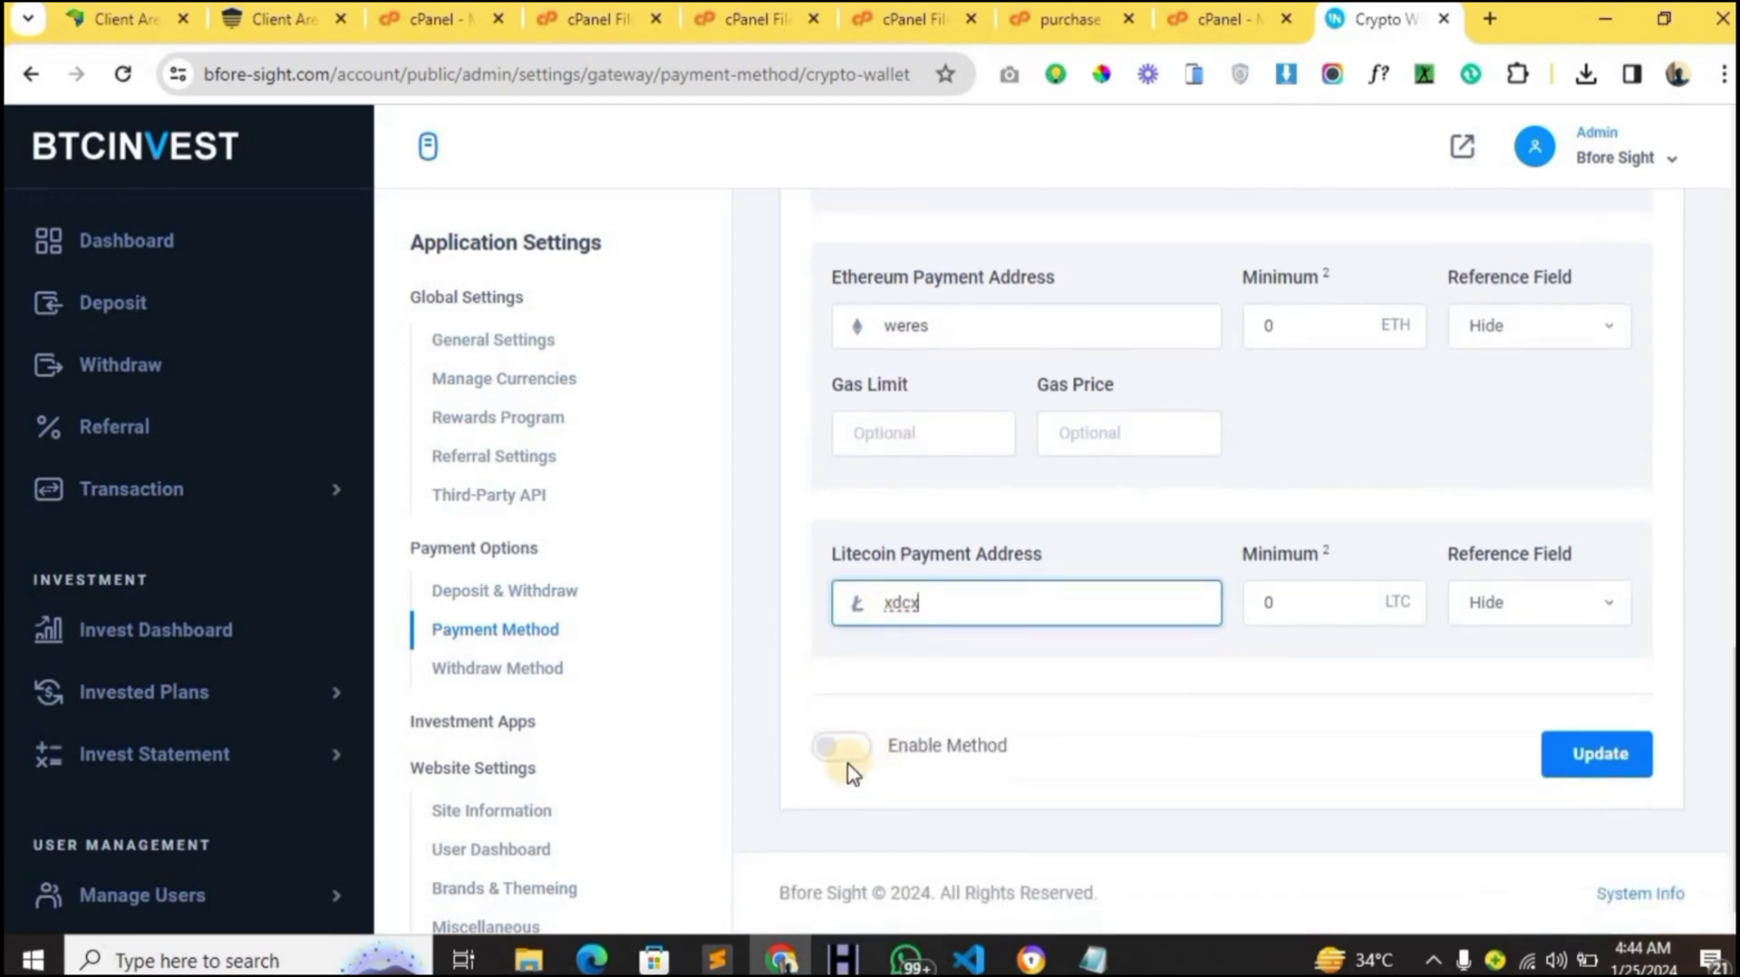
pyautogui.click(846, 752)
pyautogui.click(1555, 761)
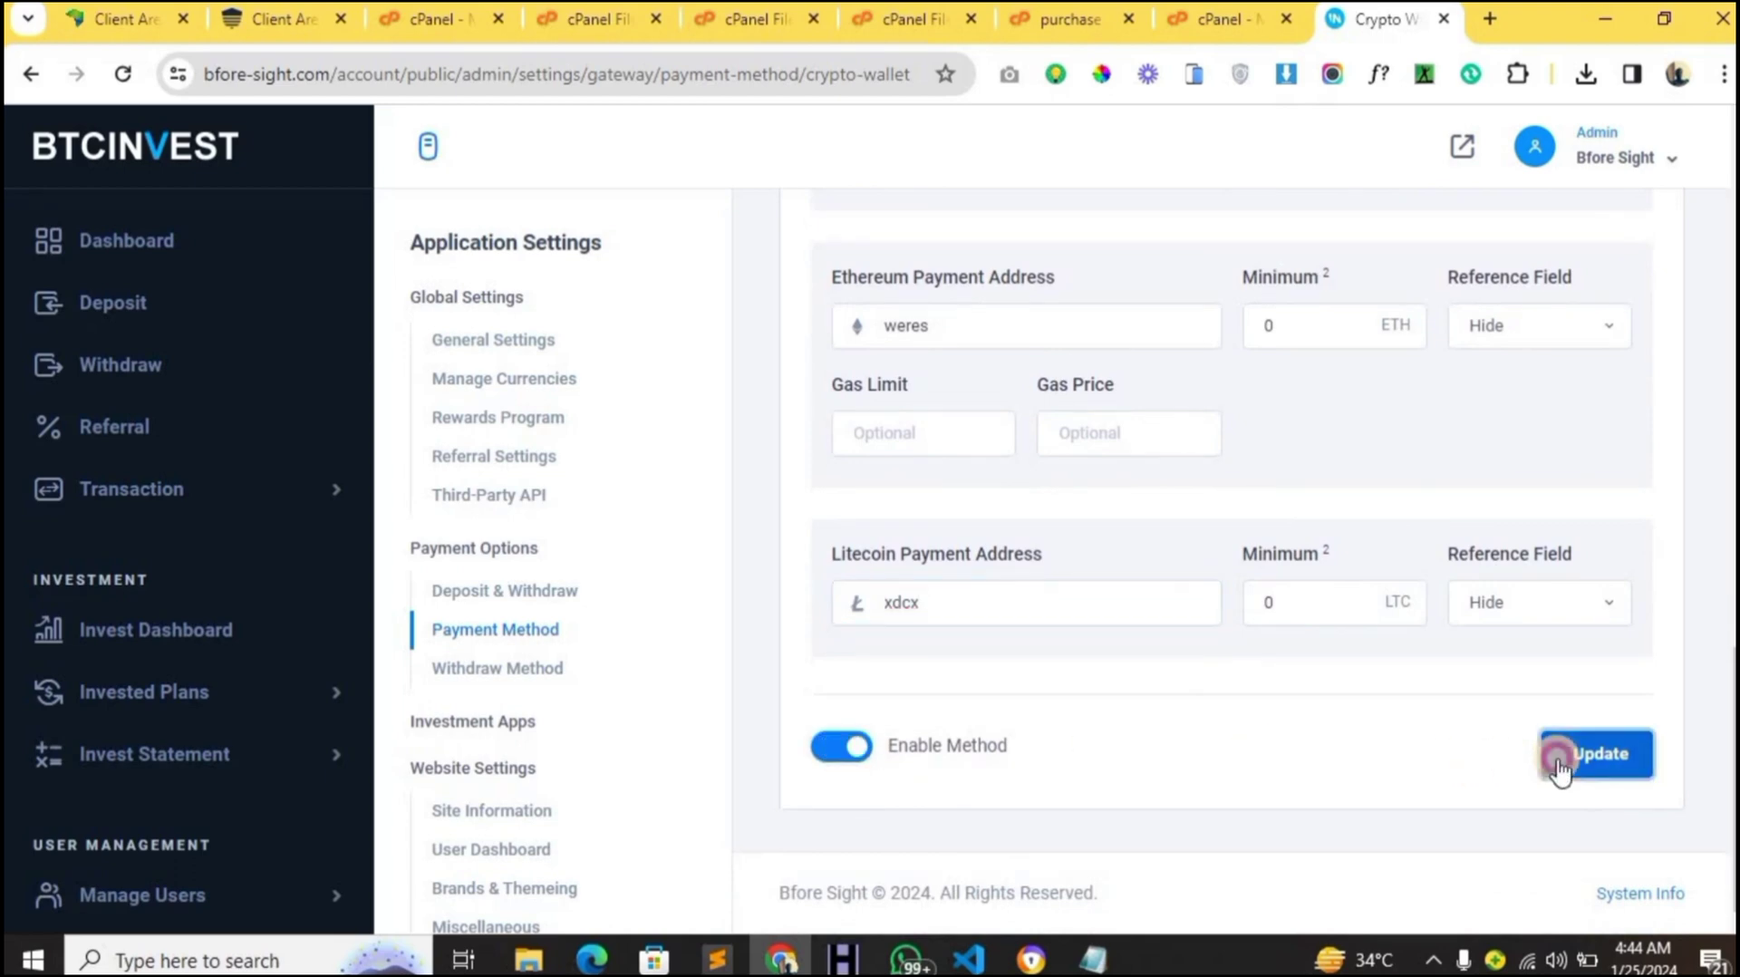
# - Reselect the Bitcoin, Ethereum and Litecoin addresses and save the wallet settings again
pyautogui.scroll(4, 1243, 567)
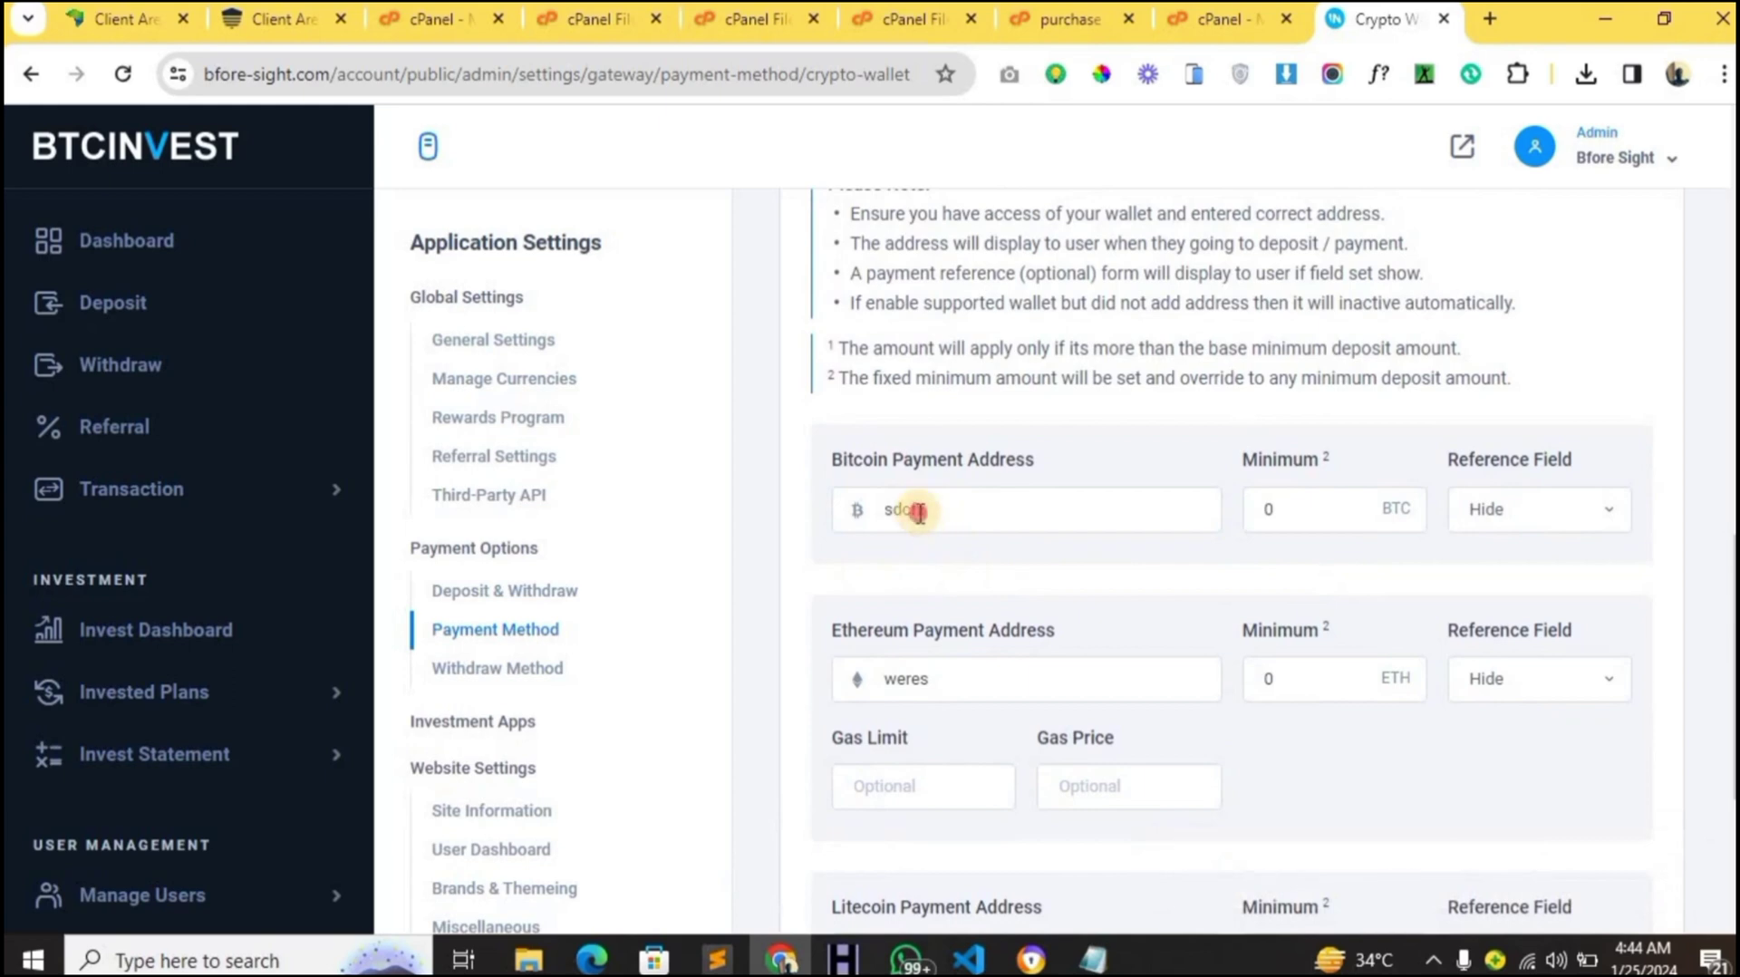
pyautogui.doubleClick(918, 511)
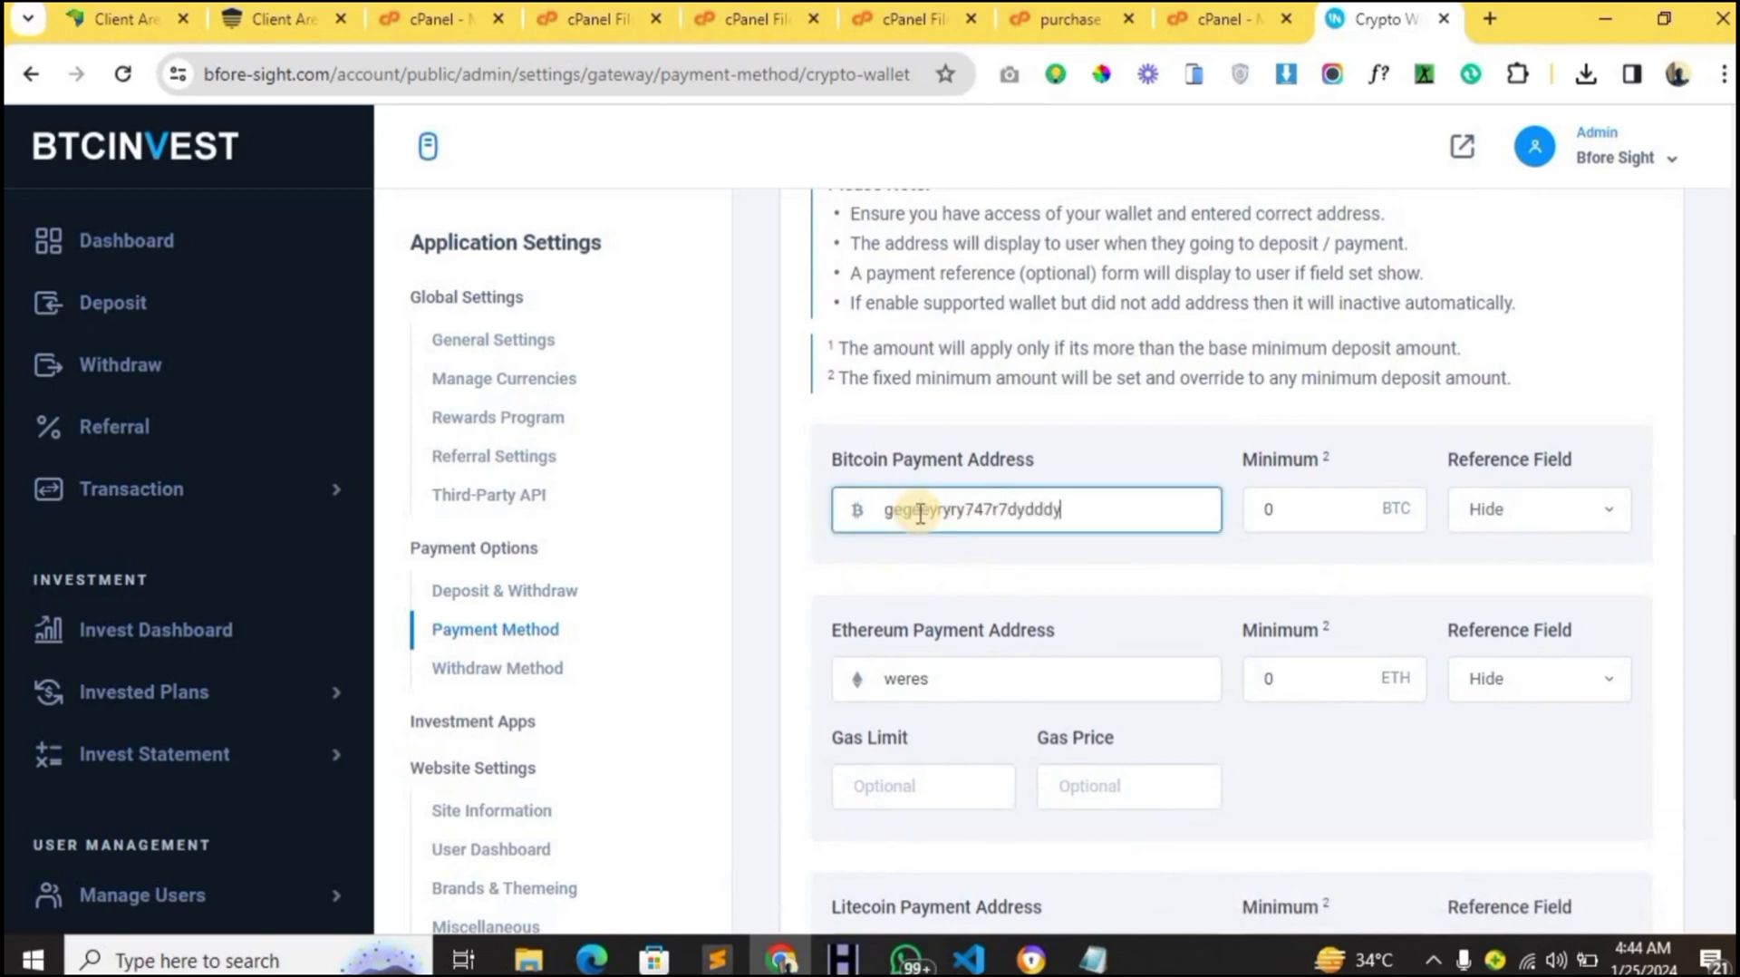
pyautogui.doubleClick(901, 677)
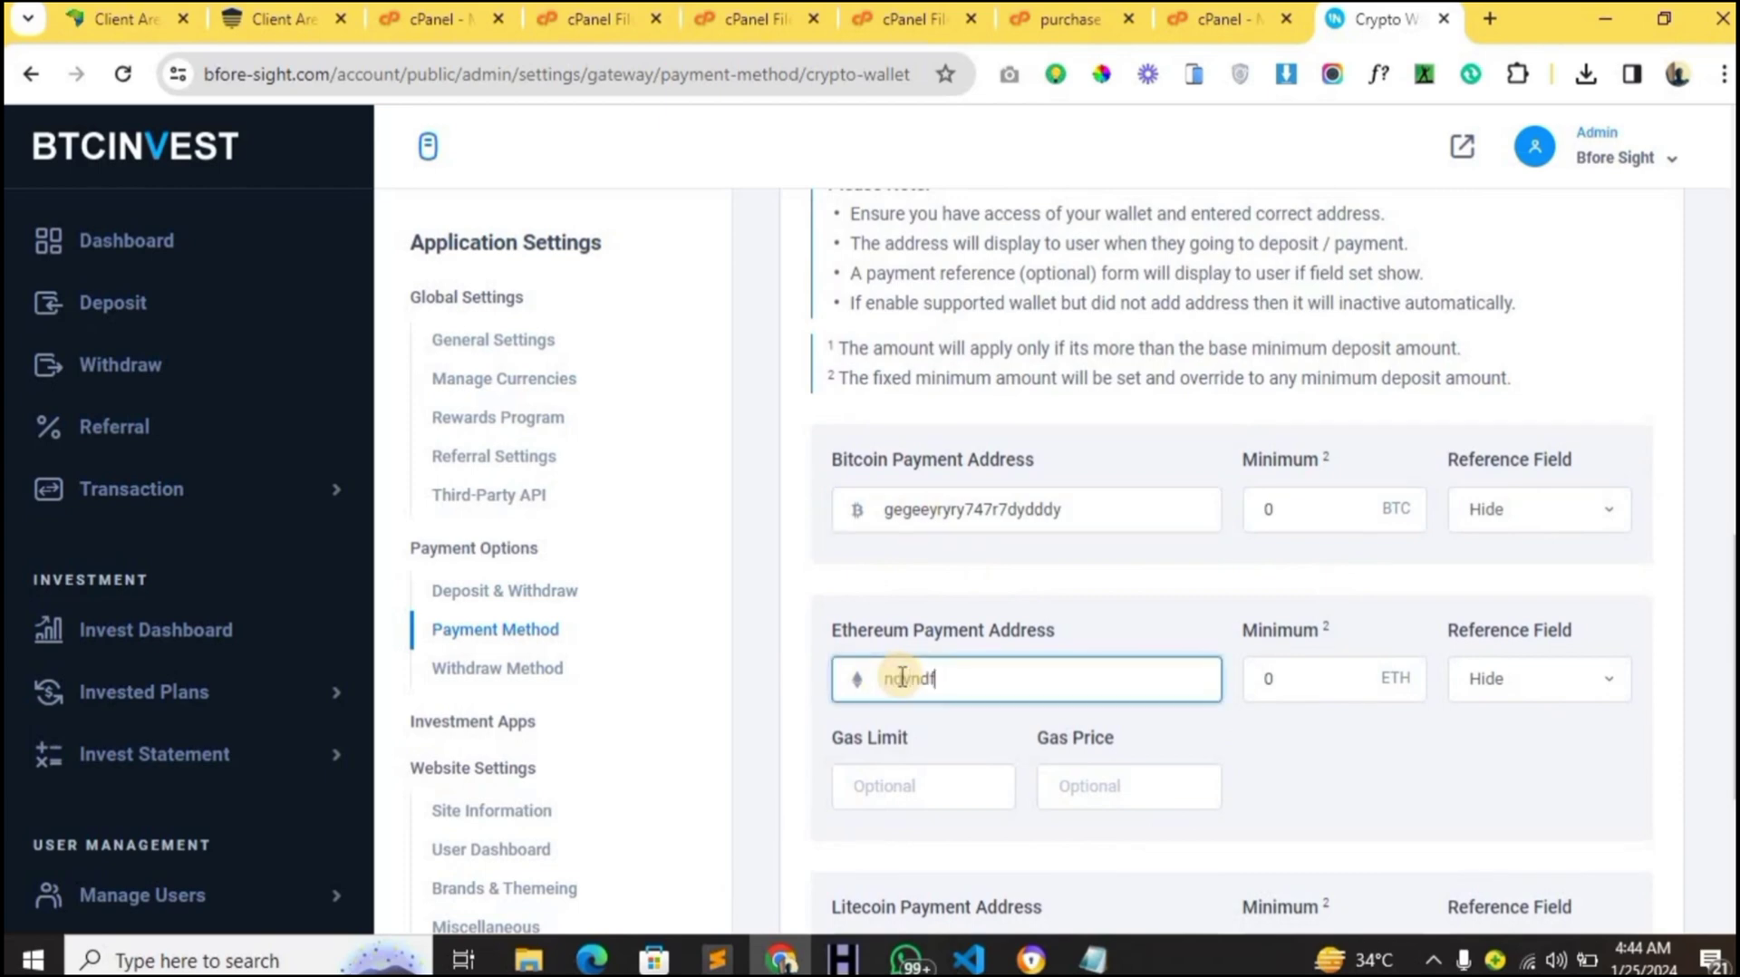
pyautogui.scroll(-4, 901, 678)
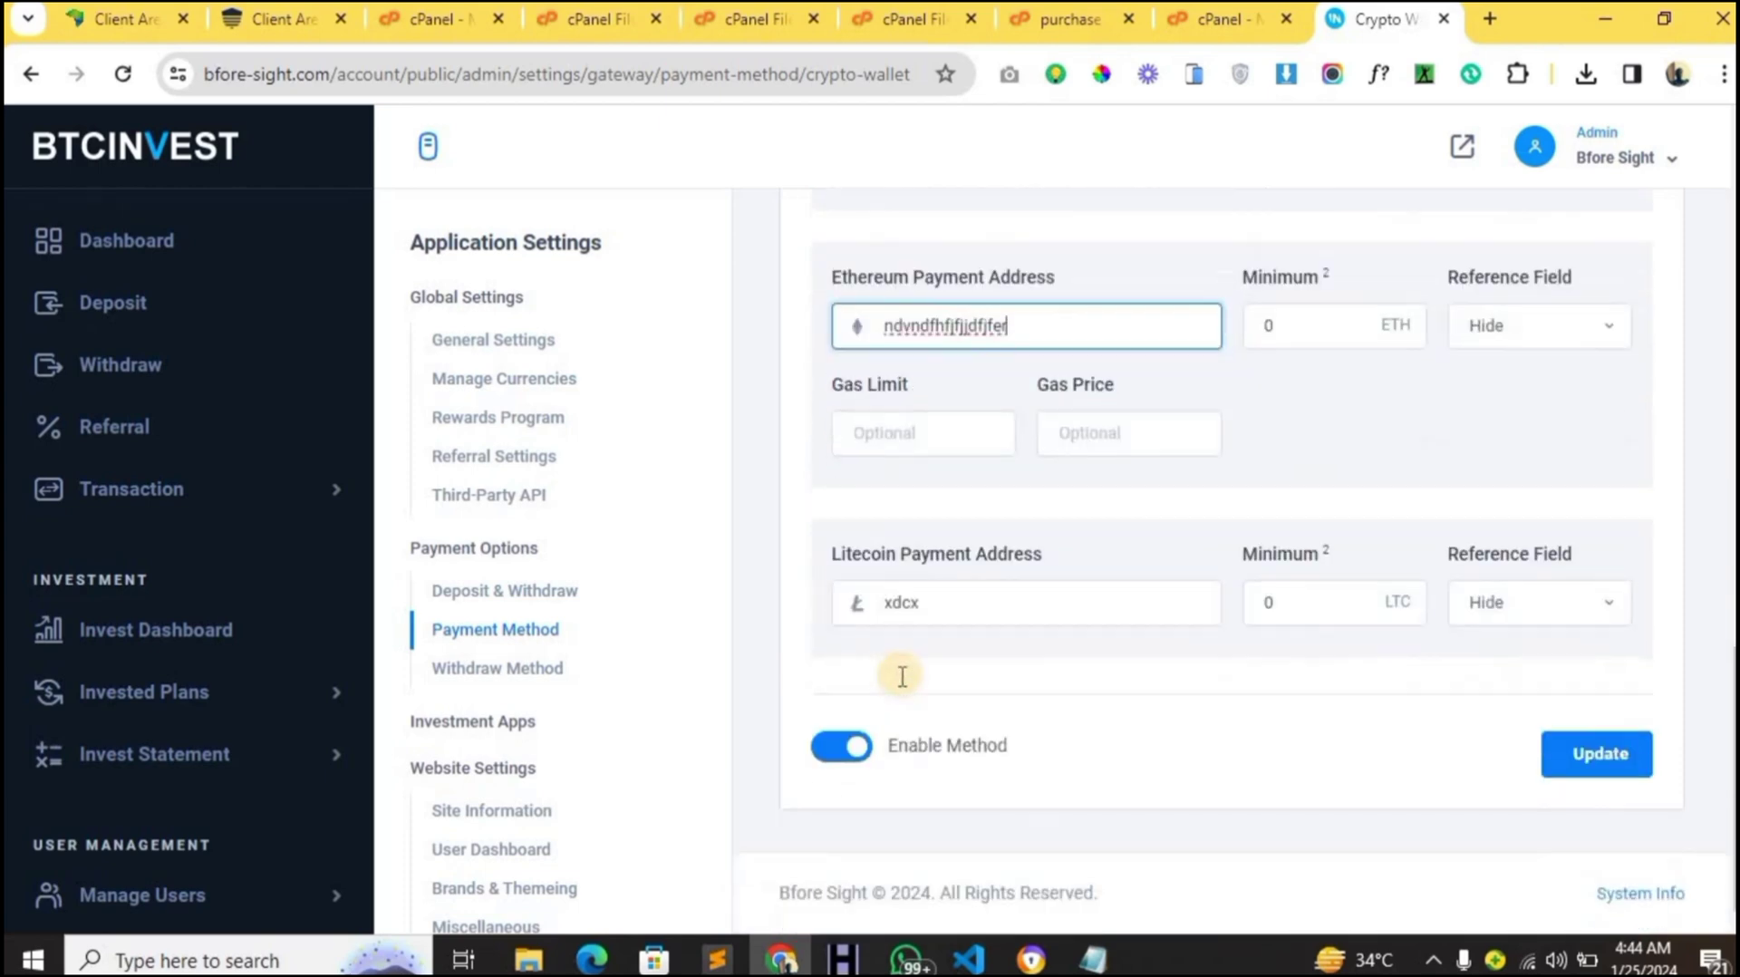
pyautogui.doubleClick(902, 601)
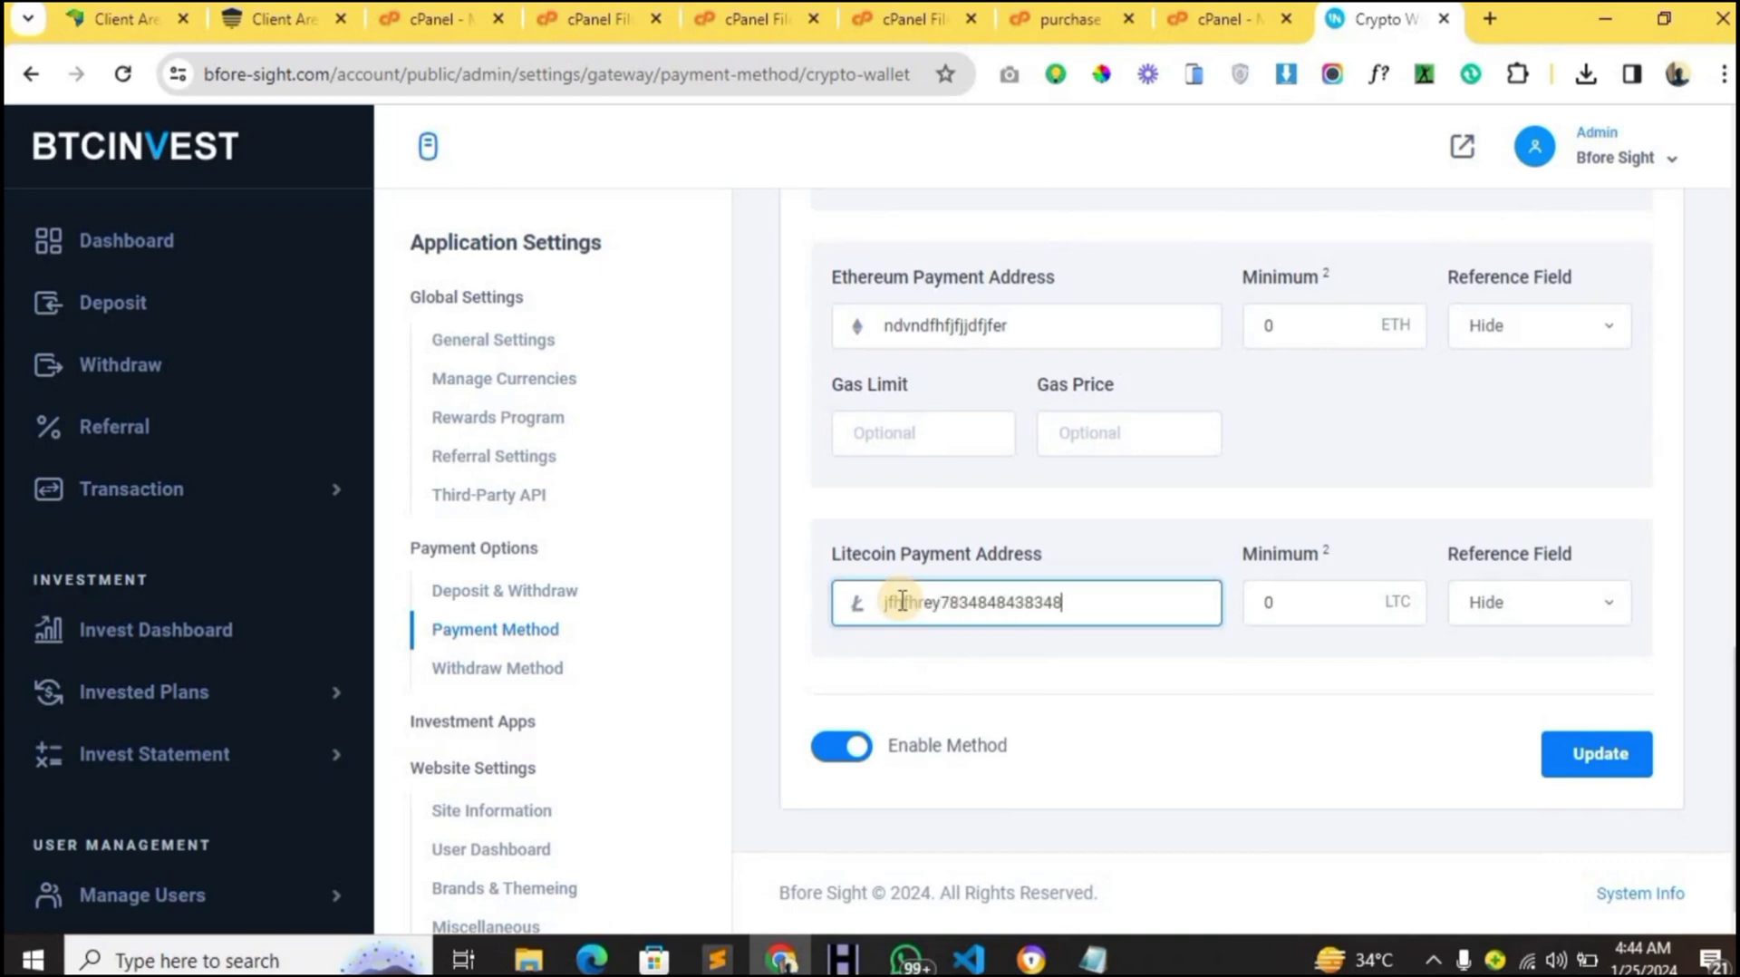
pyautogui.click(1585, 777)
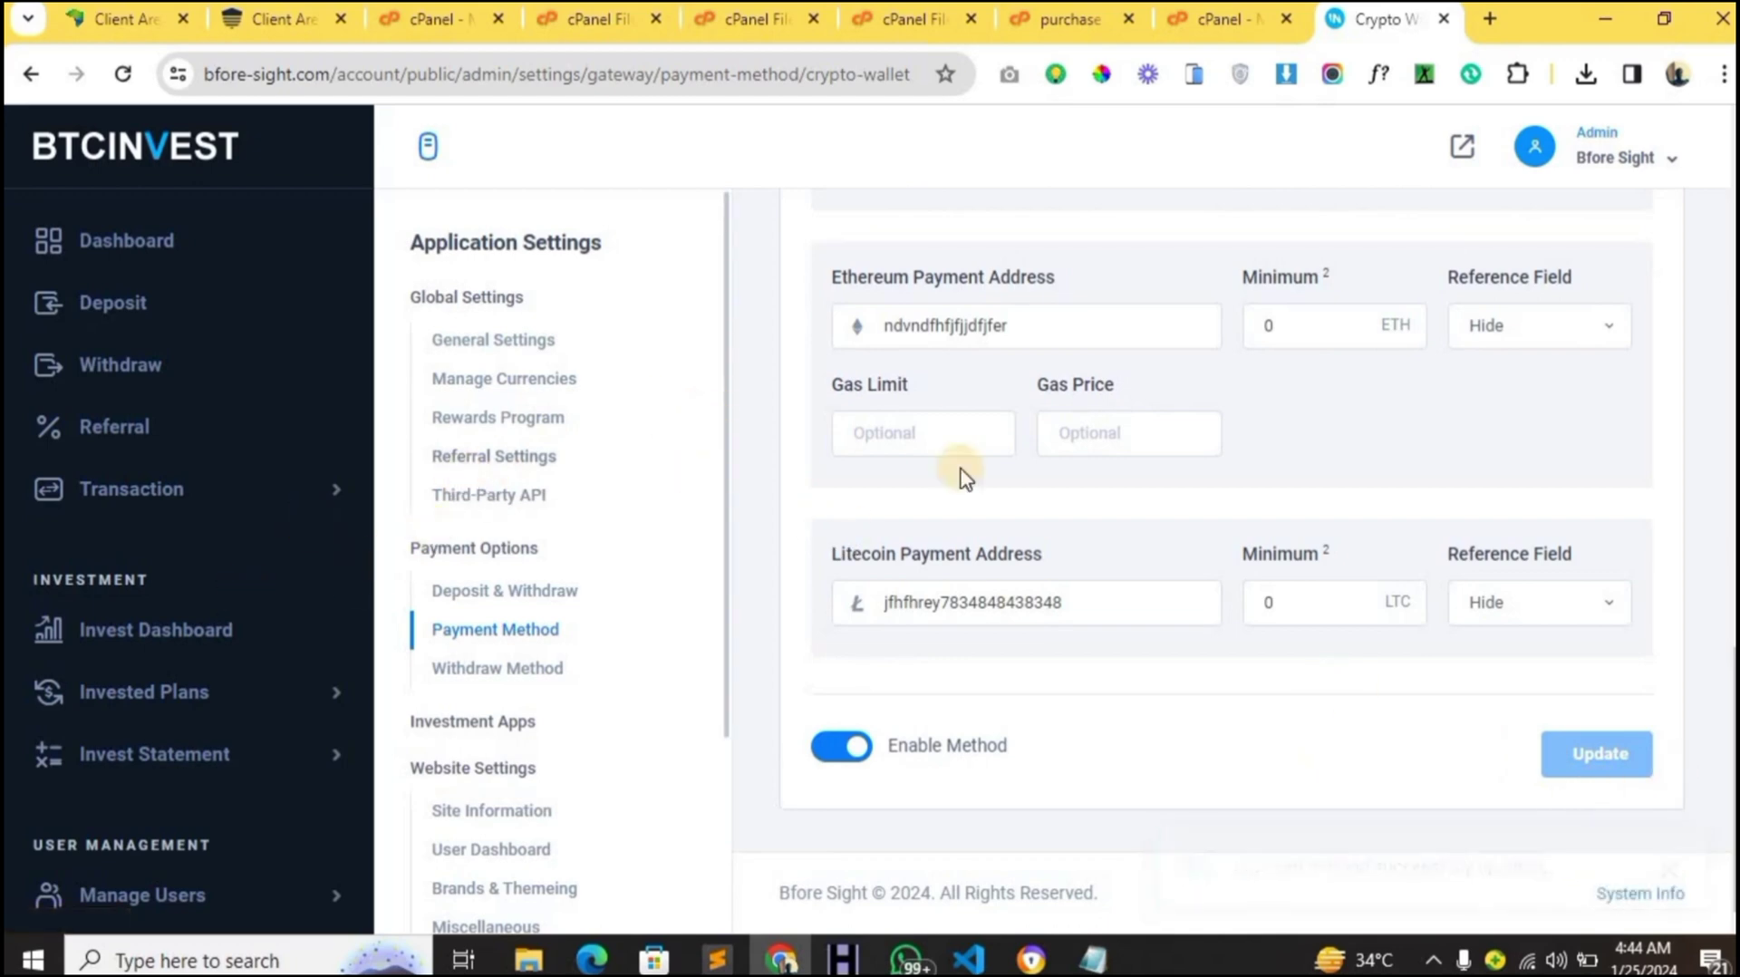
pyautogui.scroll(7, 1030, 390)
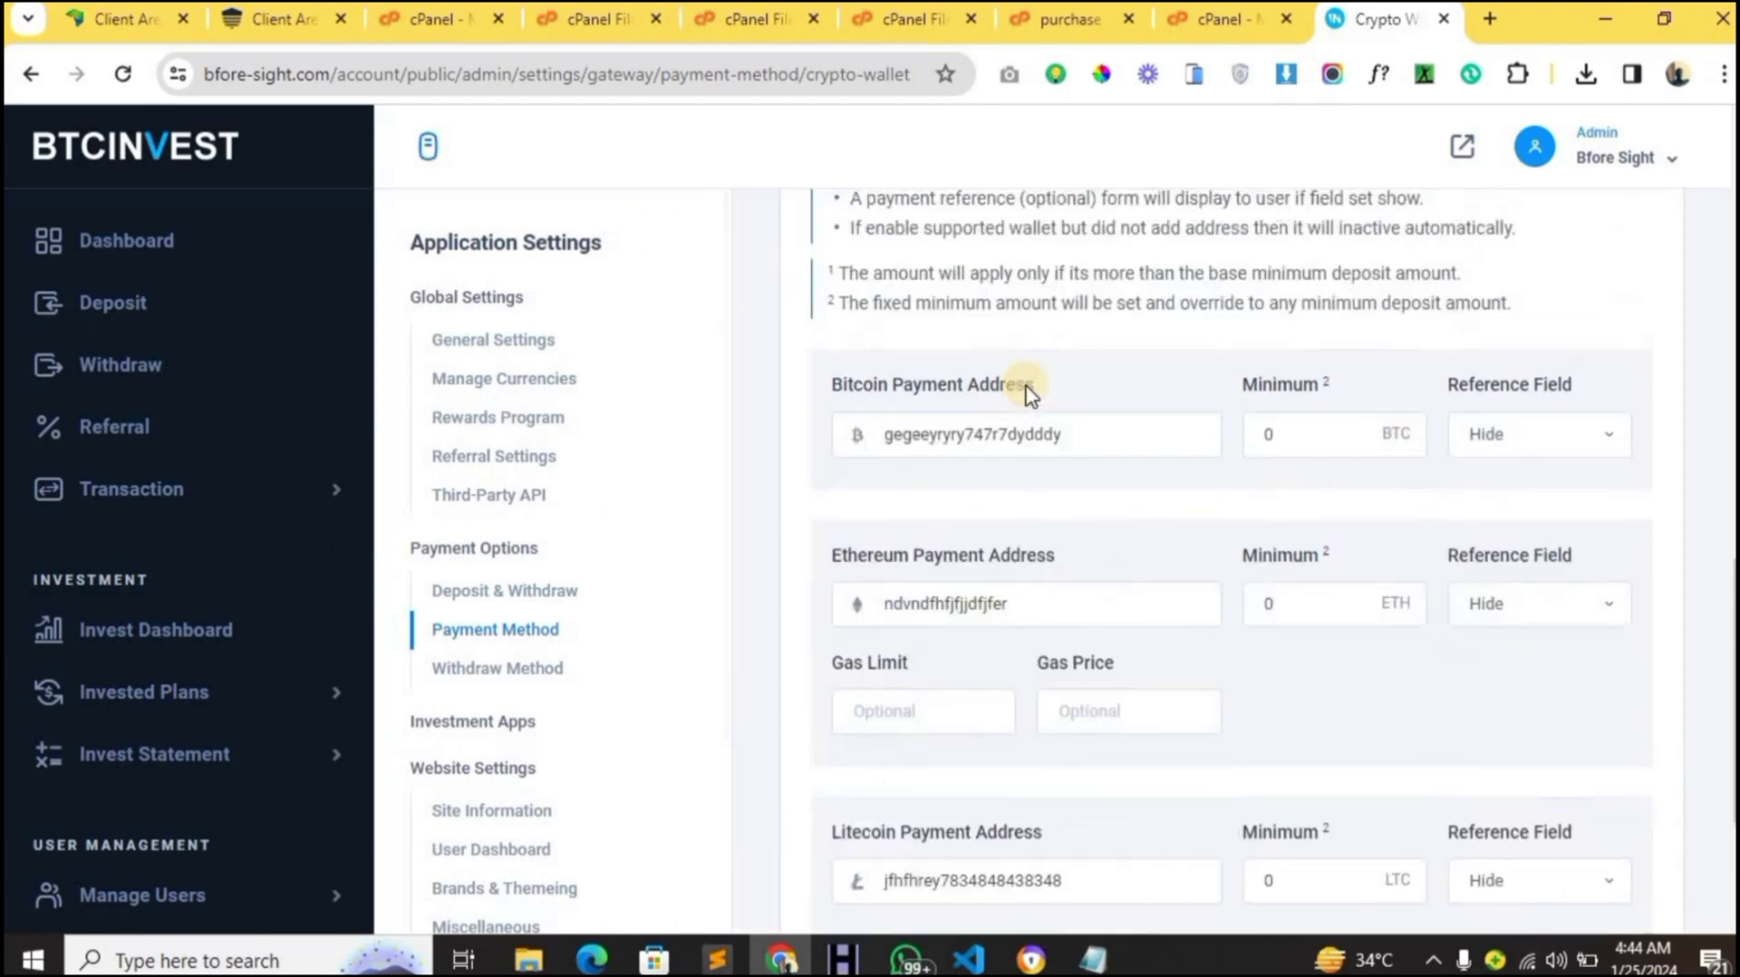
pyautogui.scroll(10, 1029, 389)
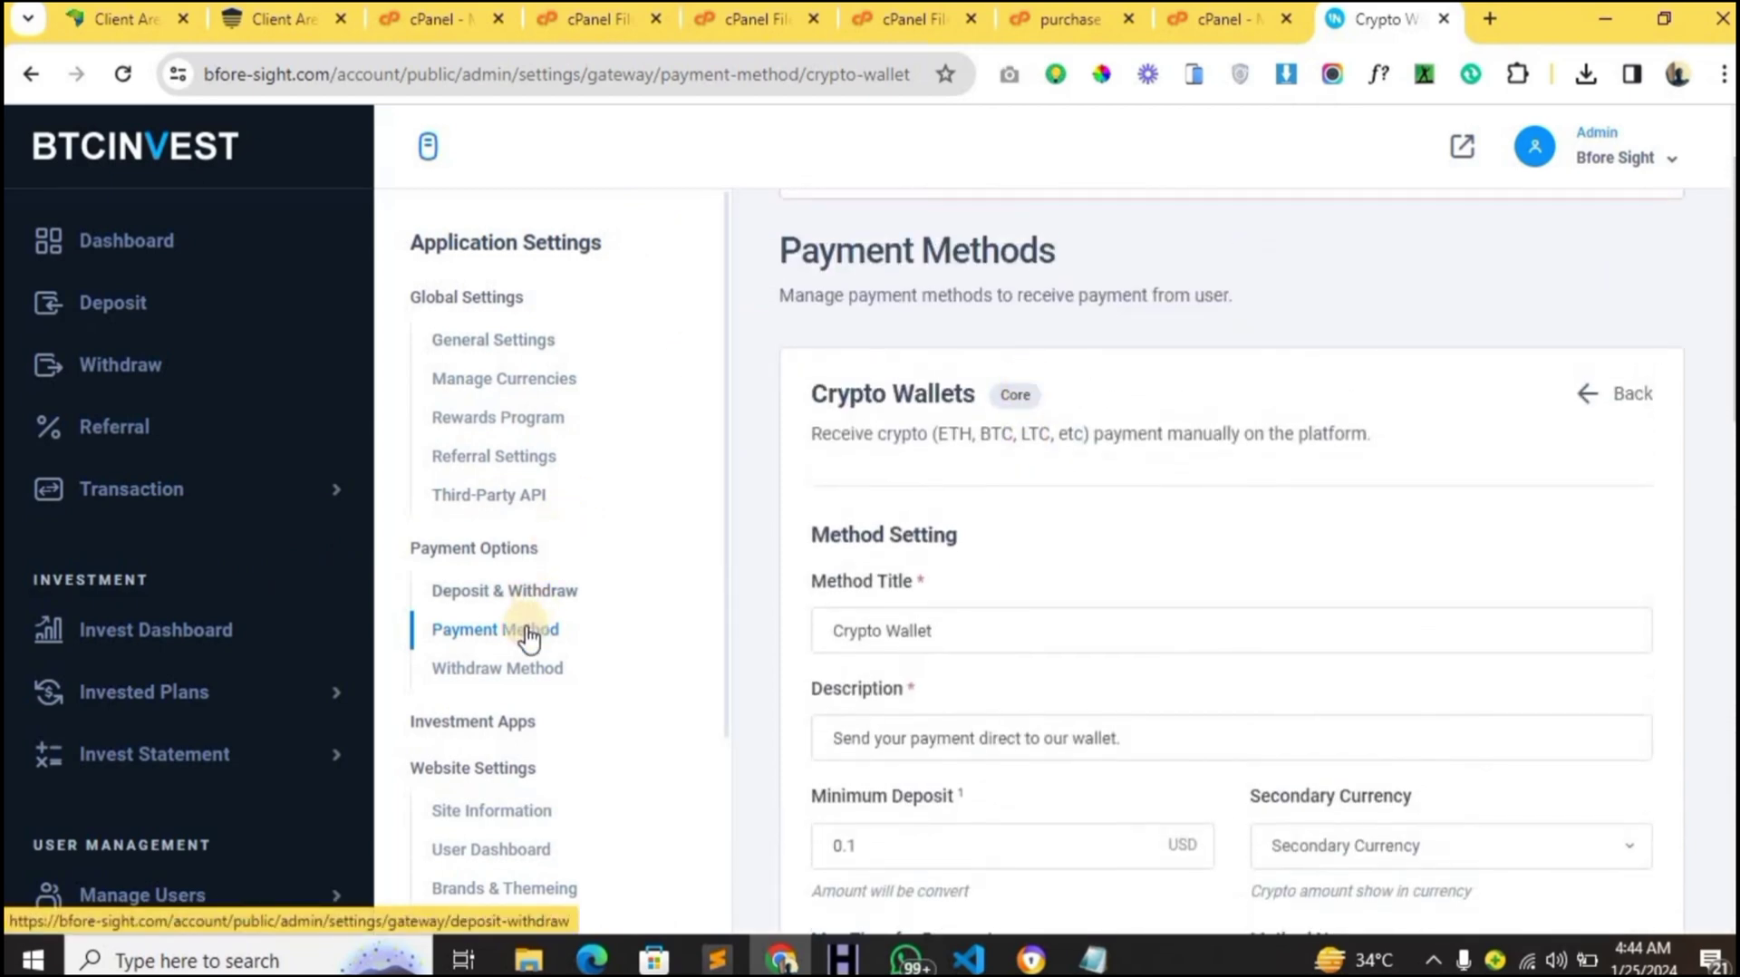
# - Retitle the Crypto Wallet withdraw method from PayPal to 'Crypto' and save it with USD enabled
pyautogui.click(518, 672)
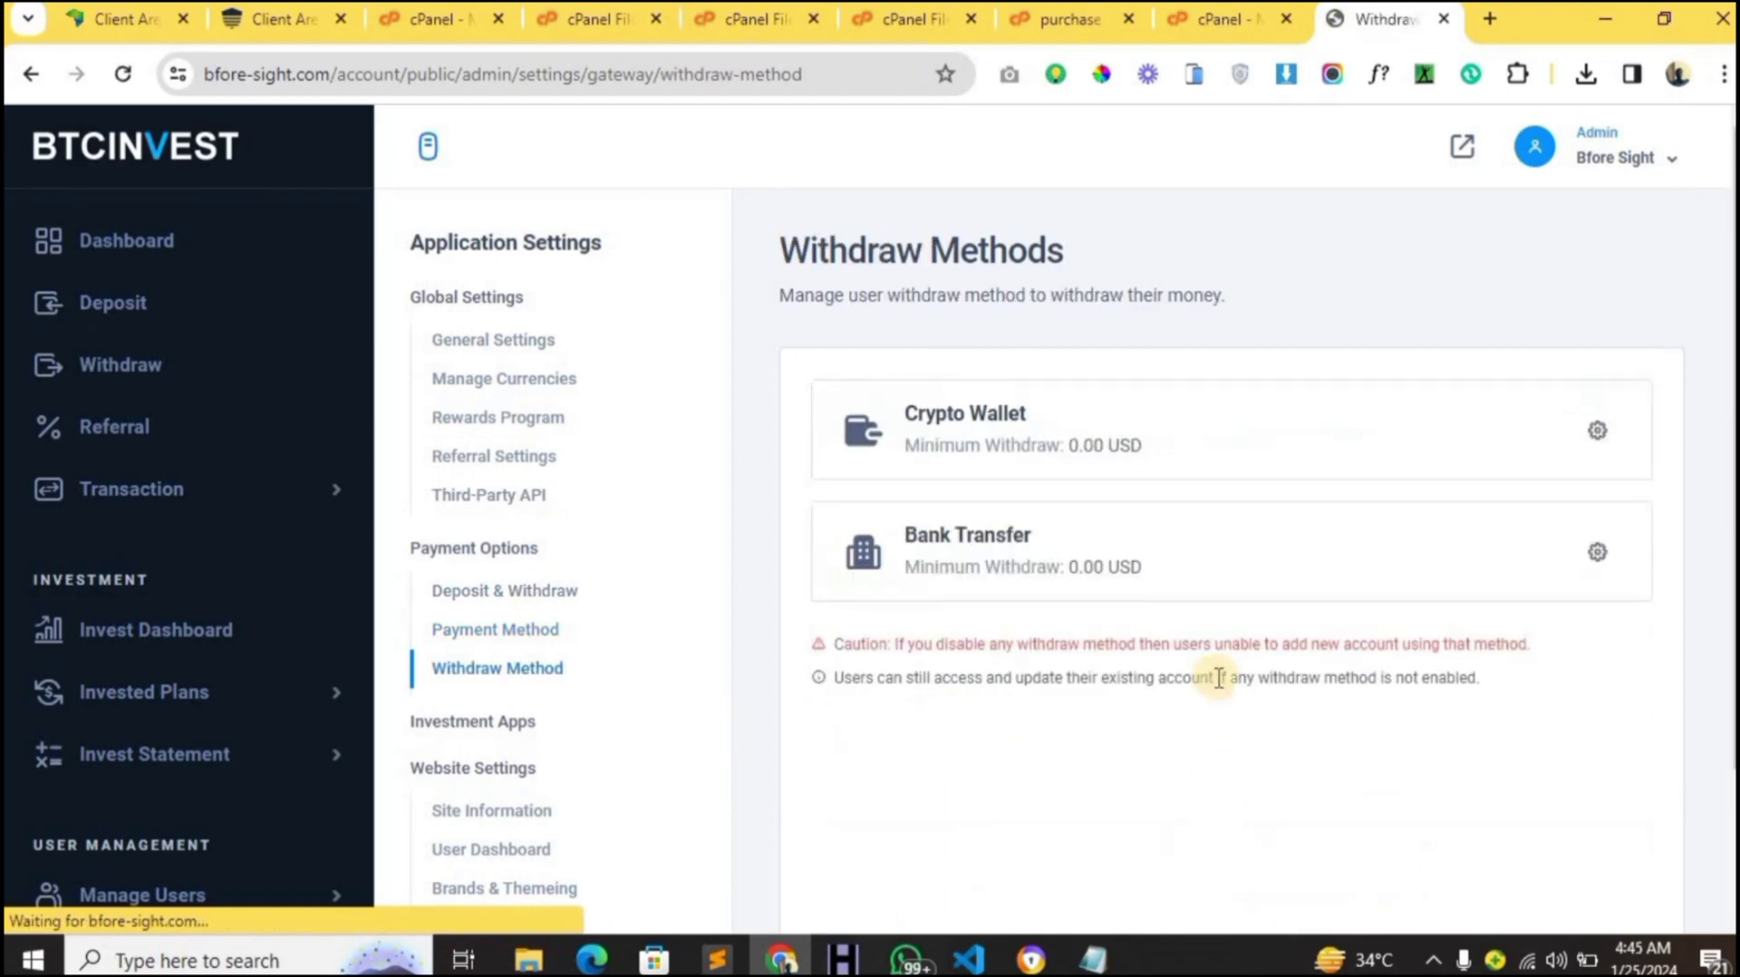
pyautogui.scroll(-1, 1219, 680)
pyautogui.scroll(1, 1215, 634)
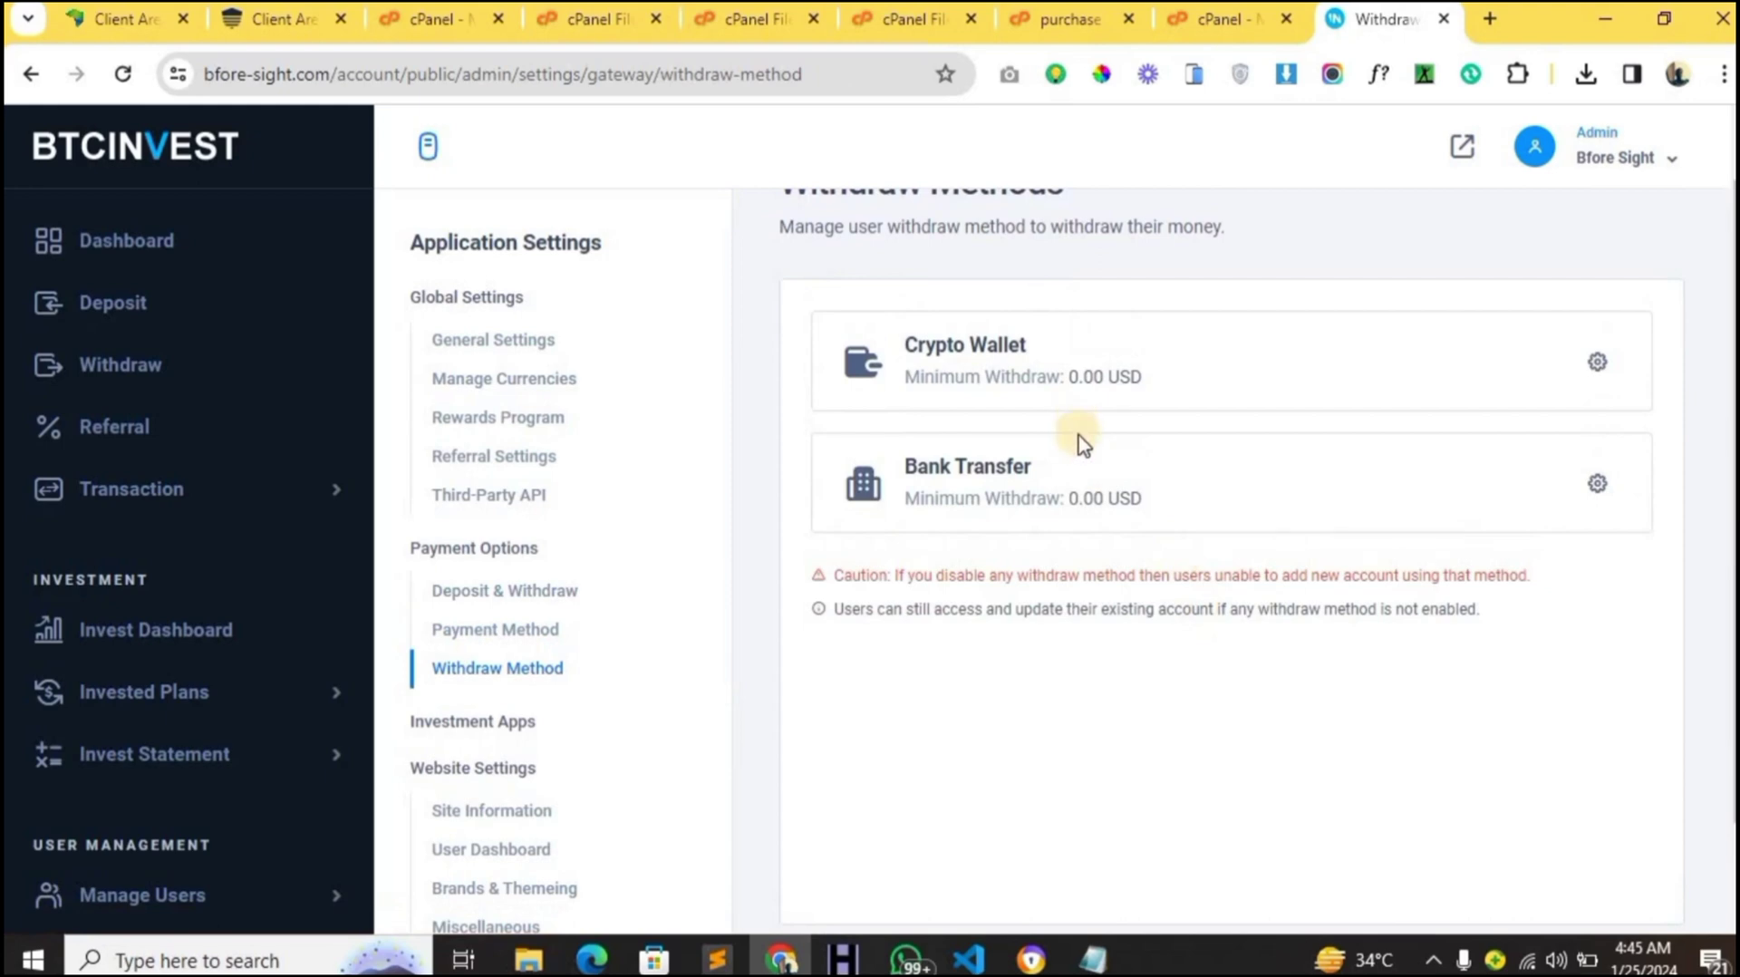
pyautogui.click(1597, 360)
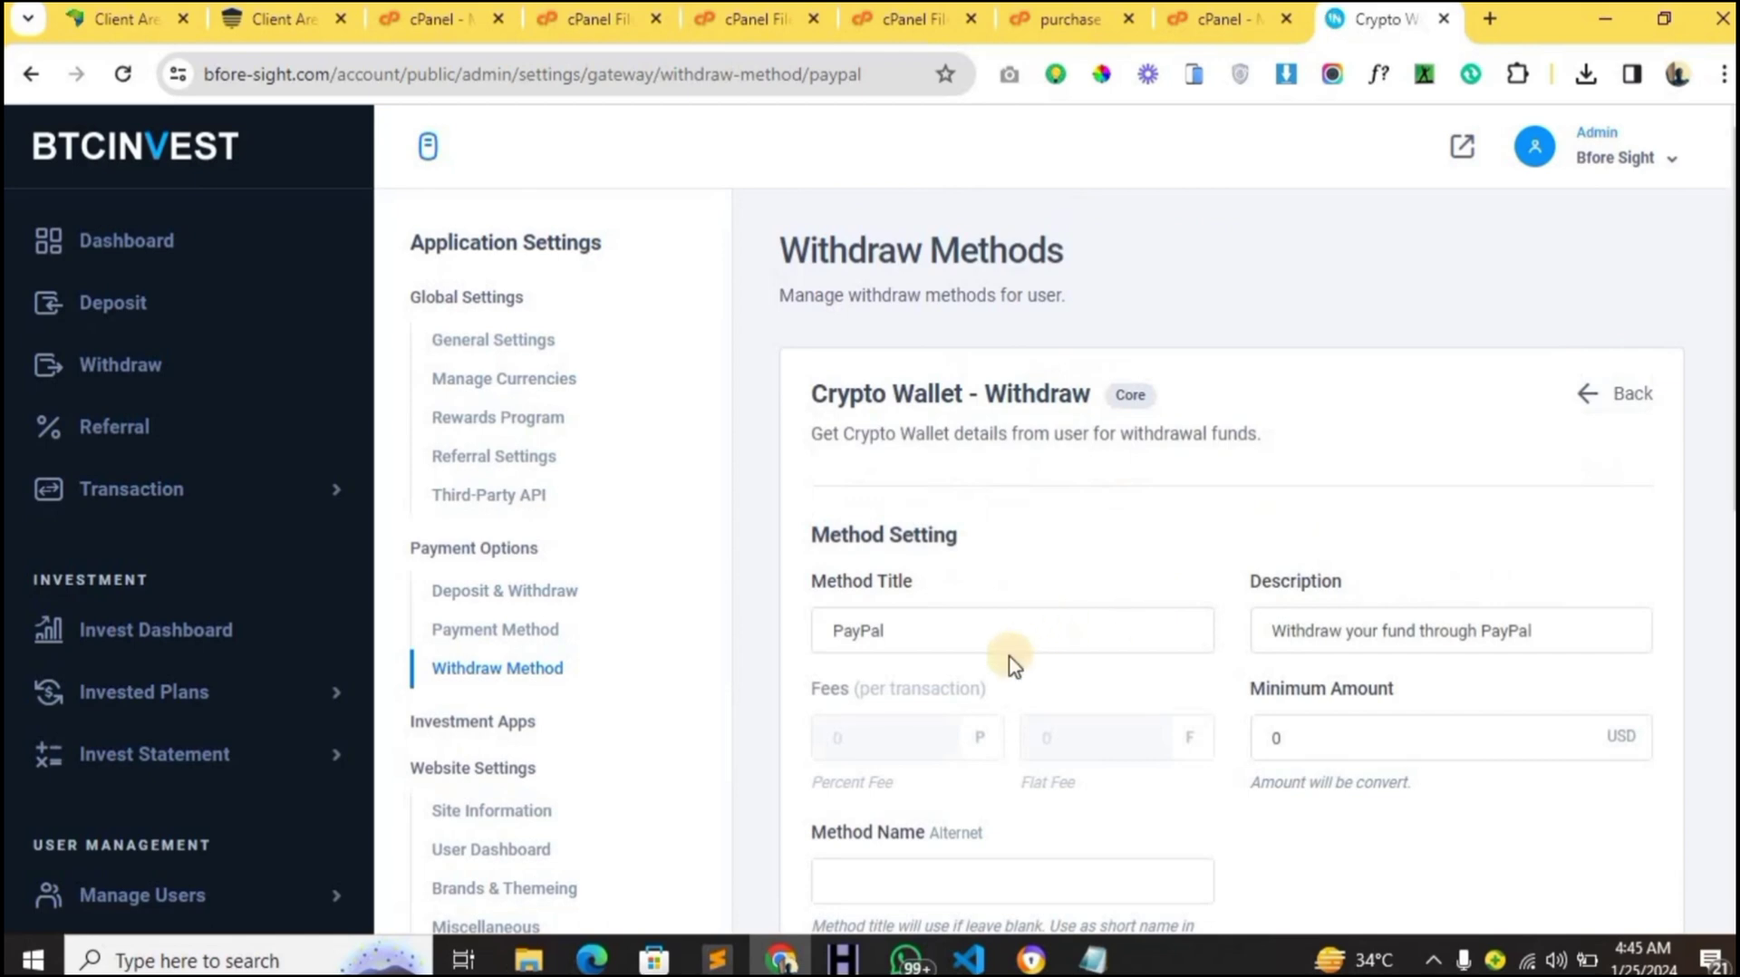
pyautogui.scroll(-2, 1013, 666)
pyautogui.doubleClick(862, 420)
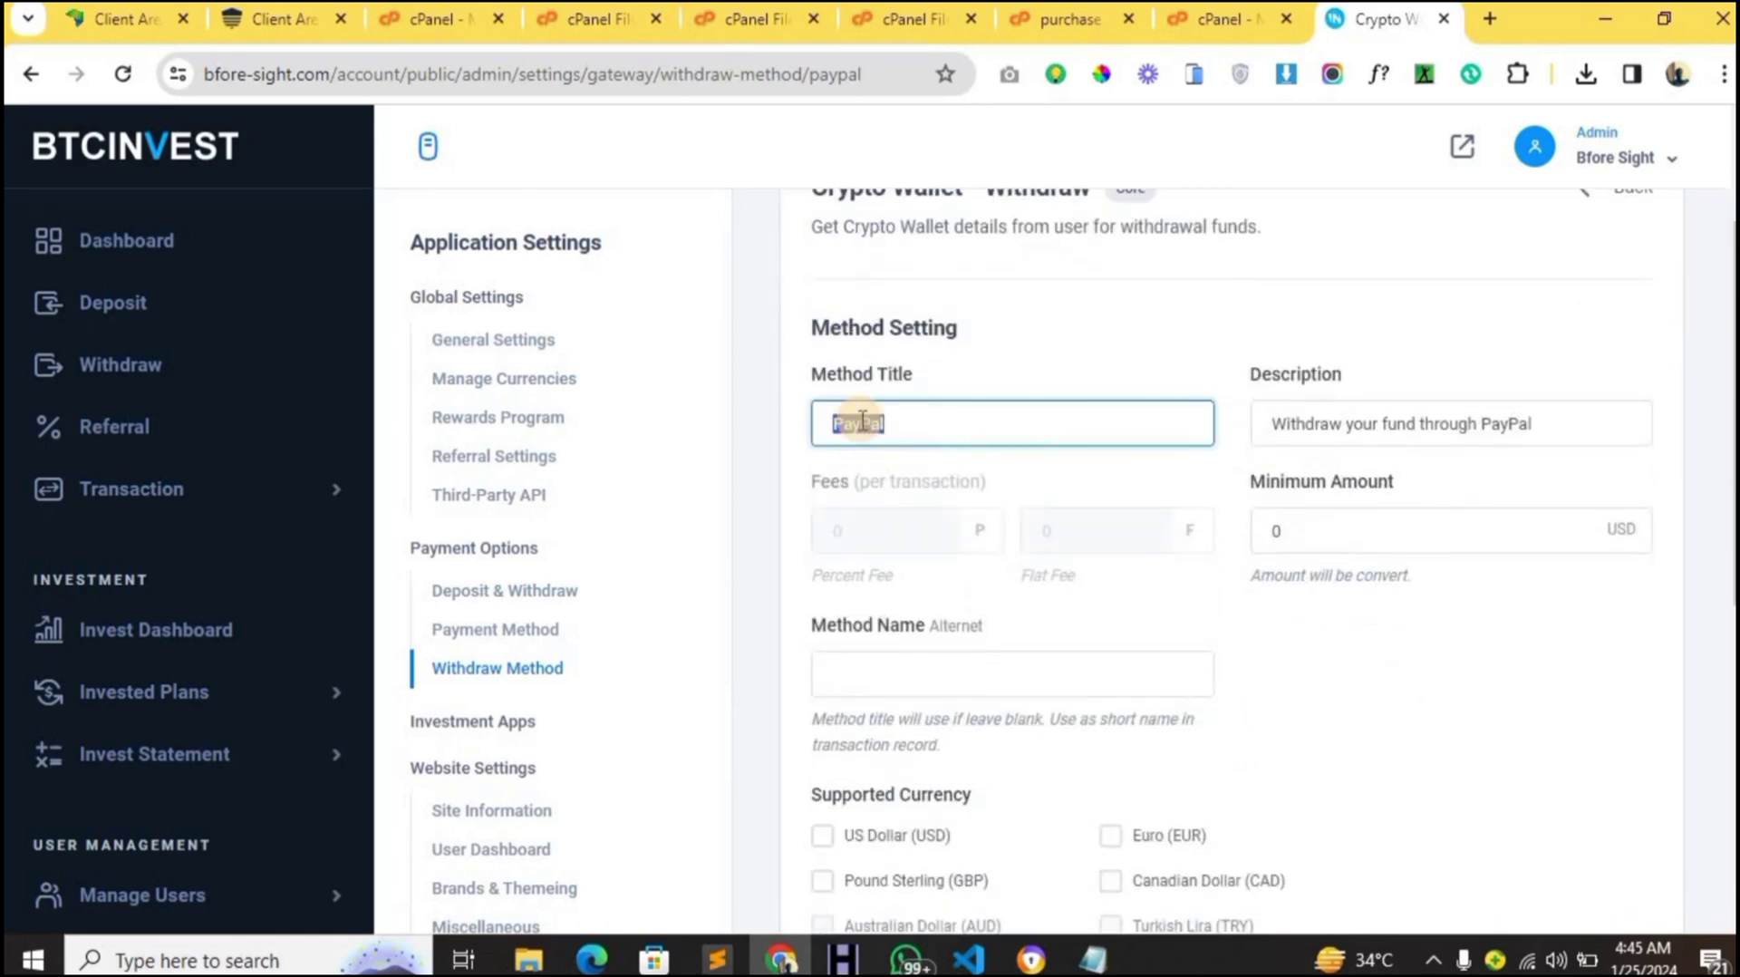
pyautogui.write('Crypto')
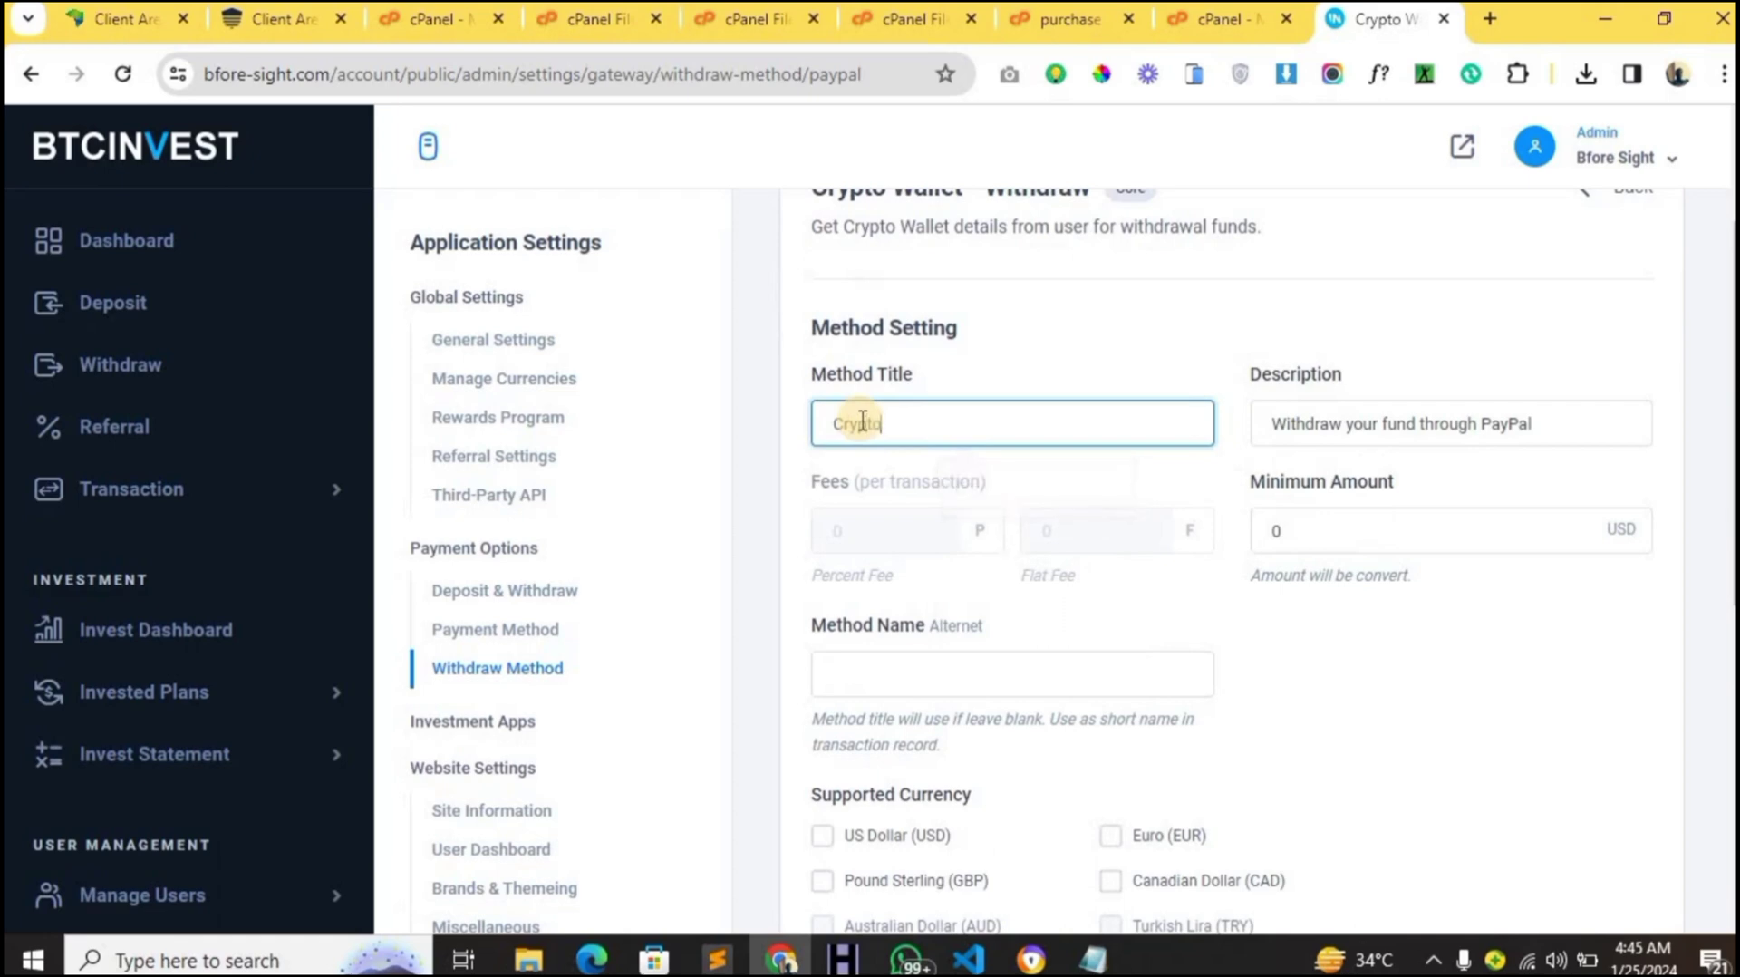
pyautogui.scroll(-3, 862, 420)
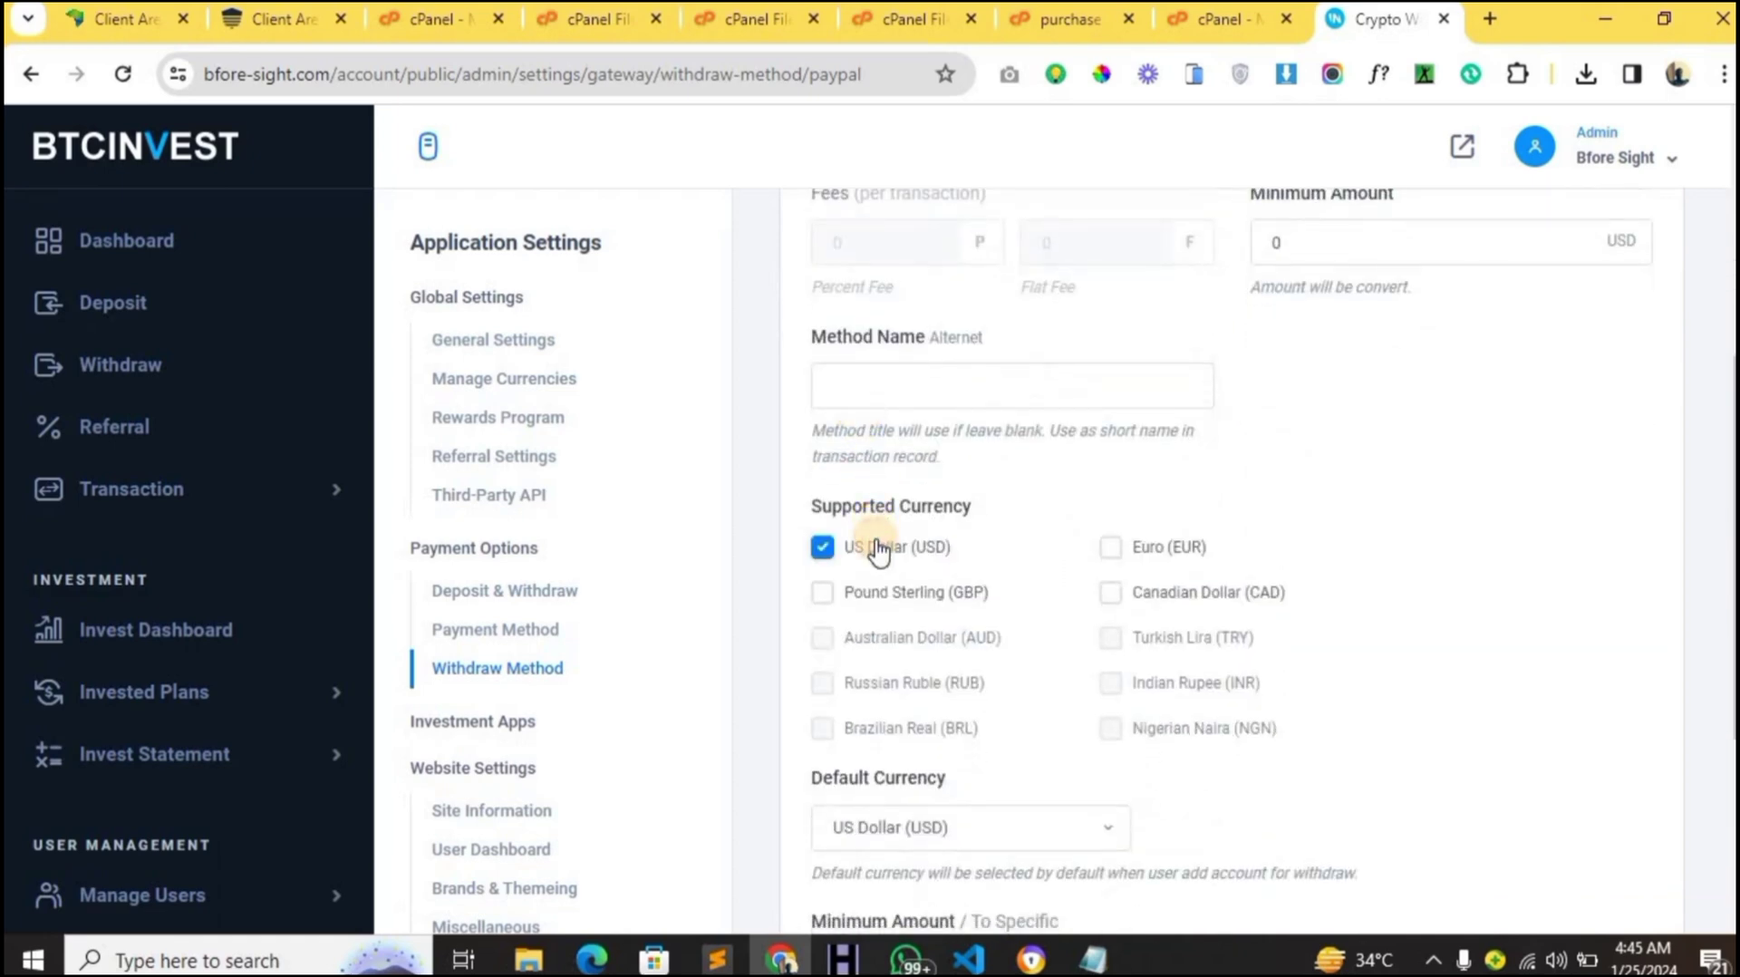
pyautogui.scroll(-4, 877, 550)
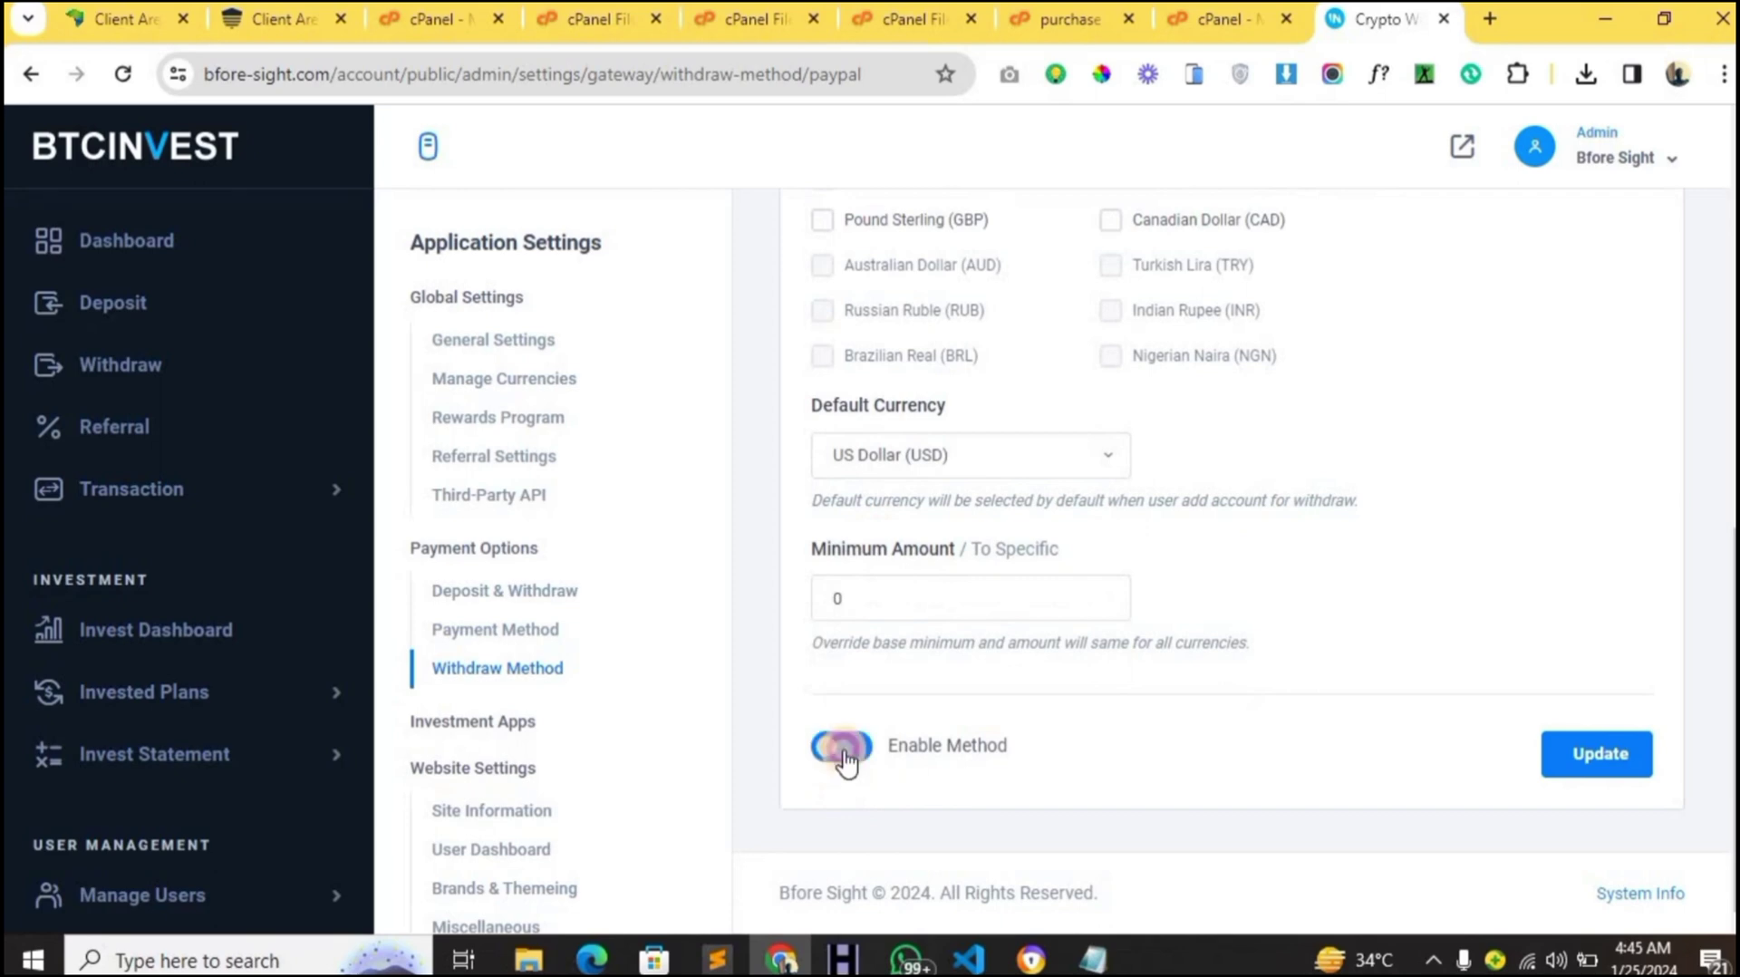
pyautogui.click(1550, 769)
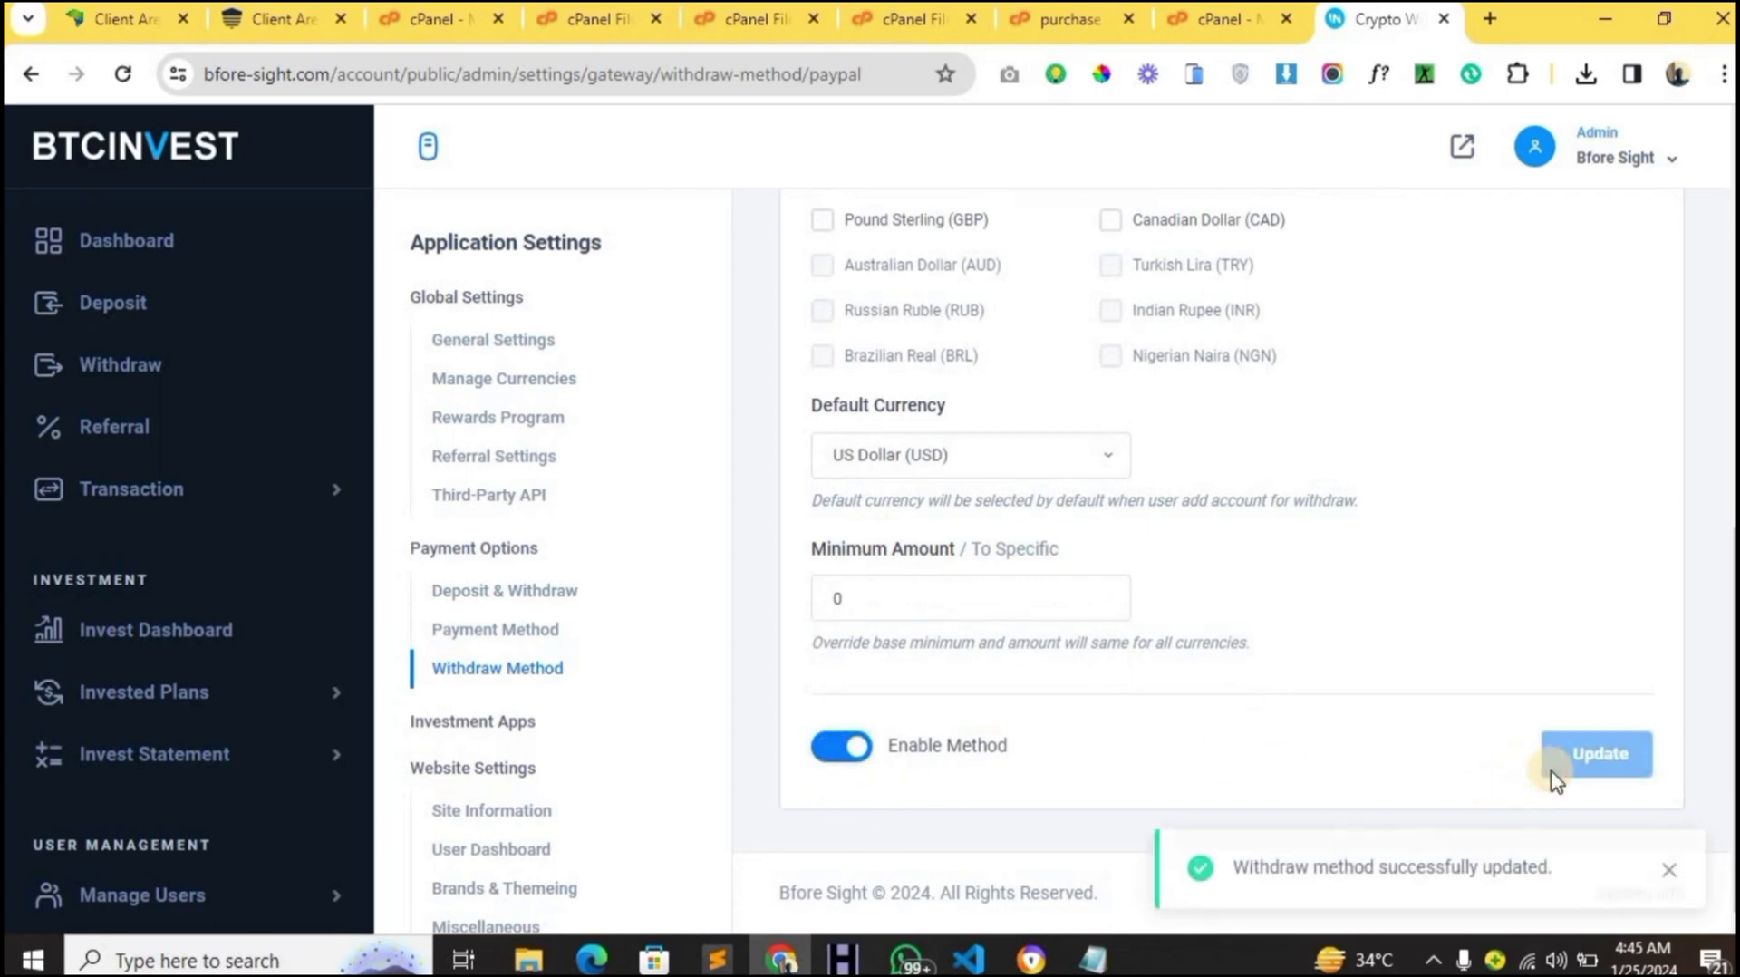
# - Expand Invested Plans in the sidebar and go to Manage Schemes
pyautogui.scroll(-1, 559, 605)
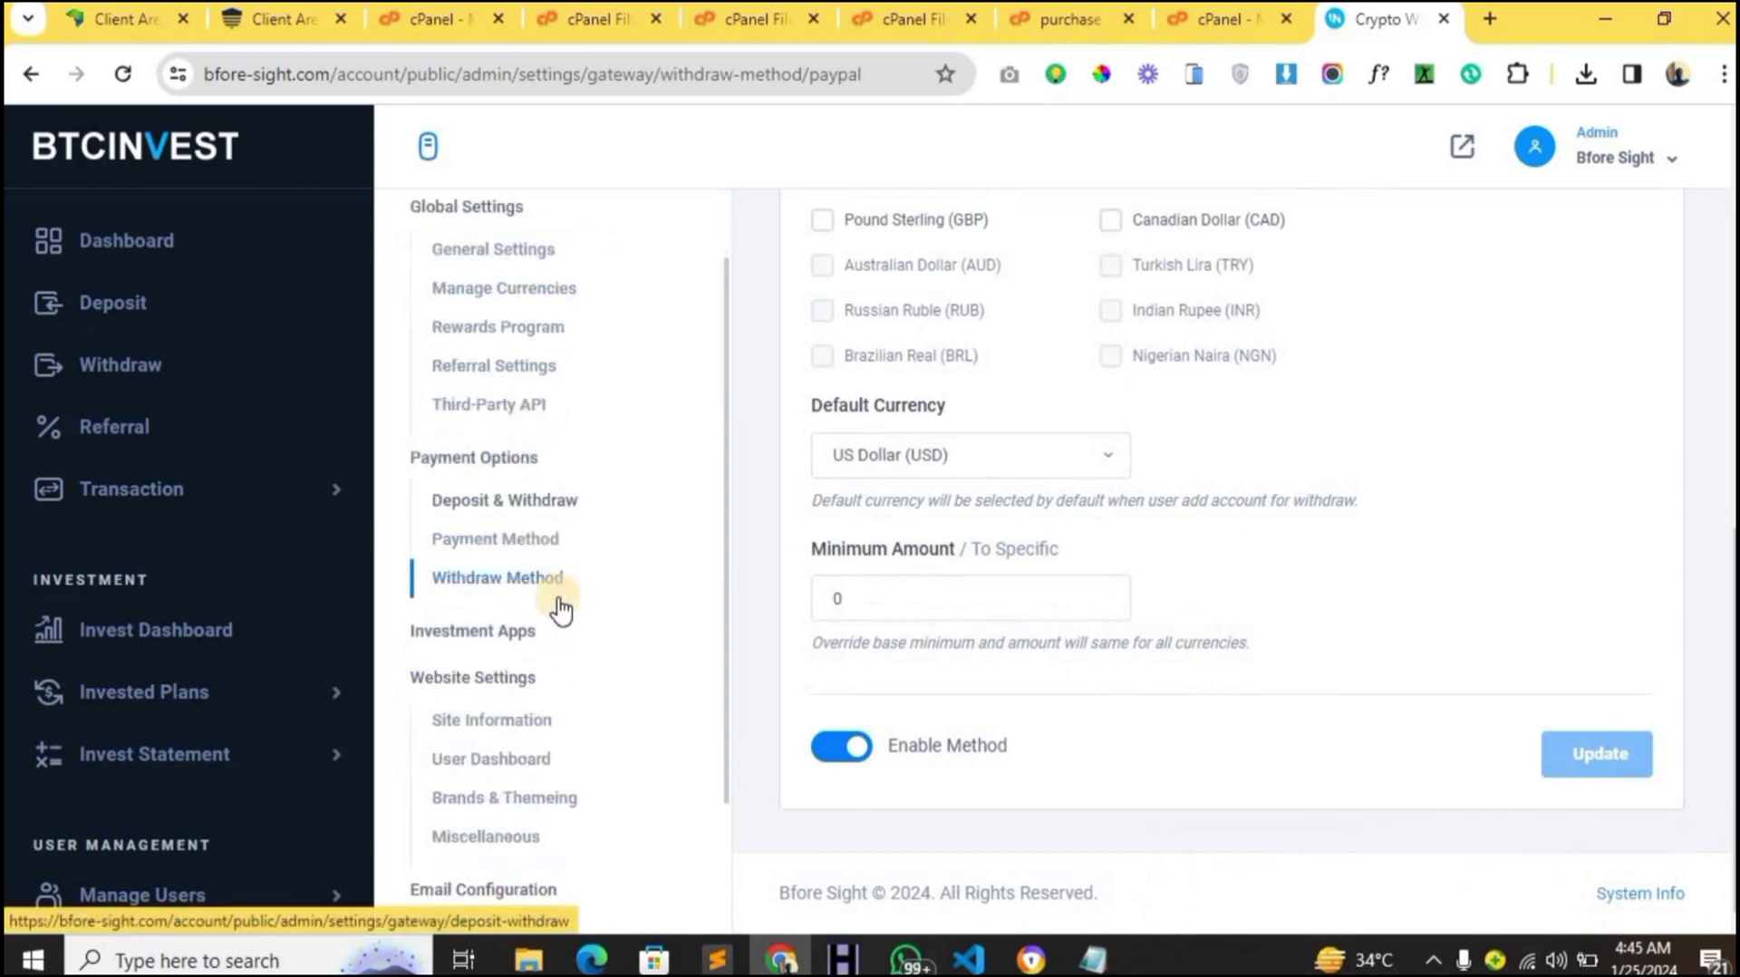
pyautogui.scroll(-2, 561, 609)
pyautogui.scroll(3, 561, 609)
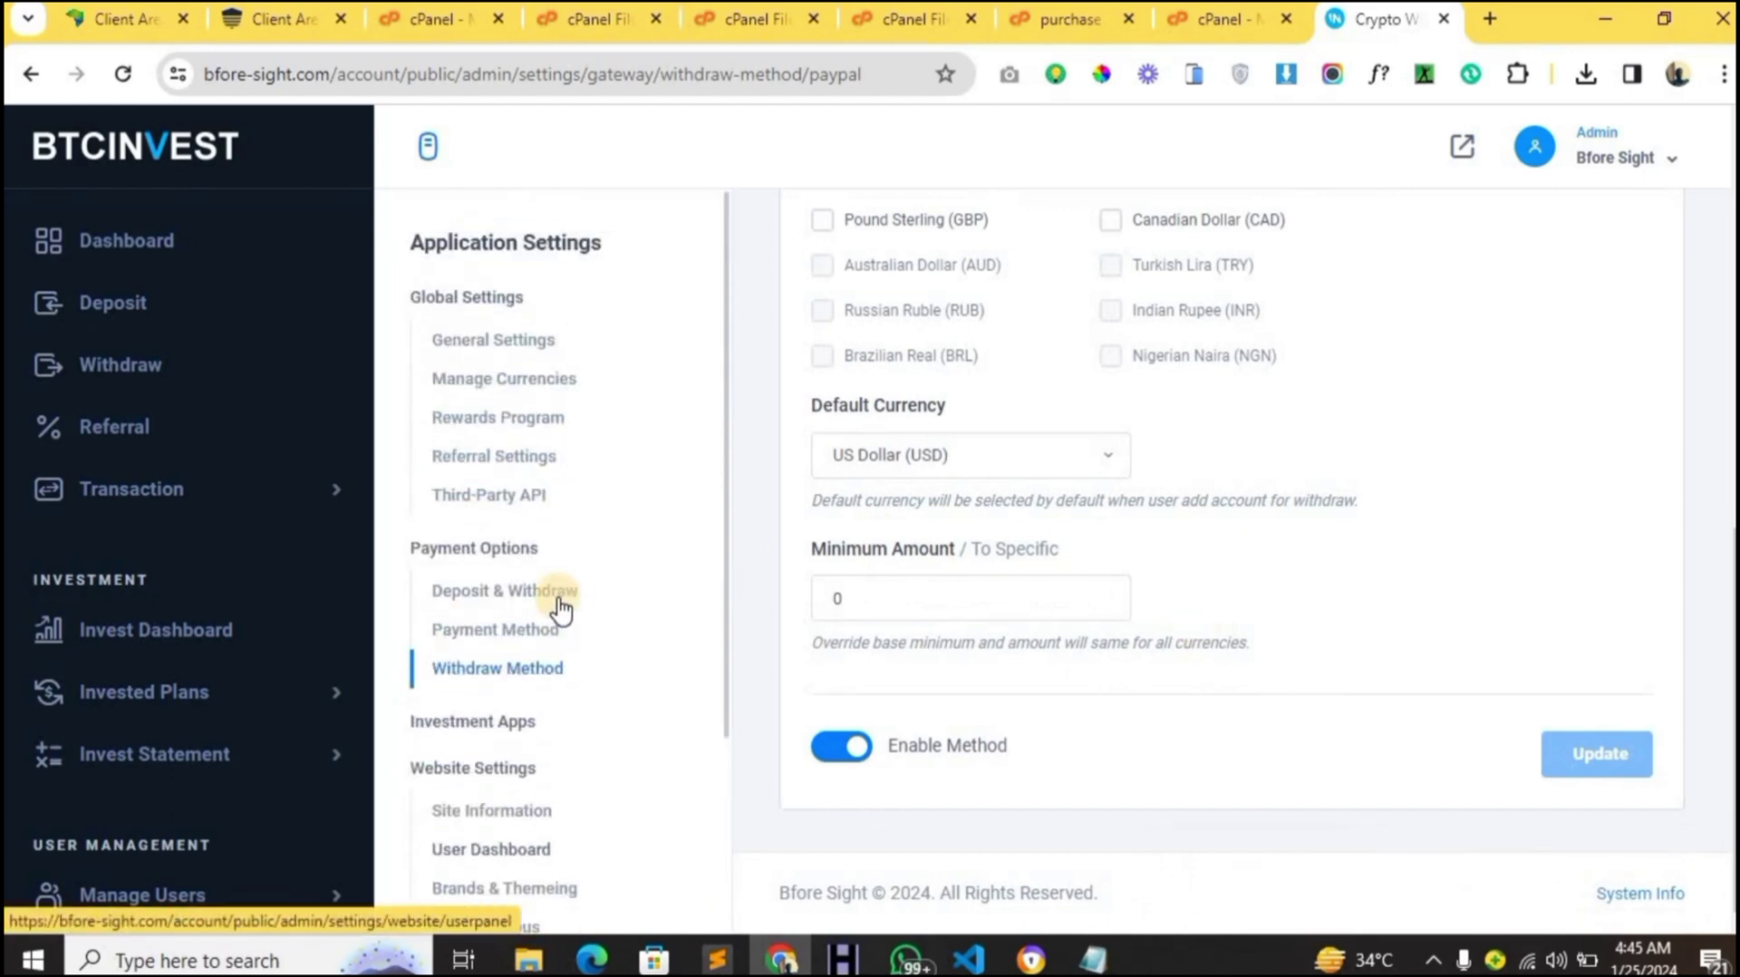
pyautogui.scroll(-3, 561, 609)
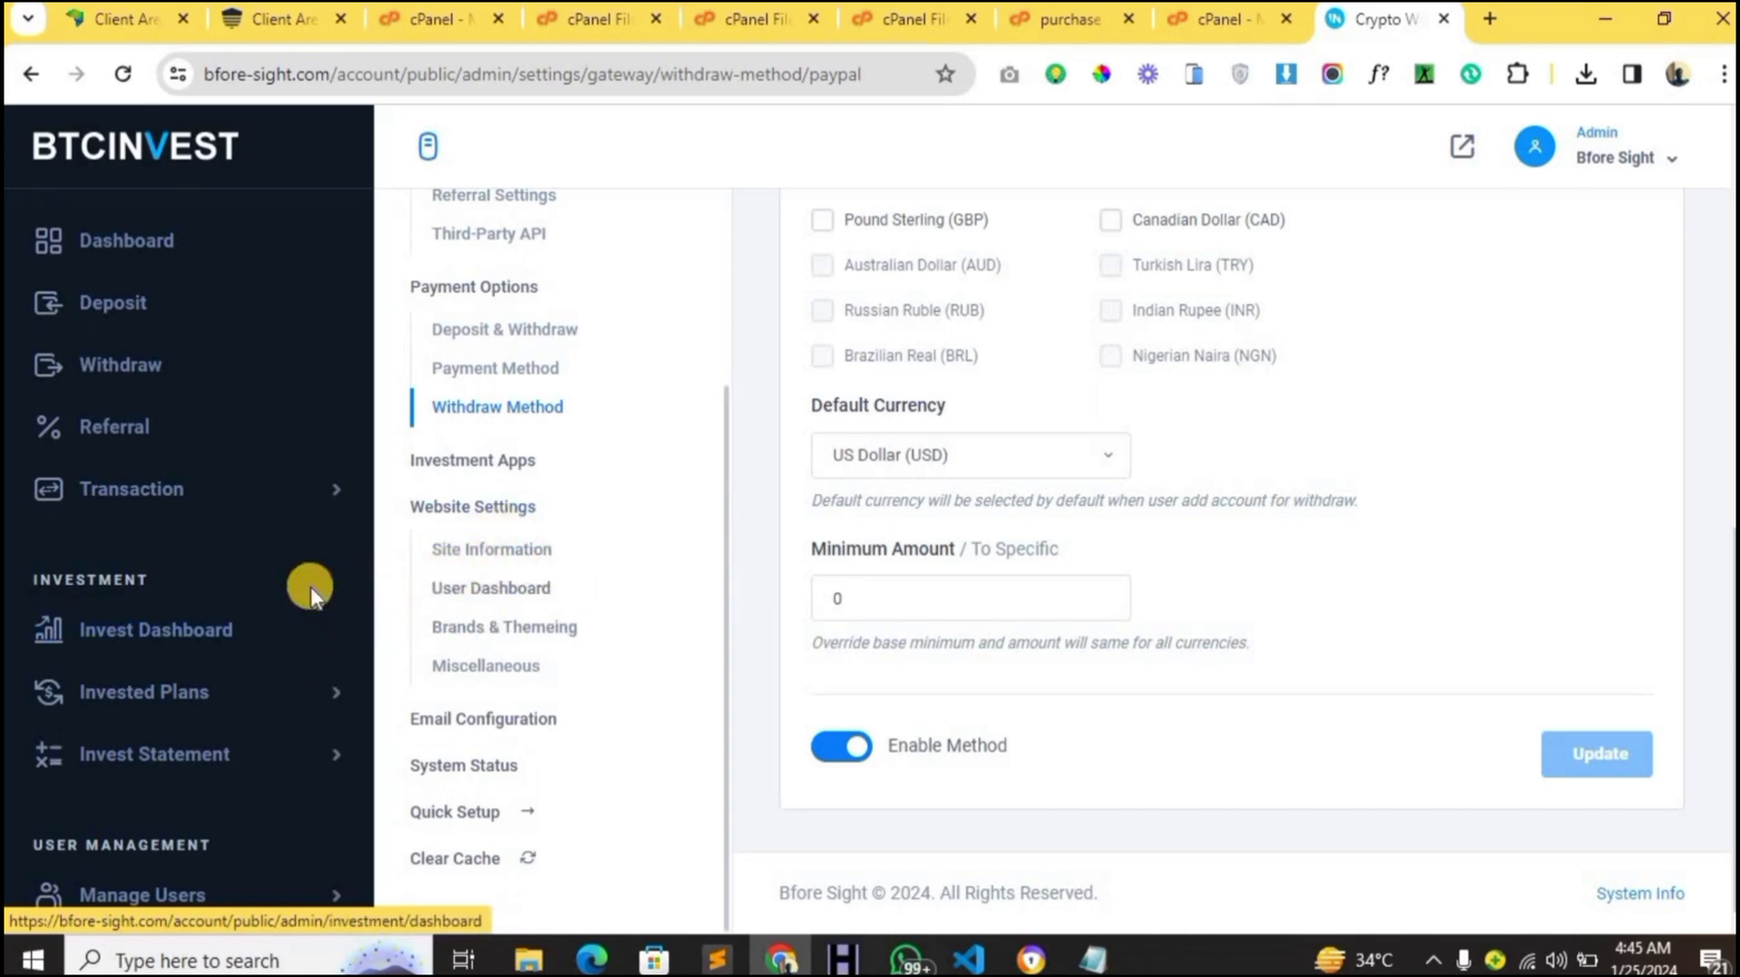
pyautogui.scroll(-2, 312, 580)
pyautogui.scroll(2, 312, 580)
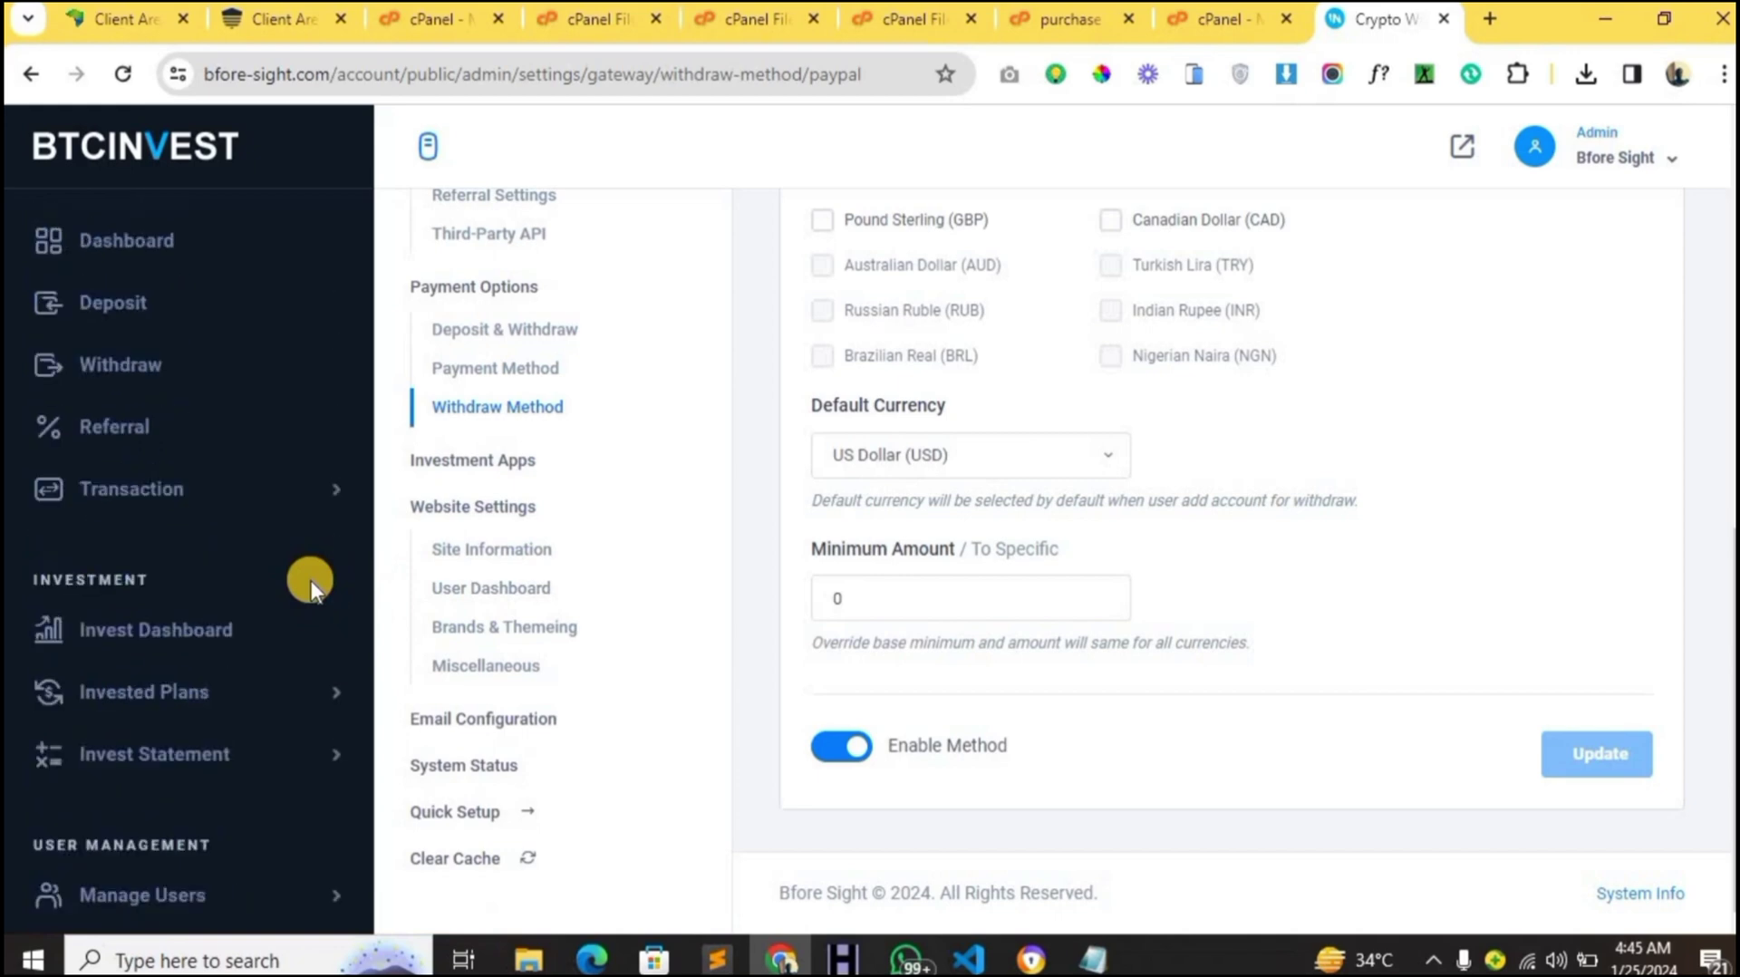
pyautogui.scroll(3, 585, 413)
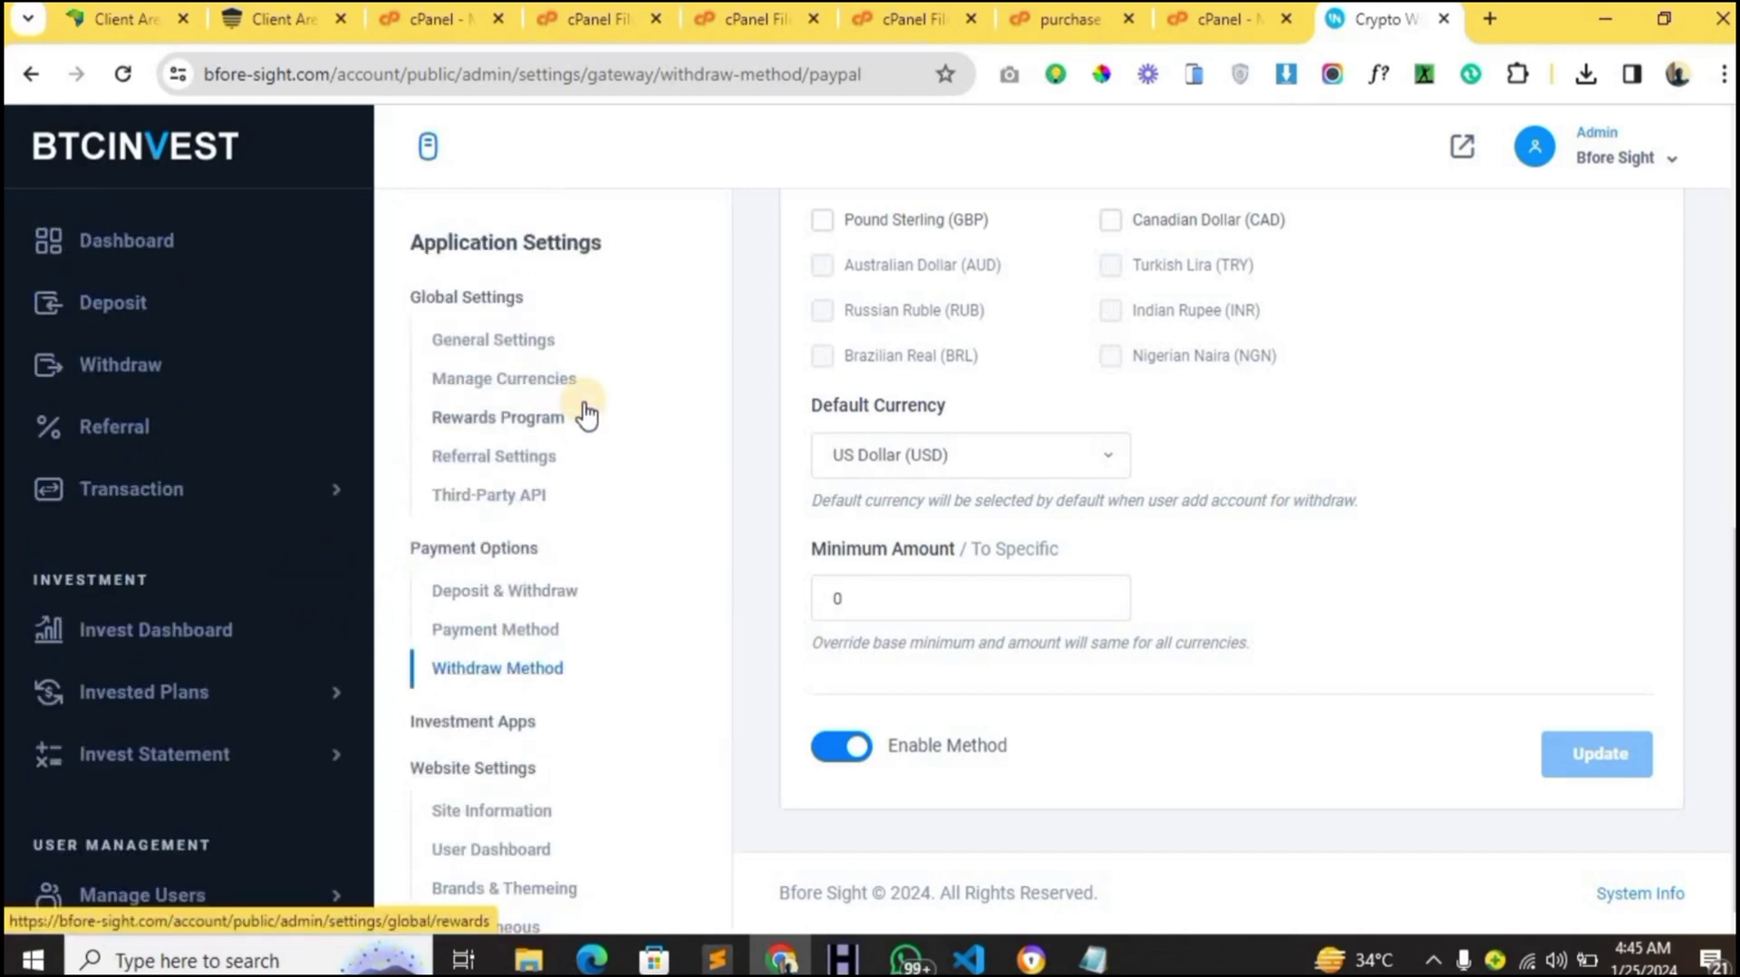
pyautogui.scroll(-4, 583, 412)
pyautogui.scroll(4, 582, 411)
pyautogui.scroll(-2, 219, 573)
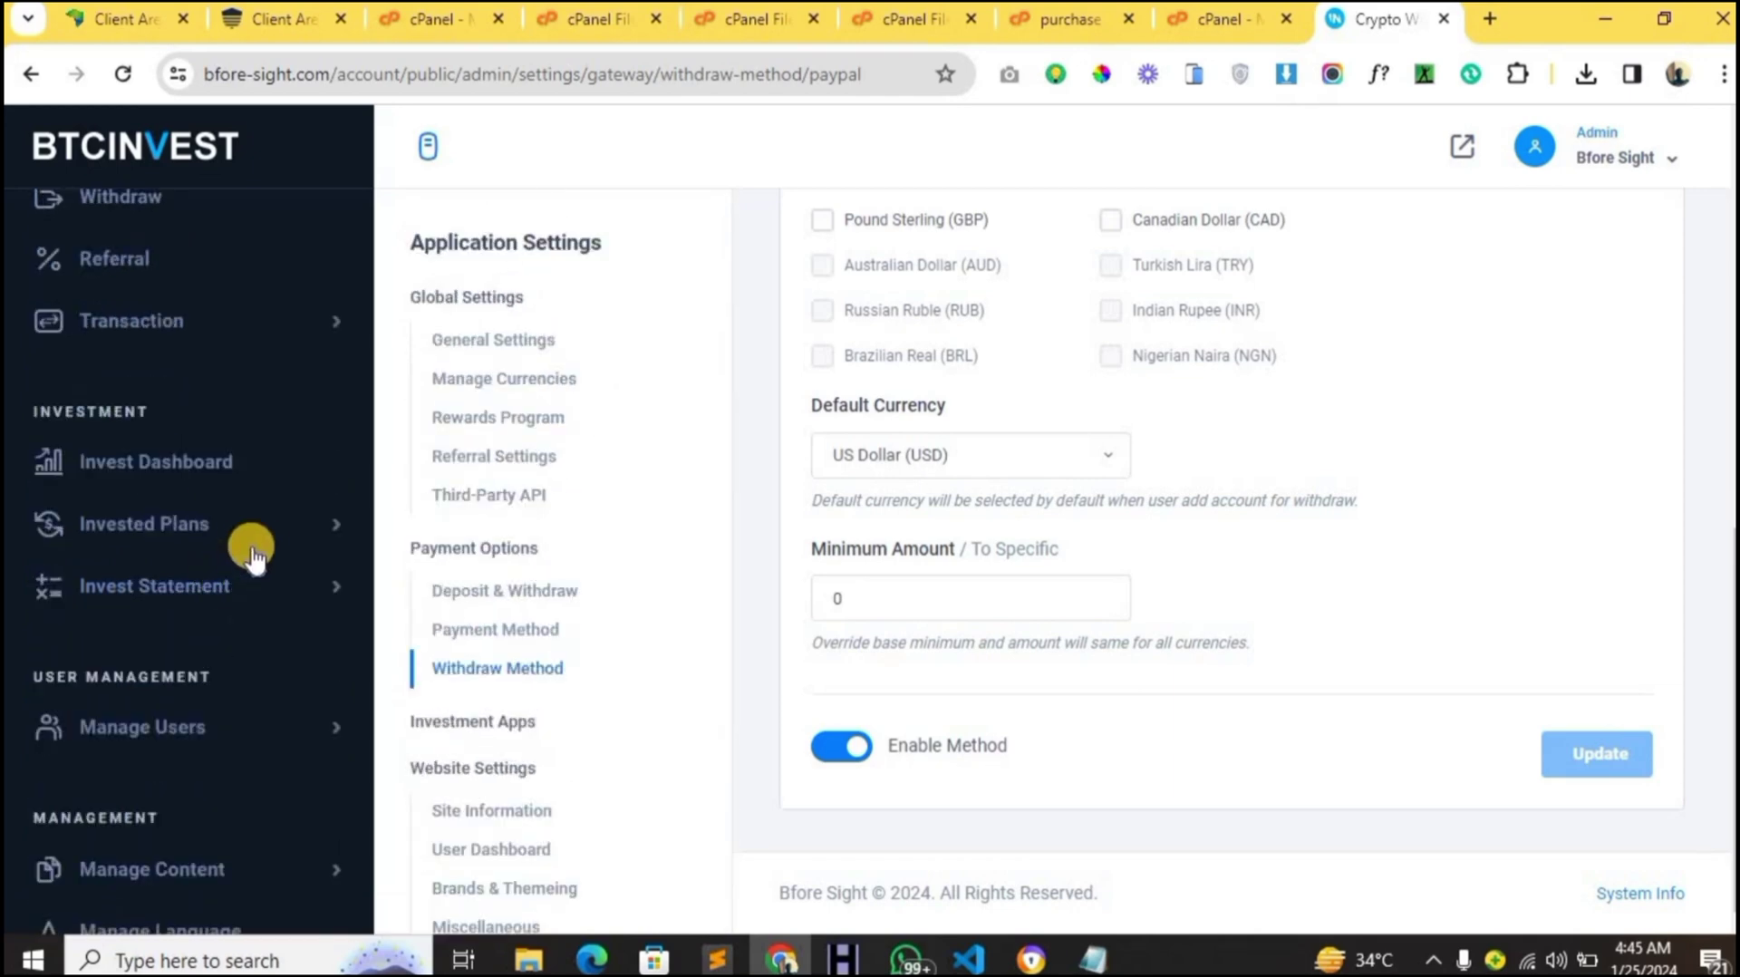
pyautogui.click(328, 533)
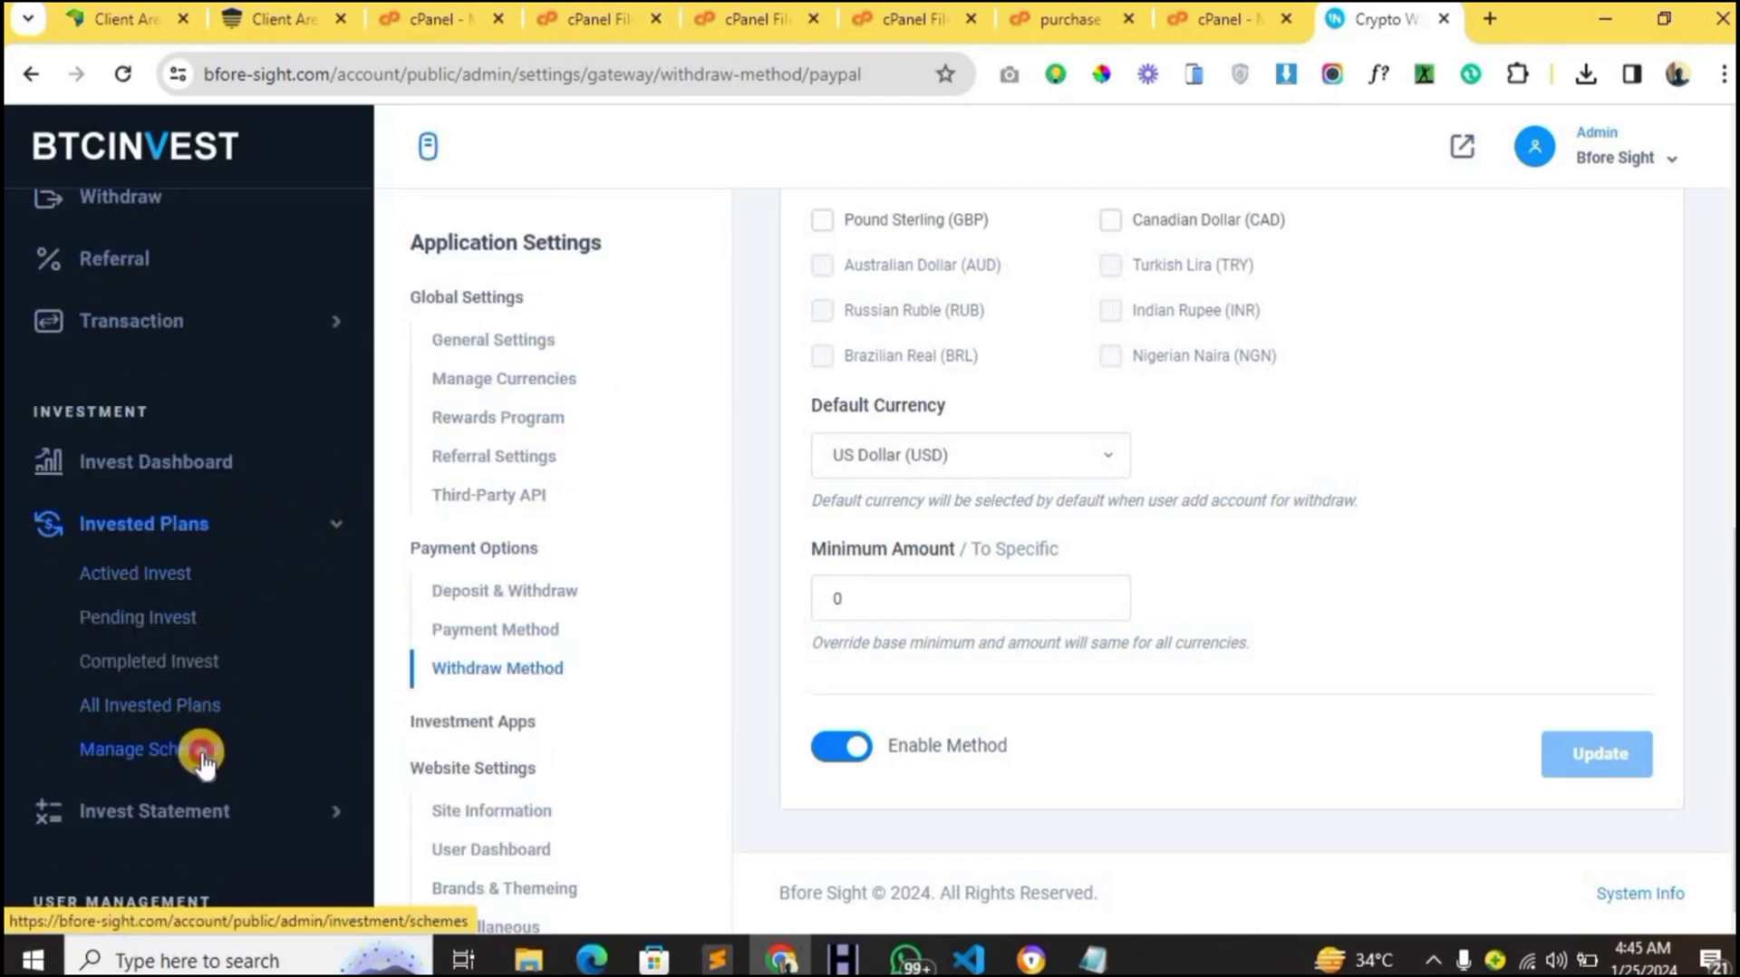
pyautogui.click(201, 758)
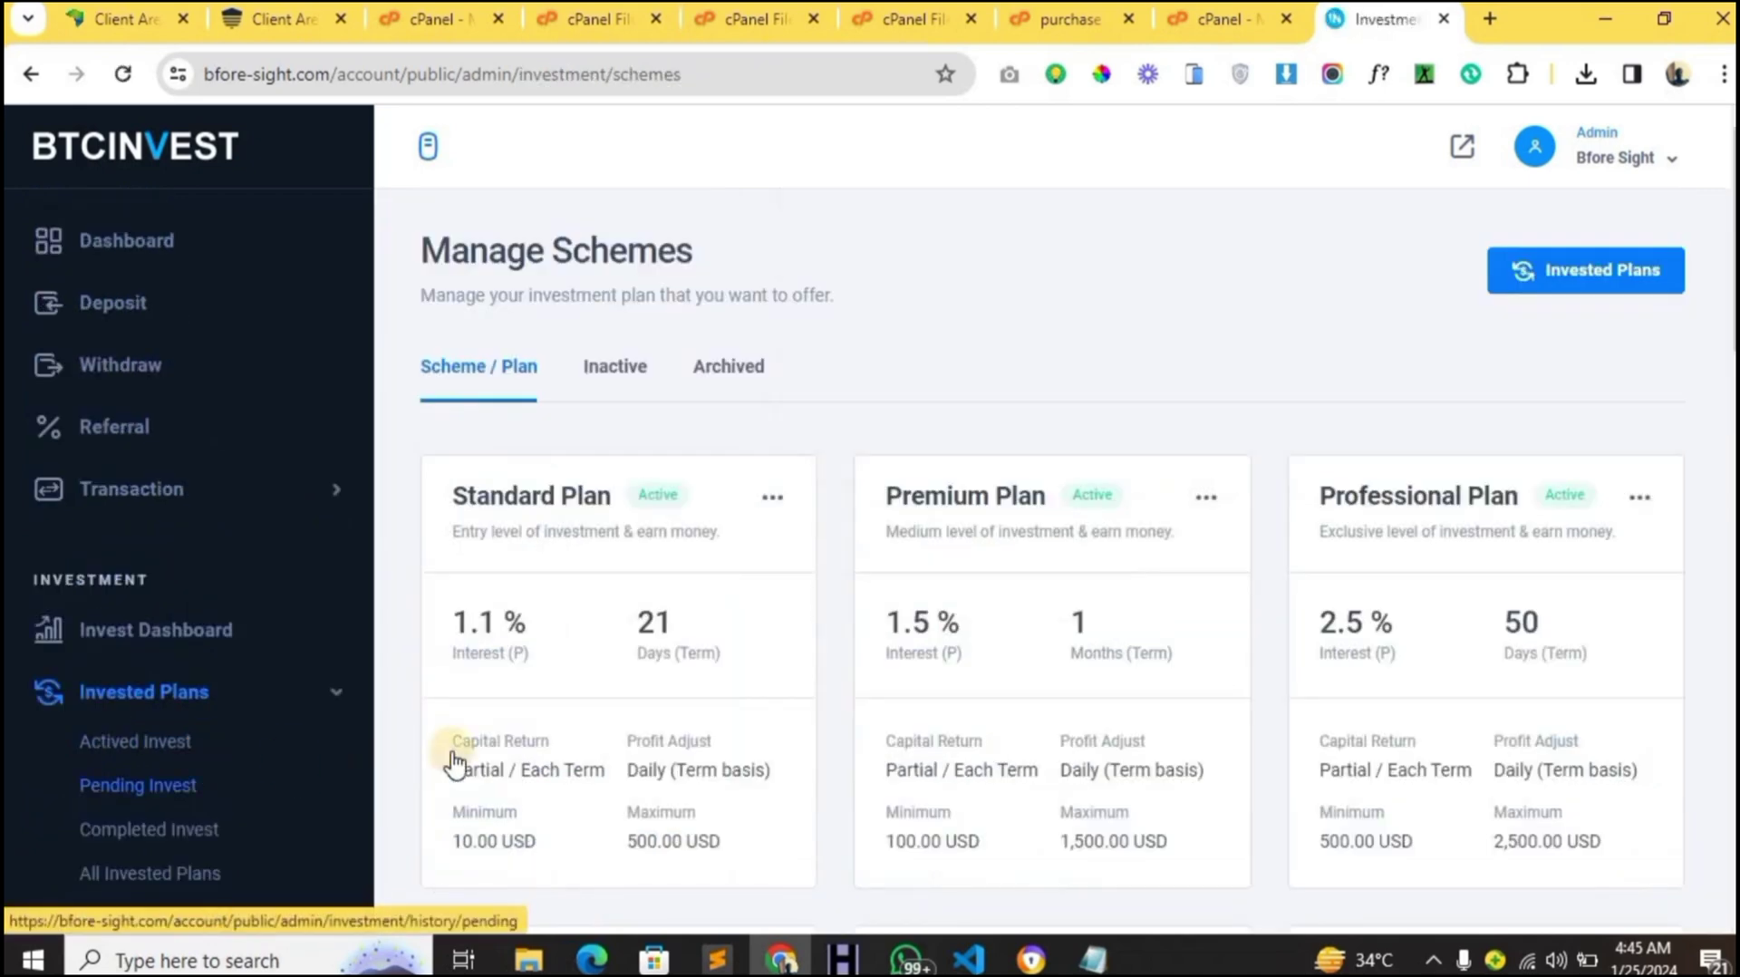
# - Mark the Venus scheme inactive and confirm
pyautogui.scroll(-4, 528, 732)
pyautogui.scroll(-6, 528, 732)
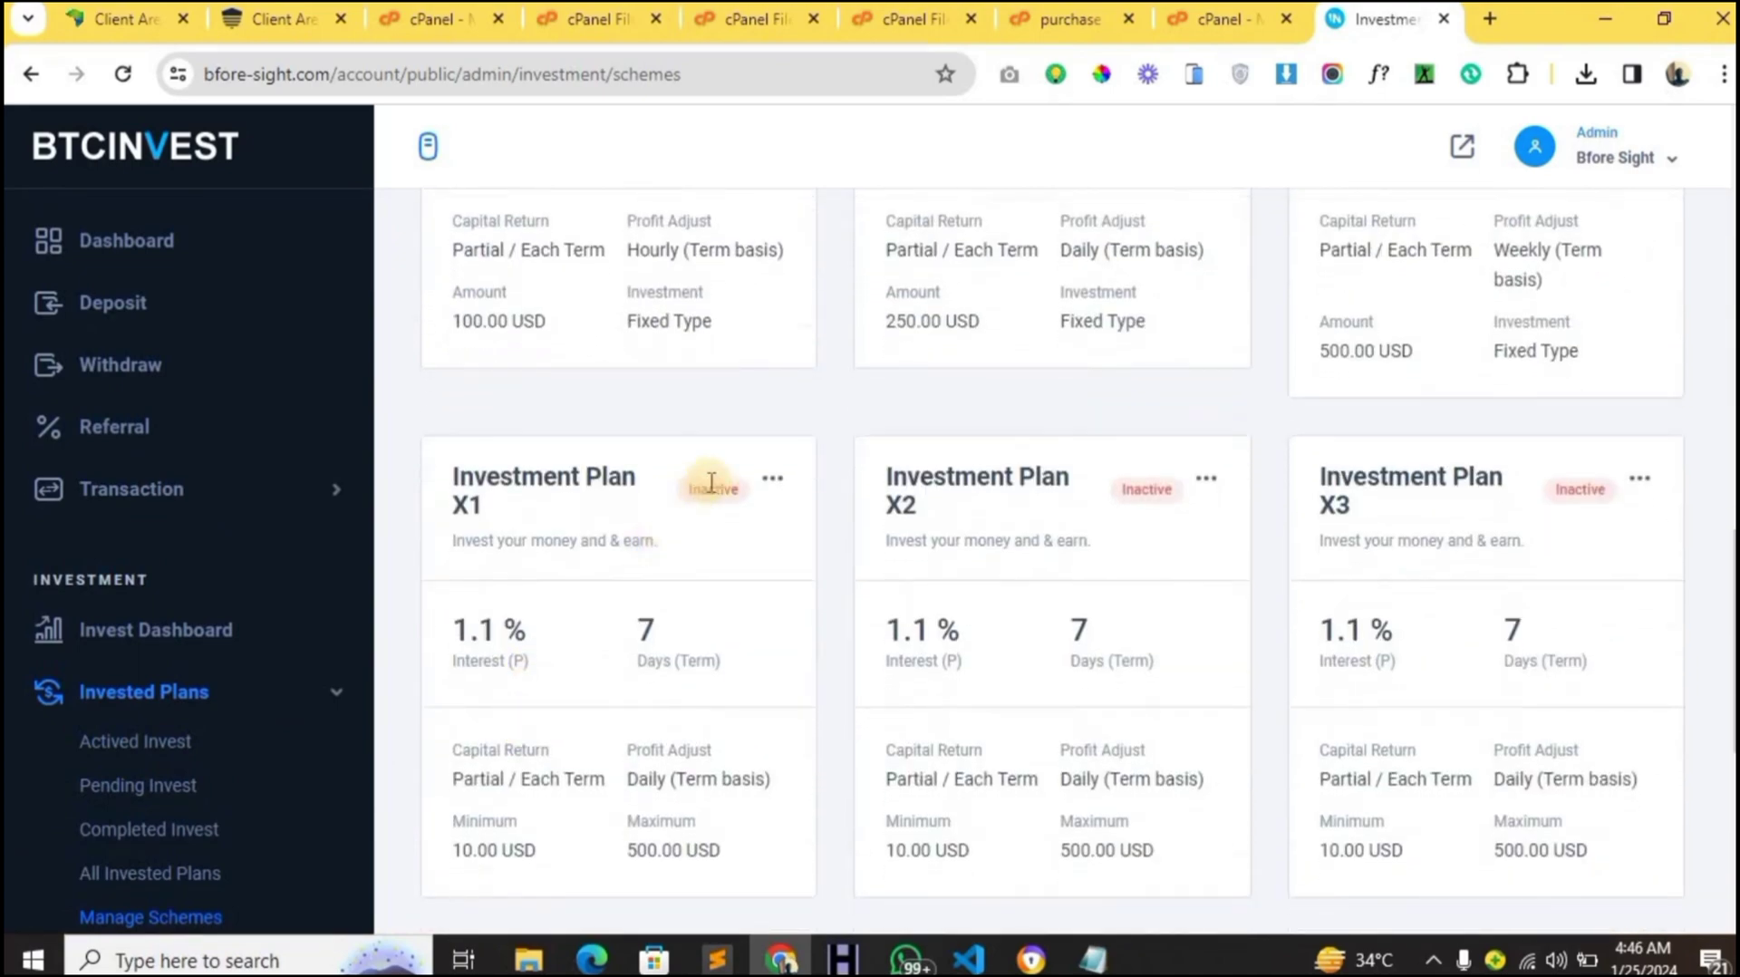
pyautogui.scroll(10, 1149, 536)
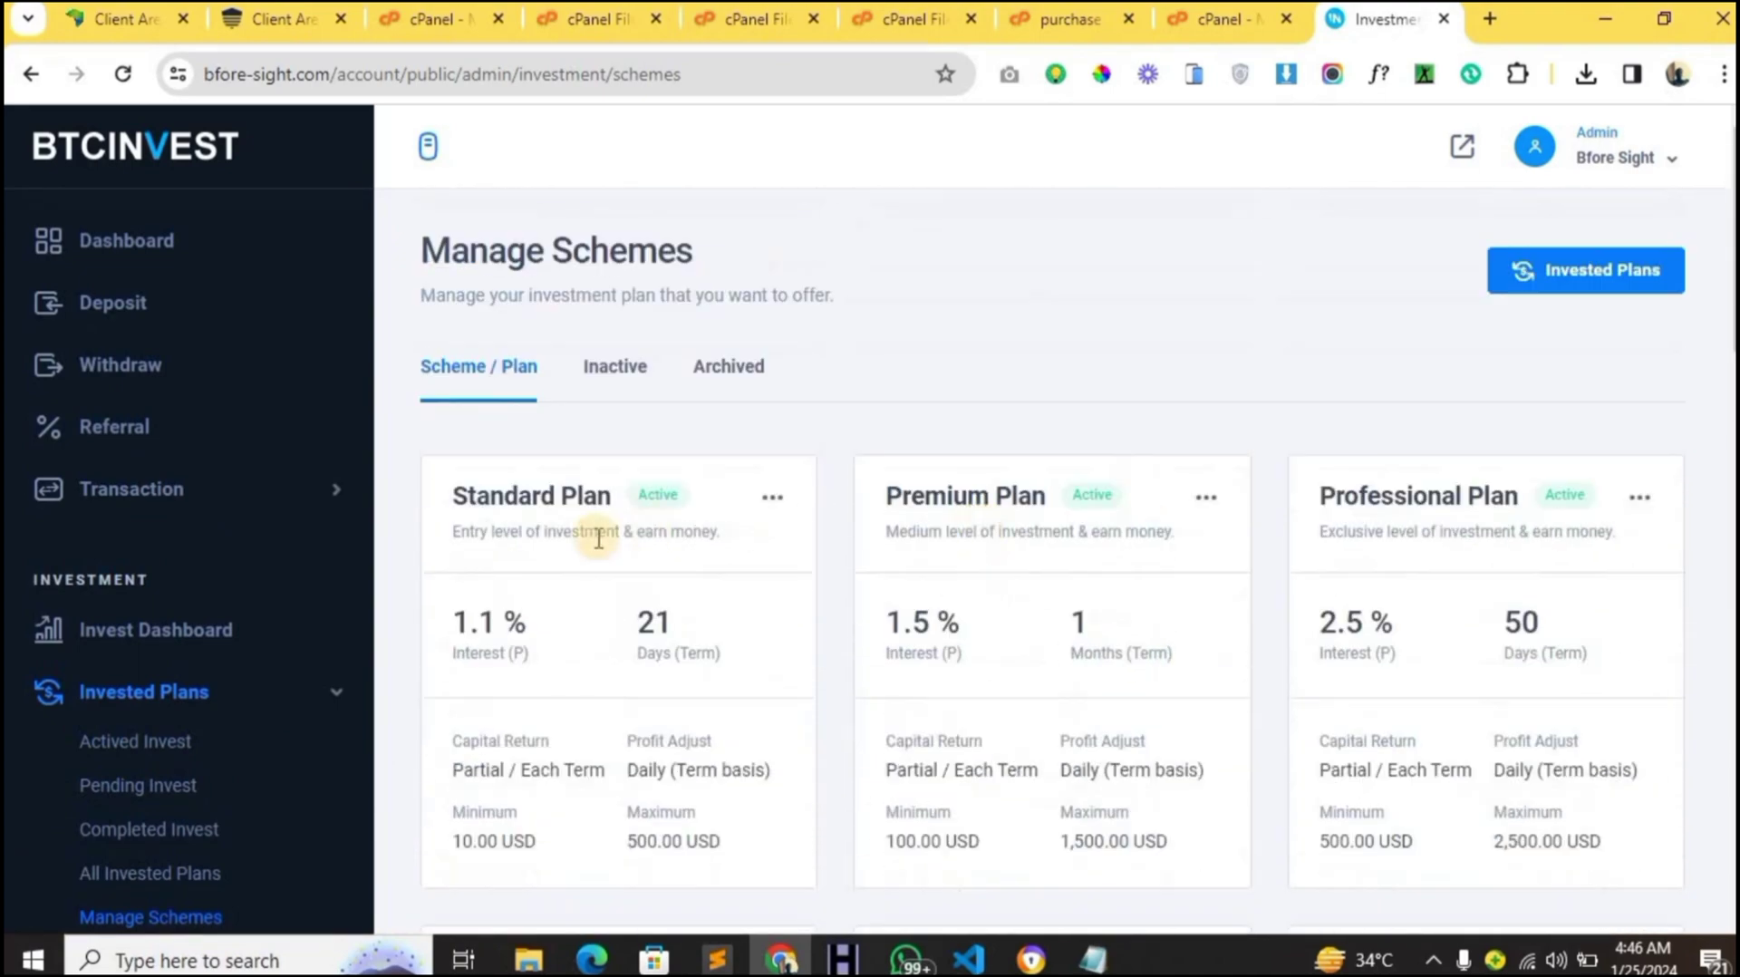
pyautogui.scroll(-6, 1377, 681)
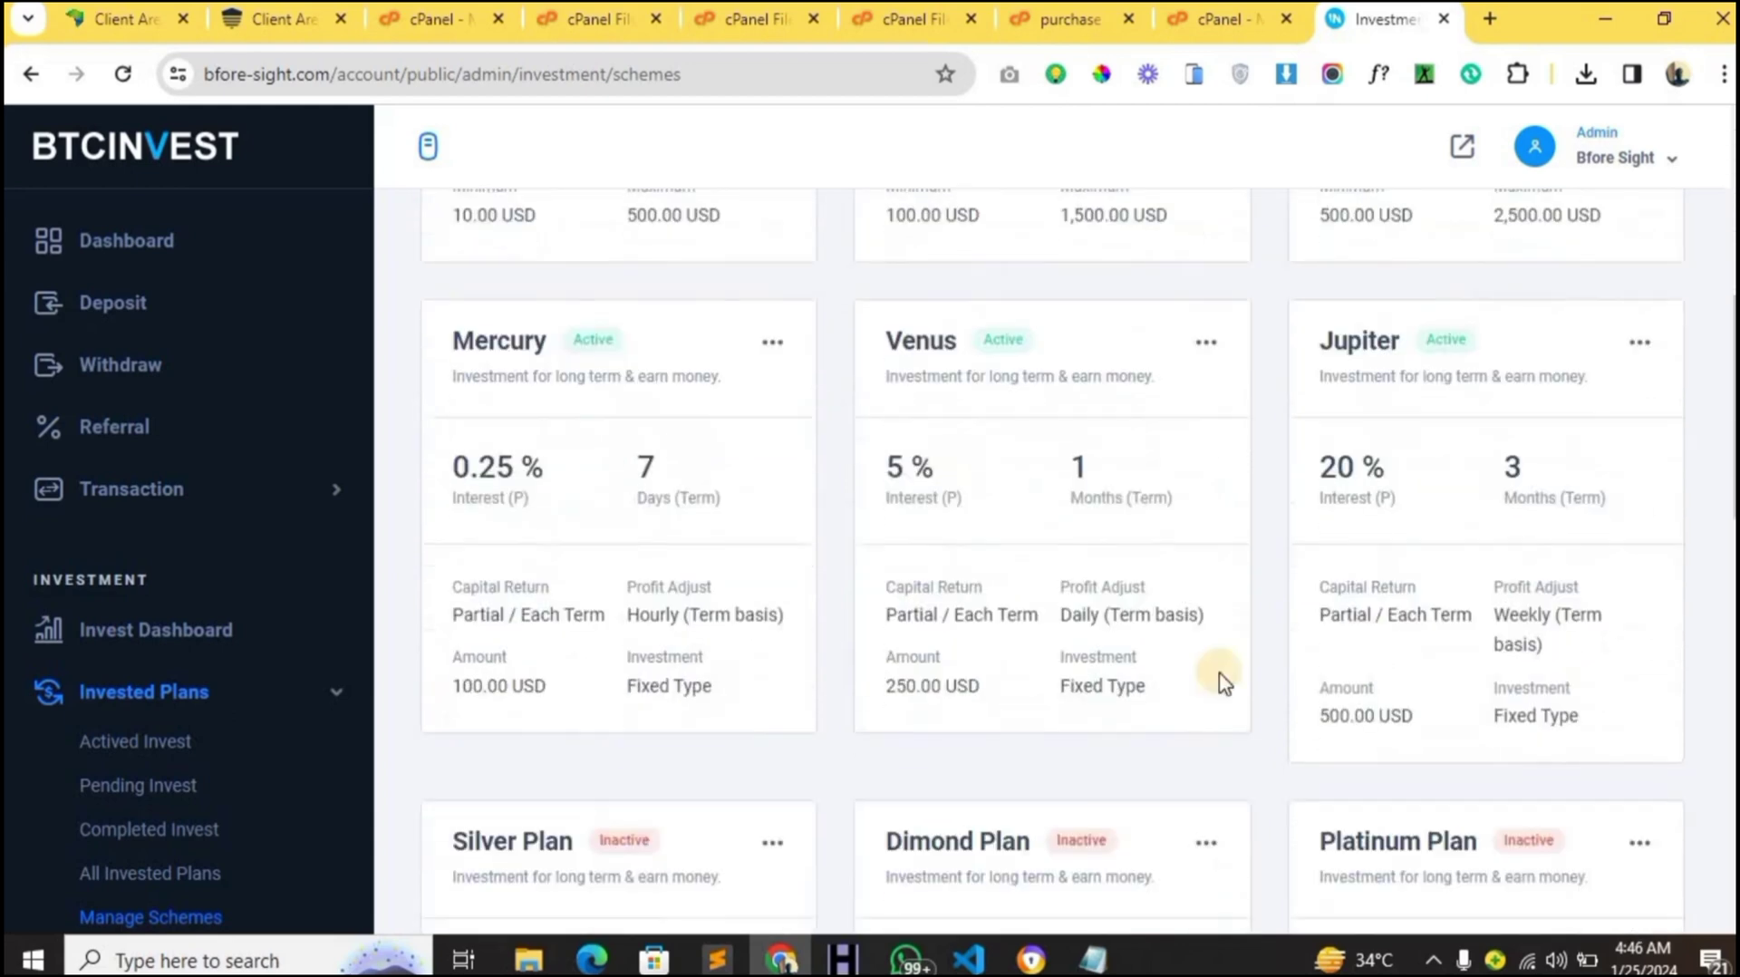
pyautogui.click(1203, 345)
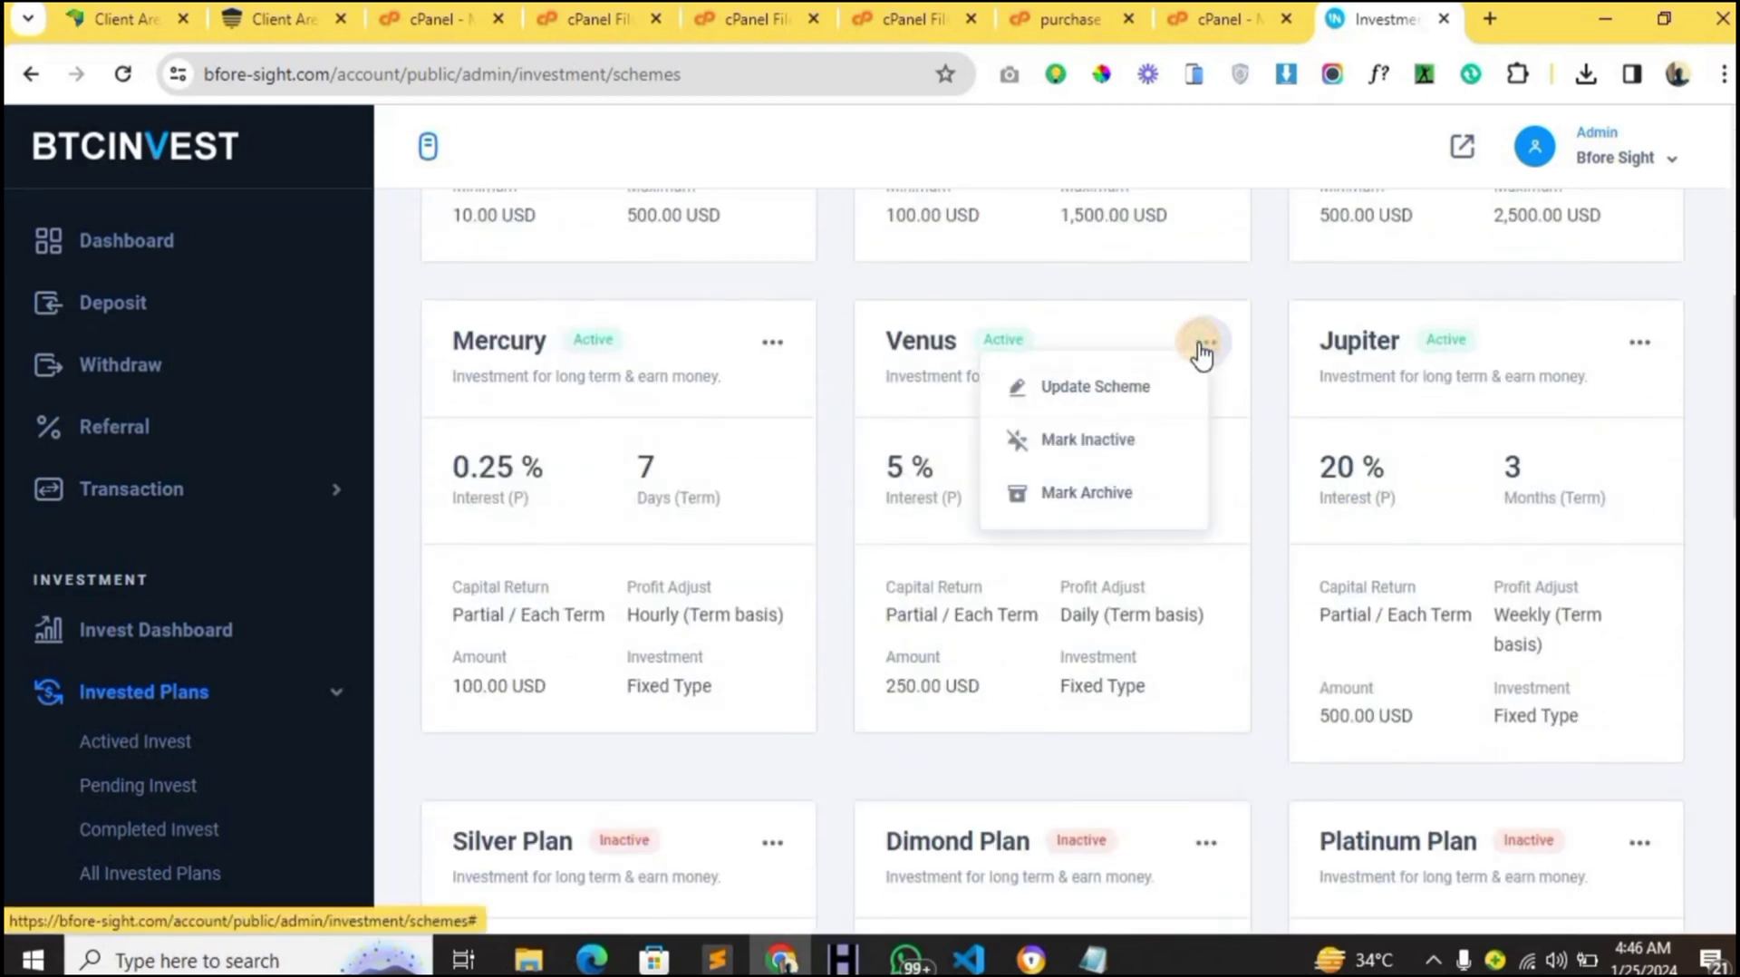
pyautogui.click(1071, 449)
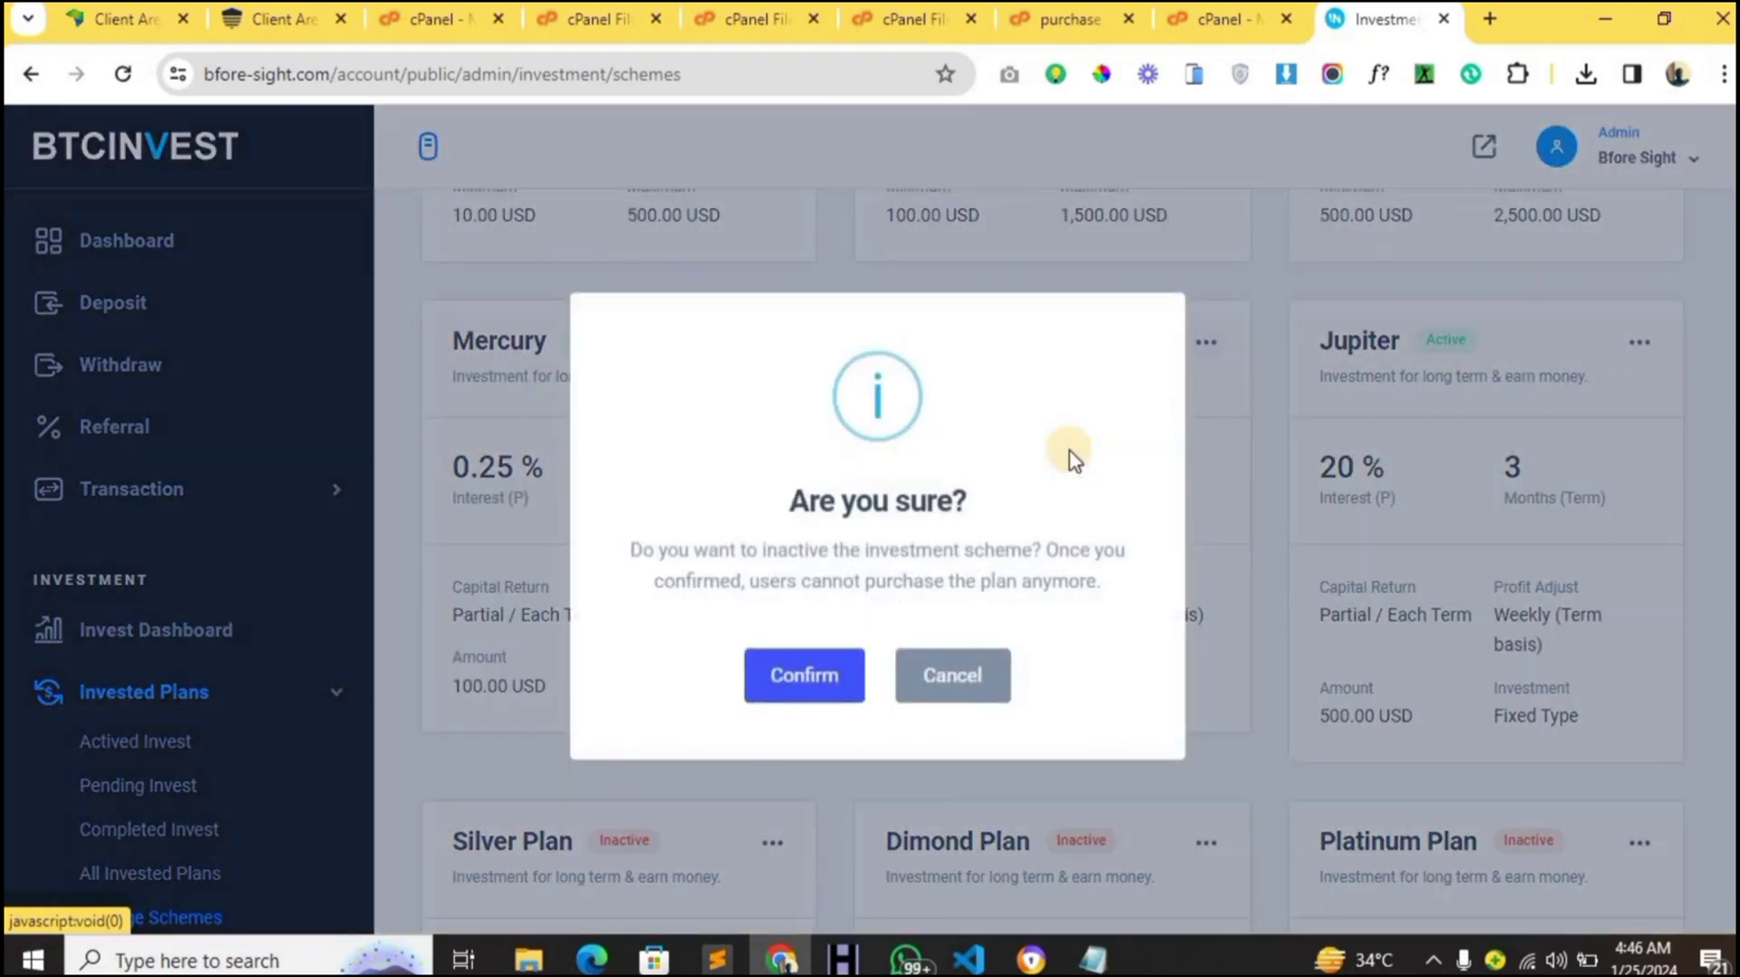
pyautogui.click(852, 686)
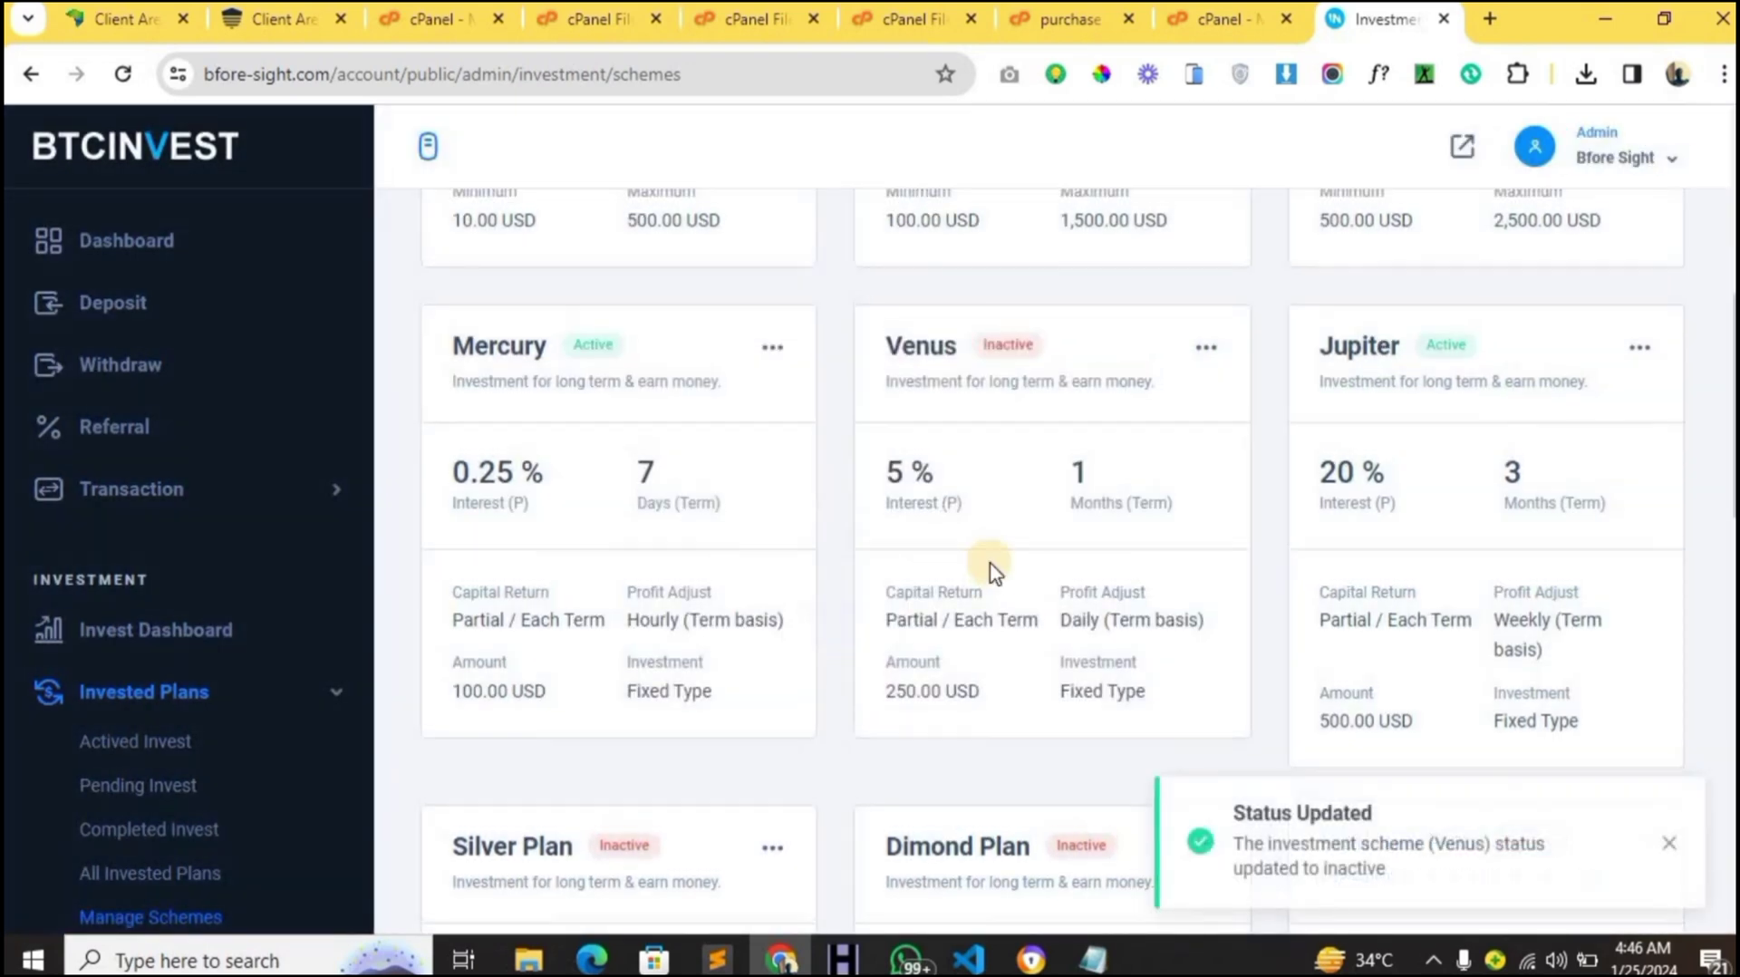
pyautogui.scroll(1, 994, 571)
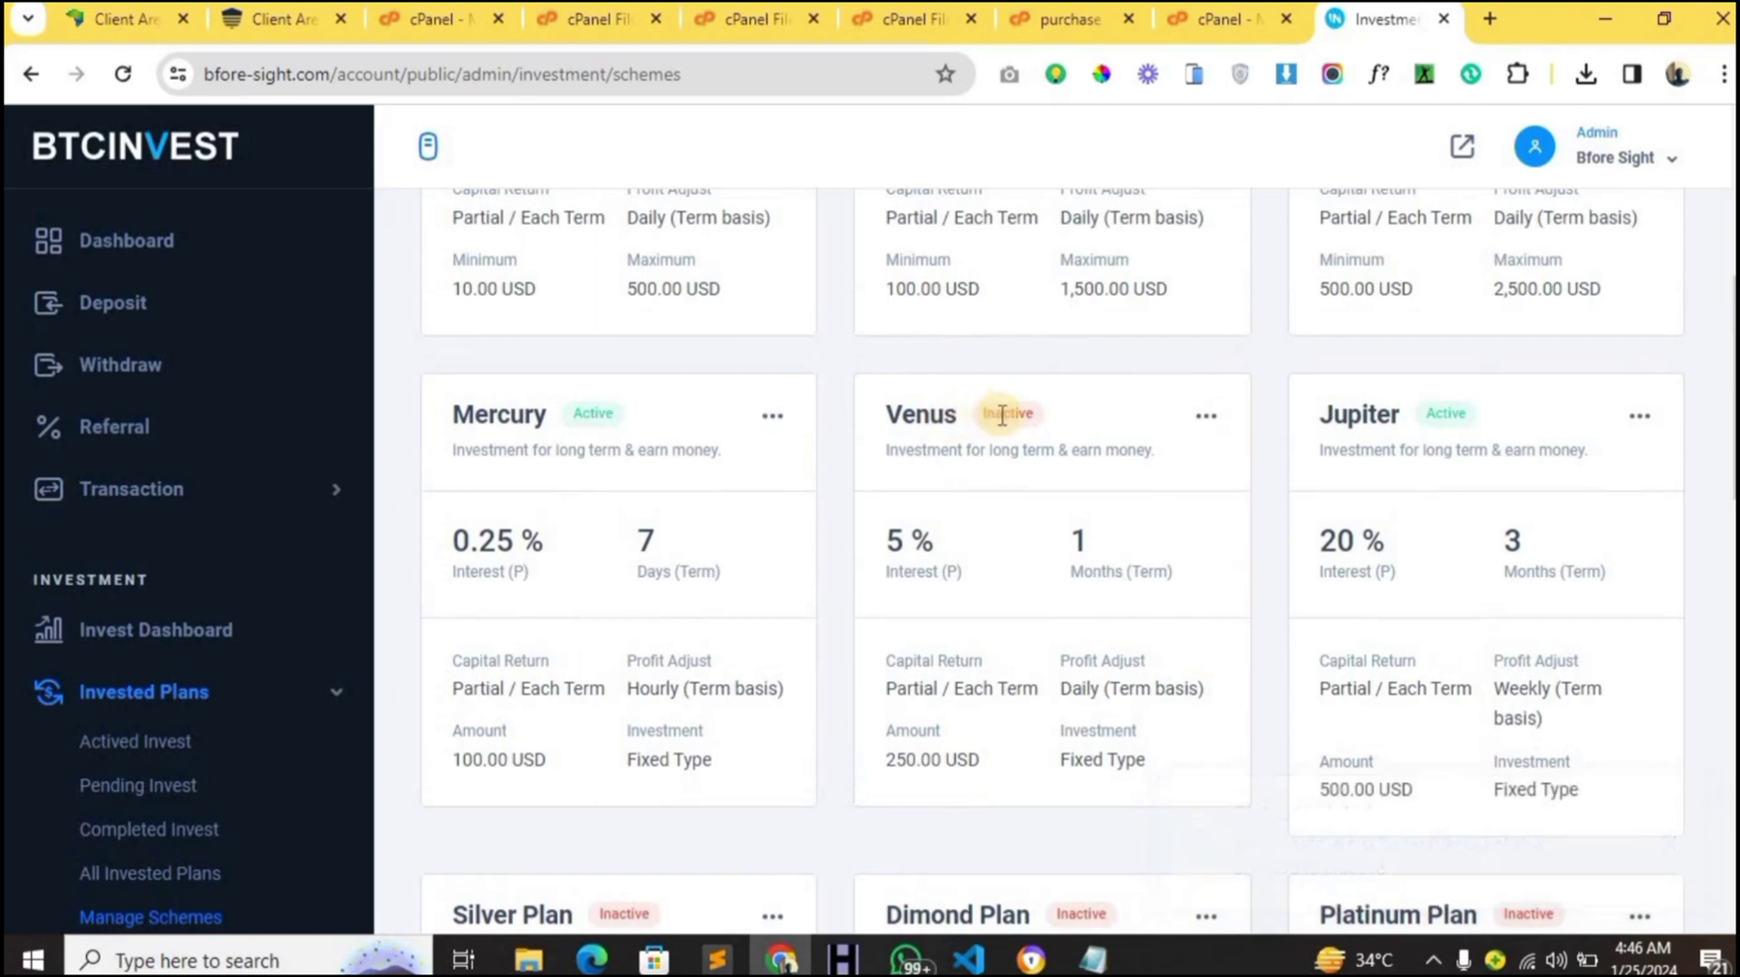
# - Mark the Jupiter scheme inactive and confirm
pyautogui.click(1639, 416)
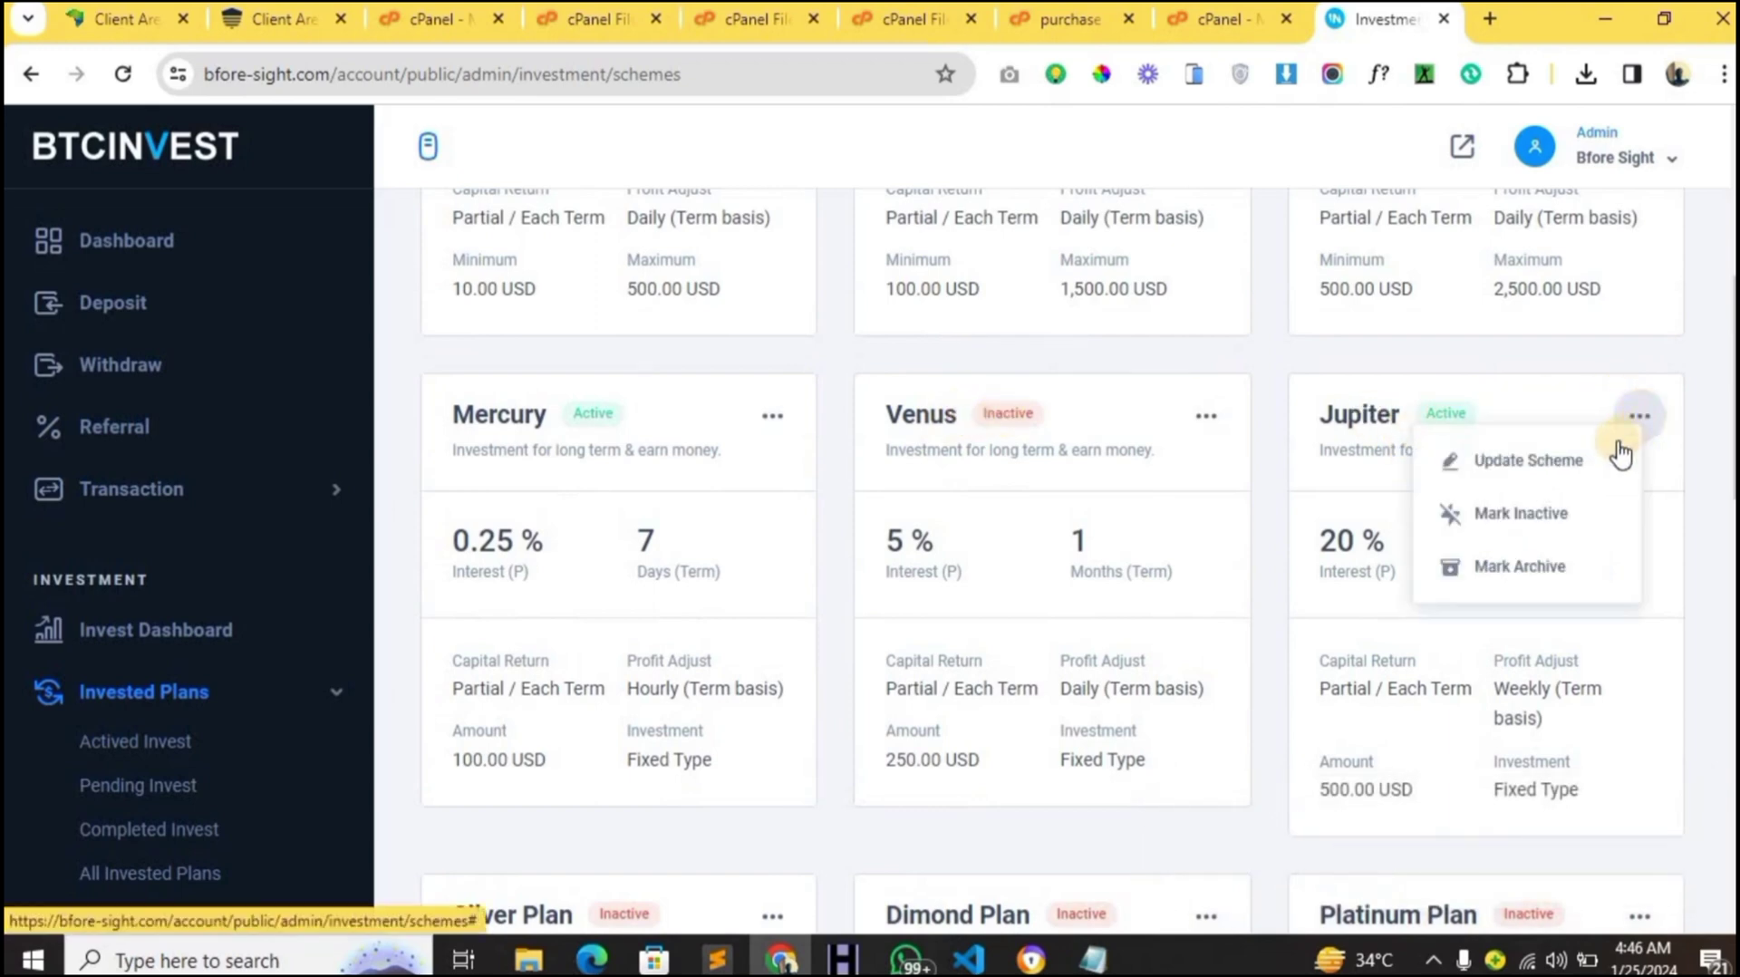
pyautogui.click(1563, 513)
pyautogui.click(848, 686)
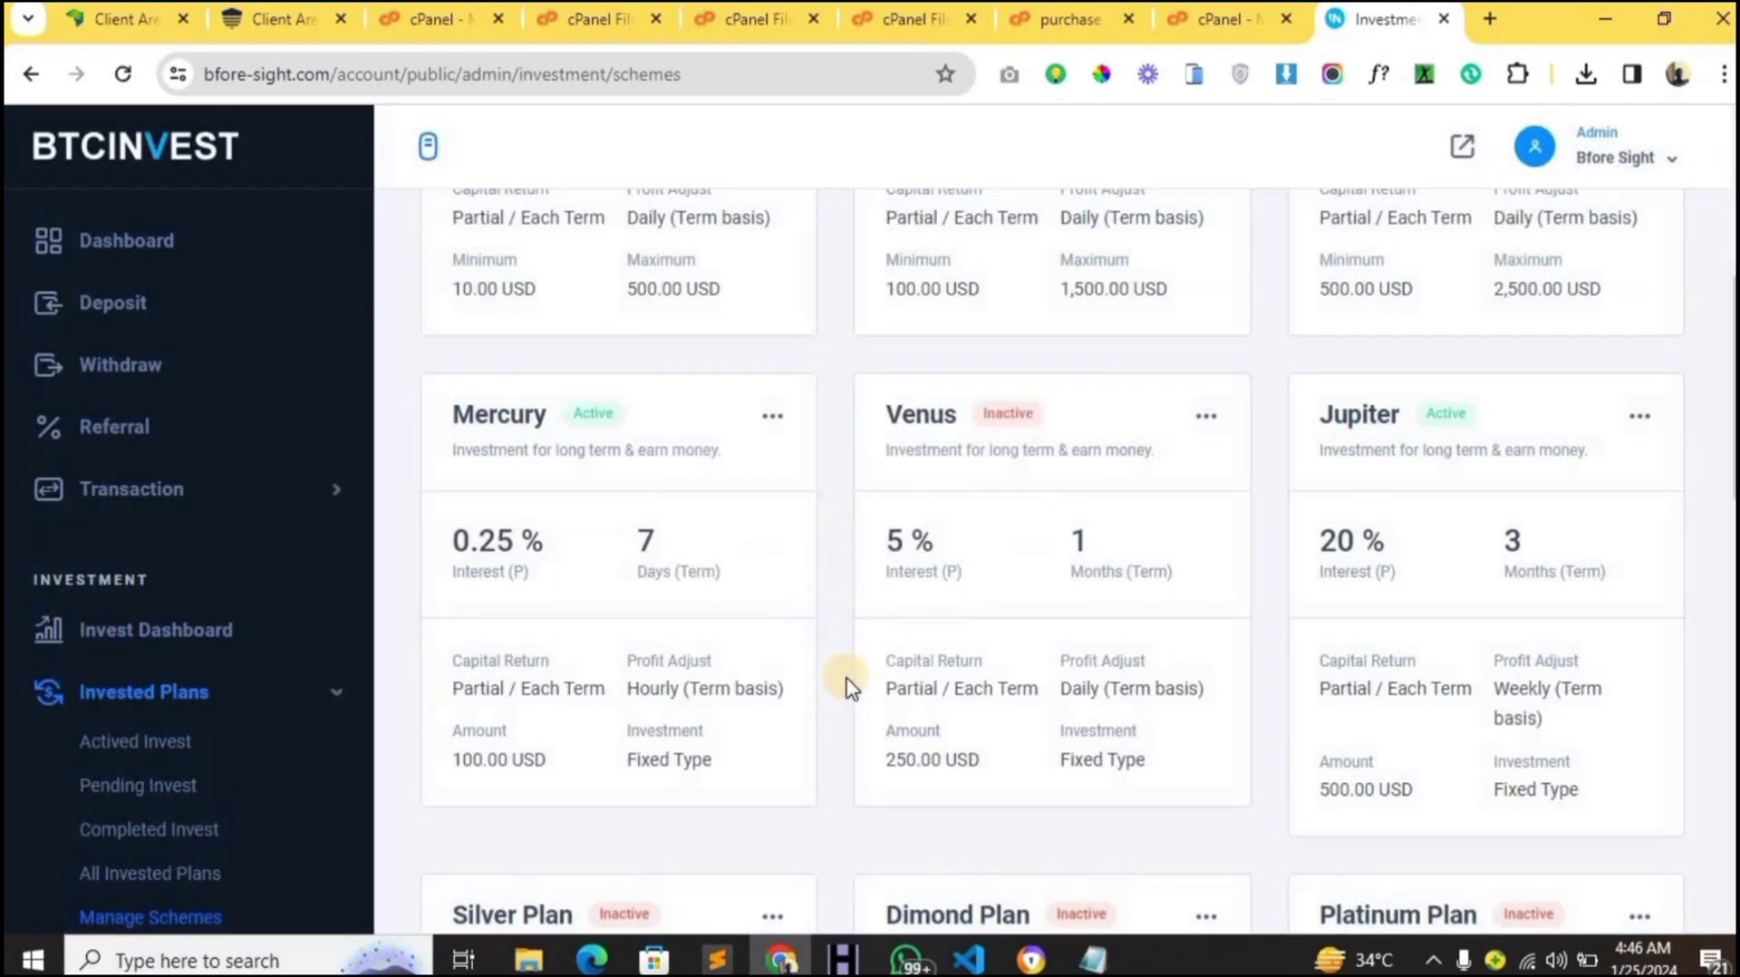
pyautogui.scroll(2, 543, 429)
pyautogui.scroll(5, 543, 429)
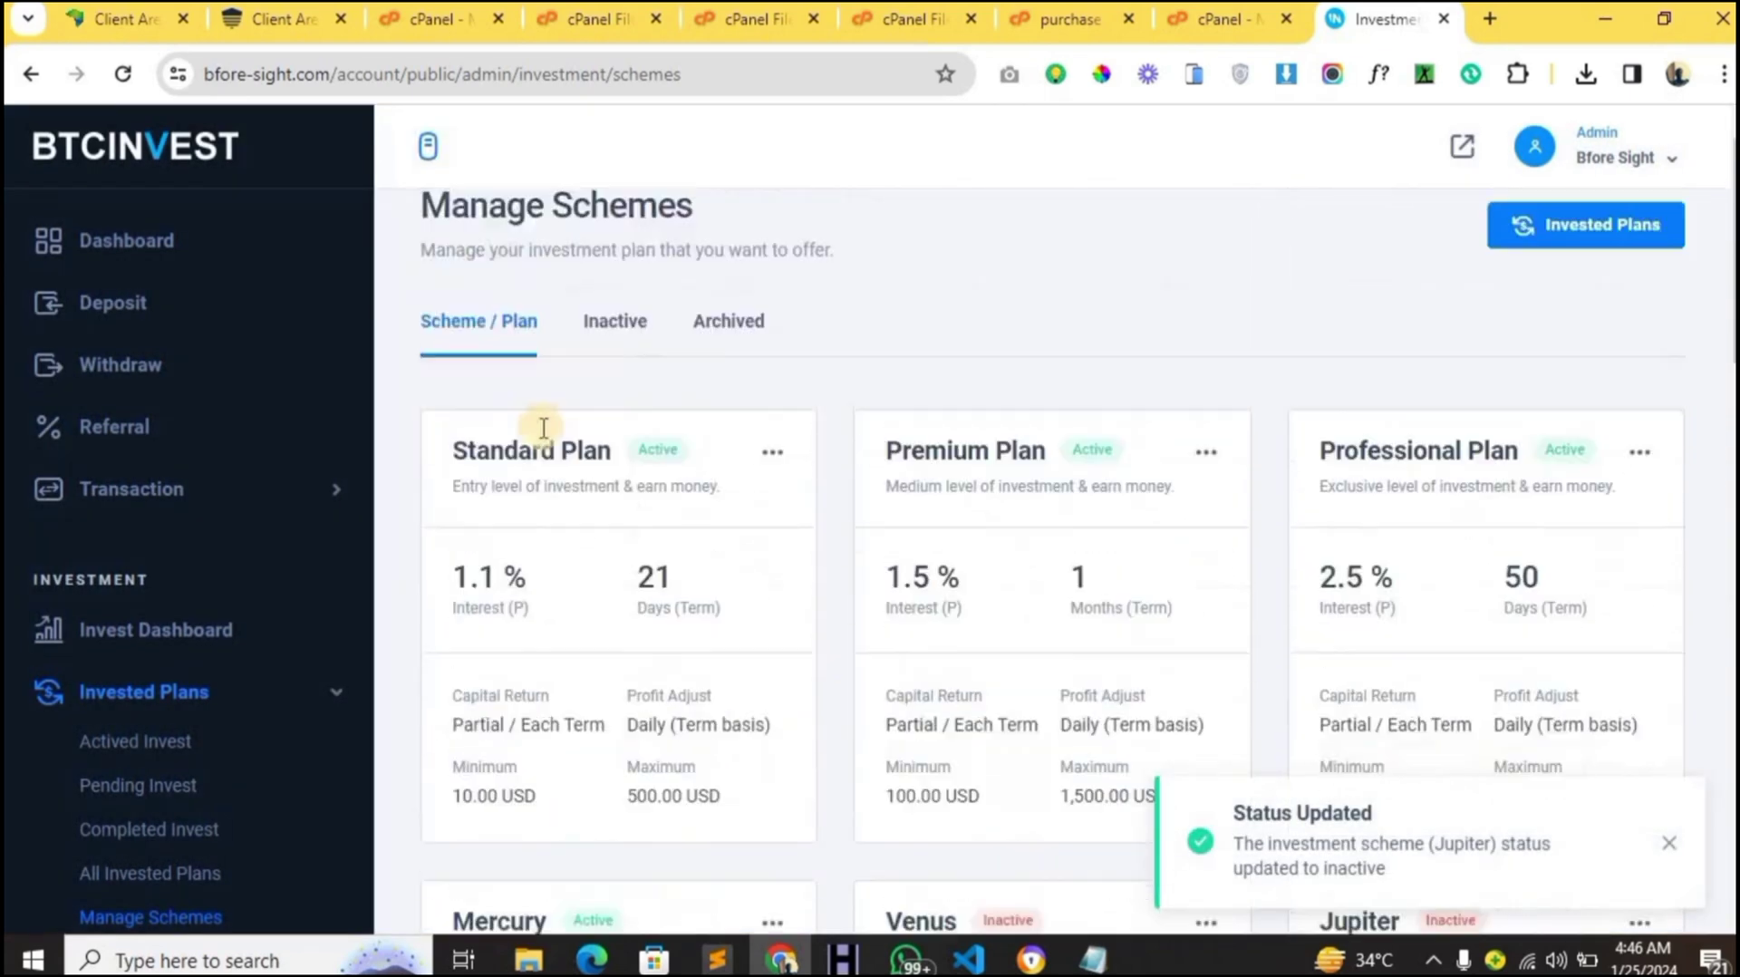
# - Open the Standard Plan for editing and review its amounts, interest type and Daily period unchanged
pyautogui.click(761, 489)
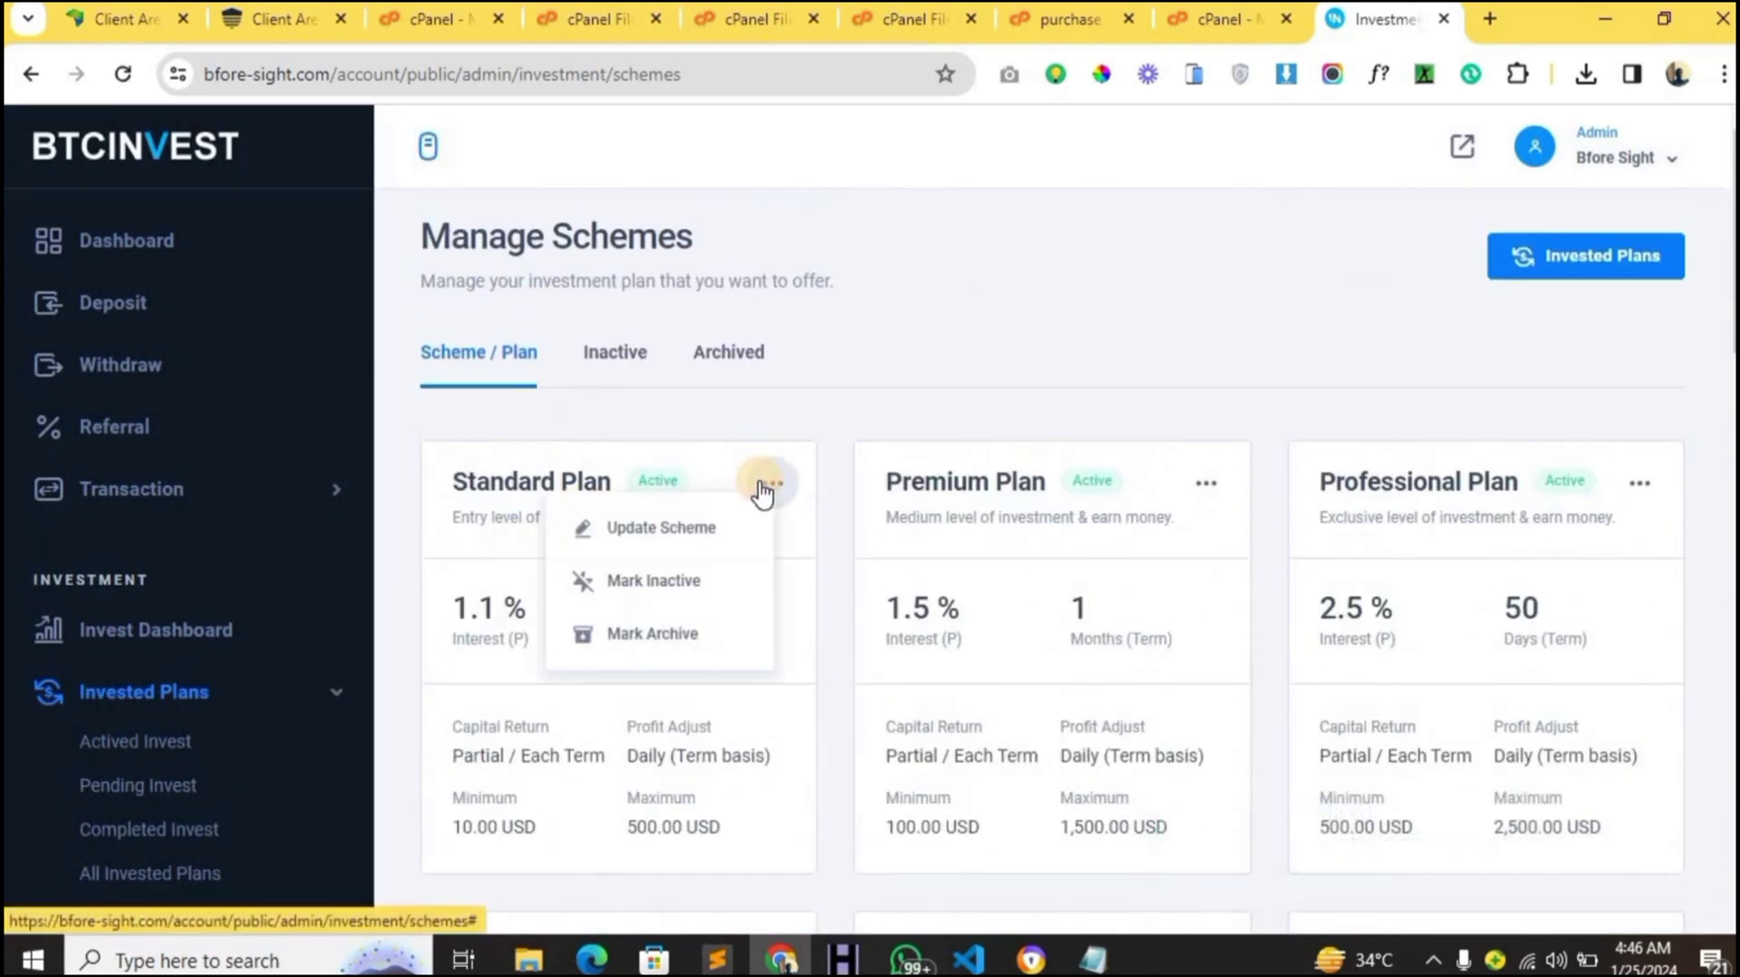
pyautogui.click(699, 543)
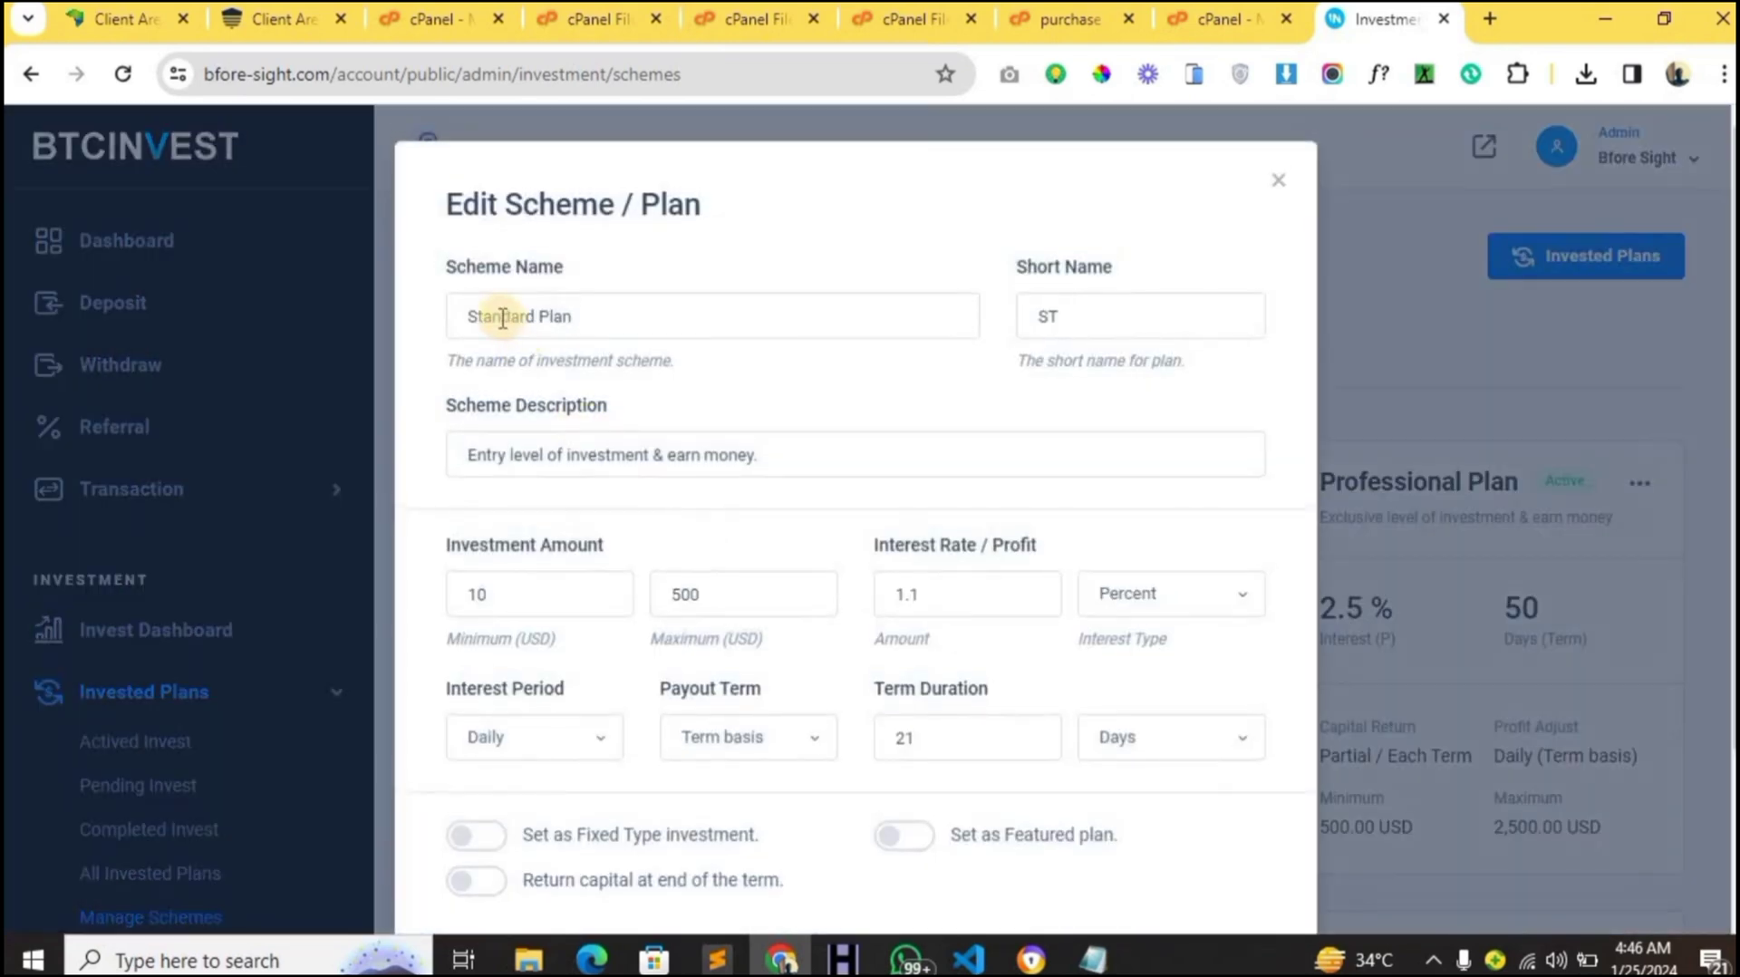
pyautogui.scroll(-1, 707, 494)
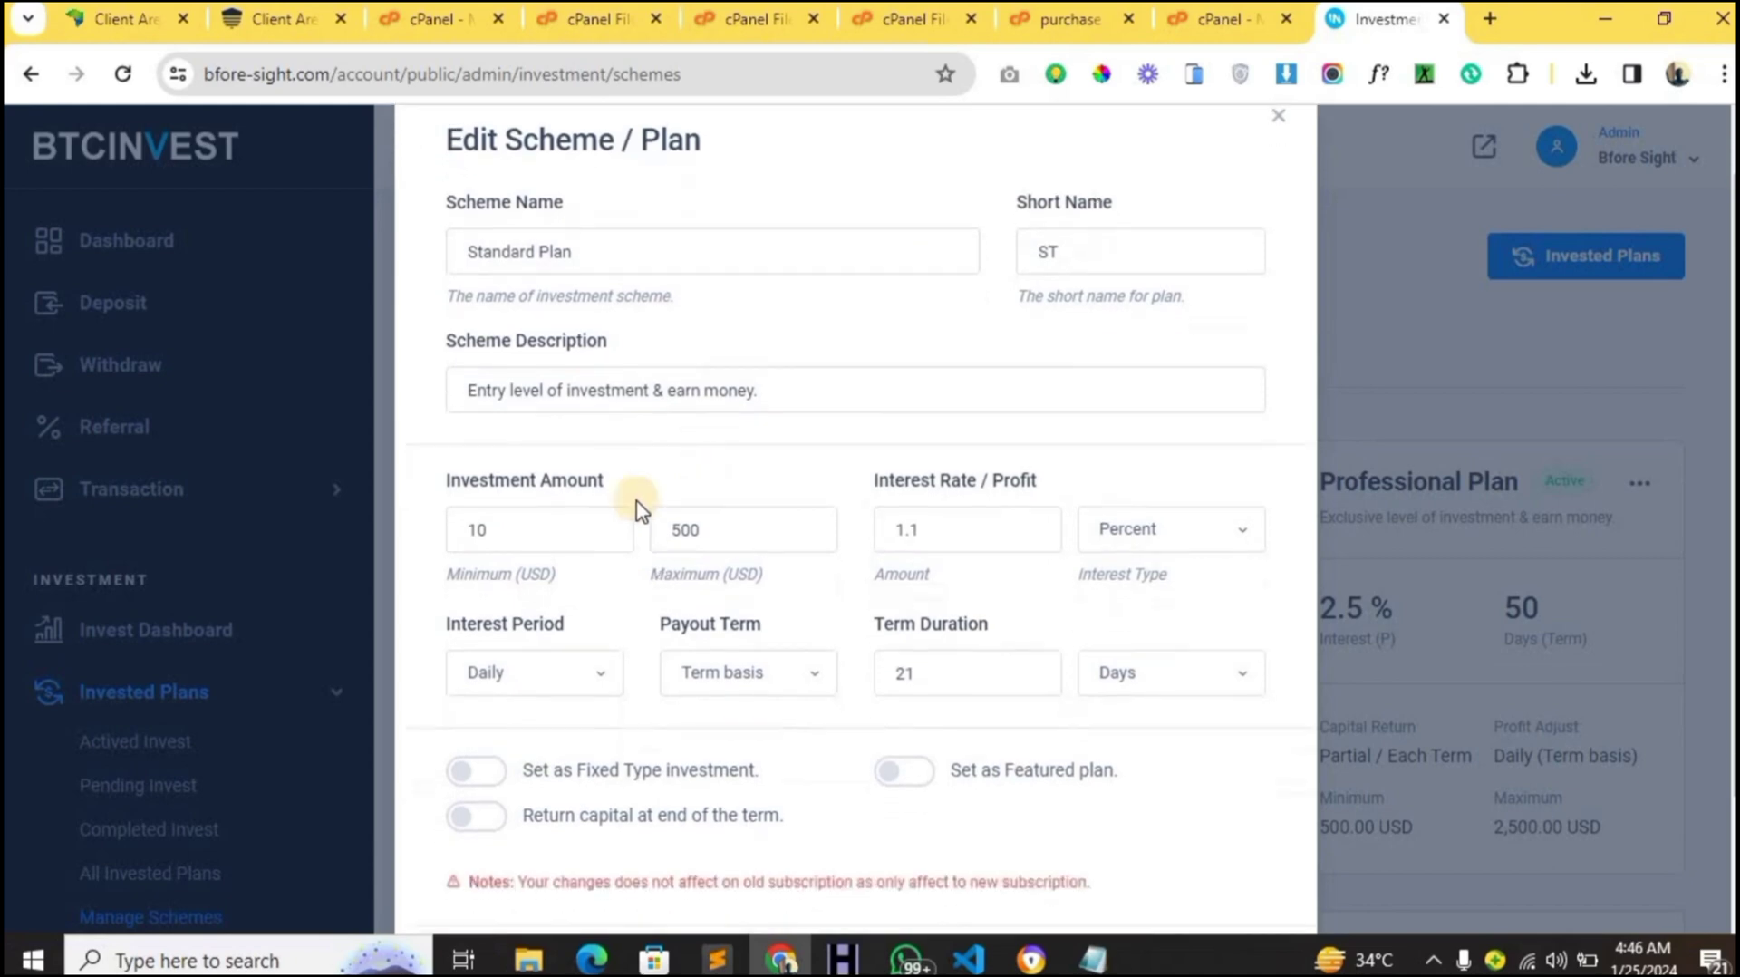
pyautogui.doubleClick(473, 571)
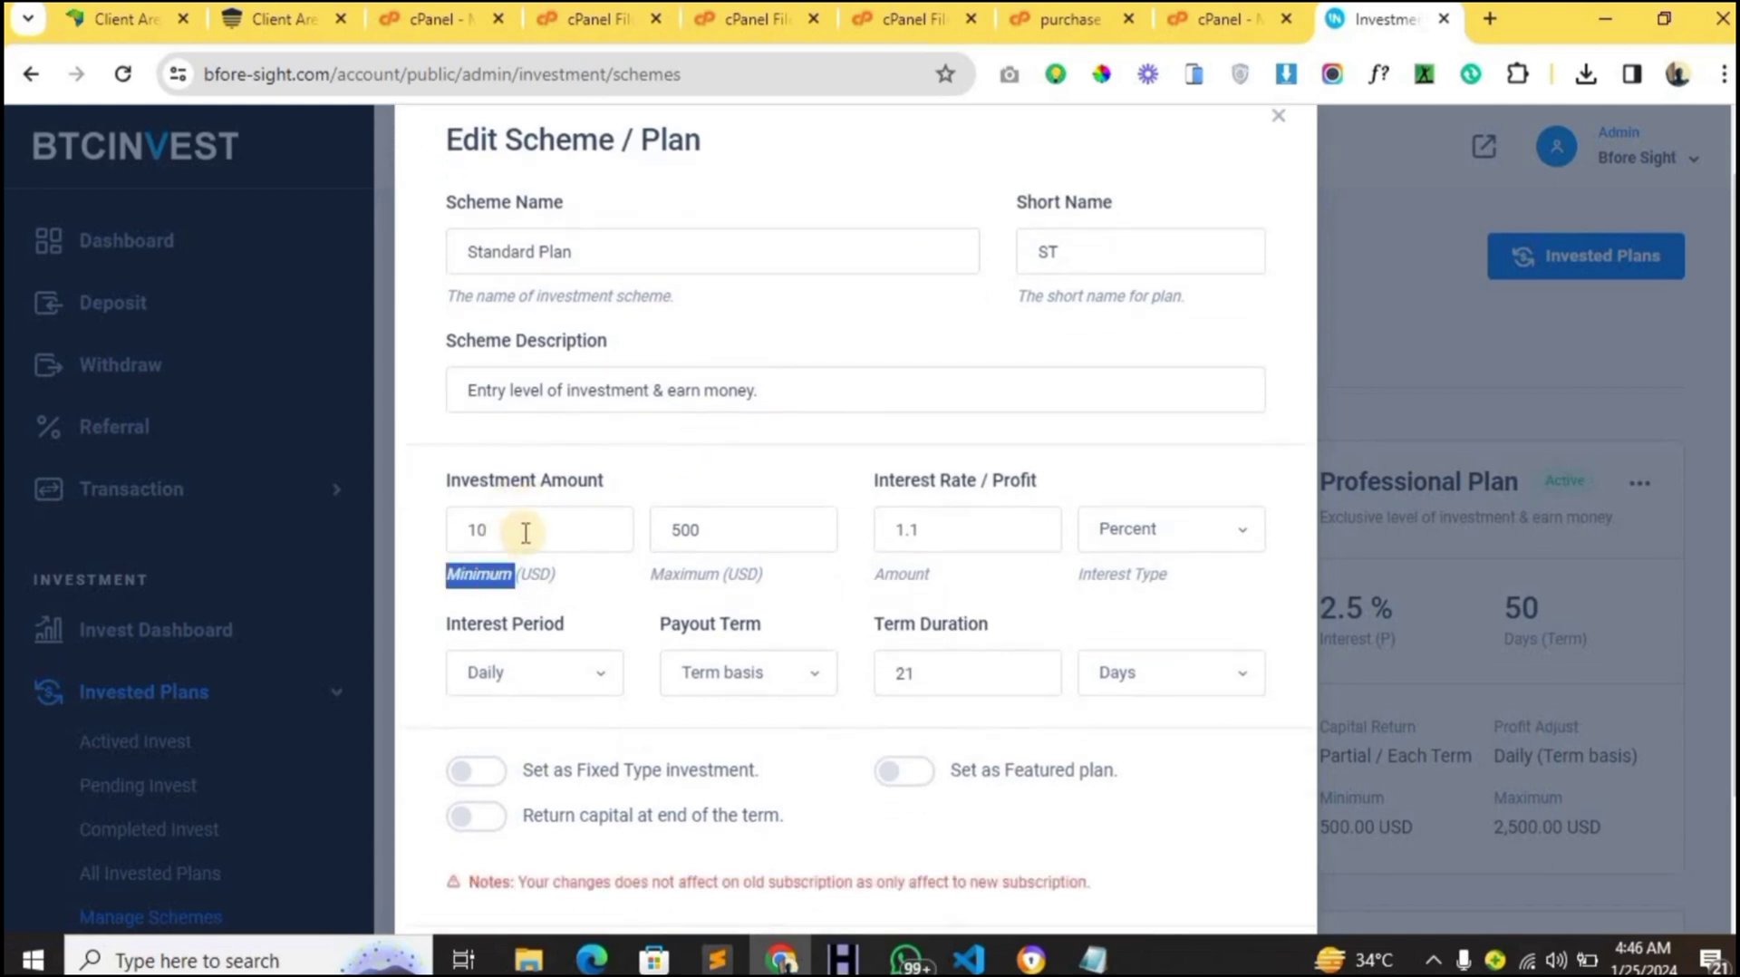
pyautogui.click(526, 532)
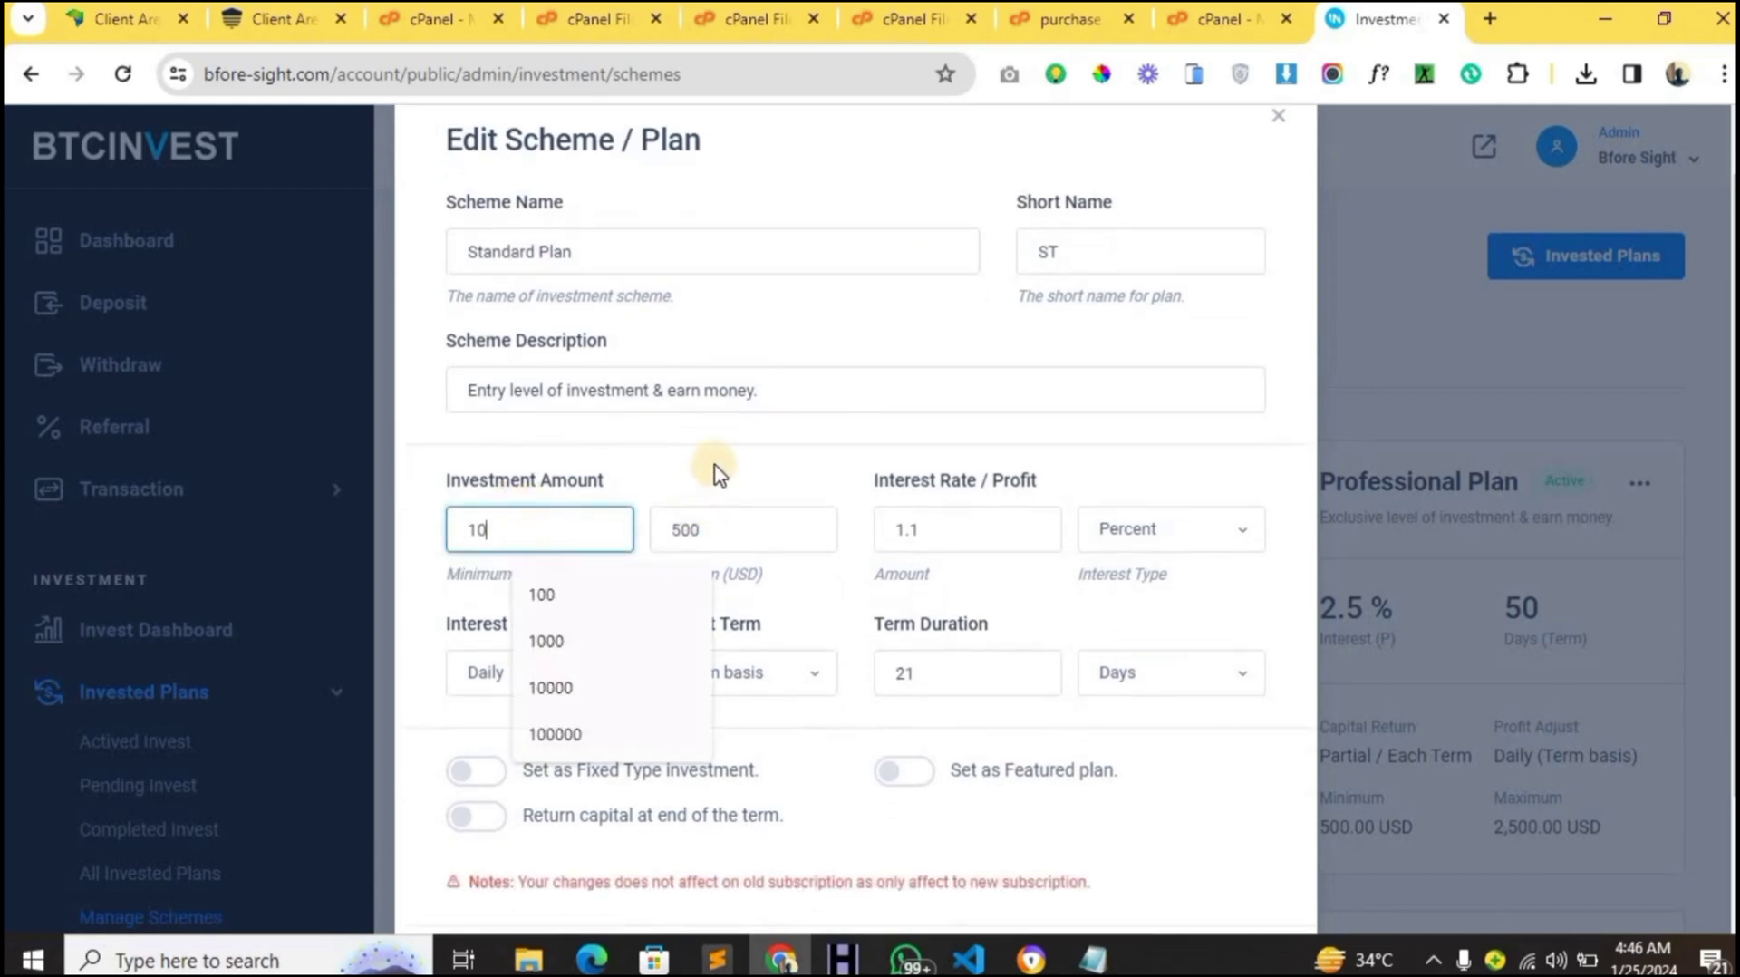
pyautogui.click(713, 495)
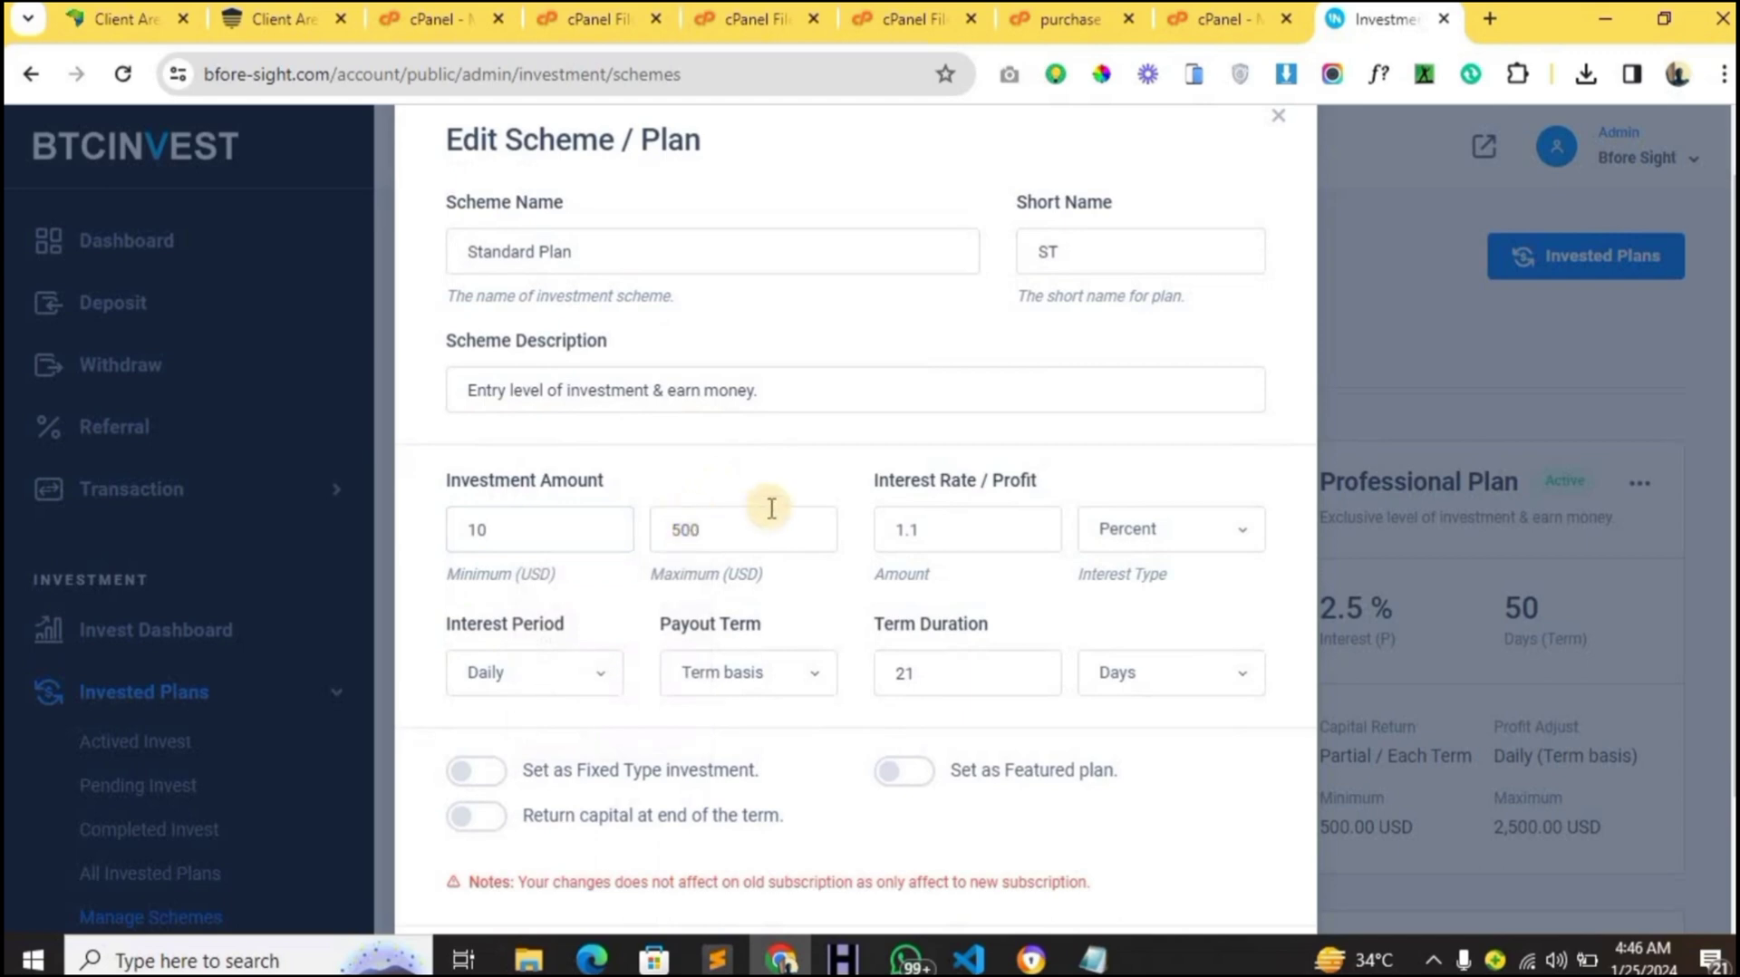
pyautogui.click(827, 526)
pyautogui.click(917, 535)
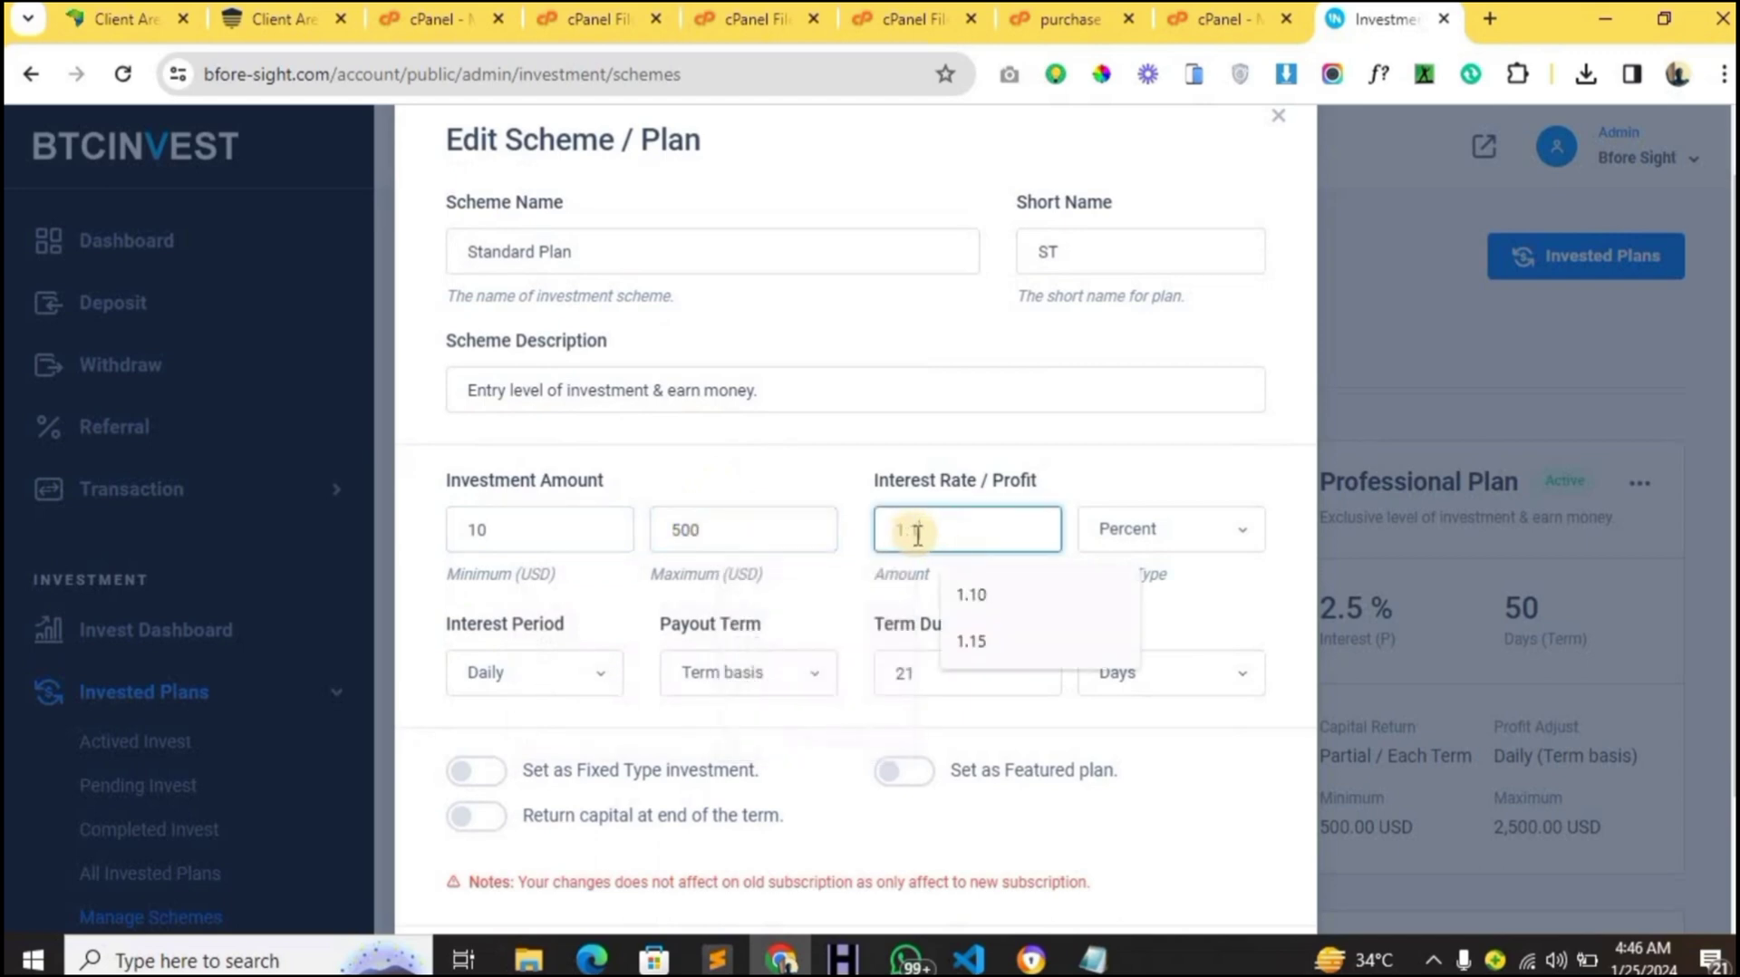
pyautogui.click(1092, 535)
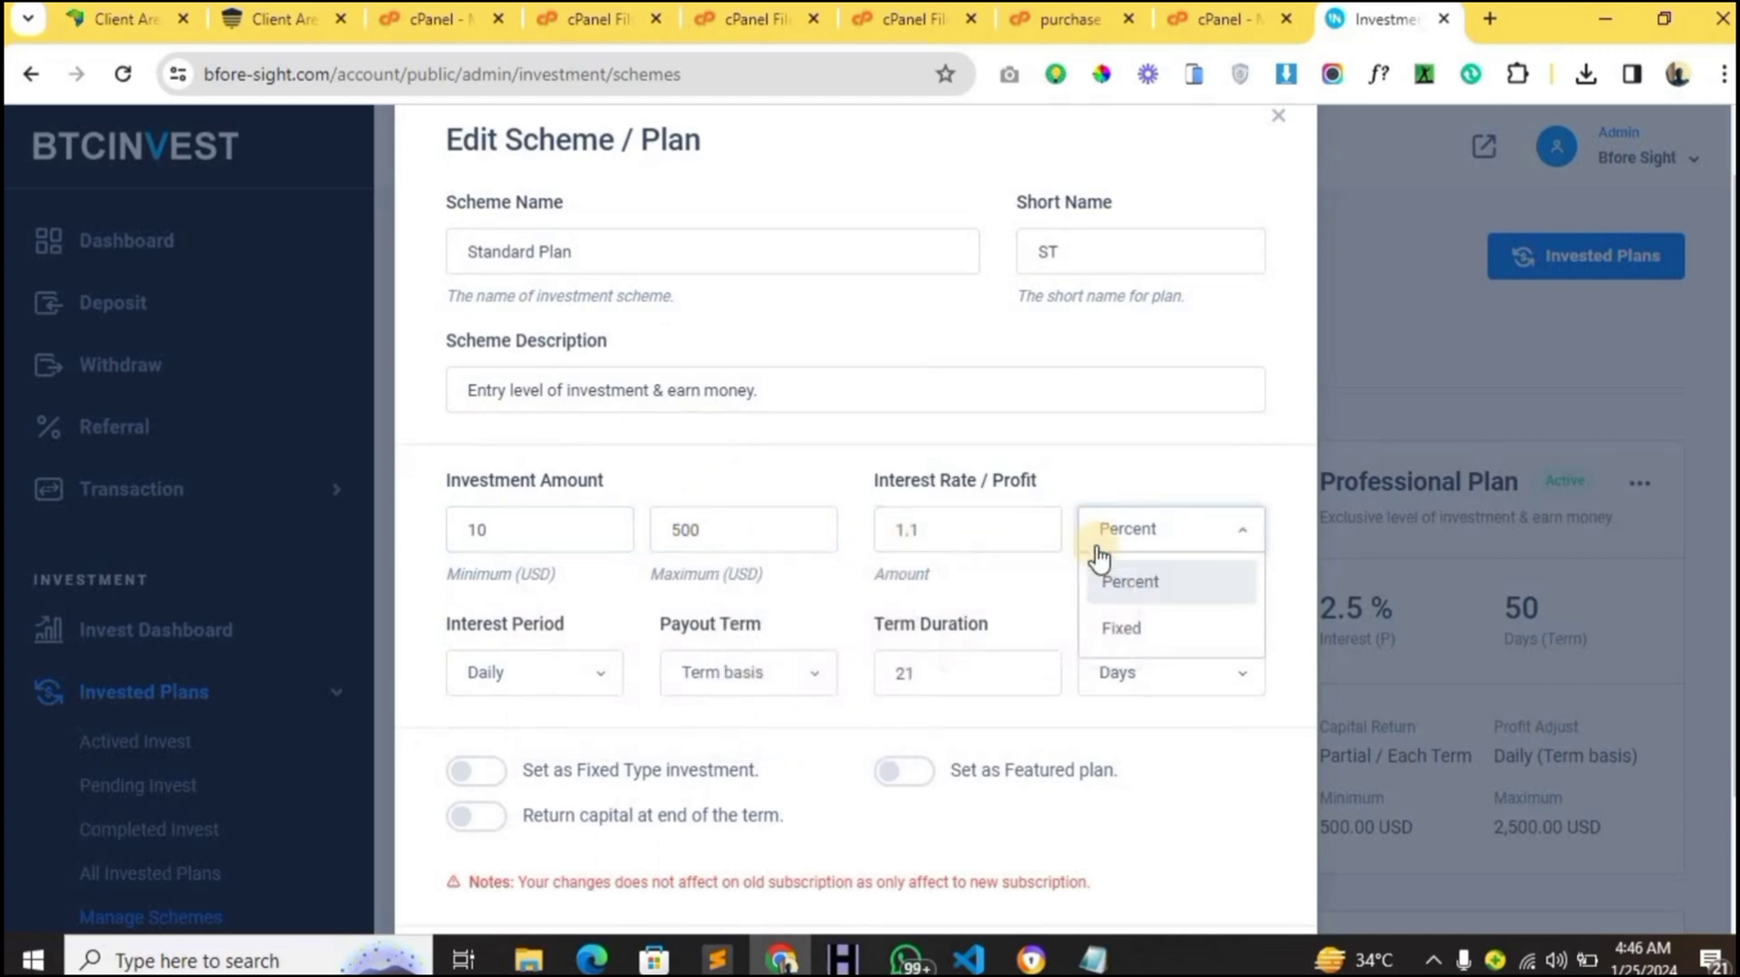
pyautogui.click(1136, 494)
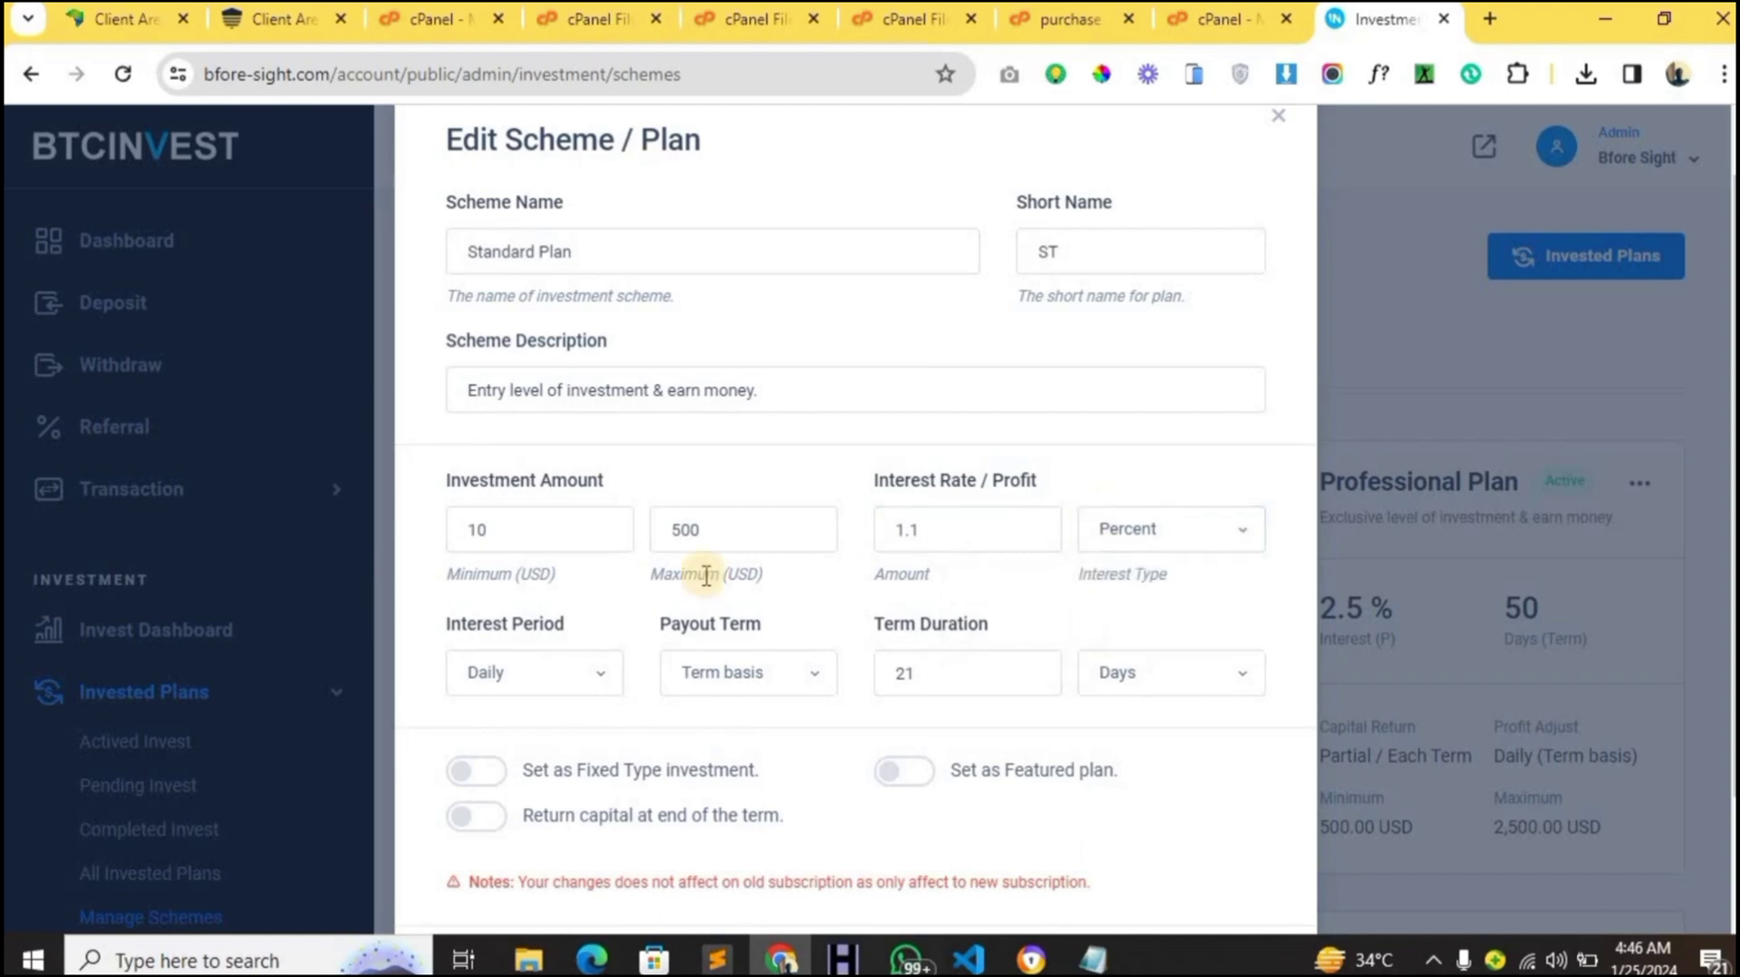
pyautogui.click(512, 670)
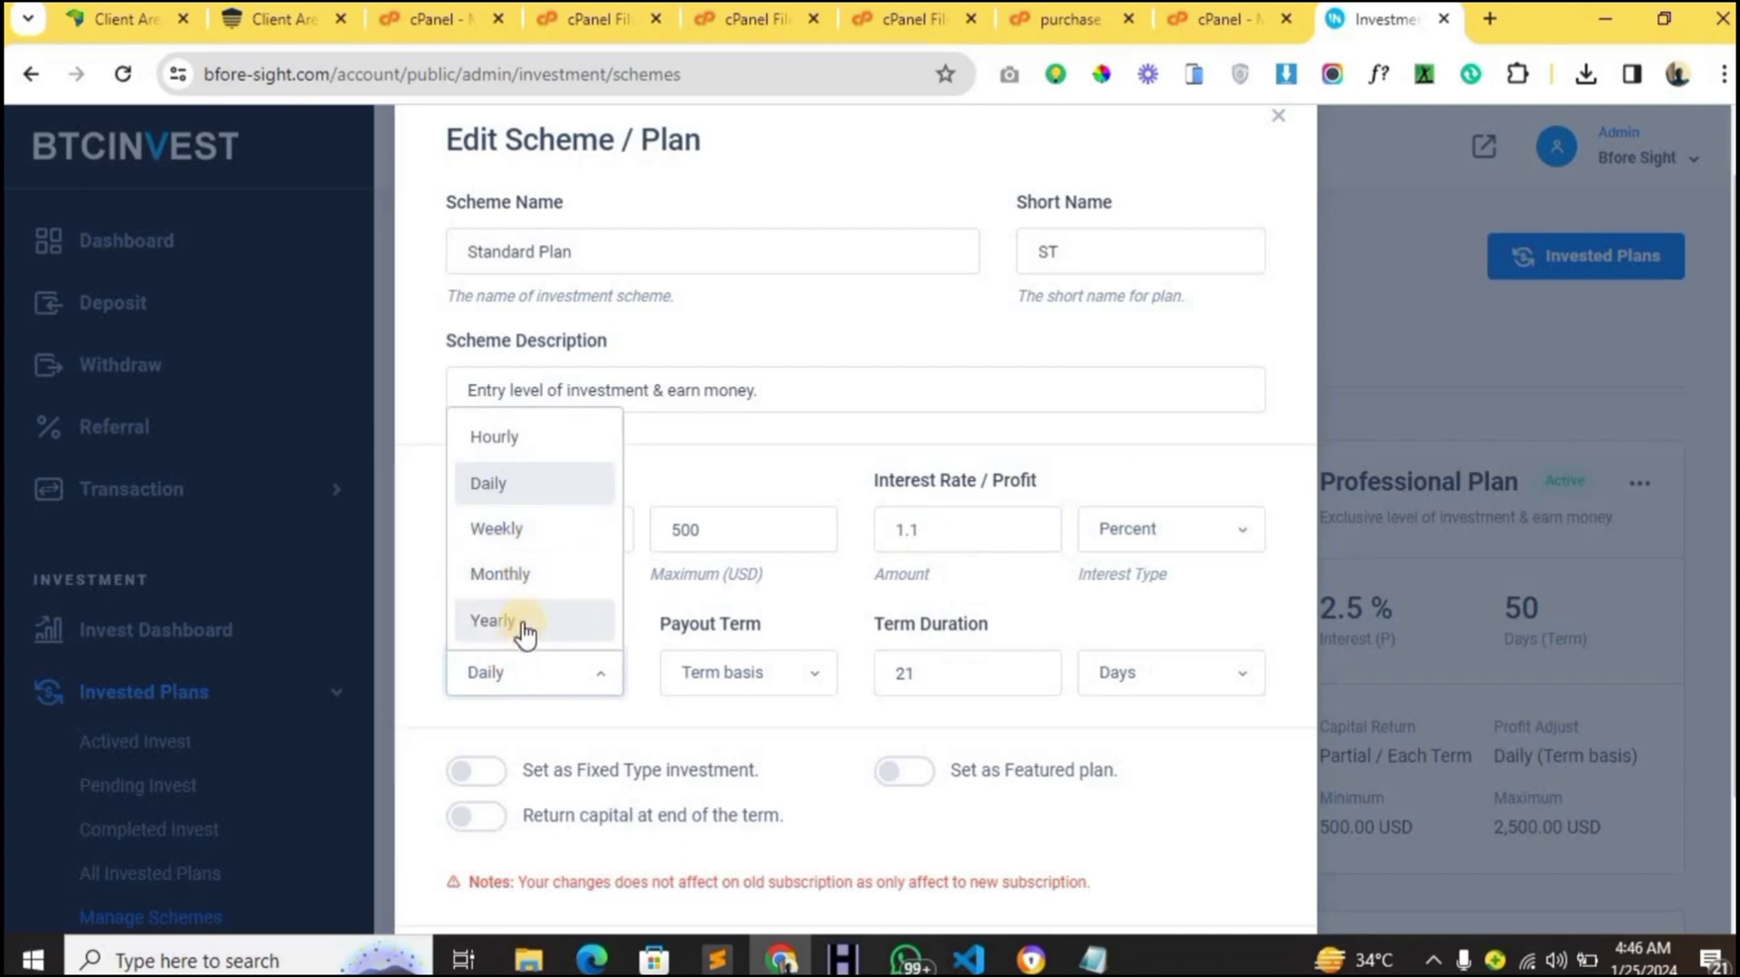
pyautogui.click(451, 548)
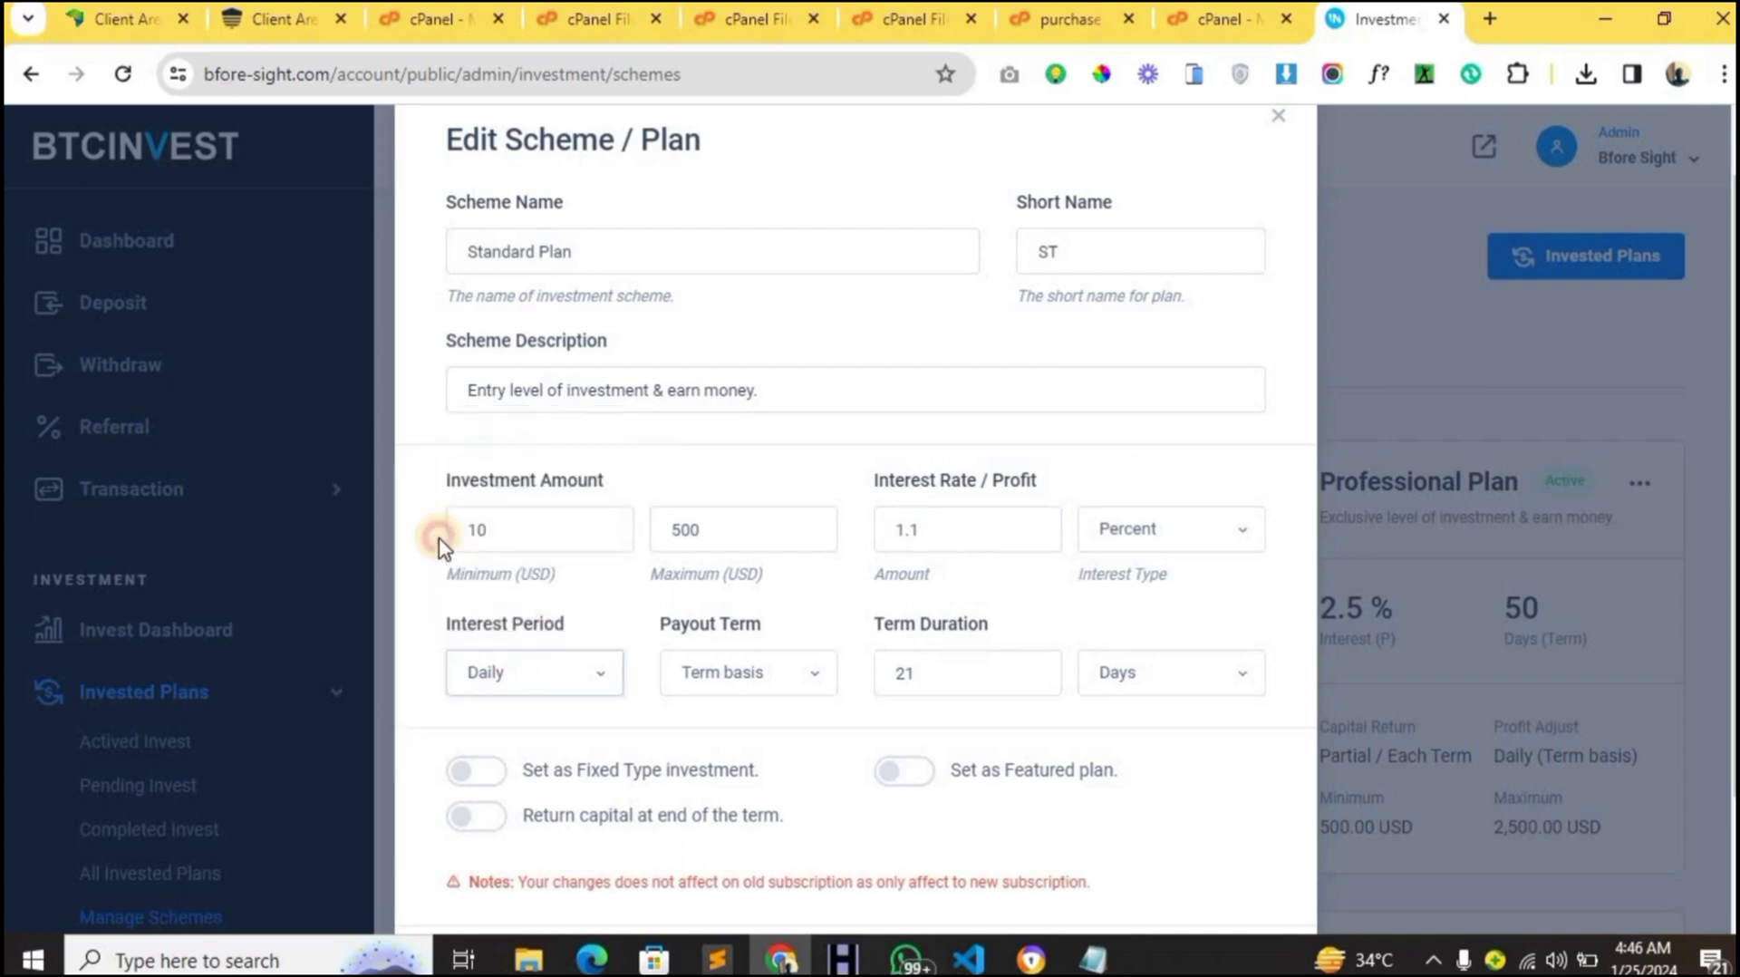
# - Keep the term in Days and save the Standard Plan with capital returned at term end
pyautogui.moveTo(439, 539); pyautogui.dragTo(971, 652)
pyautogui.click(966, 651)
pyautogui.click(955, 523)
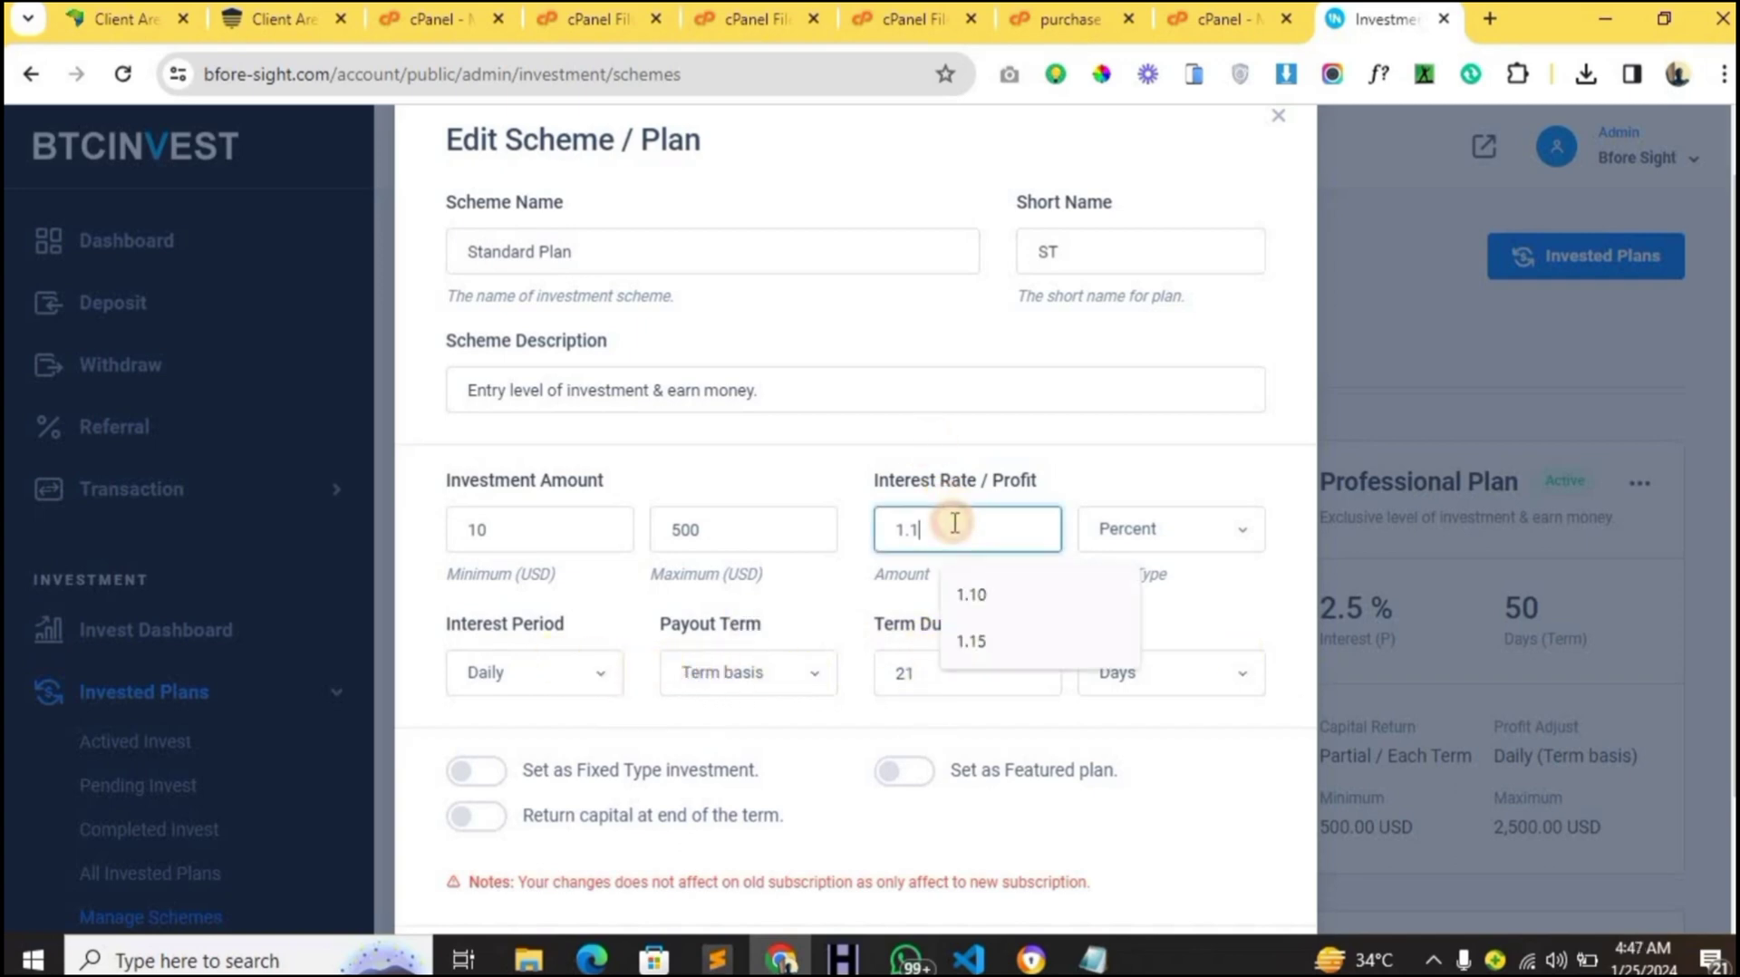
pyautogui.moveTo(903, 510); pyautogui.dragTo(973, 654)
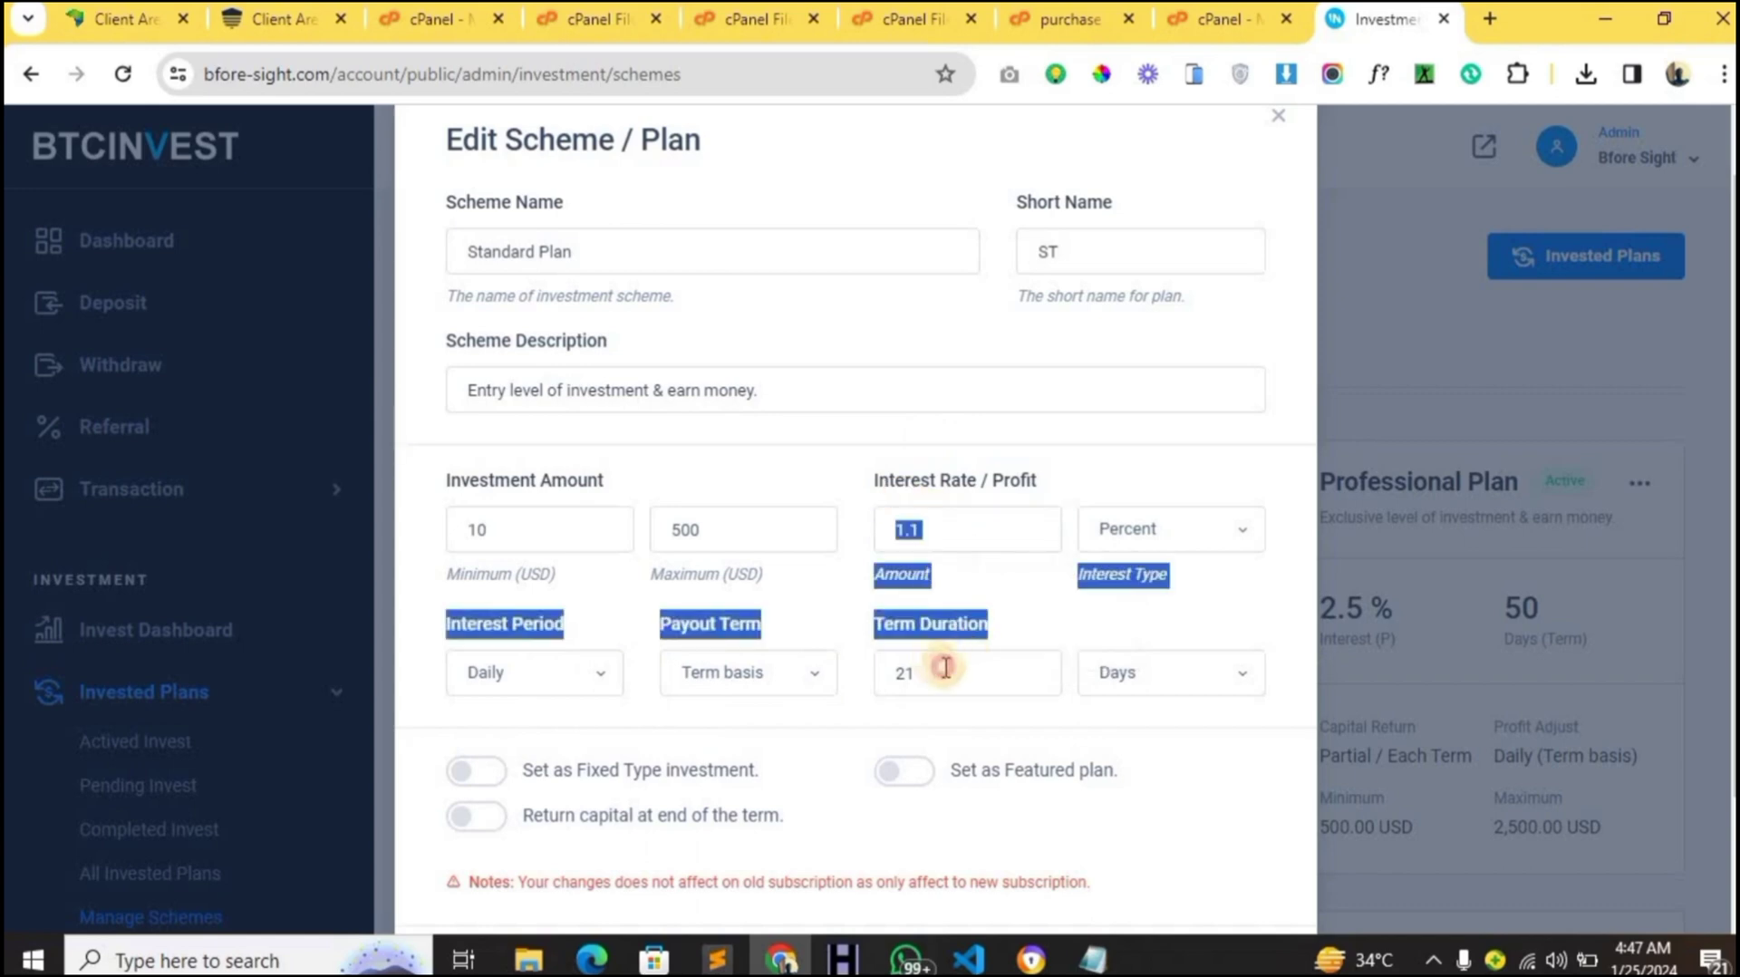
pyautogui.click(948, 668)
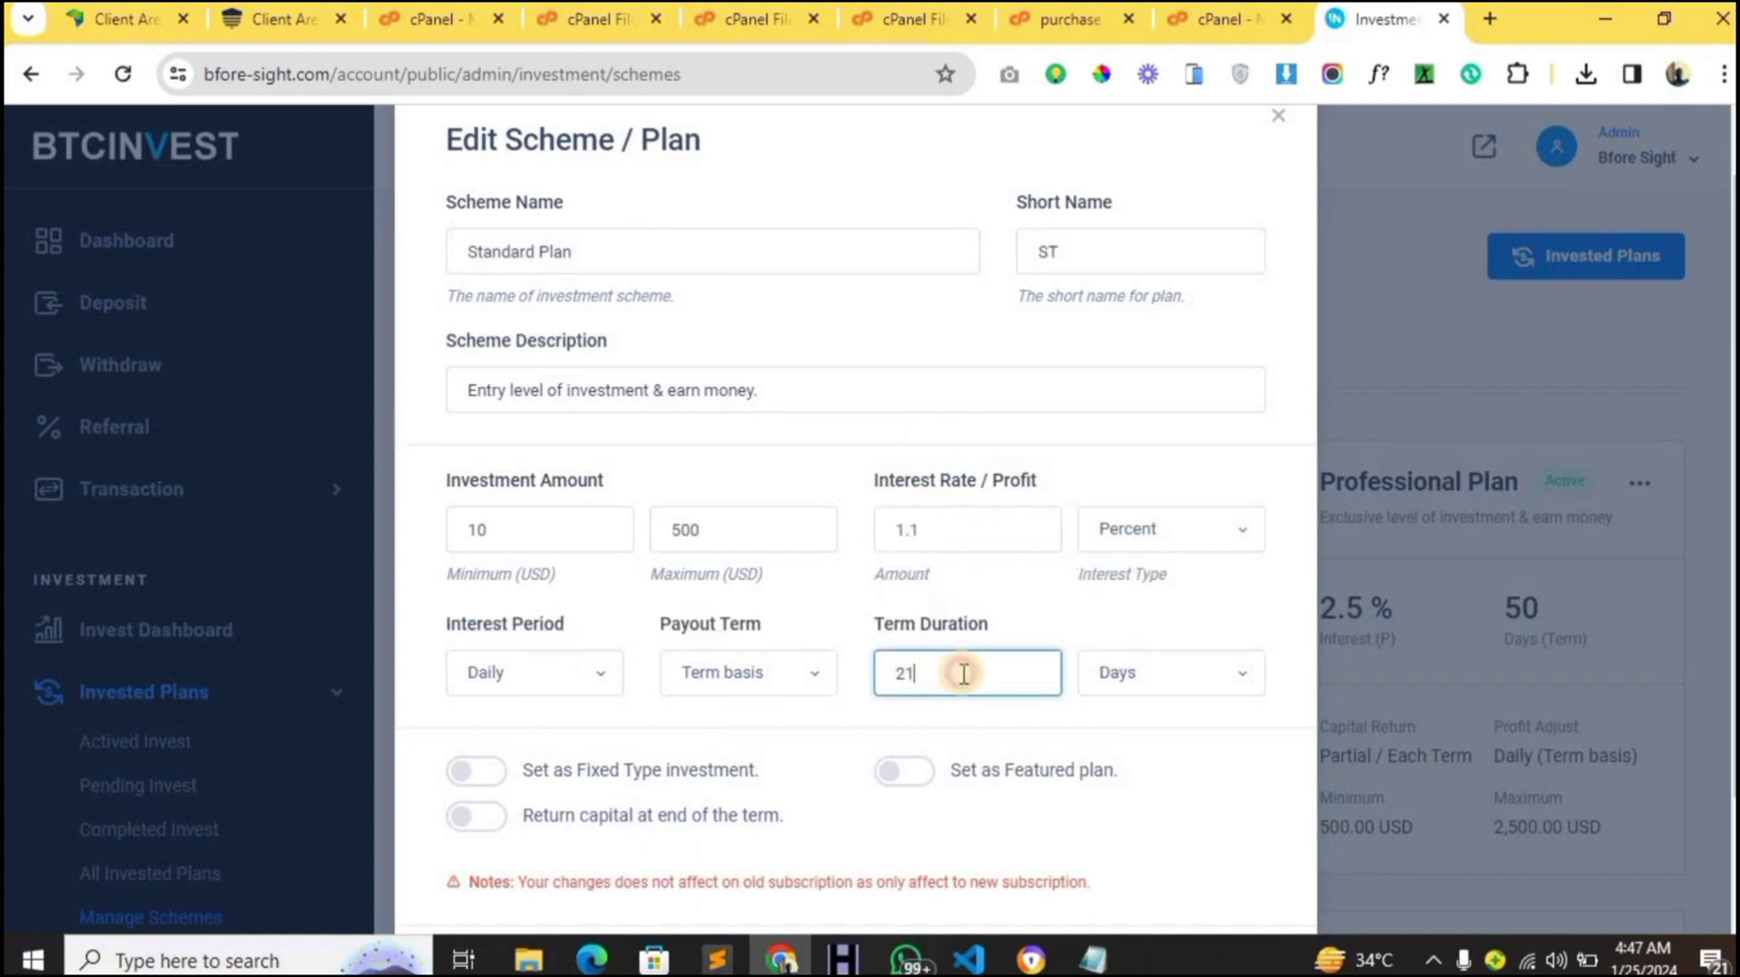
pyautogui.click(1101, 694)
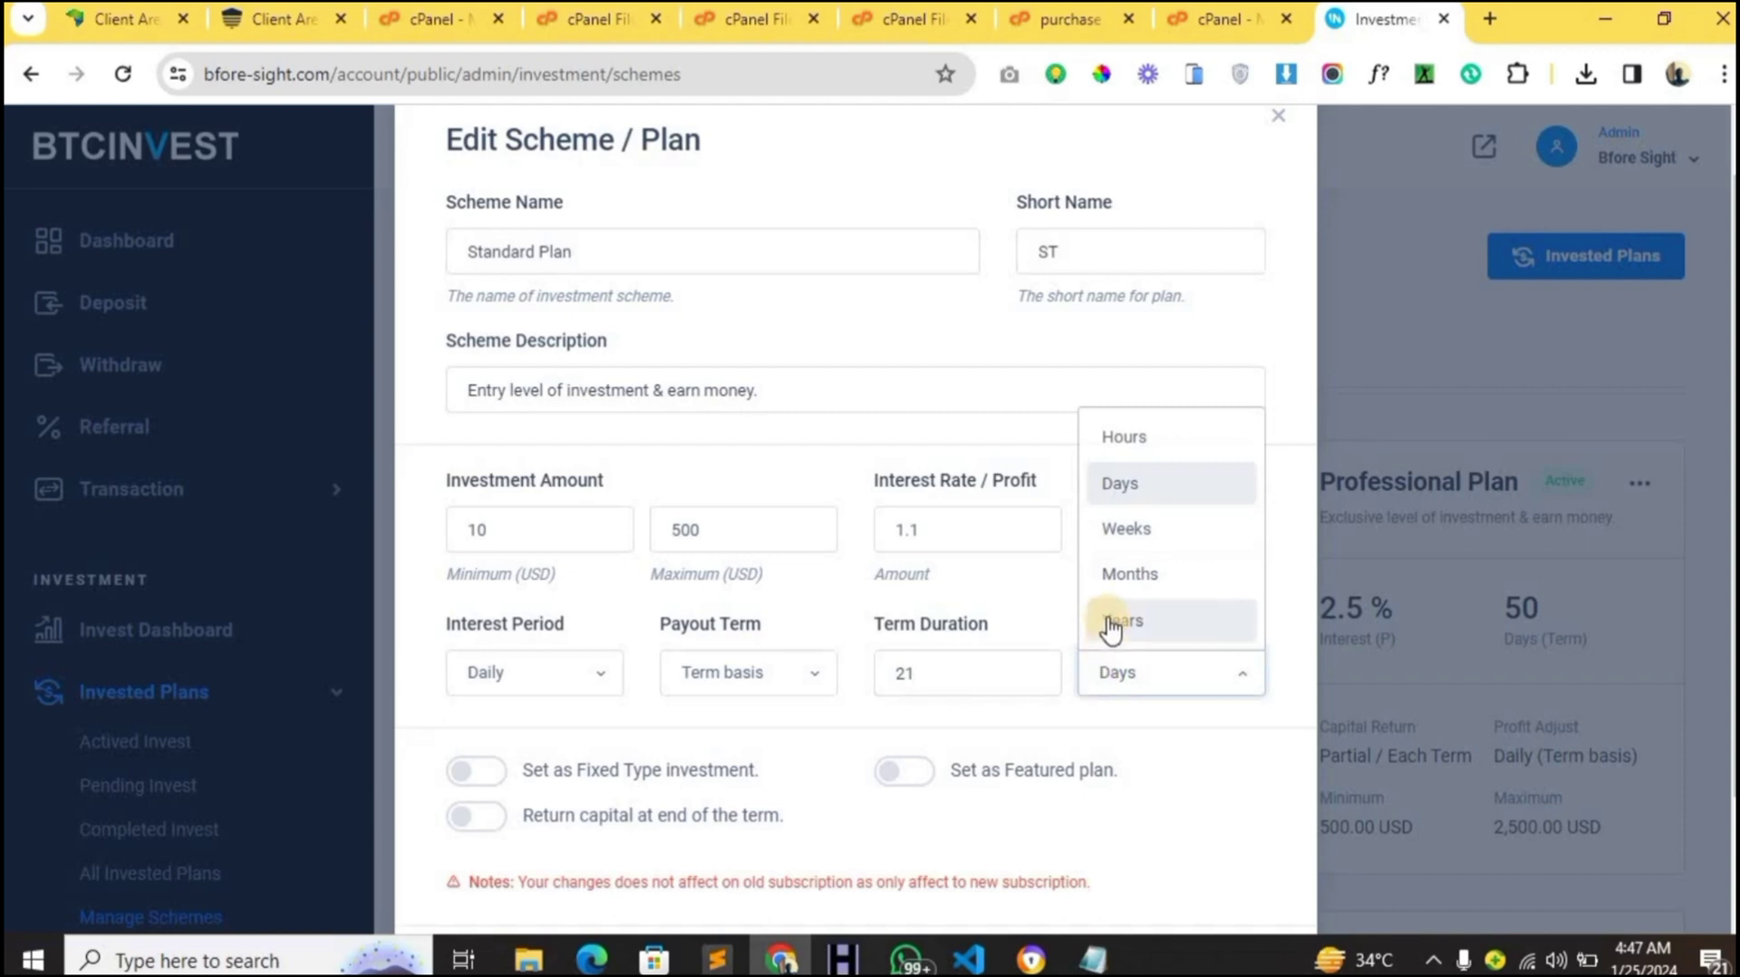
pyautogui.click(997, 628)
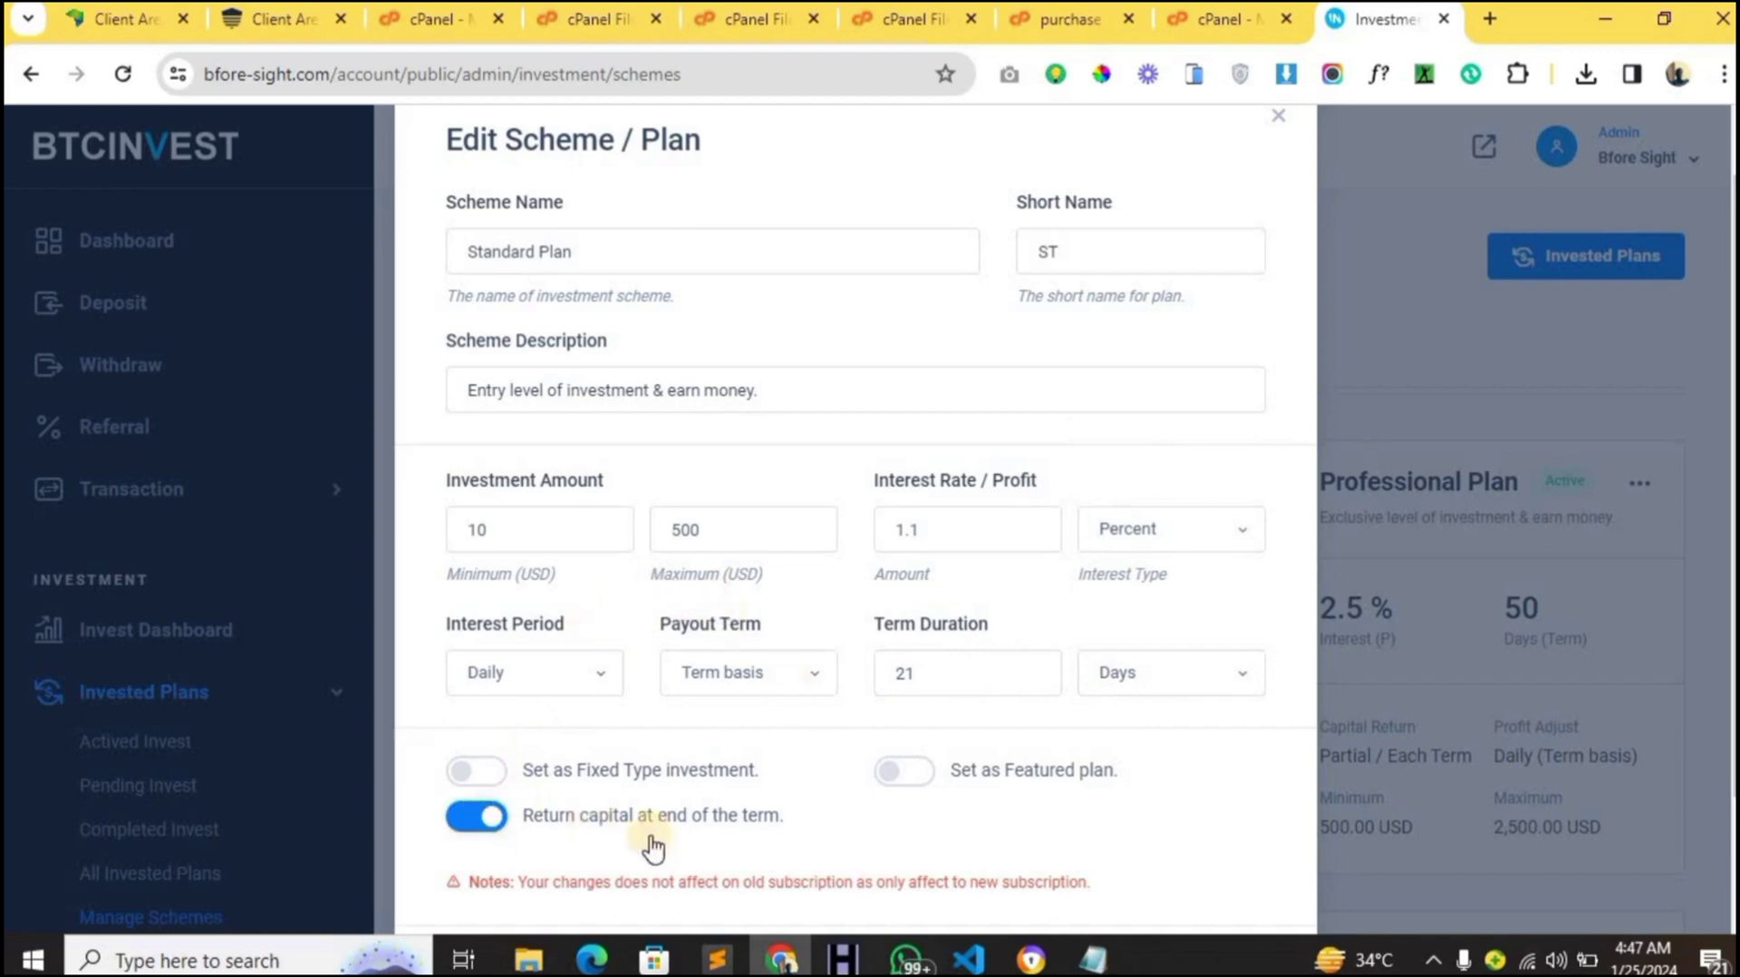
pyautogui.scroll(-2, 553, 845)
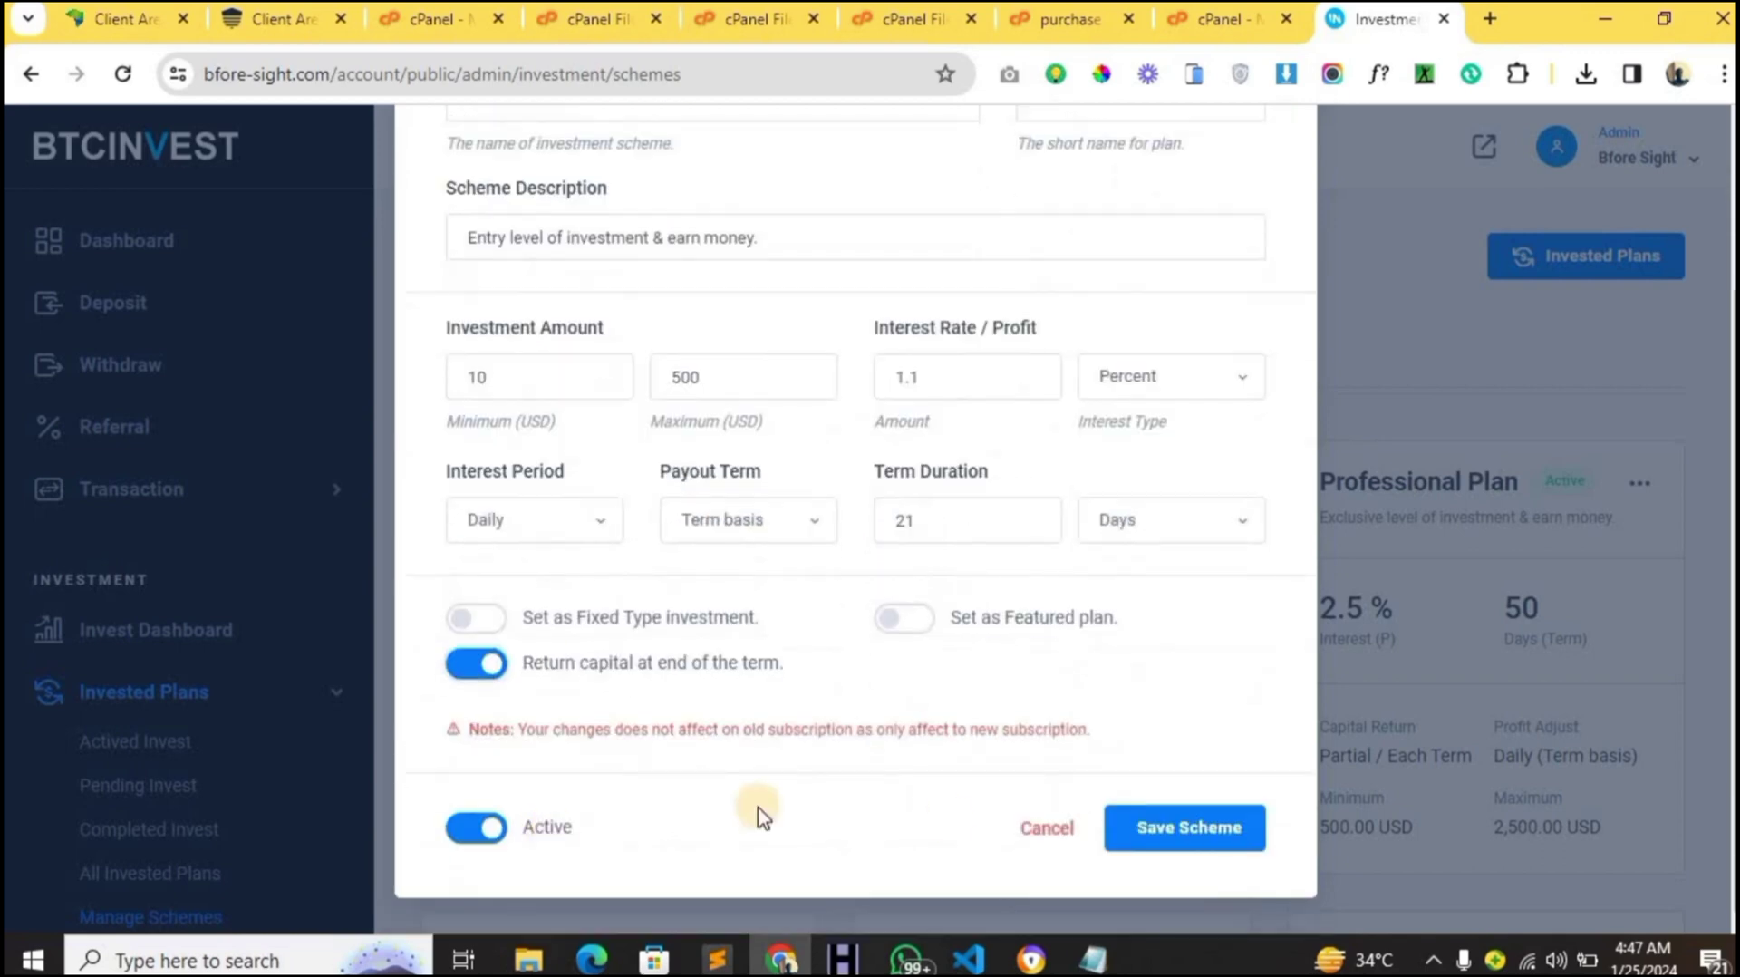
pyautogui.click(1140, 829)
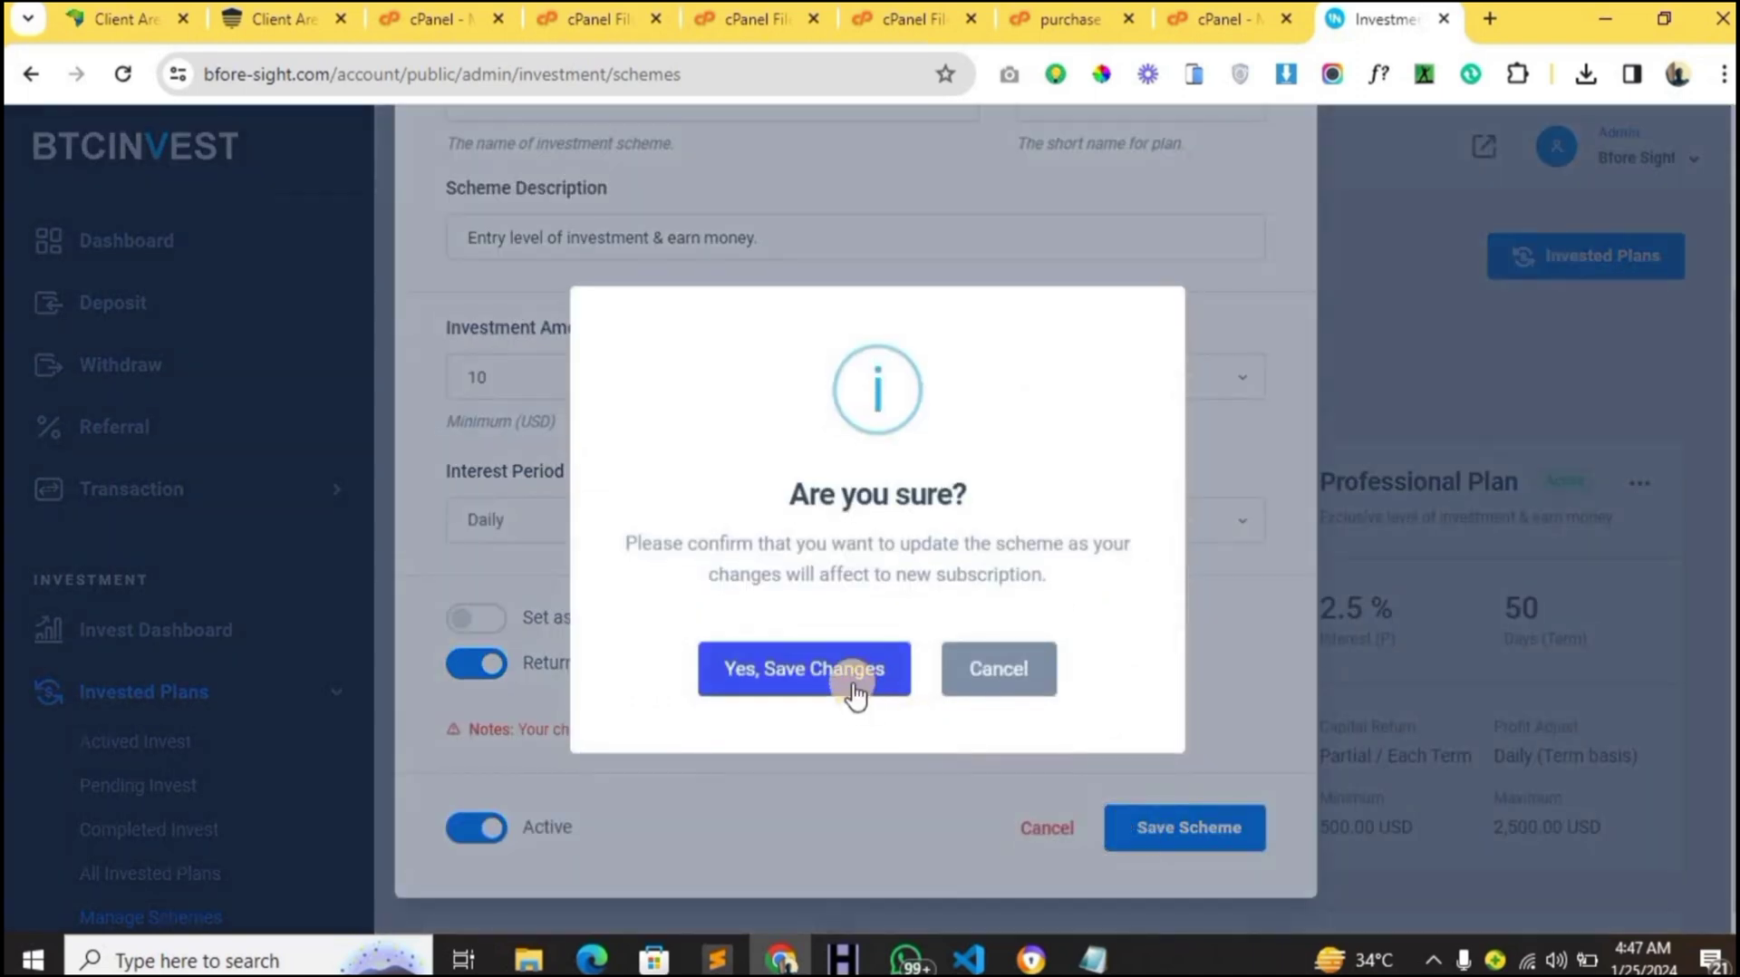
pyautogui.click(854, 691)
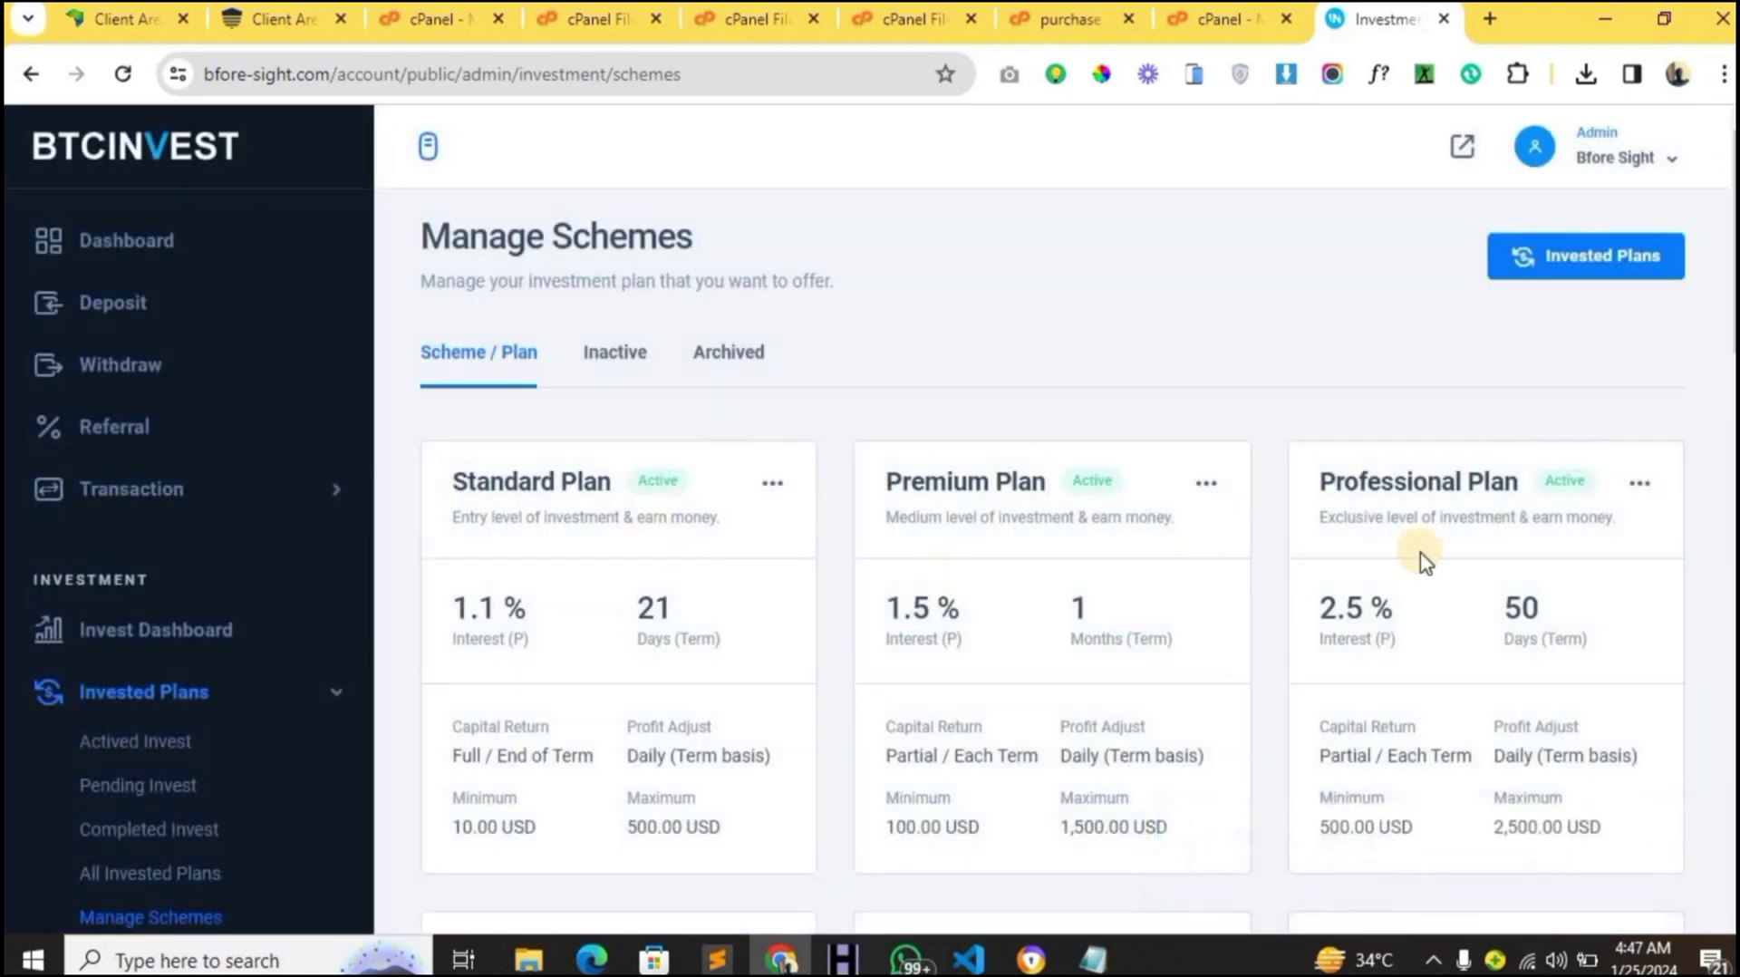
# - Scroll through the schemes, collapse Invested Plans, and expand Manage Users to list Active, All Users, Administrator
pyautogui.scroll(-3, 1426, 562)
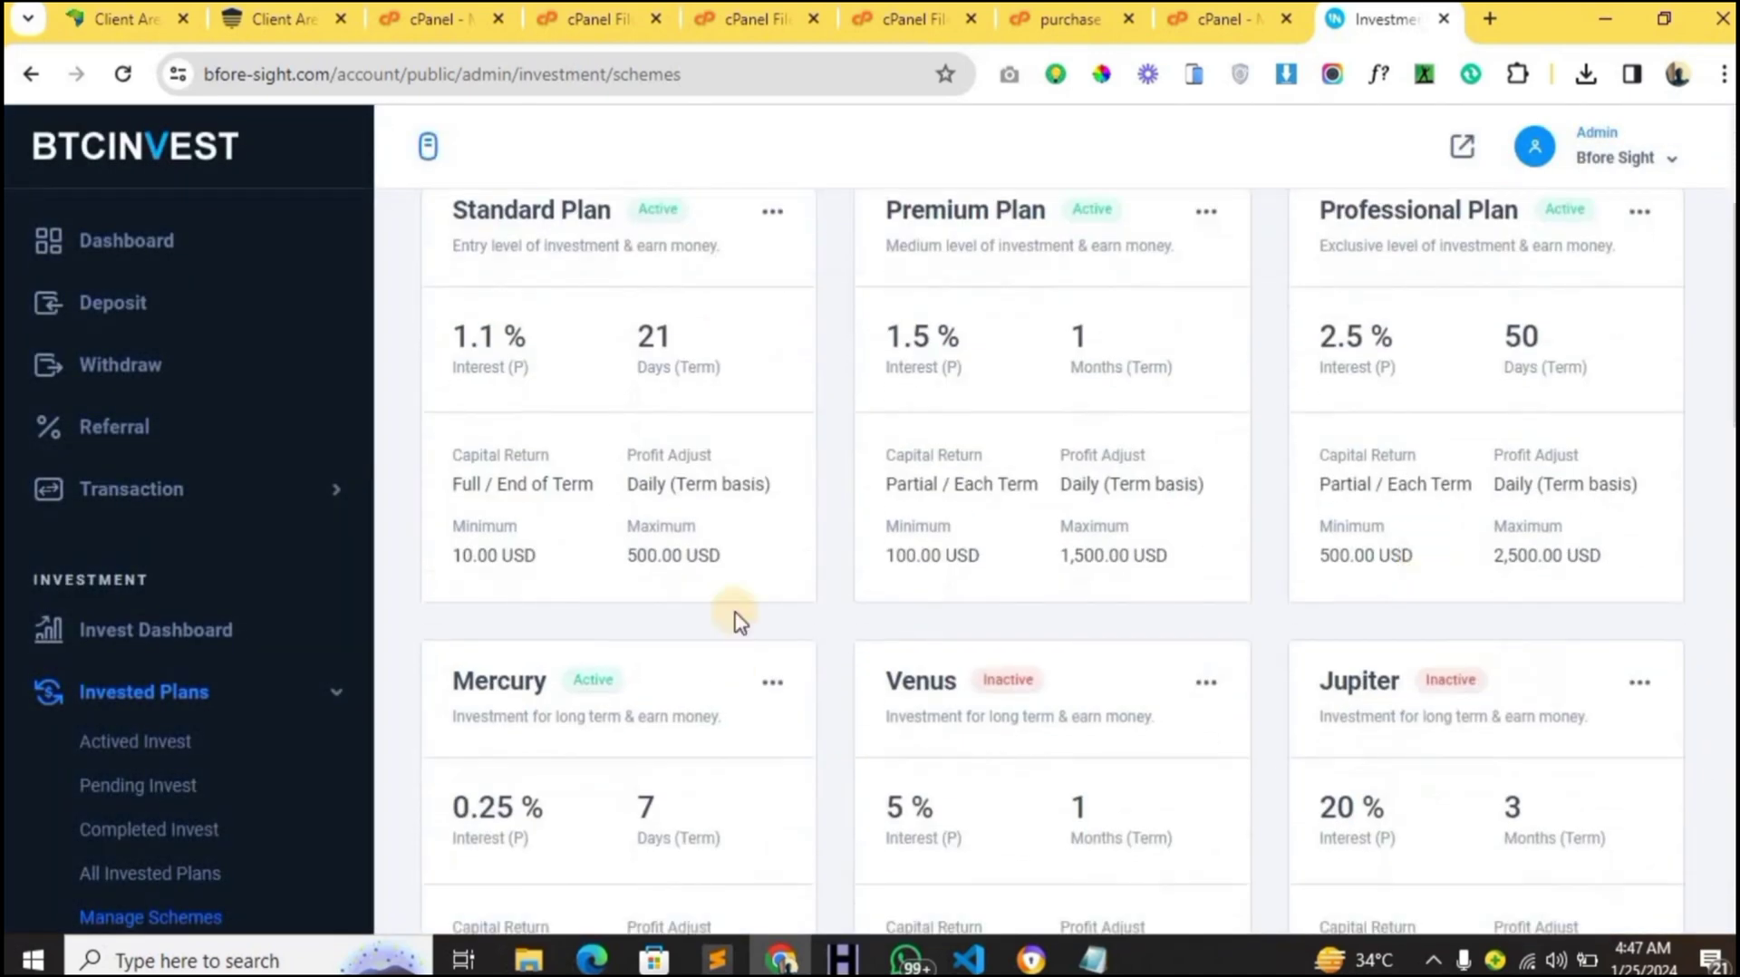
pyautogui.scroll(-1, 578, 634)
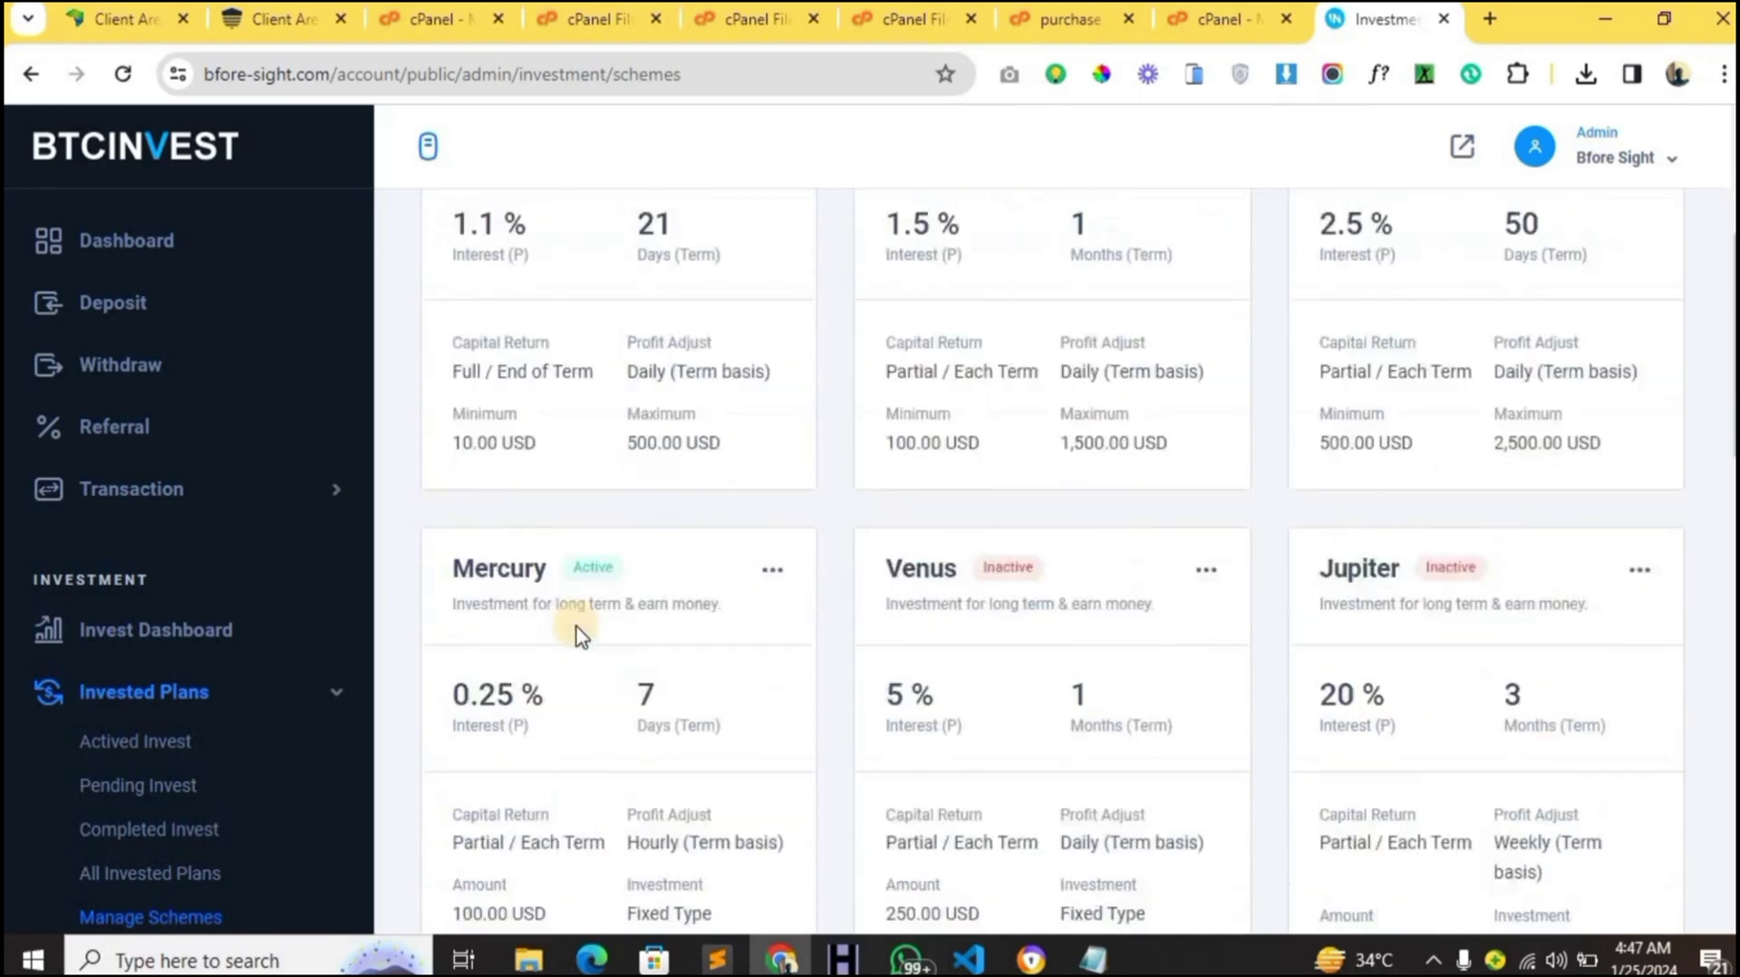
pyautogui.scroll(-4, 584, 616)
pyautogui.scroll(7, 594, 590)
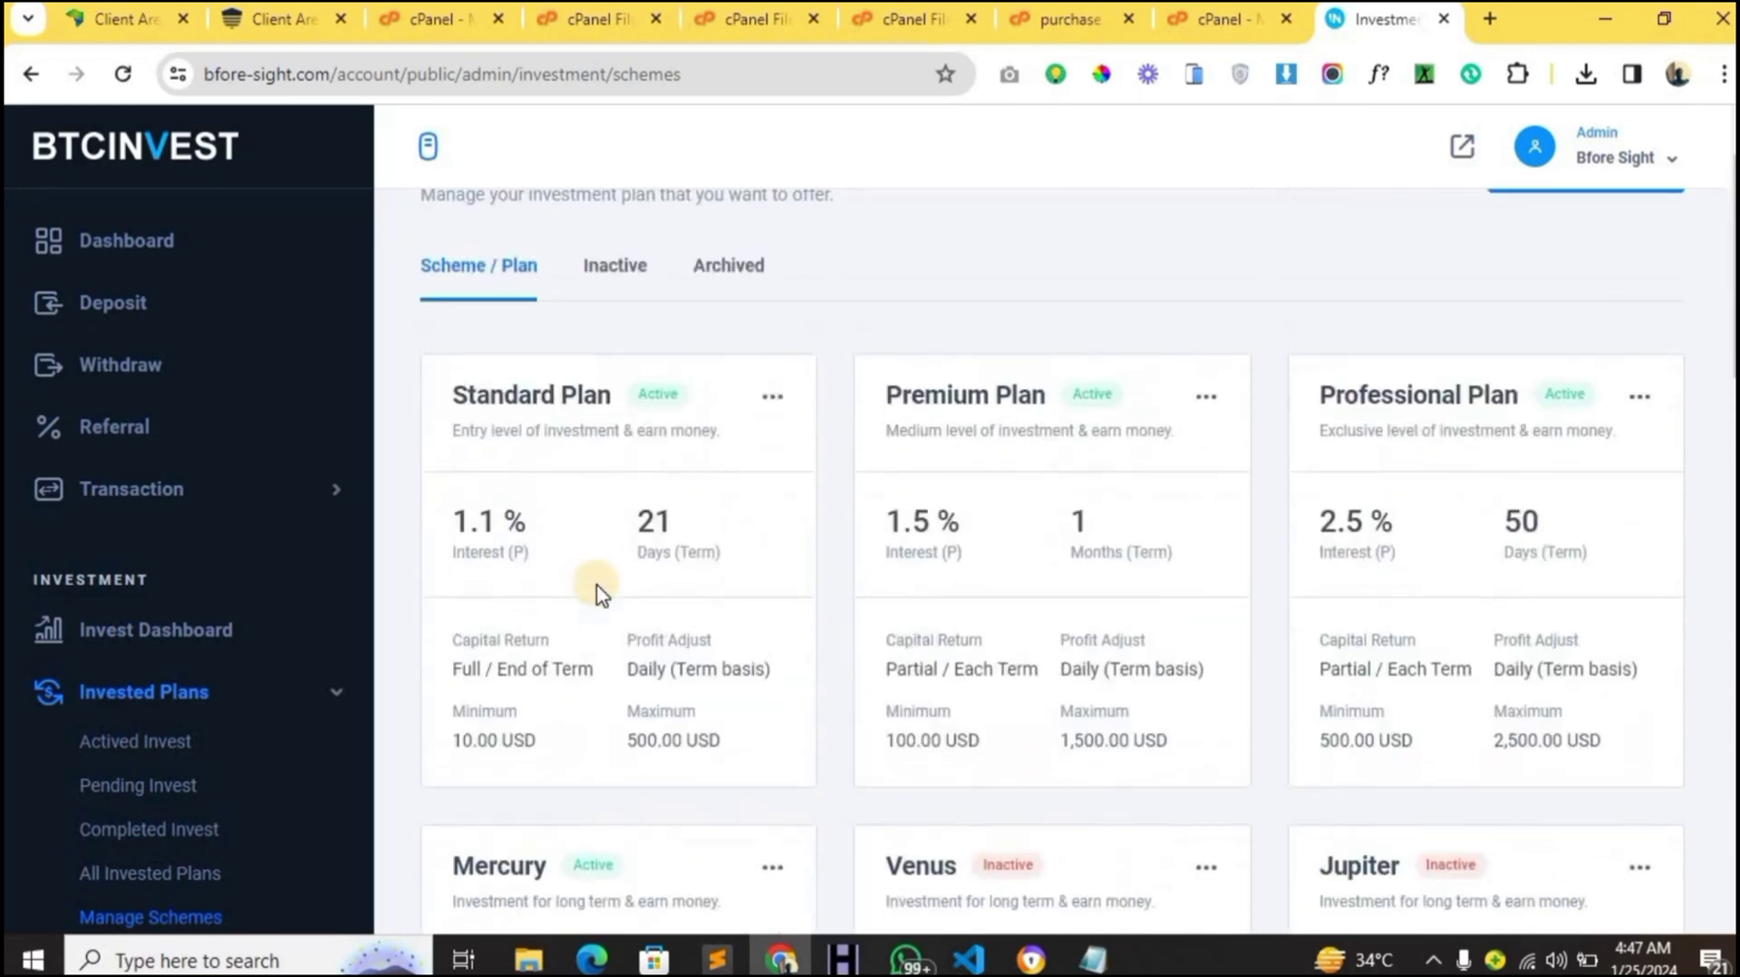
pyautogui.scroll(2, 184, 623)
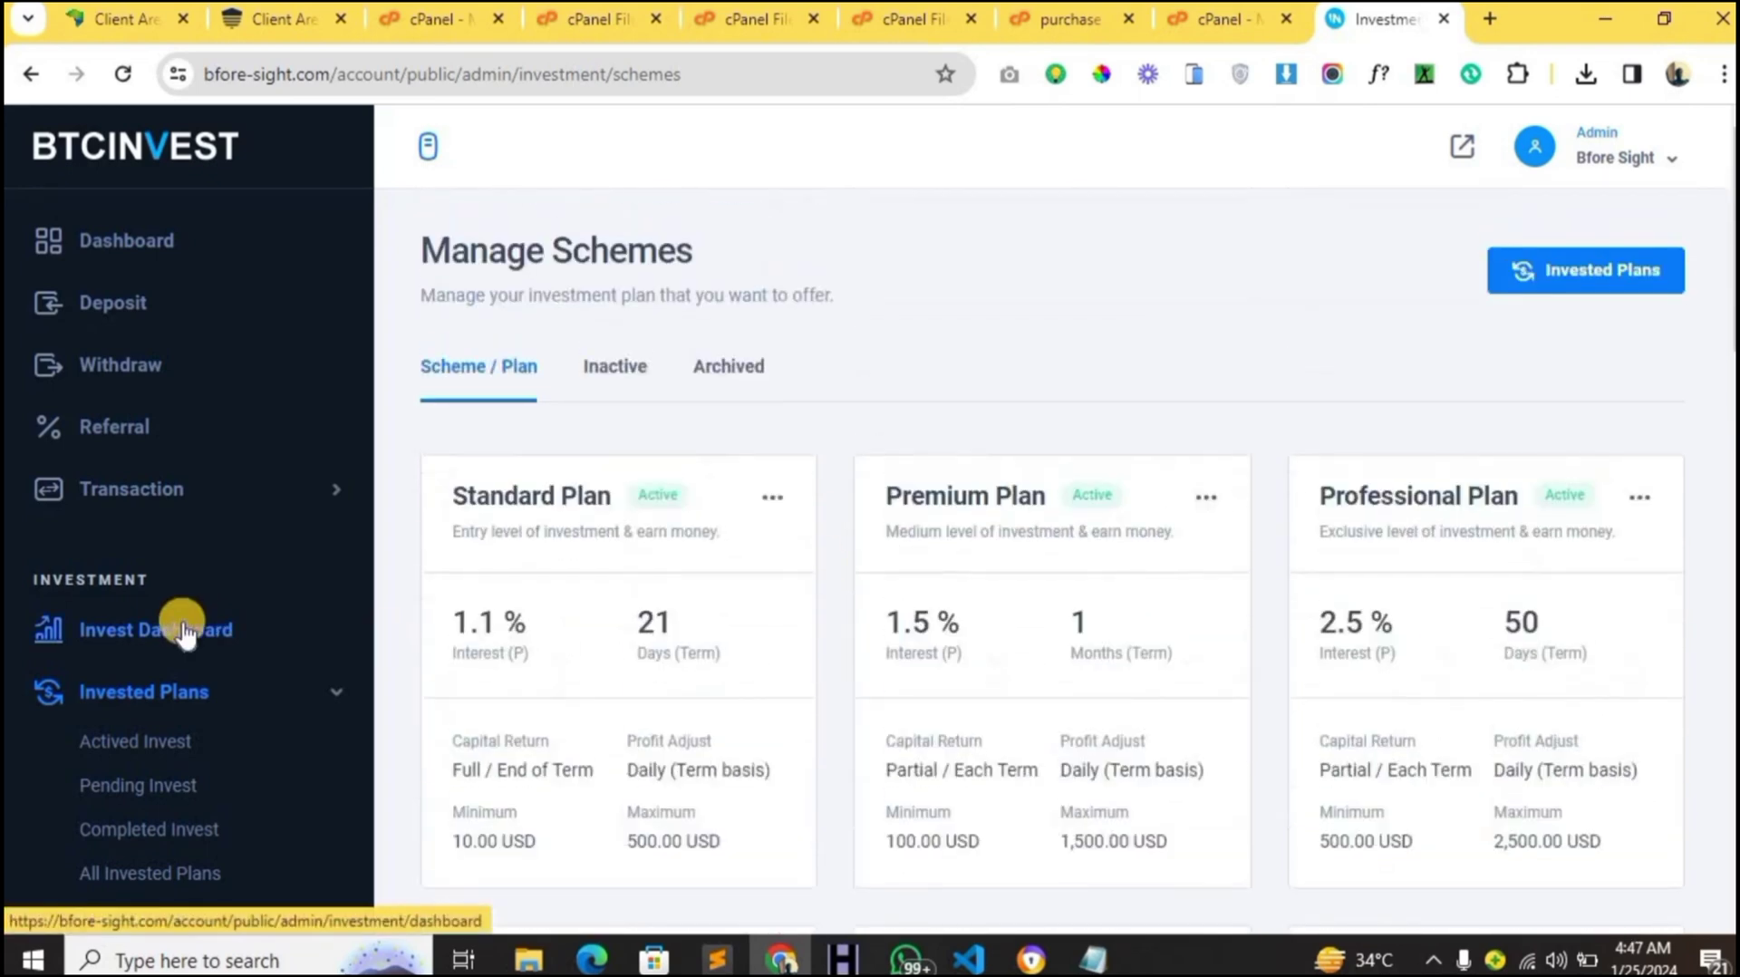
pyautogui.click(345, 696)
pyautogui.scroll(-3, 345, 705)
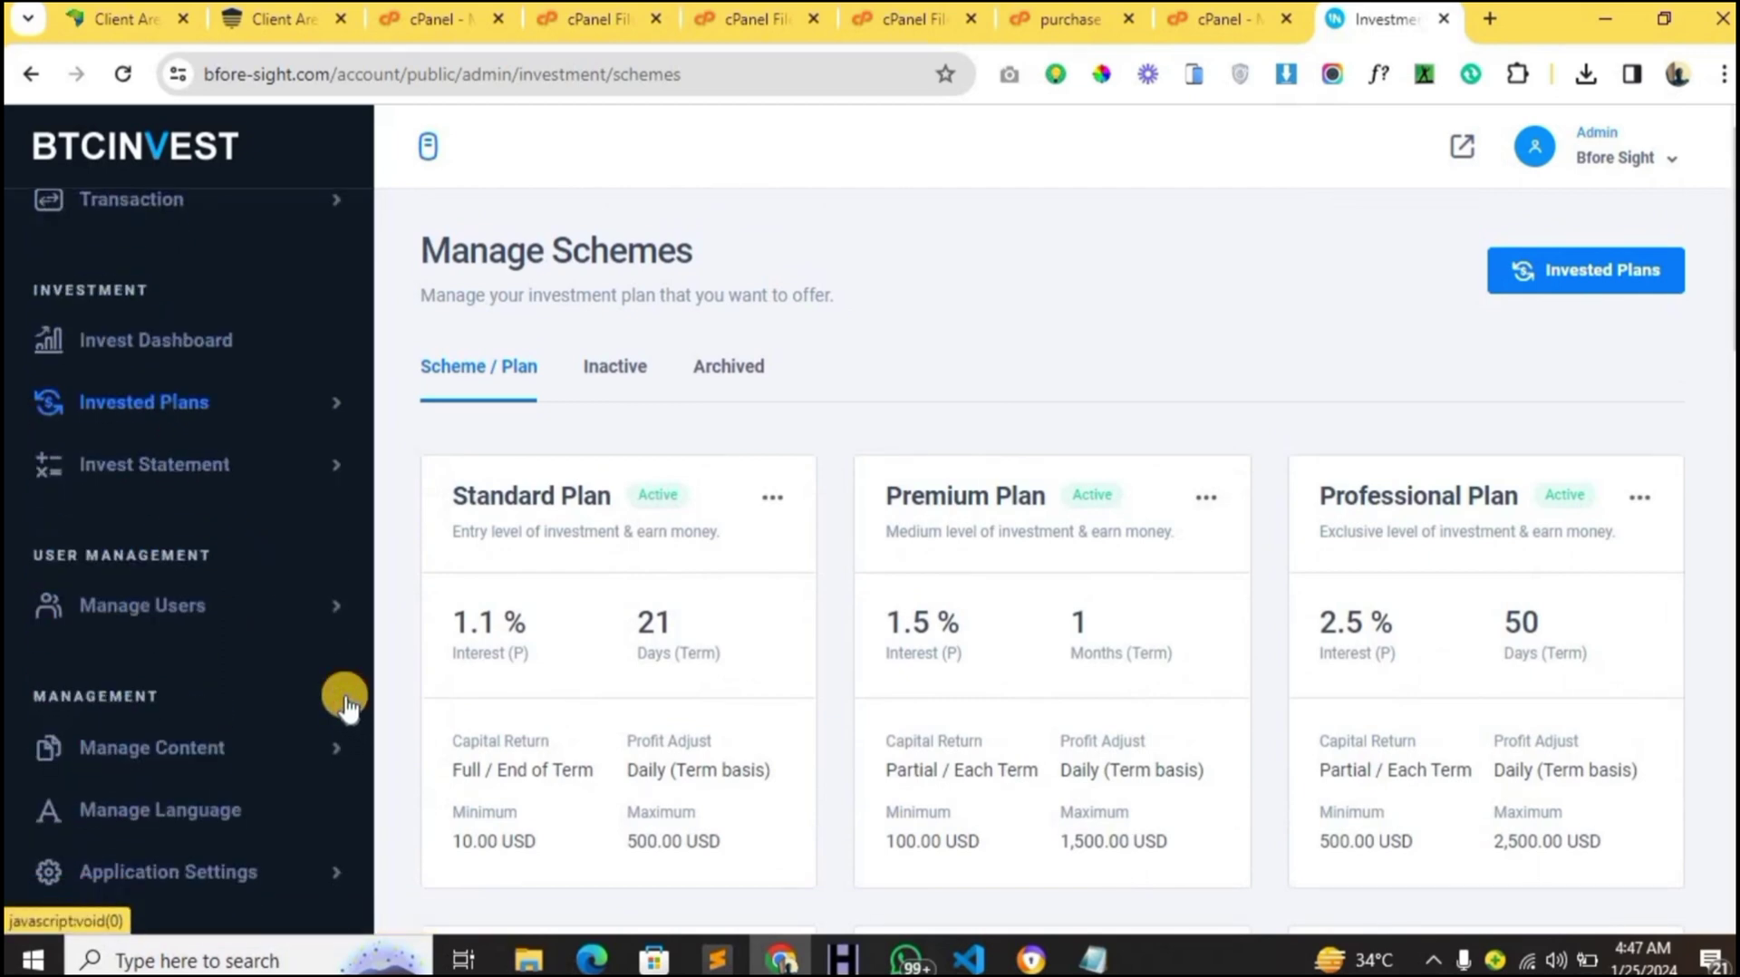
pyautogui.click(323, 602)
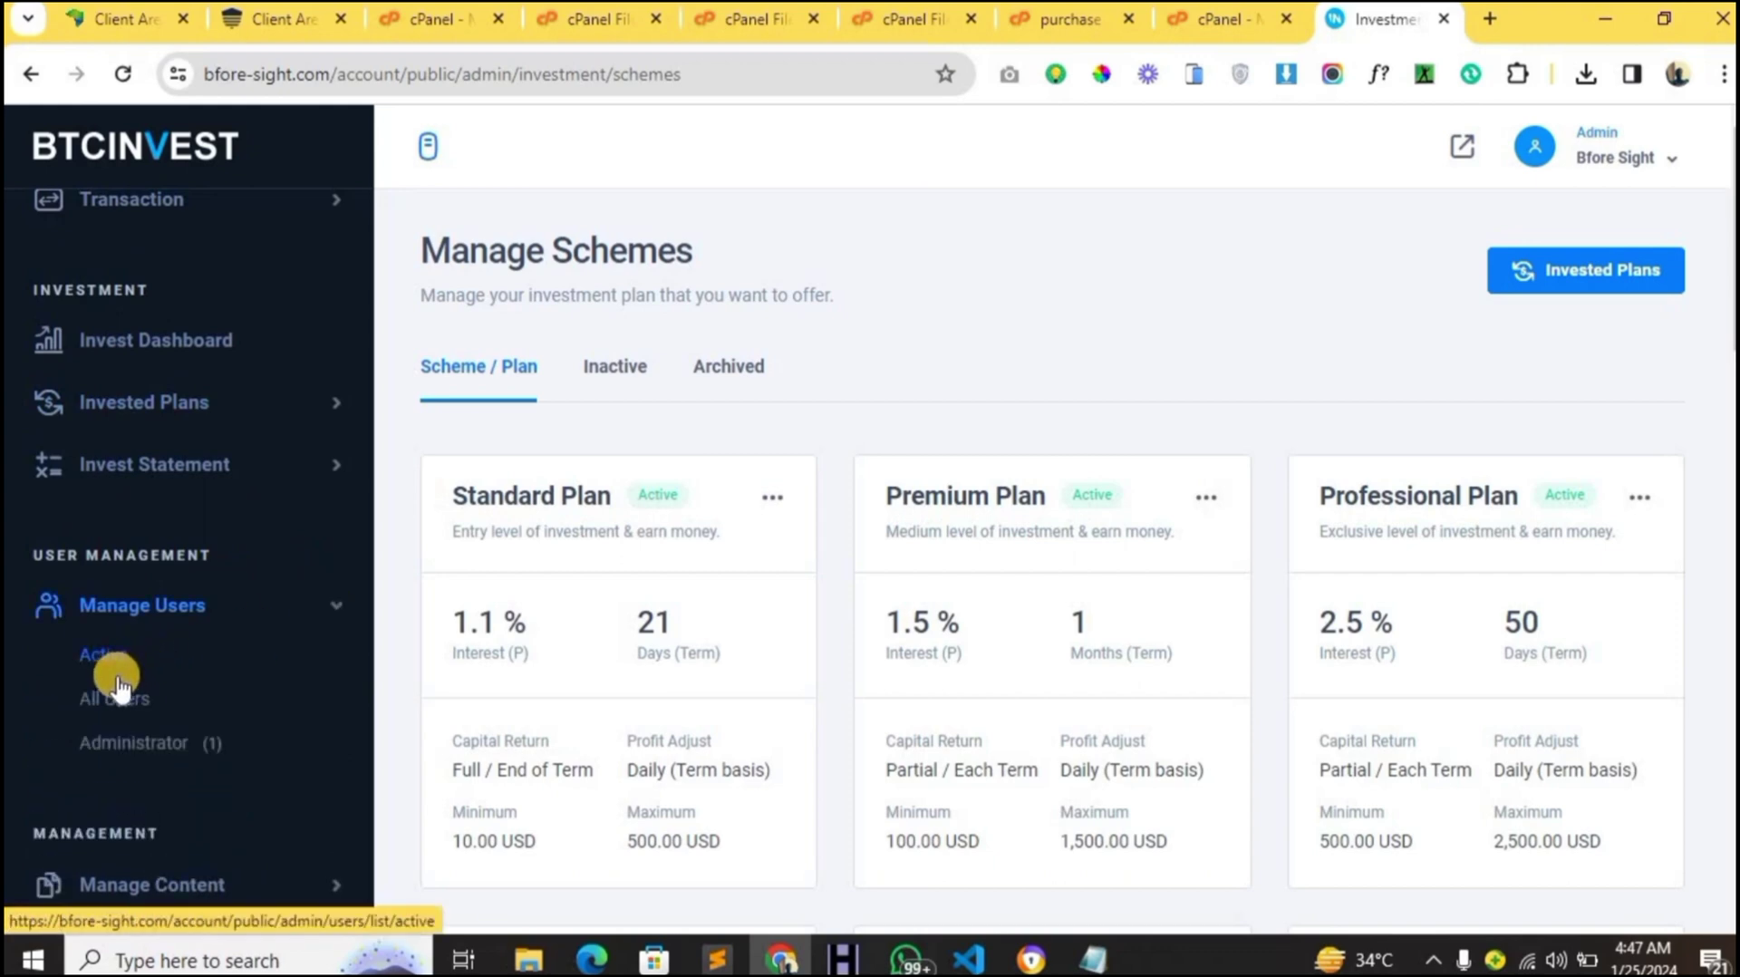
# - Open All Users, confirm the list is empty, and try adding a new user
pyautogui.click(120, 700)
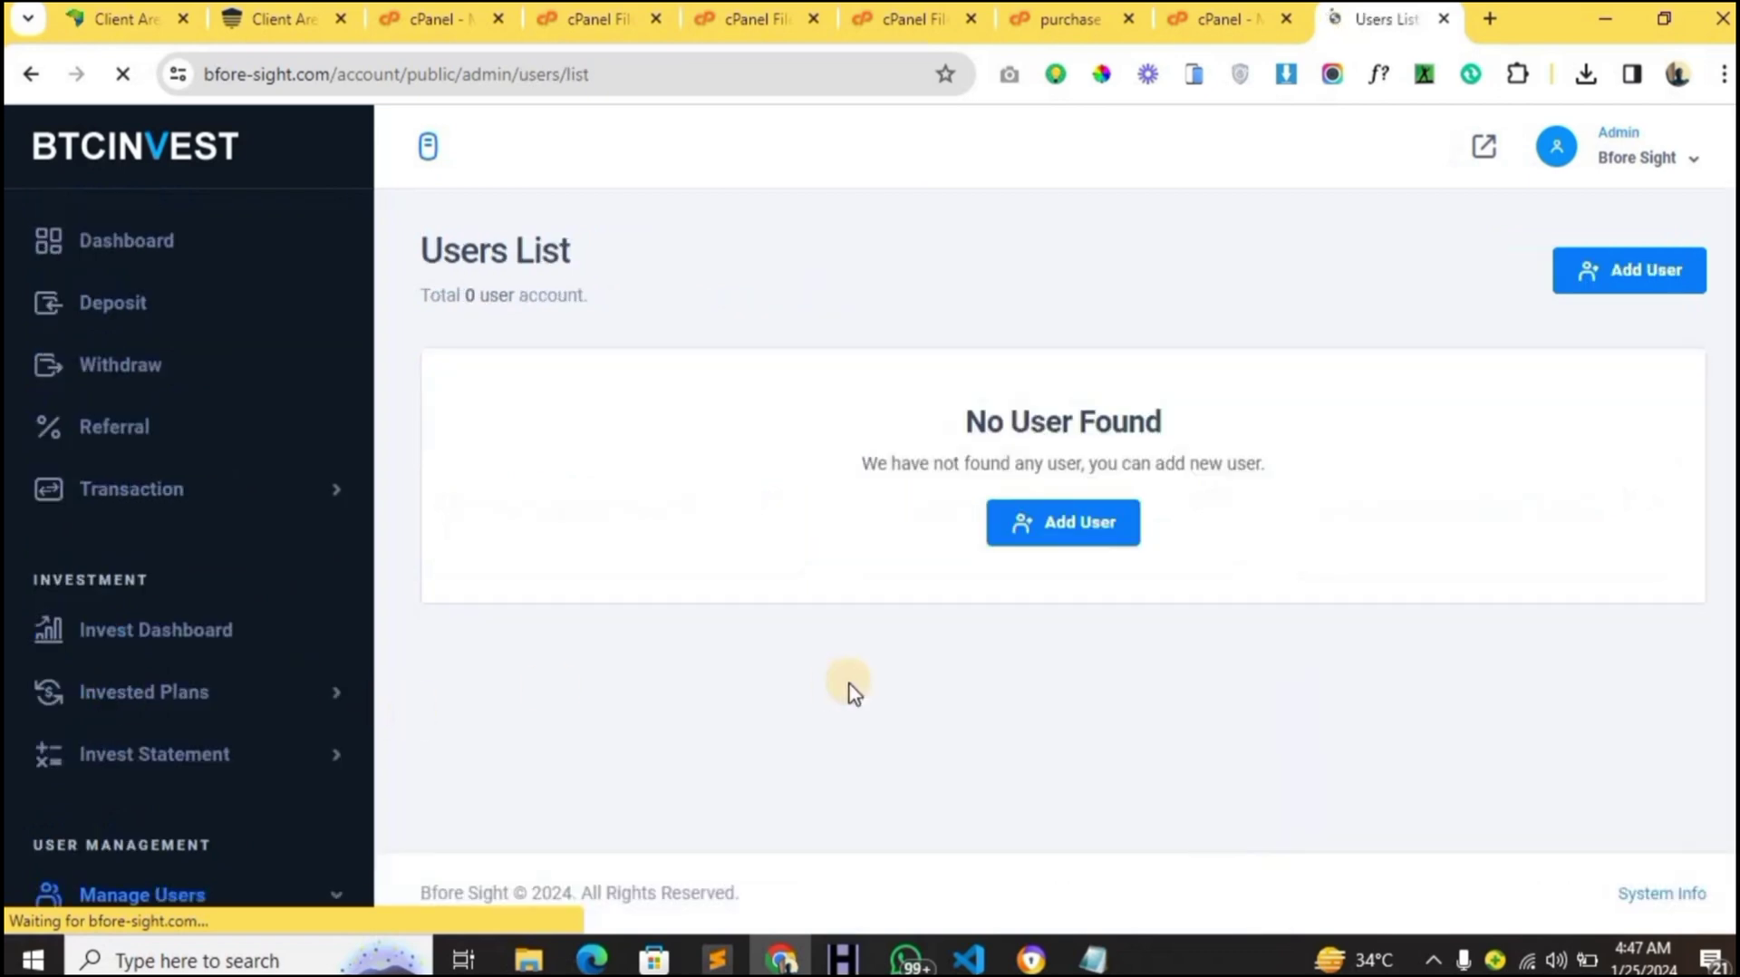
pyautogui.click(1047, 530)
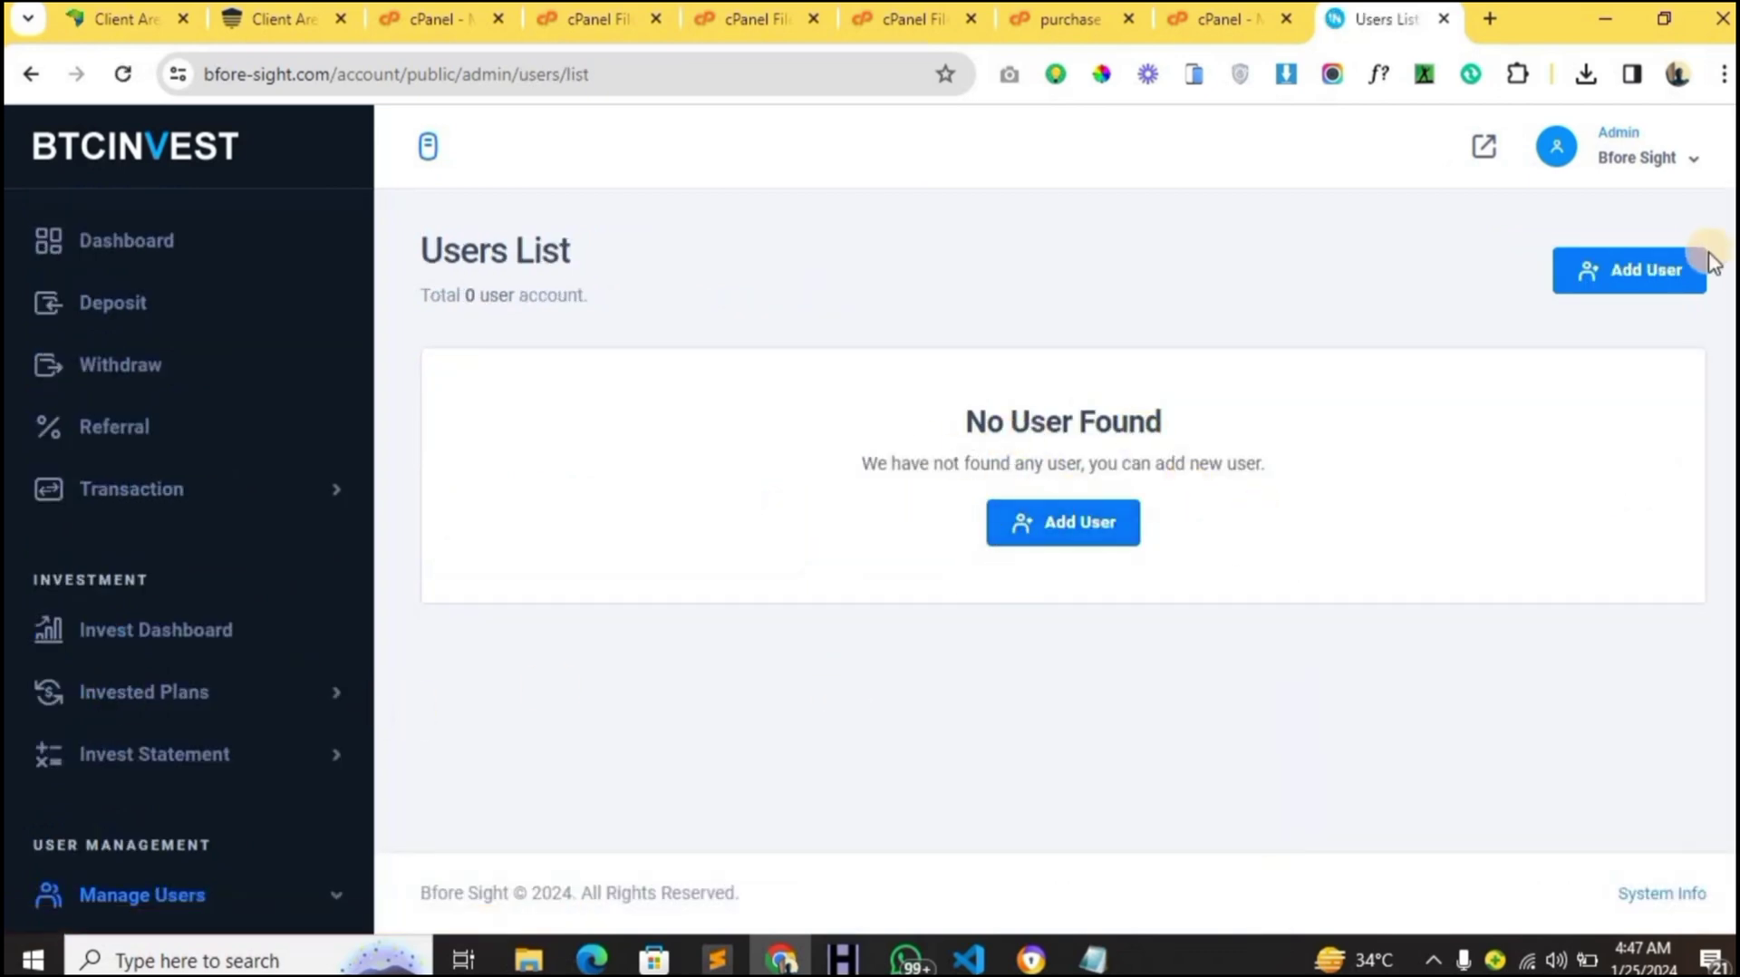
pyautogui.click(1680, 274)
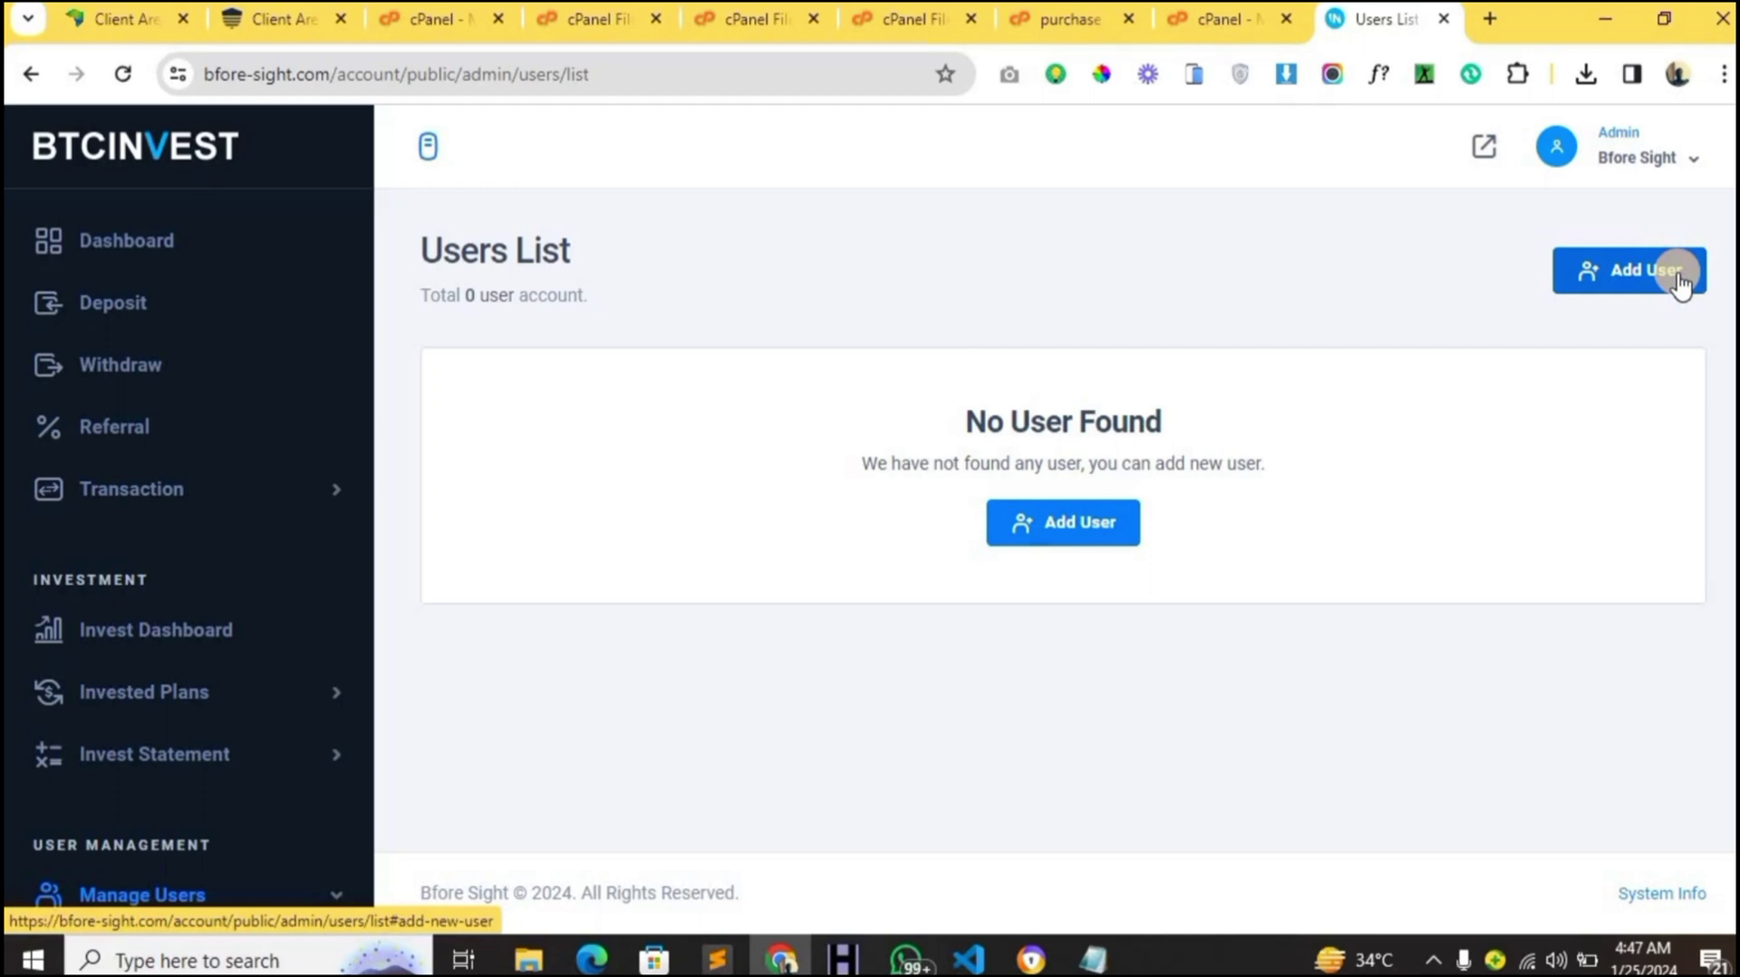
pyautogui.click(1637, 277)
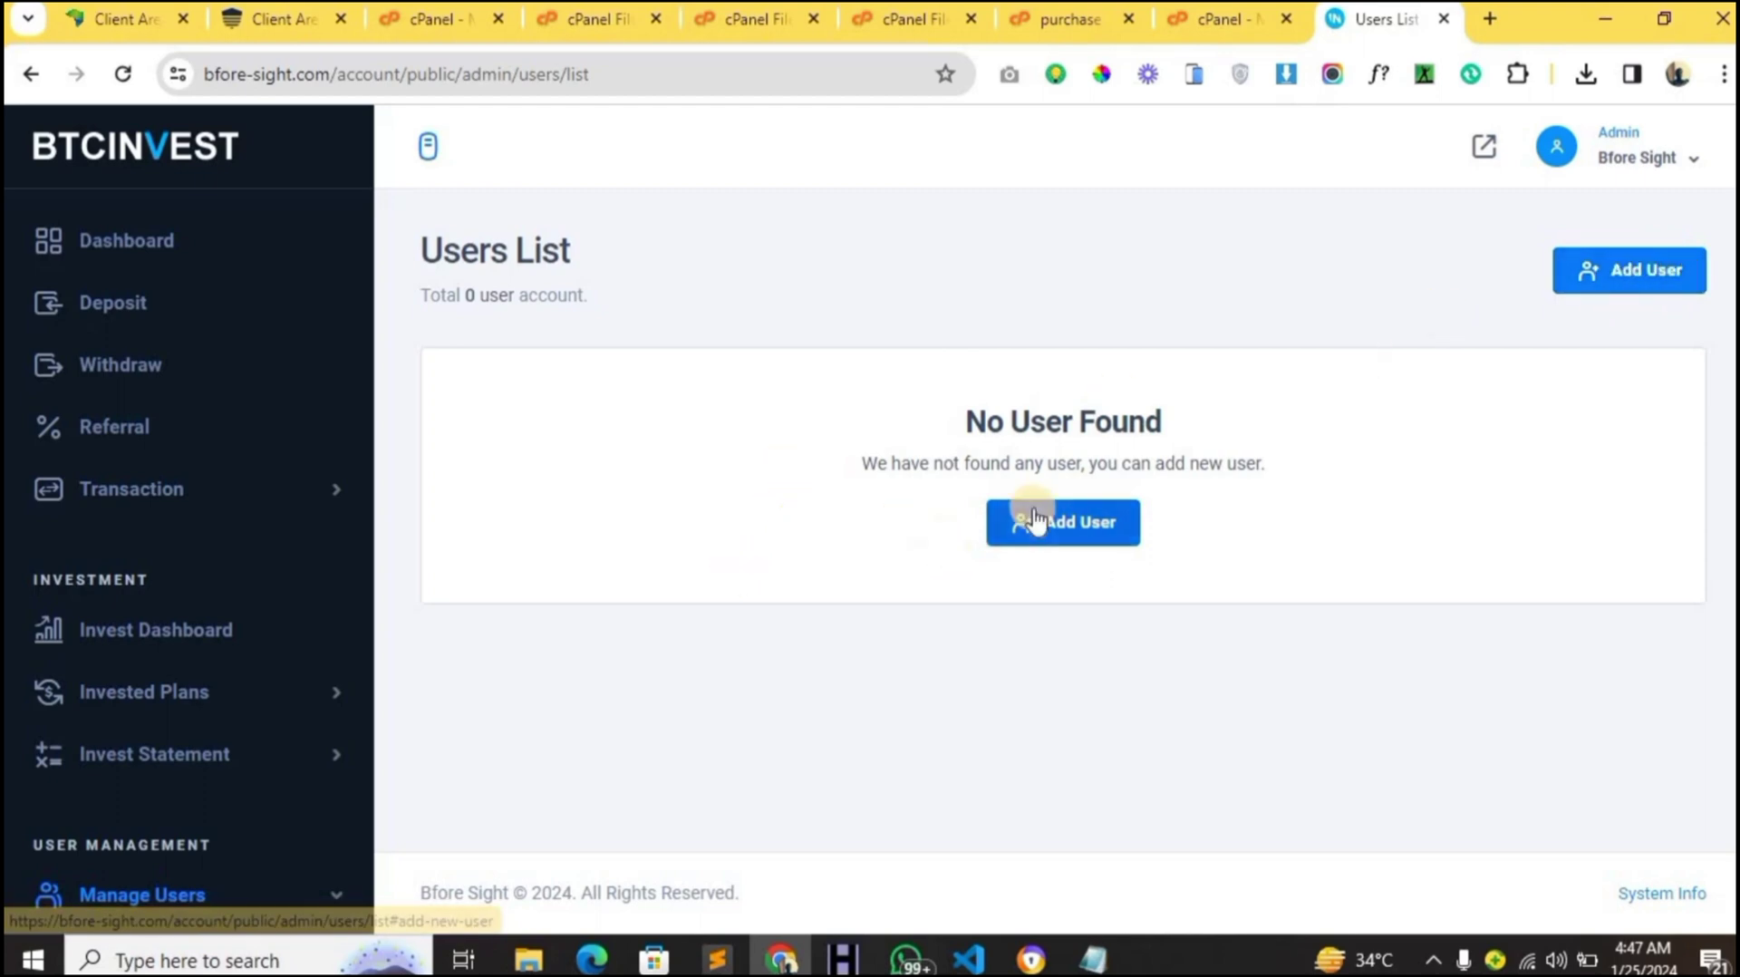
# - Scroll the empty users page, then go to the Deposits page
pyautogui.scroll(-4, 285, 598)
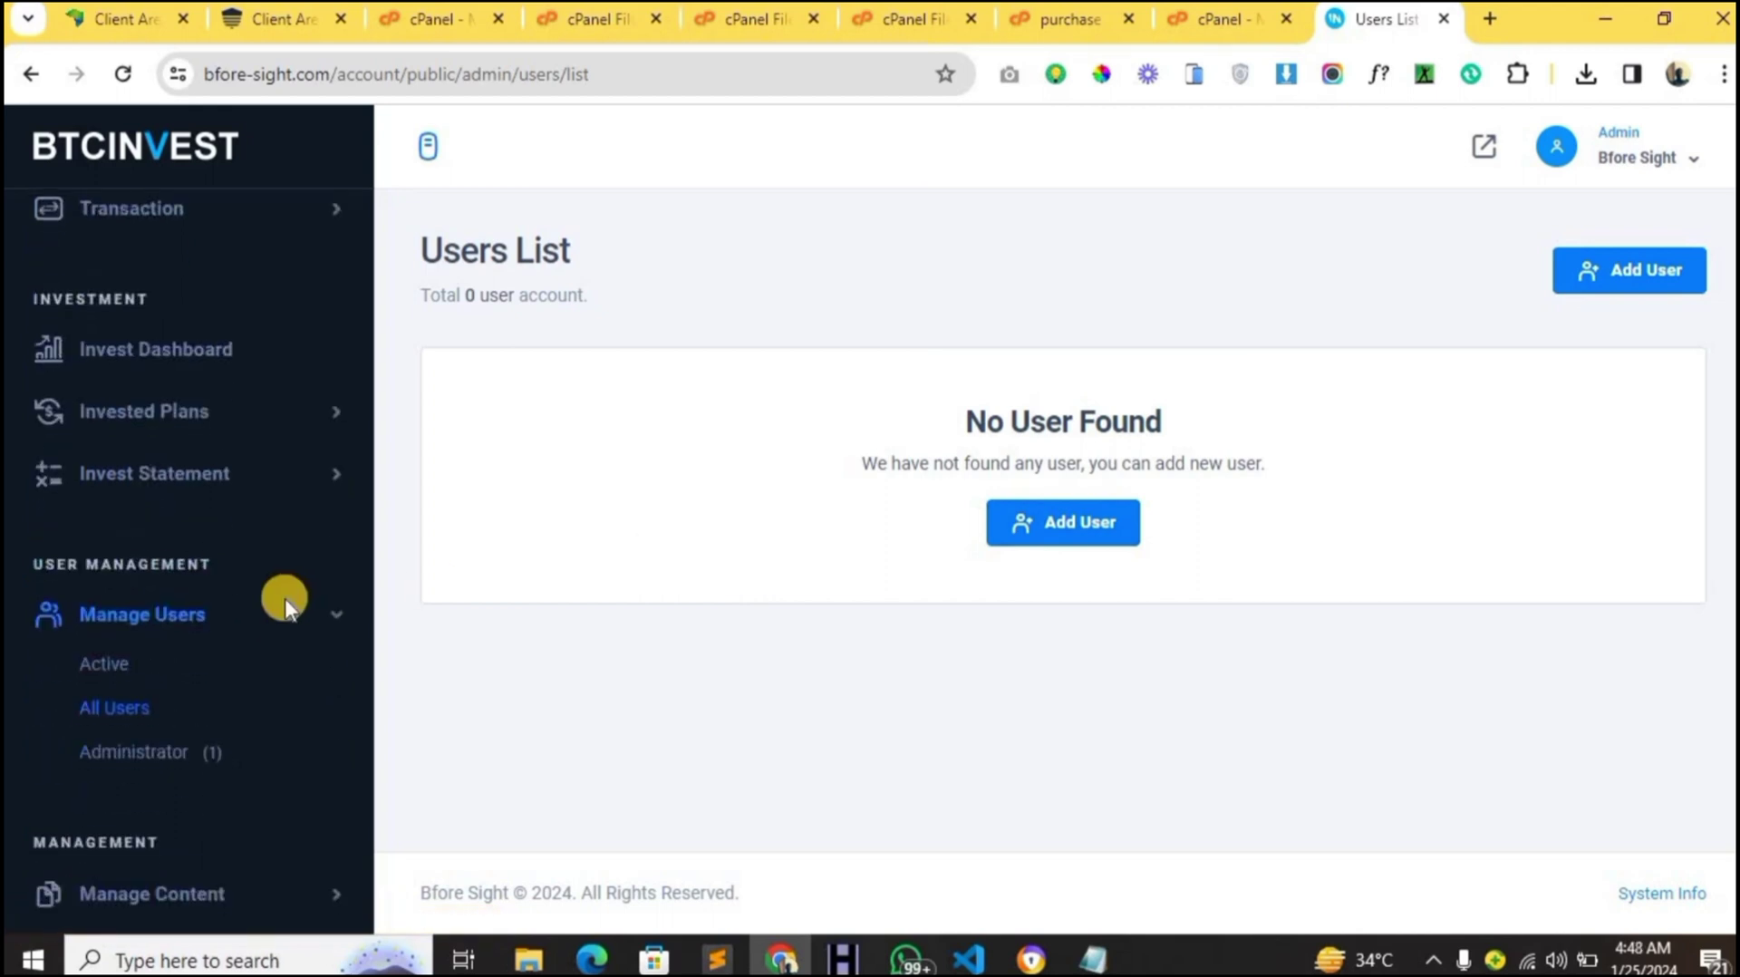
pyautogui.scroll(4, 285, 598)
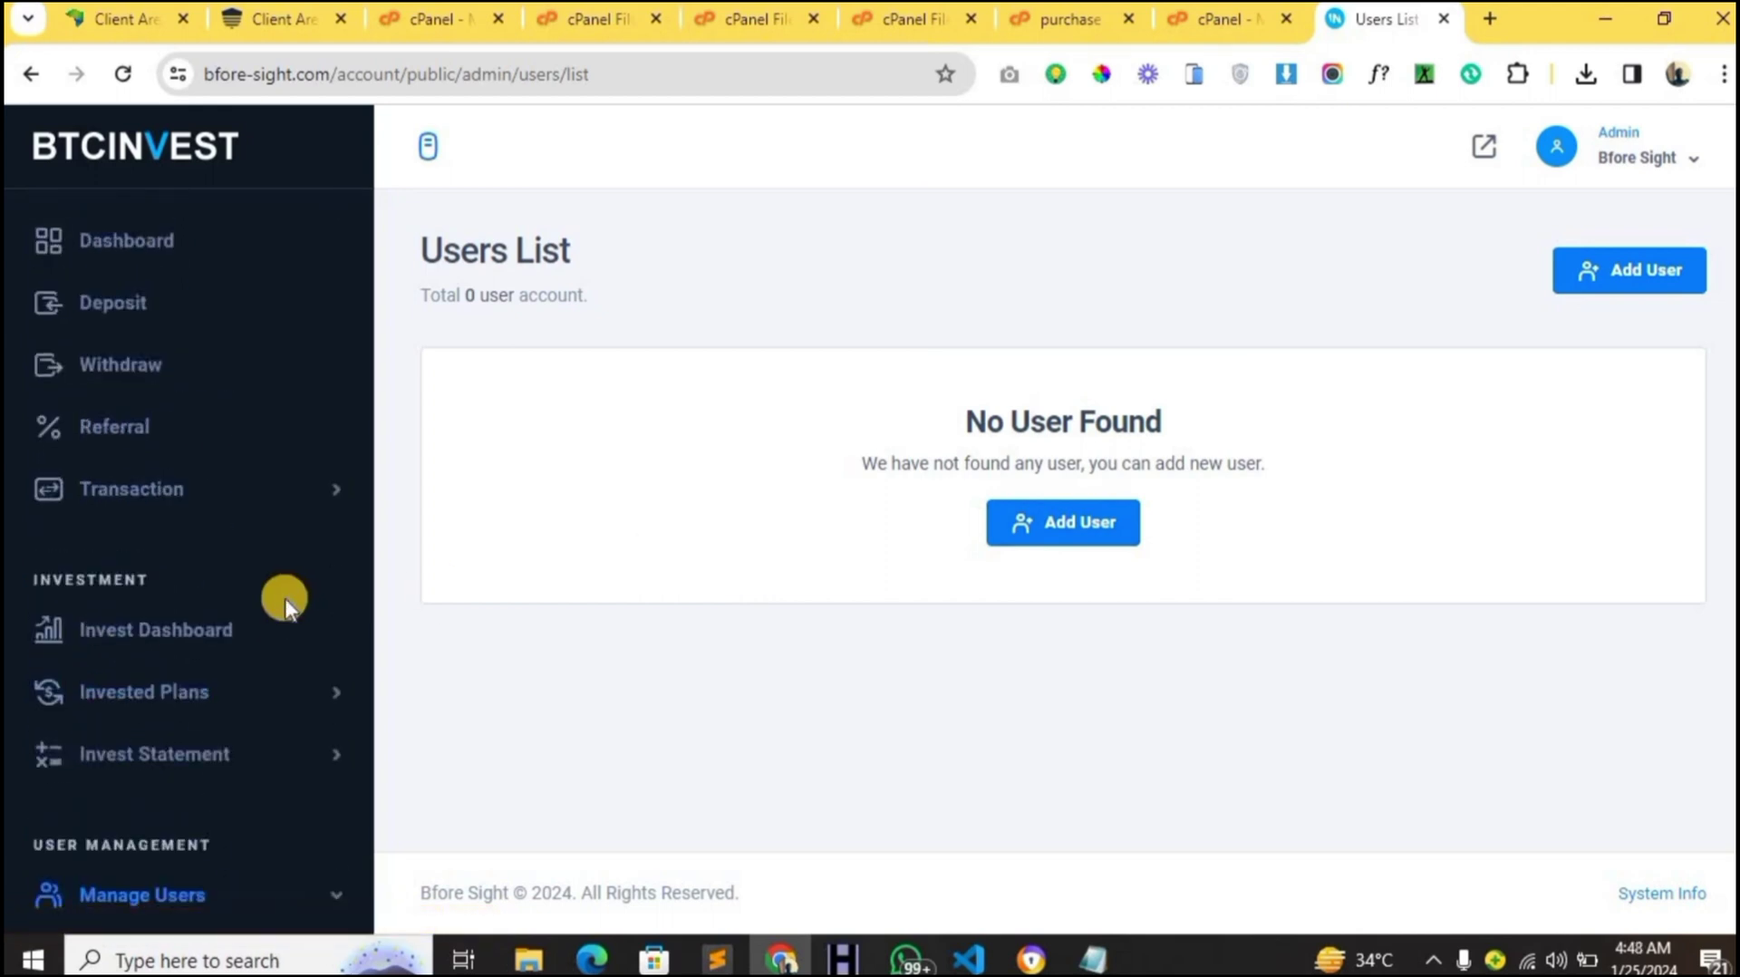
pyautogui.scroll(-2, 252, 578)
pyautogui.scroll(2, 253, 578)
pyautogui.scroll(-2, 256, 410)
pyautogui.scroll(2, 256, 415)
pyautogui.click(143, 321)
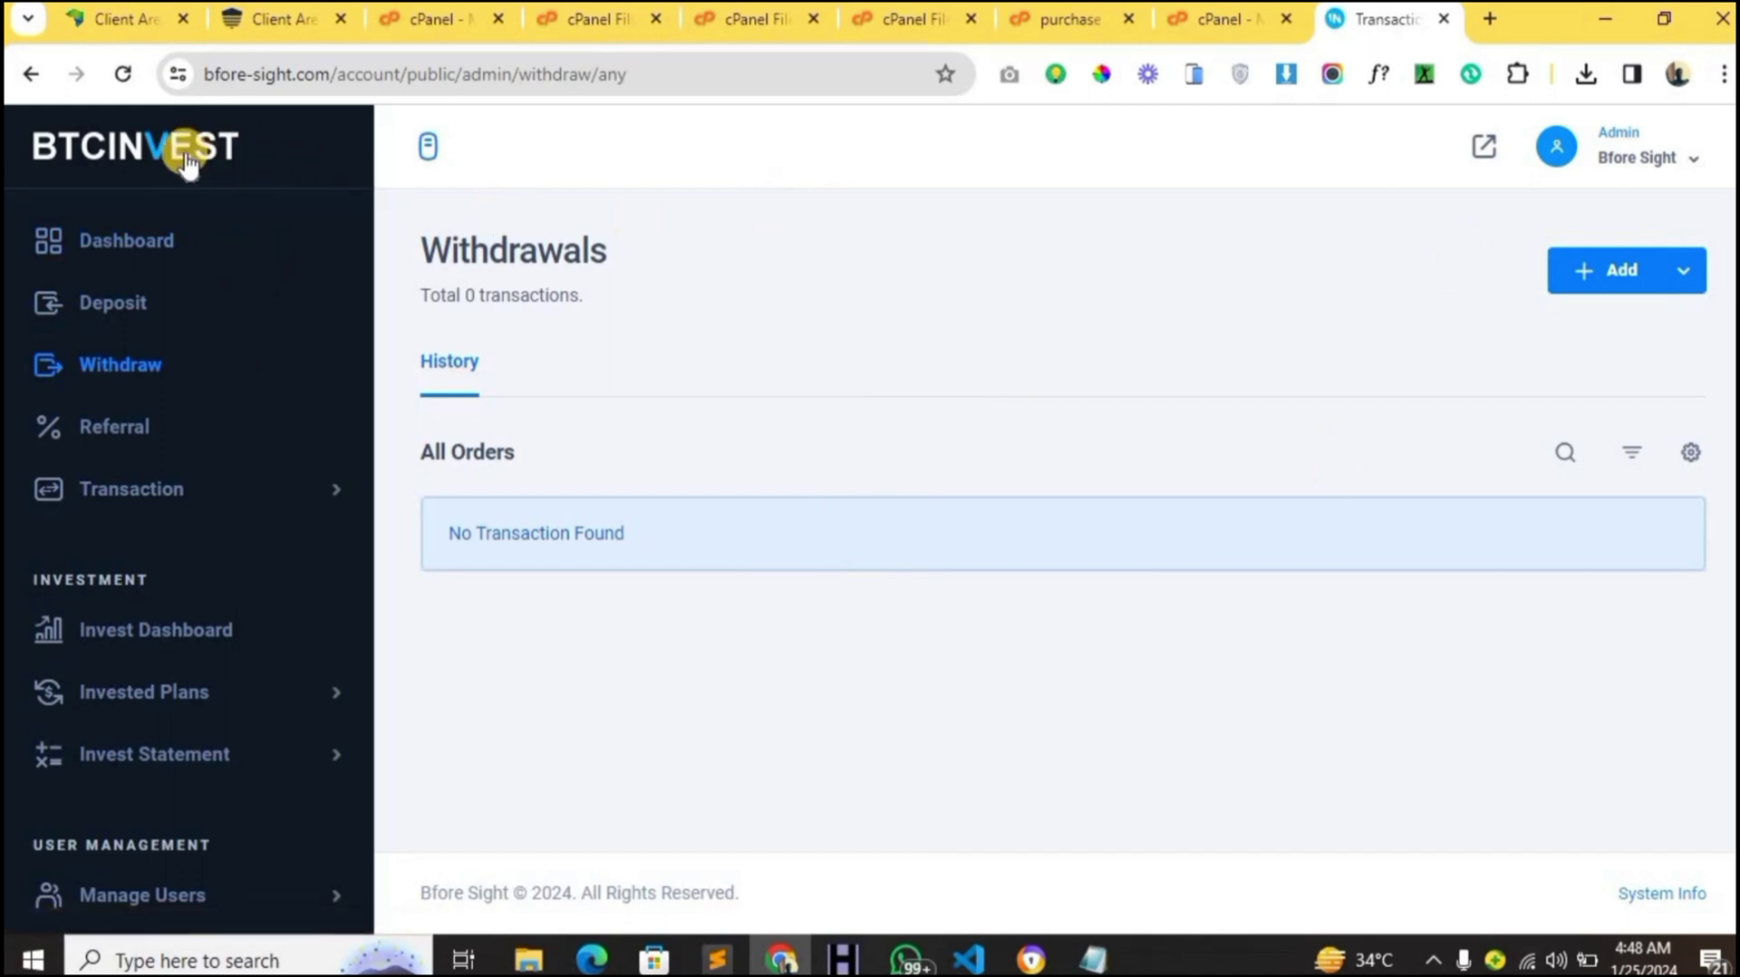
# - Review the Application Settings General page's timezone, date format and decimal options, then go to Brands & Theming
pyautogui.scroll(-3, 286, 723)
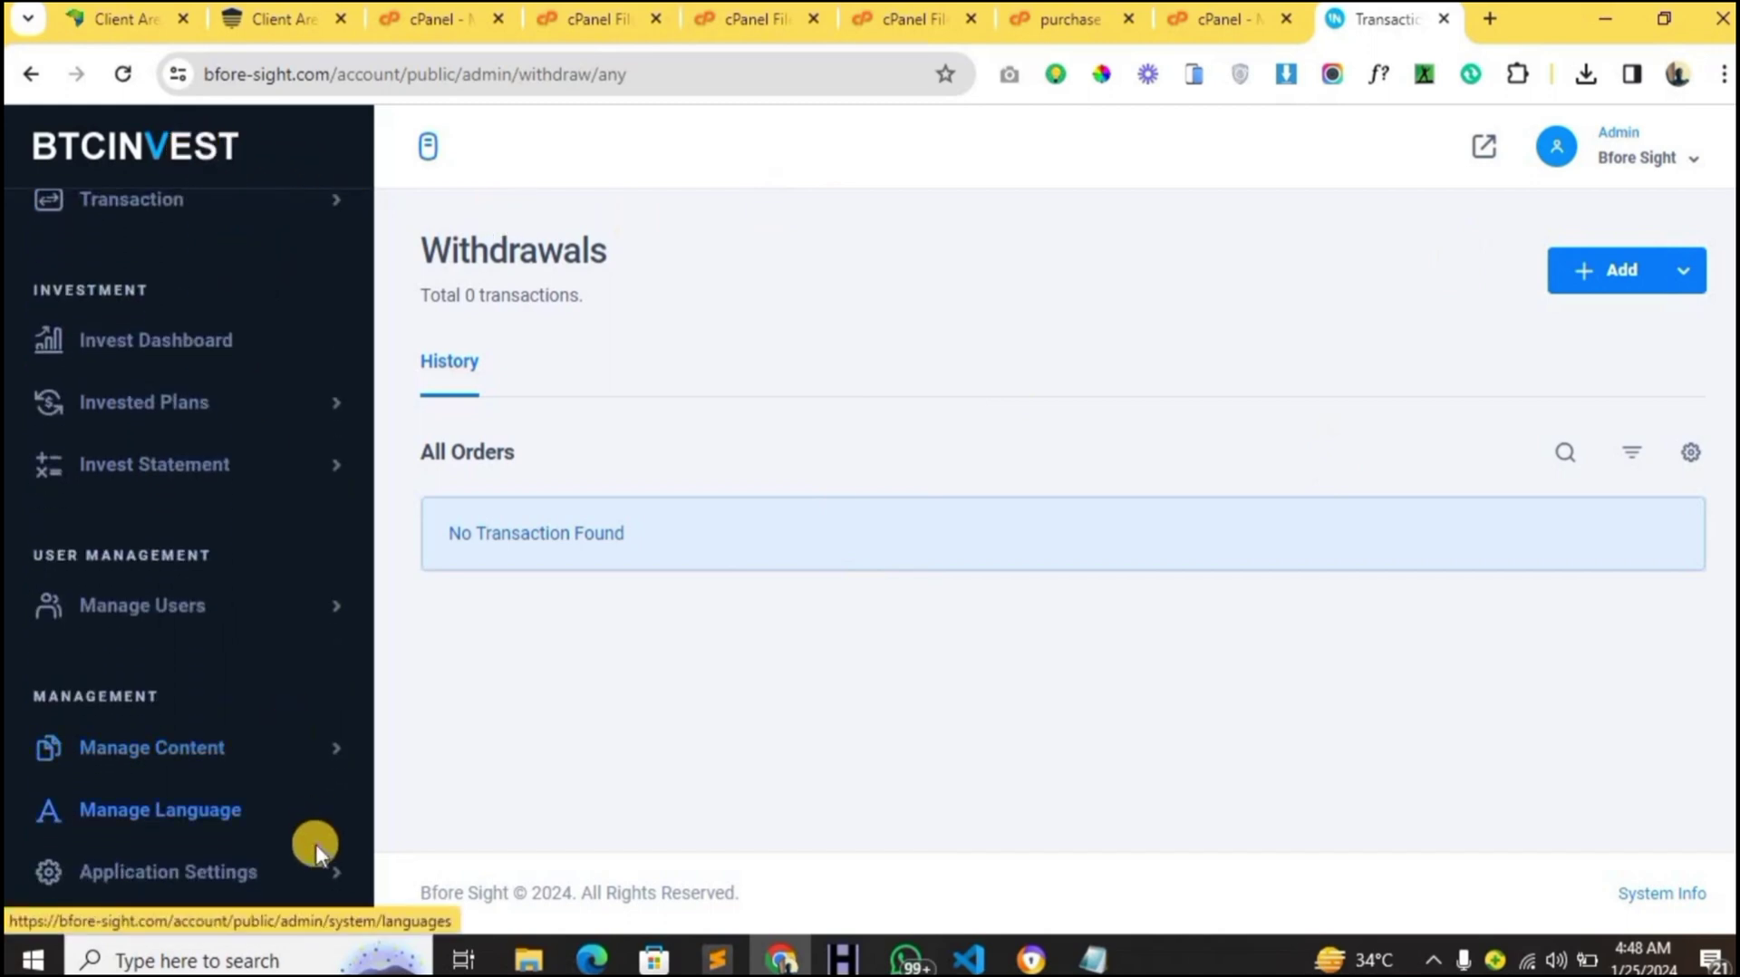
pyautogui.click(317, 868)
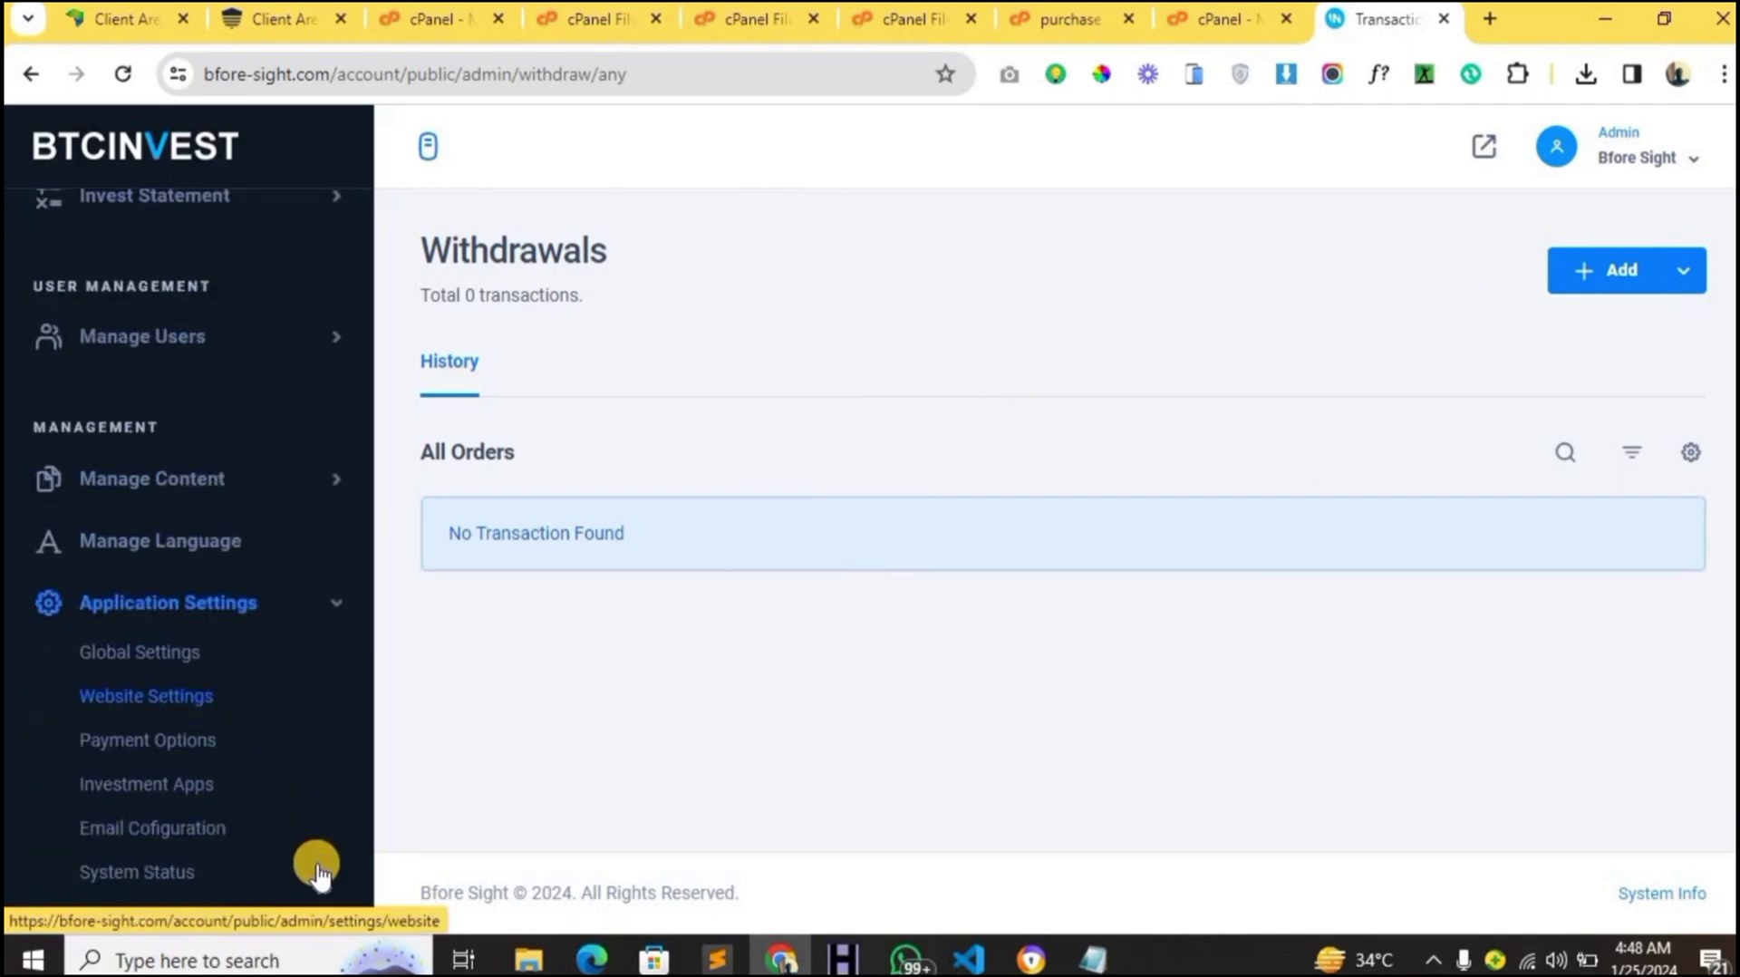
pyautogui.click(135, 649)
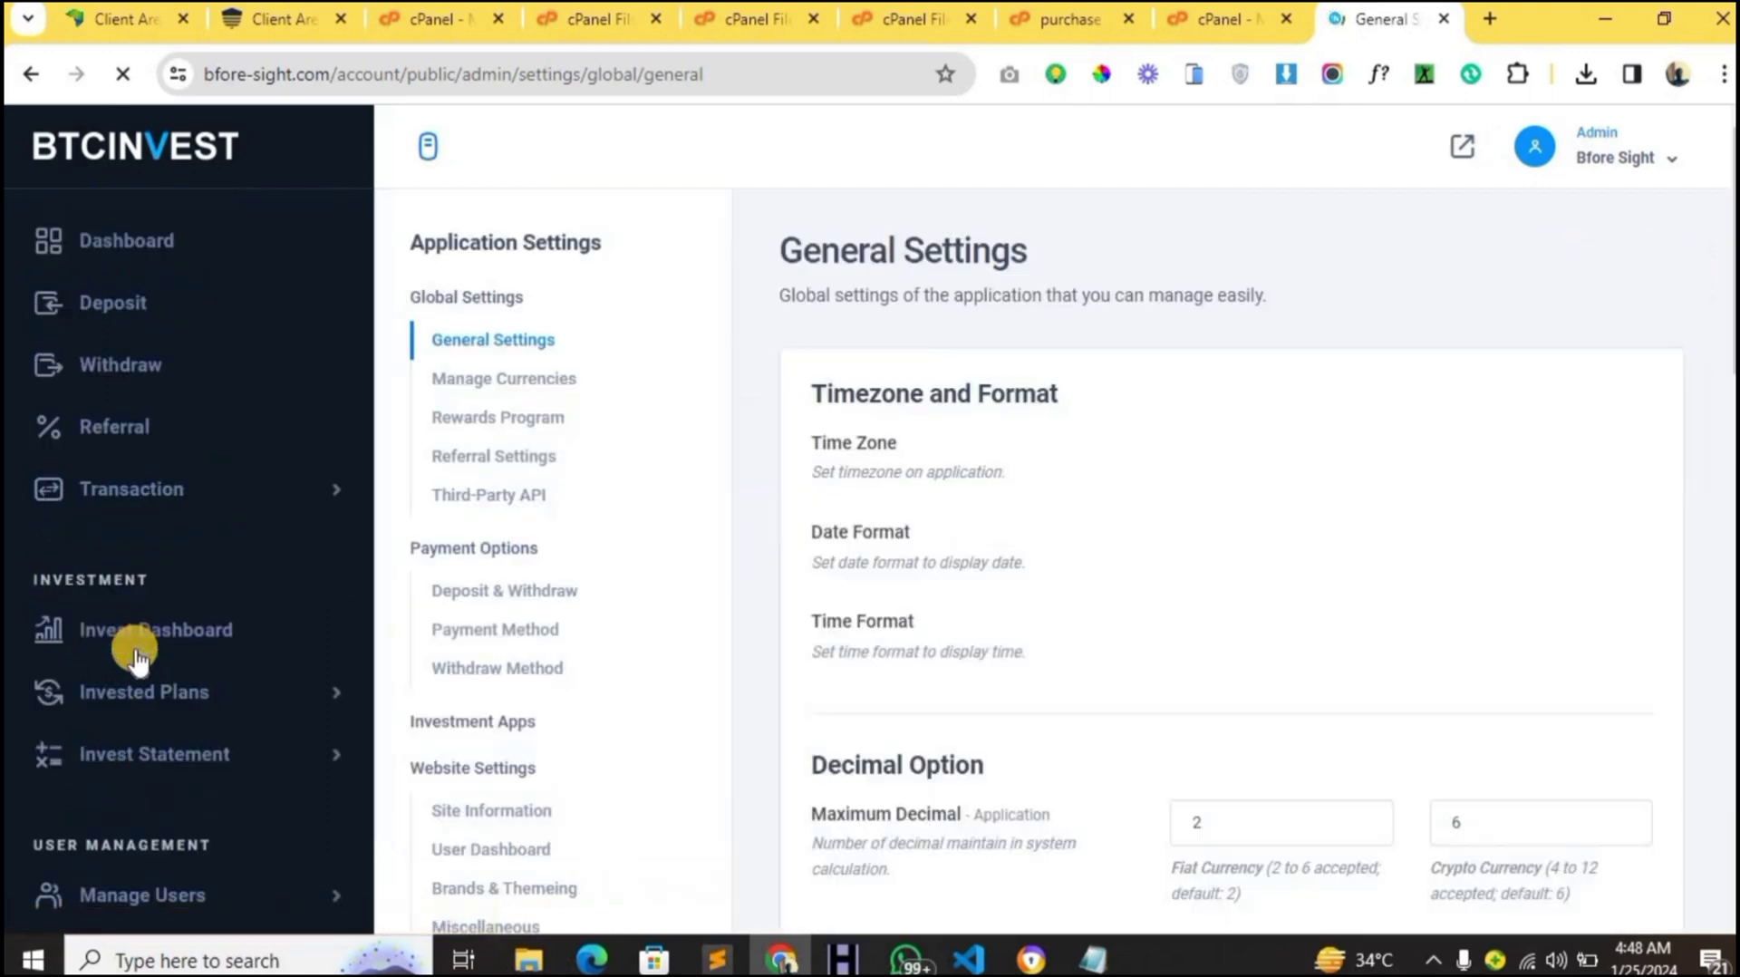
pyautogui.scroll(-5, 303, 638)
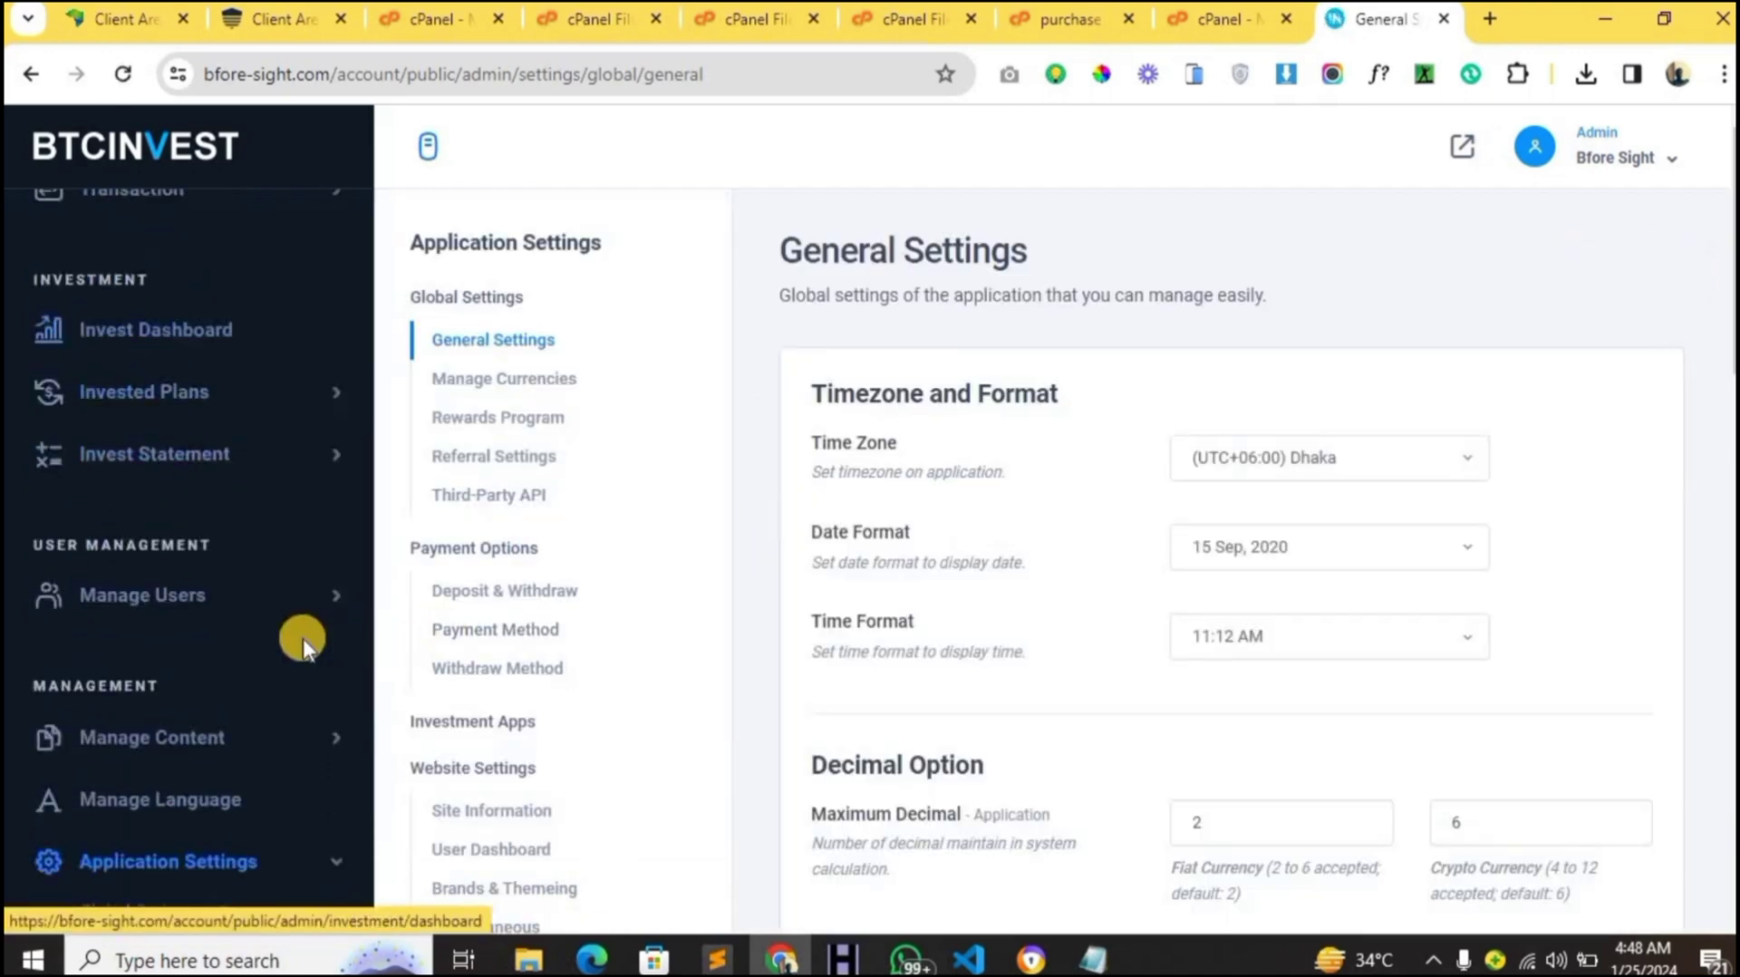
pyautogui.scroll(-3, 512, 626)
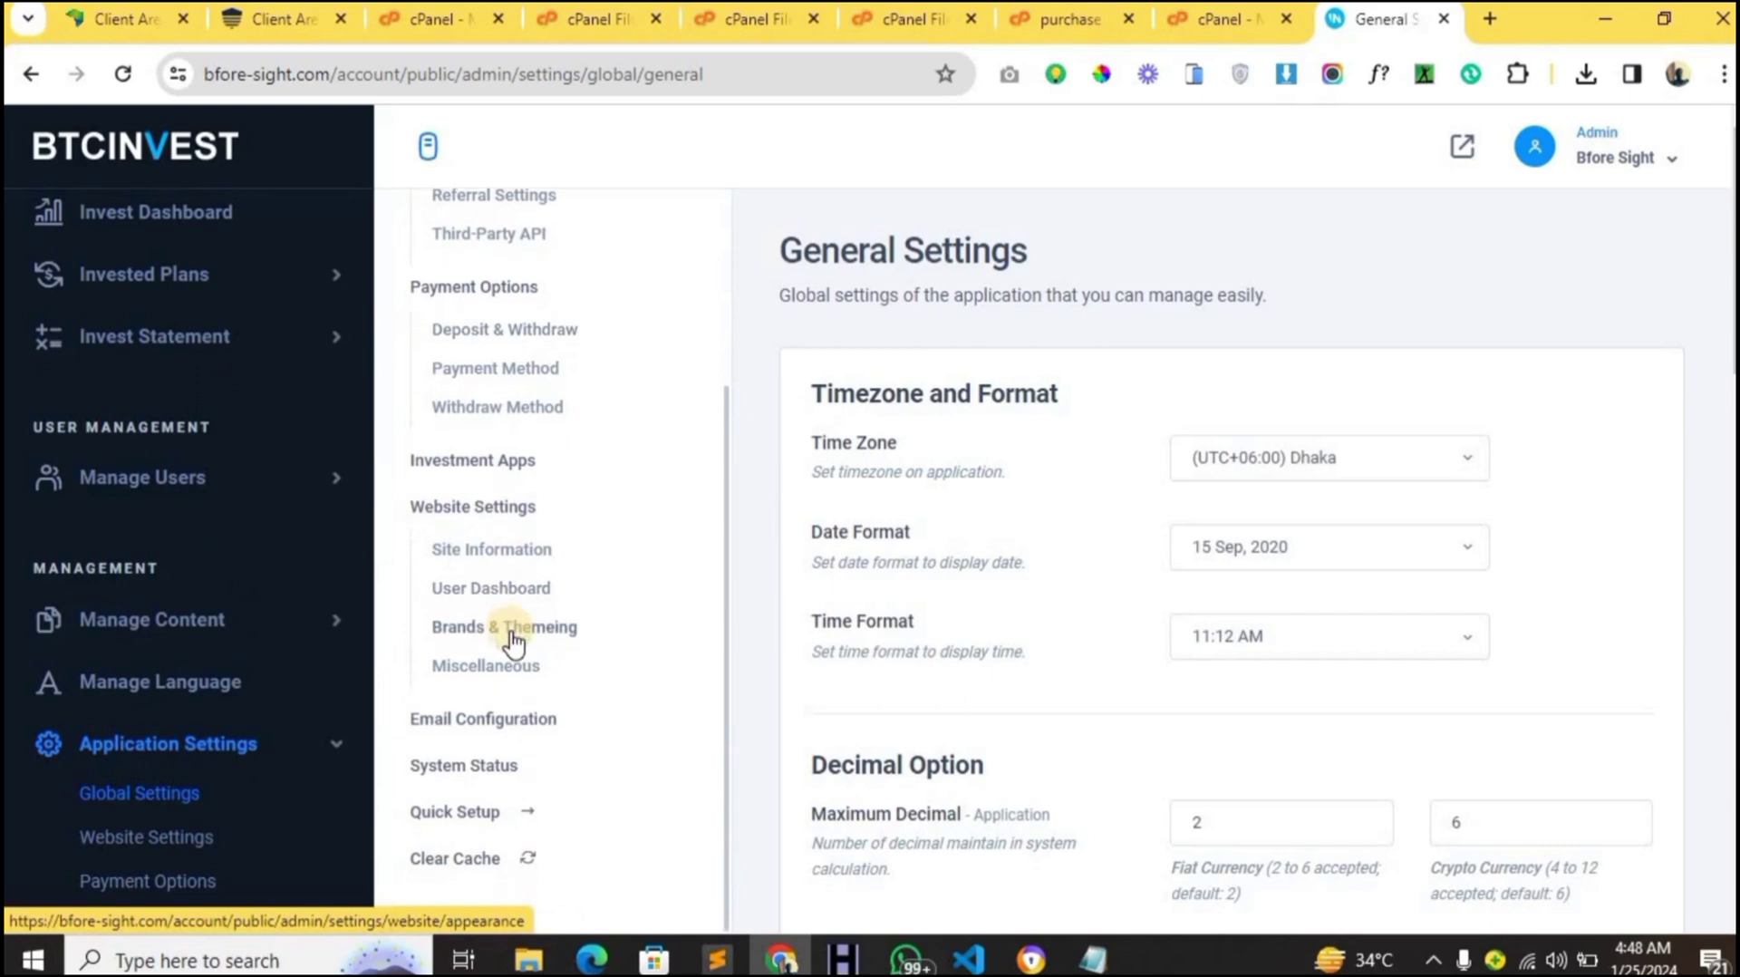
pyautogui.scroll(1, 512, 643)
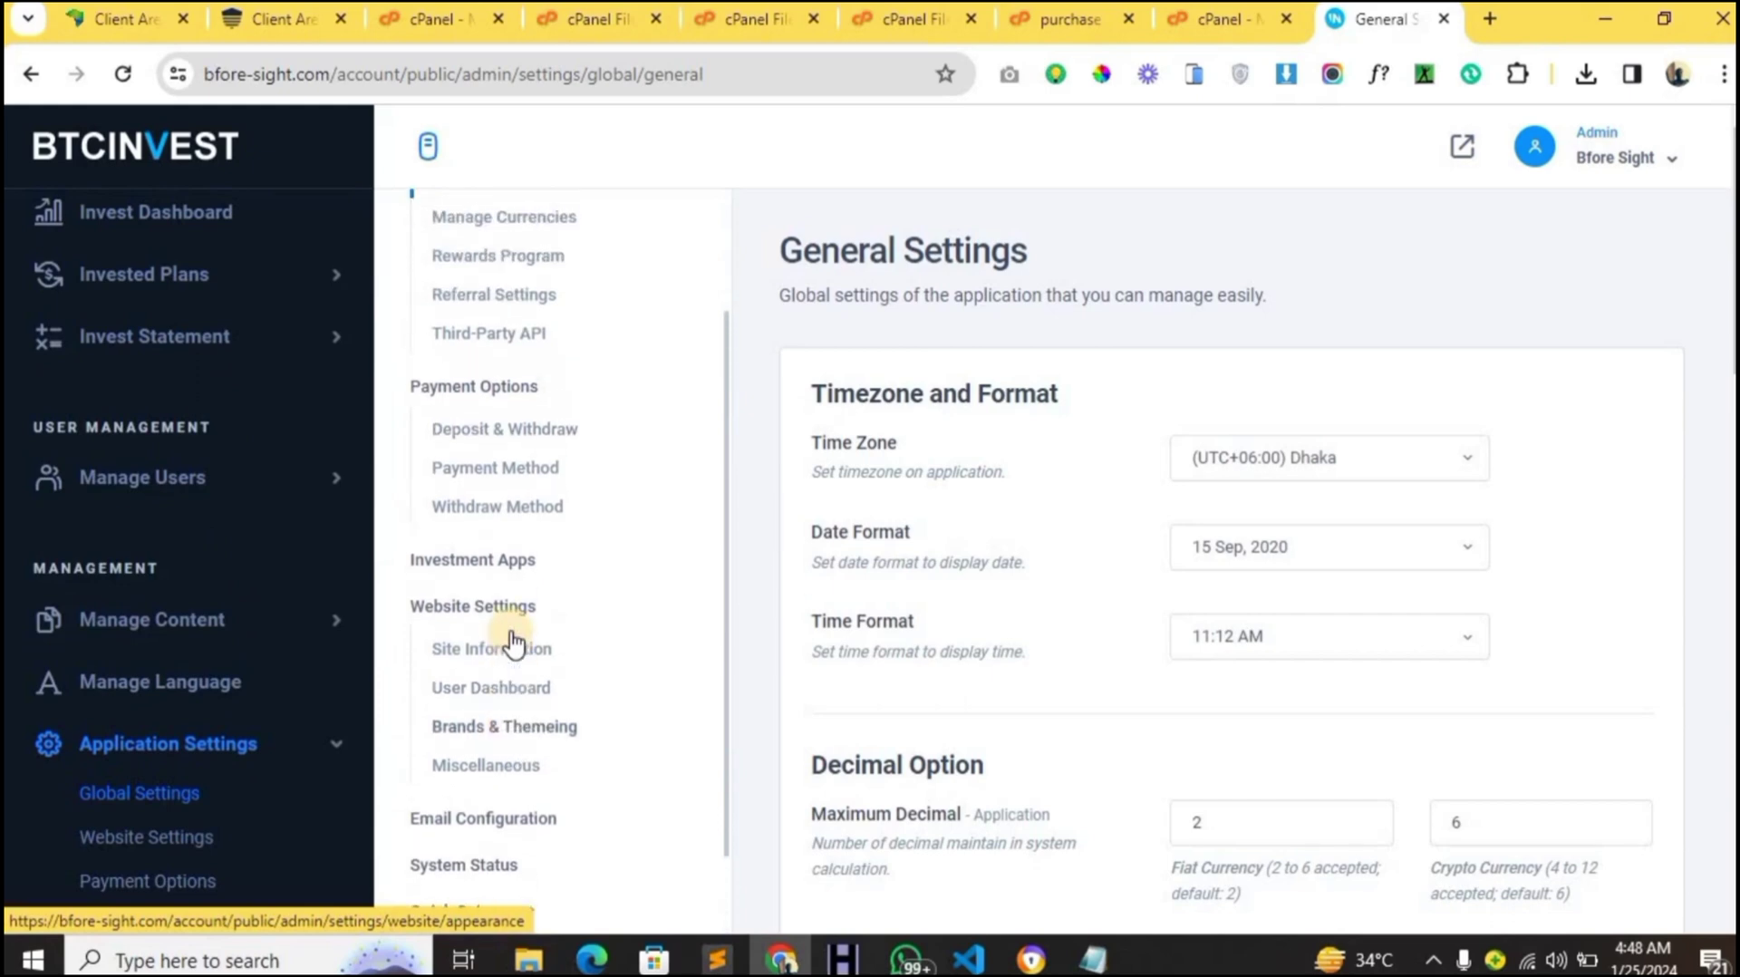
pyautogui.click(509, 741)
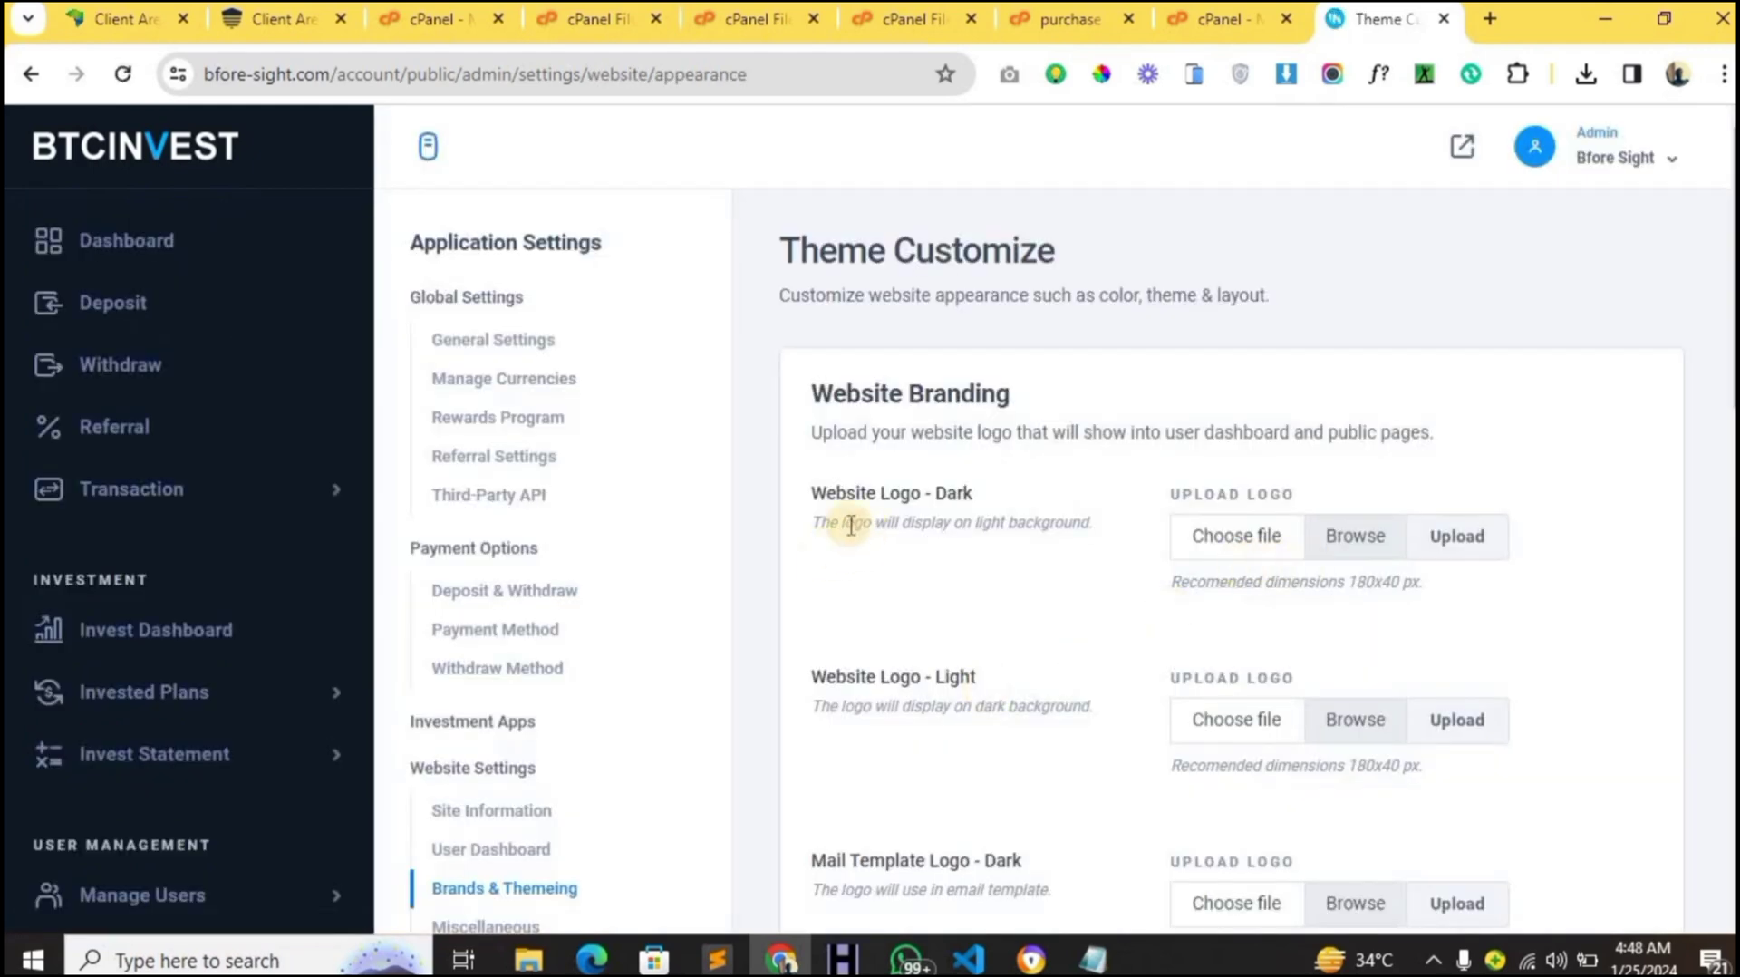
# - Review the Theme Customize logo uploads, noting the recommended 180x40 logo size
pyautogui.scroll(-2, 934, 514)
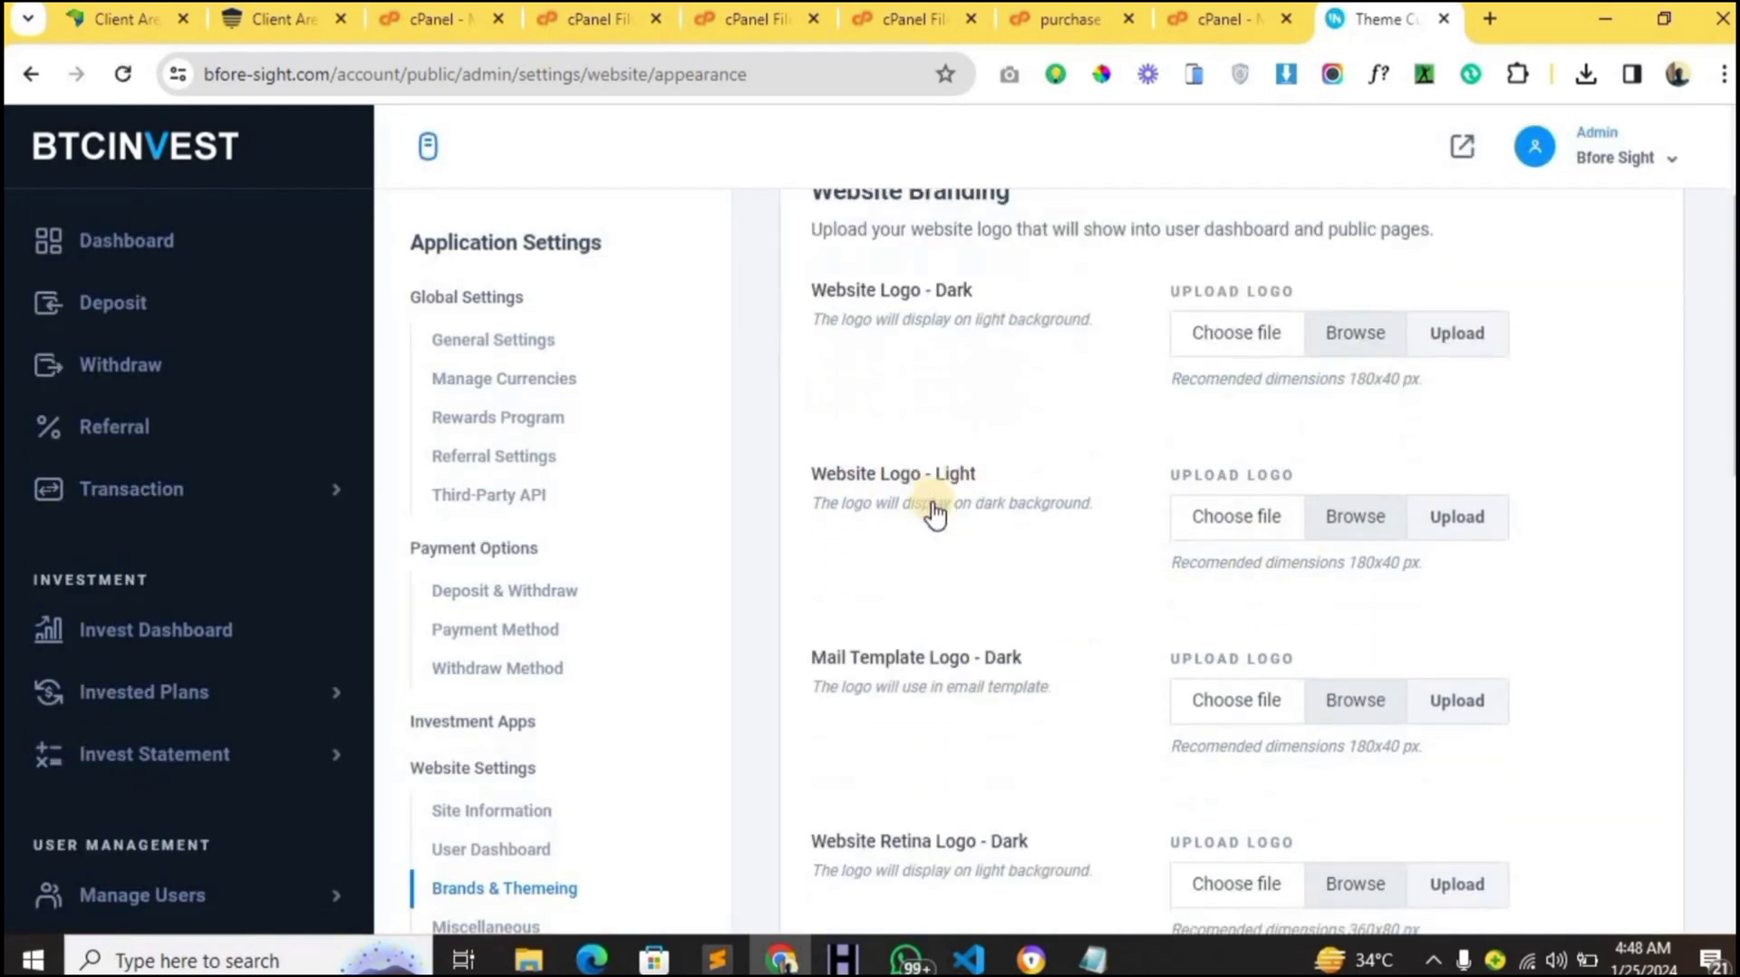
pyautogui.scroll(-6, 934, 513)
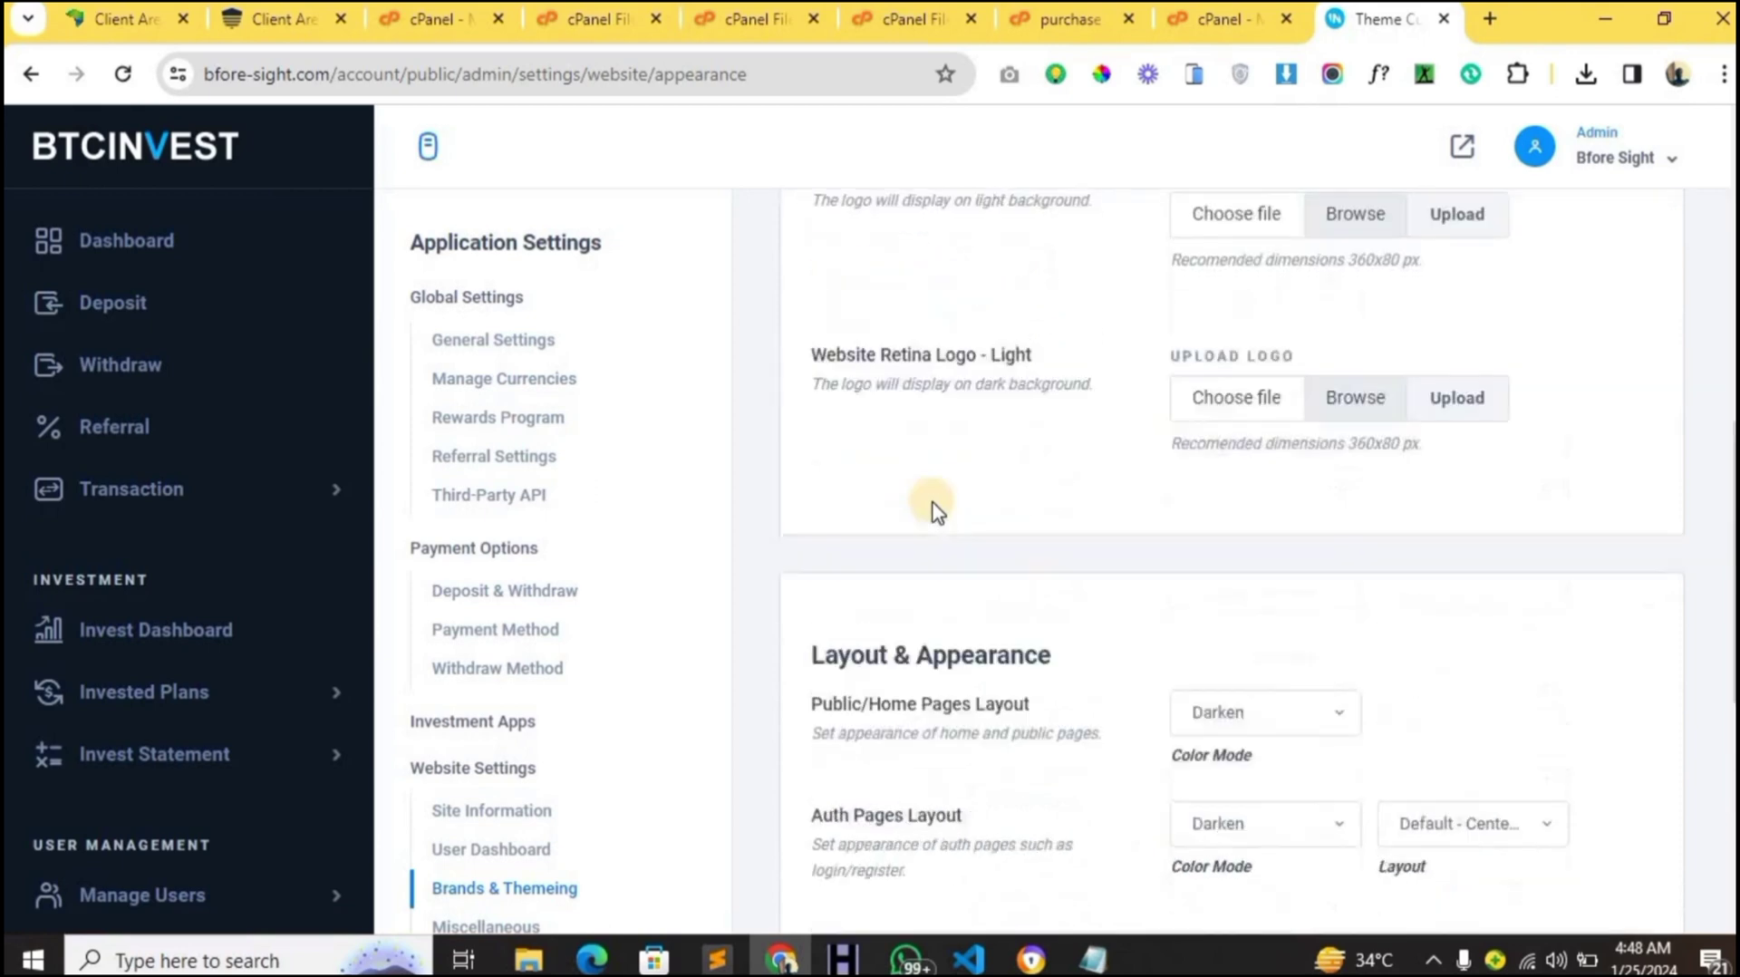
pyautogui.scroll(3, 936, 512)
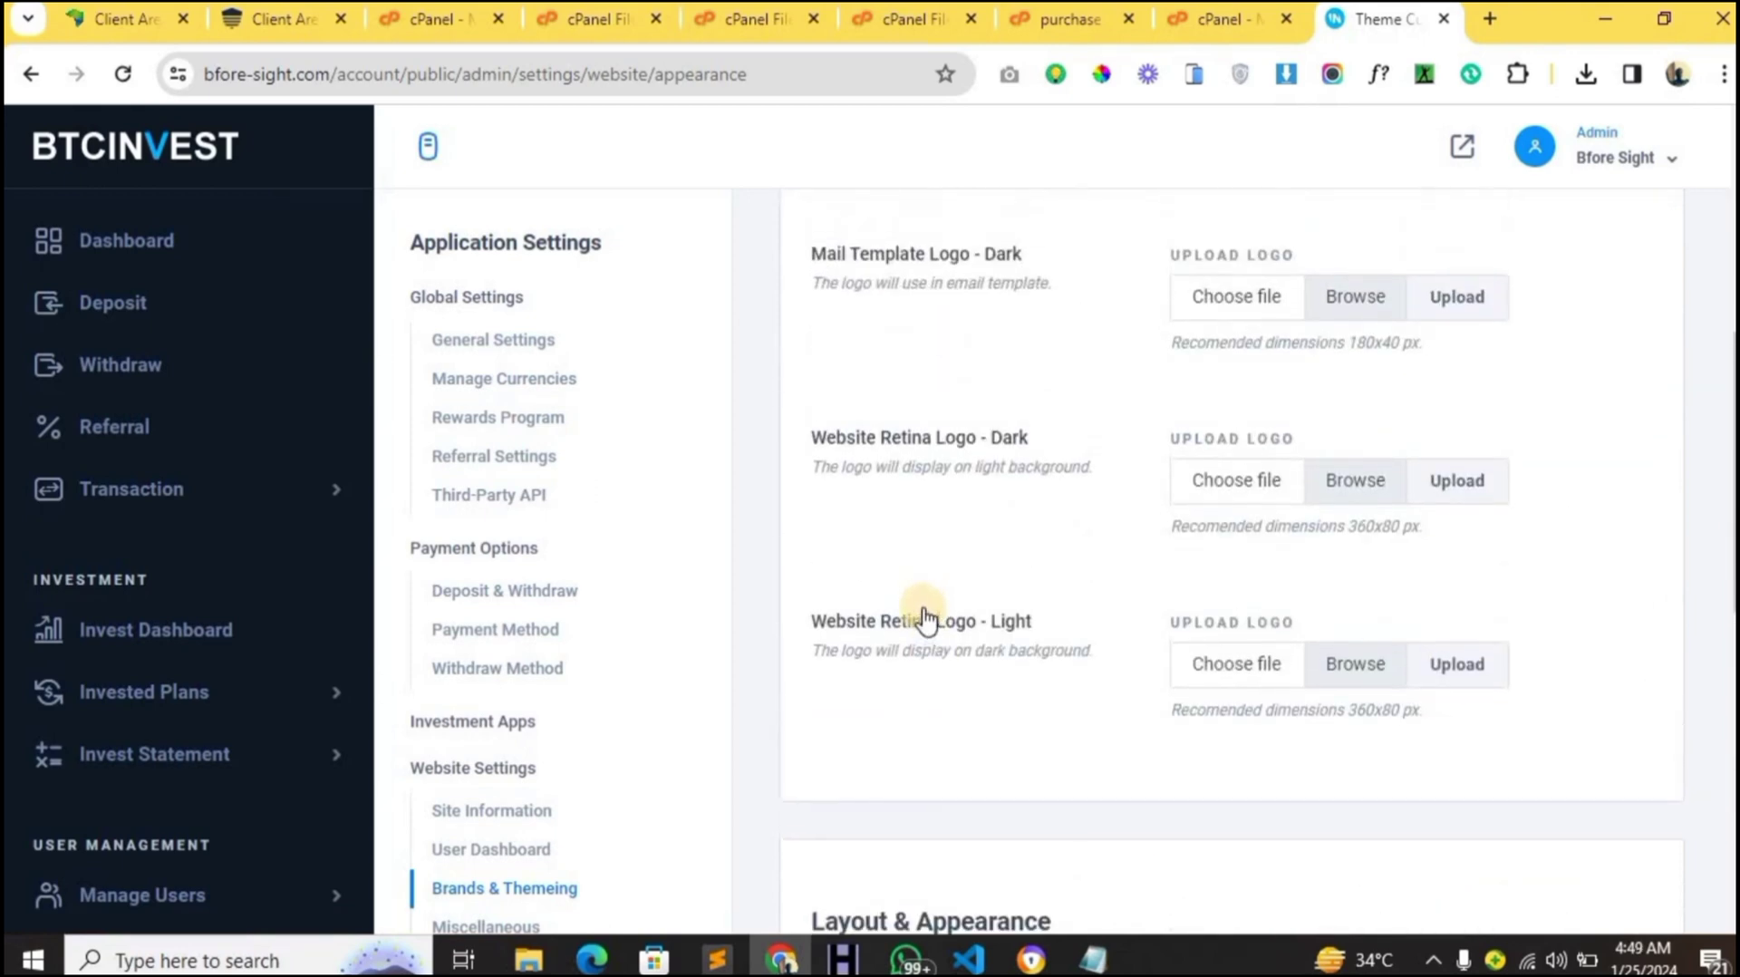
pyautogui.scroll(5, 924, 616)
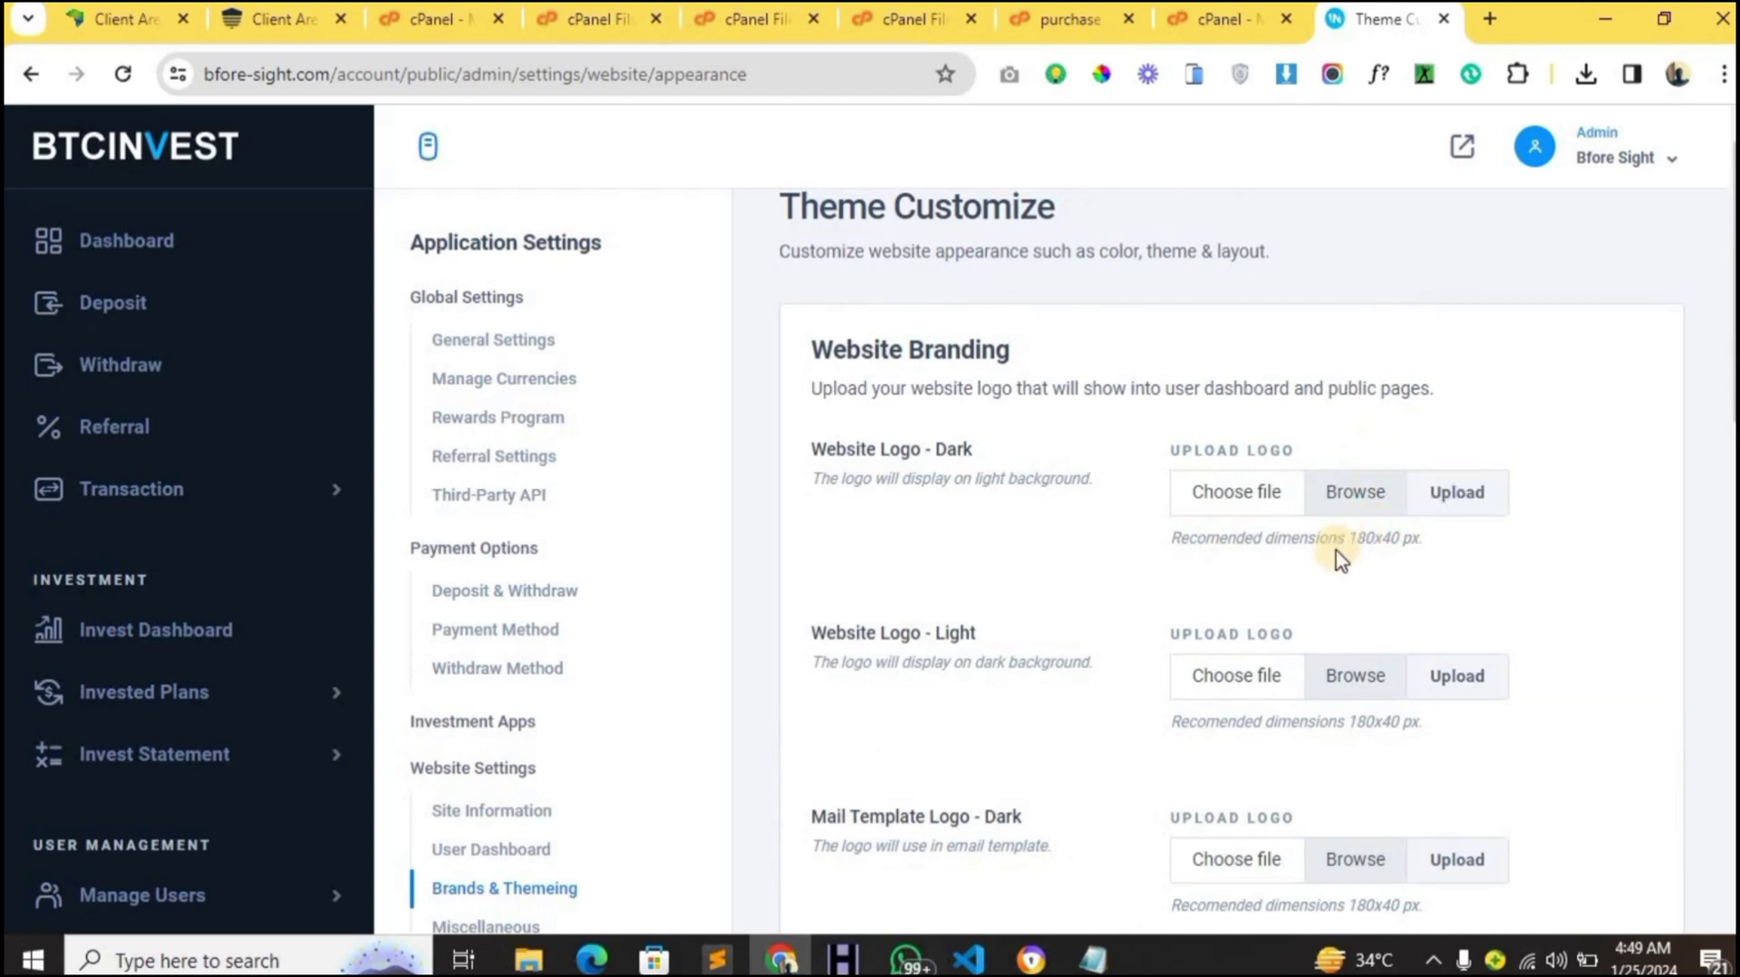
pyautogui.moveTo(1348, 540); pyautogui.dragTo(1405, 538)
pyautogui.click(966, 569)
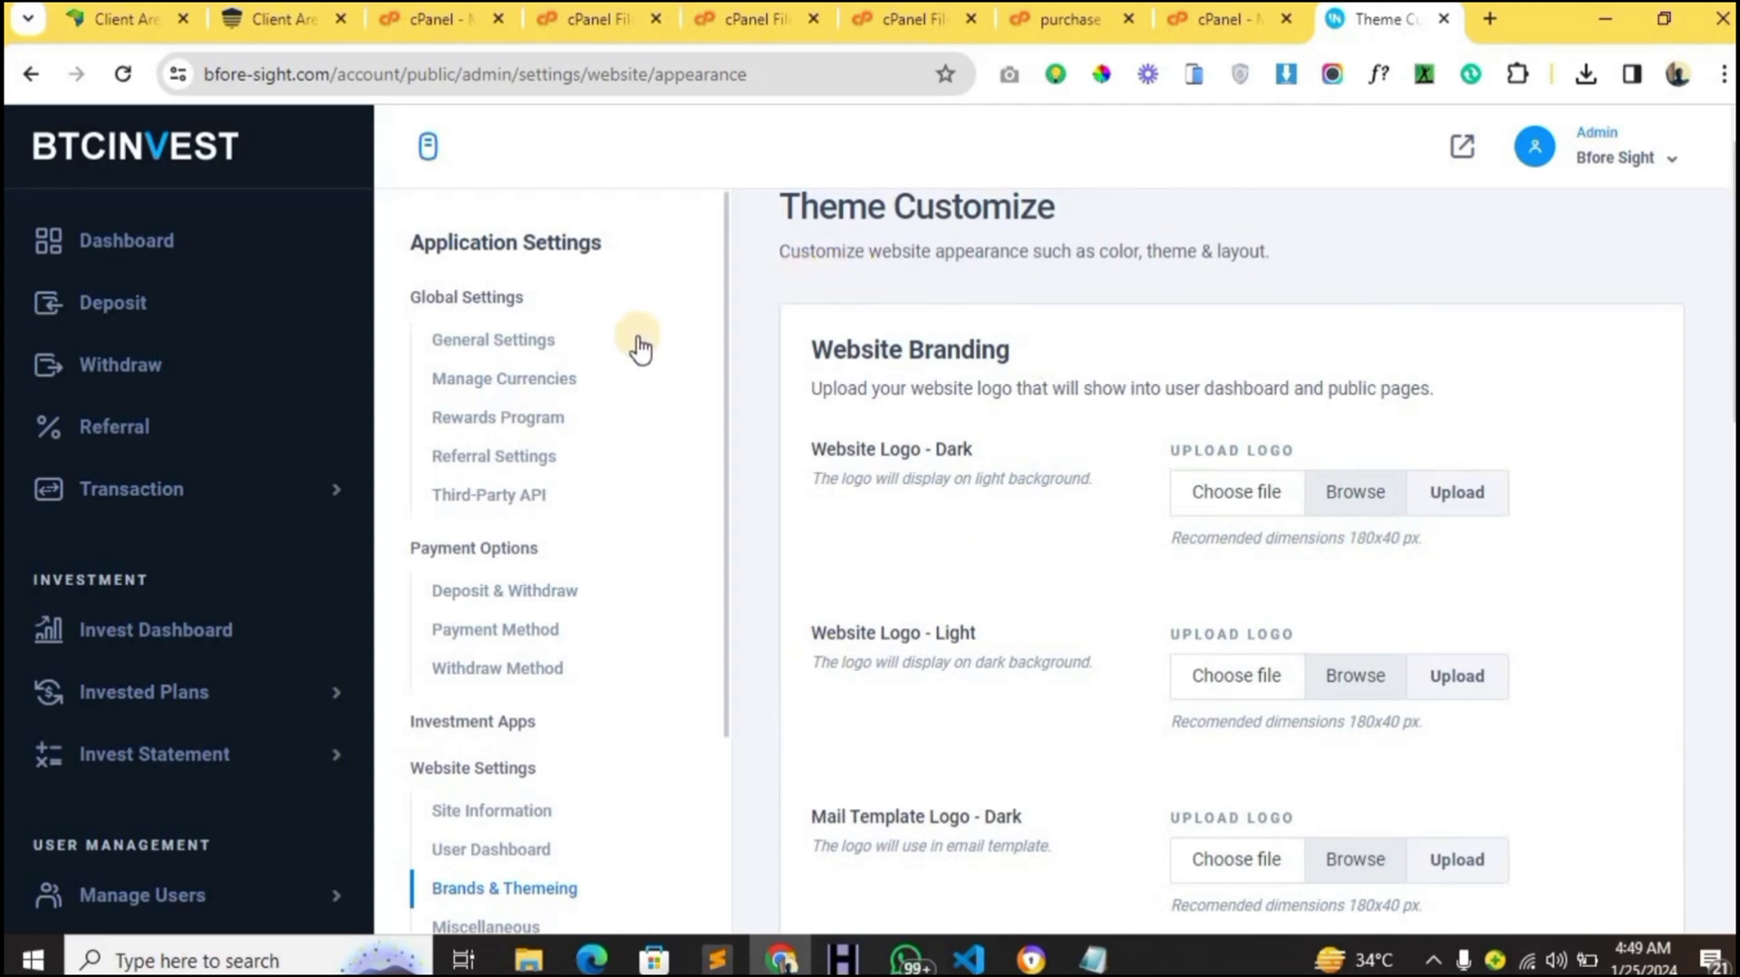
pyautogui.scroll(1, 640, 347)
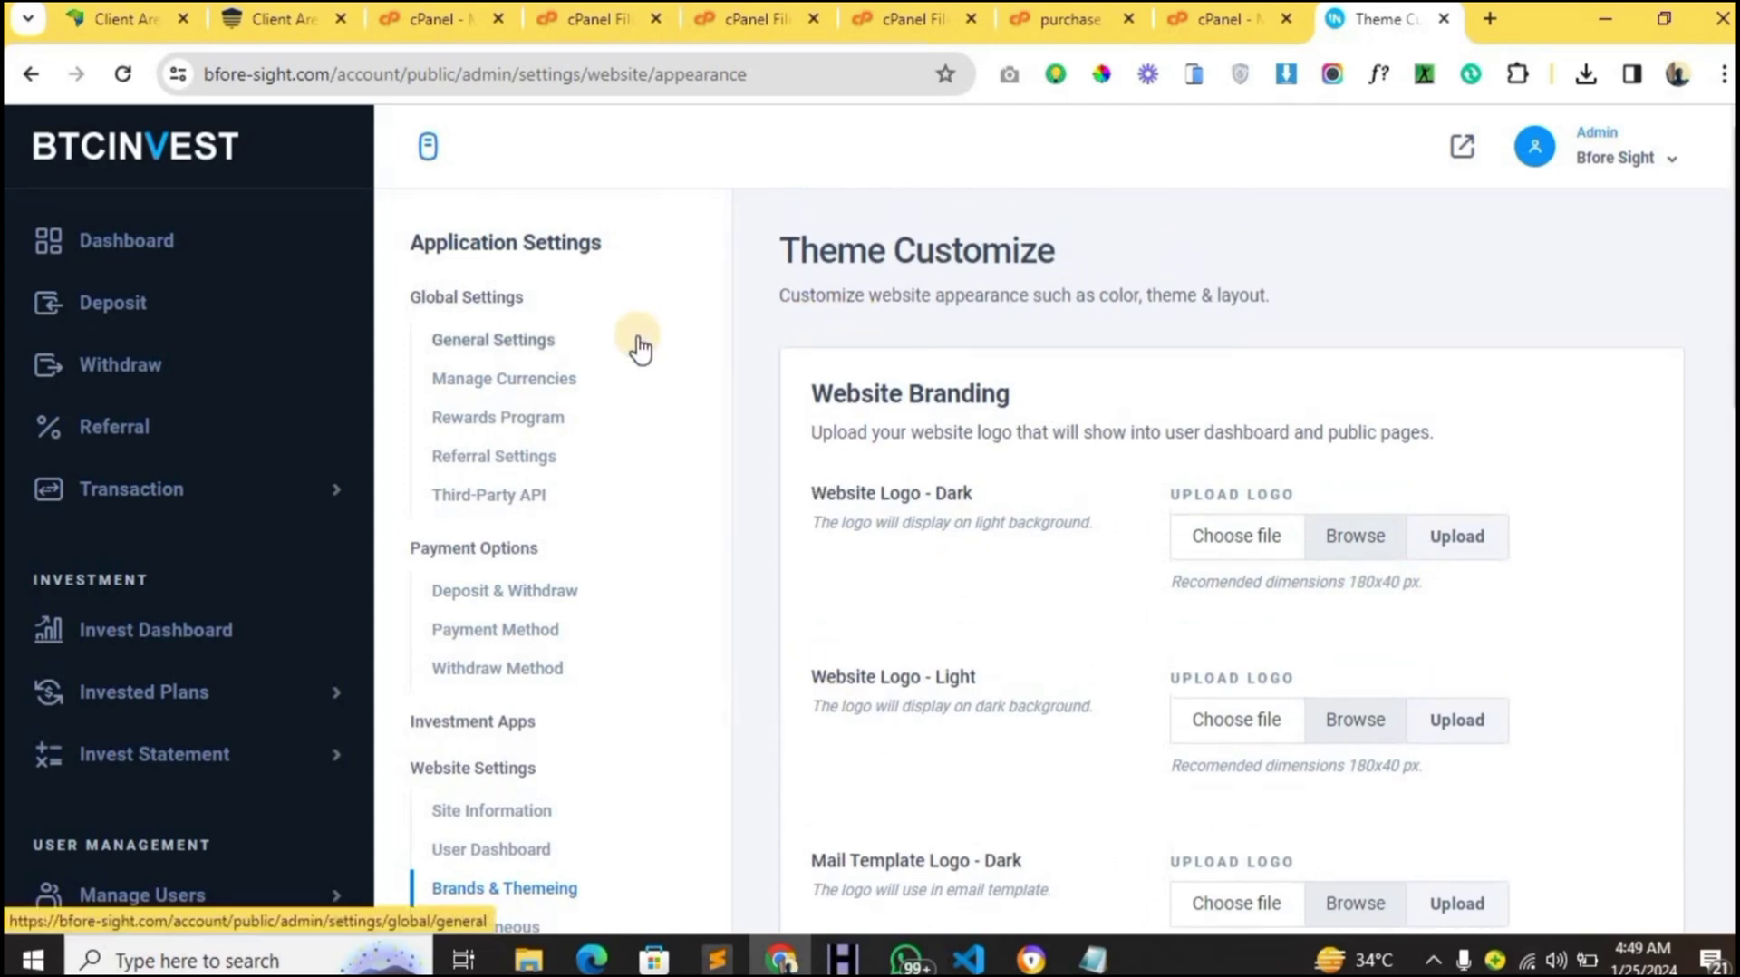
pyautogui.click(437, 86)
# - Register a test account with full name, saved e-mail and password, agreeing to the terms
pyautogui.click(433, 83)
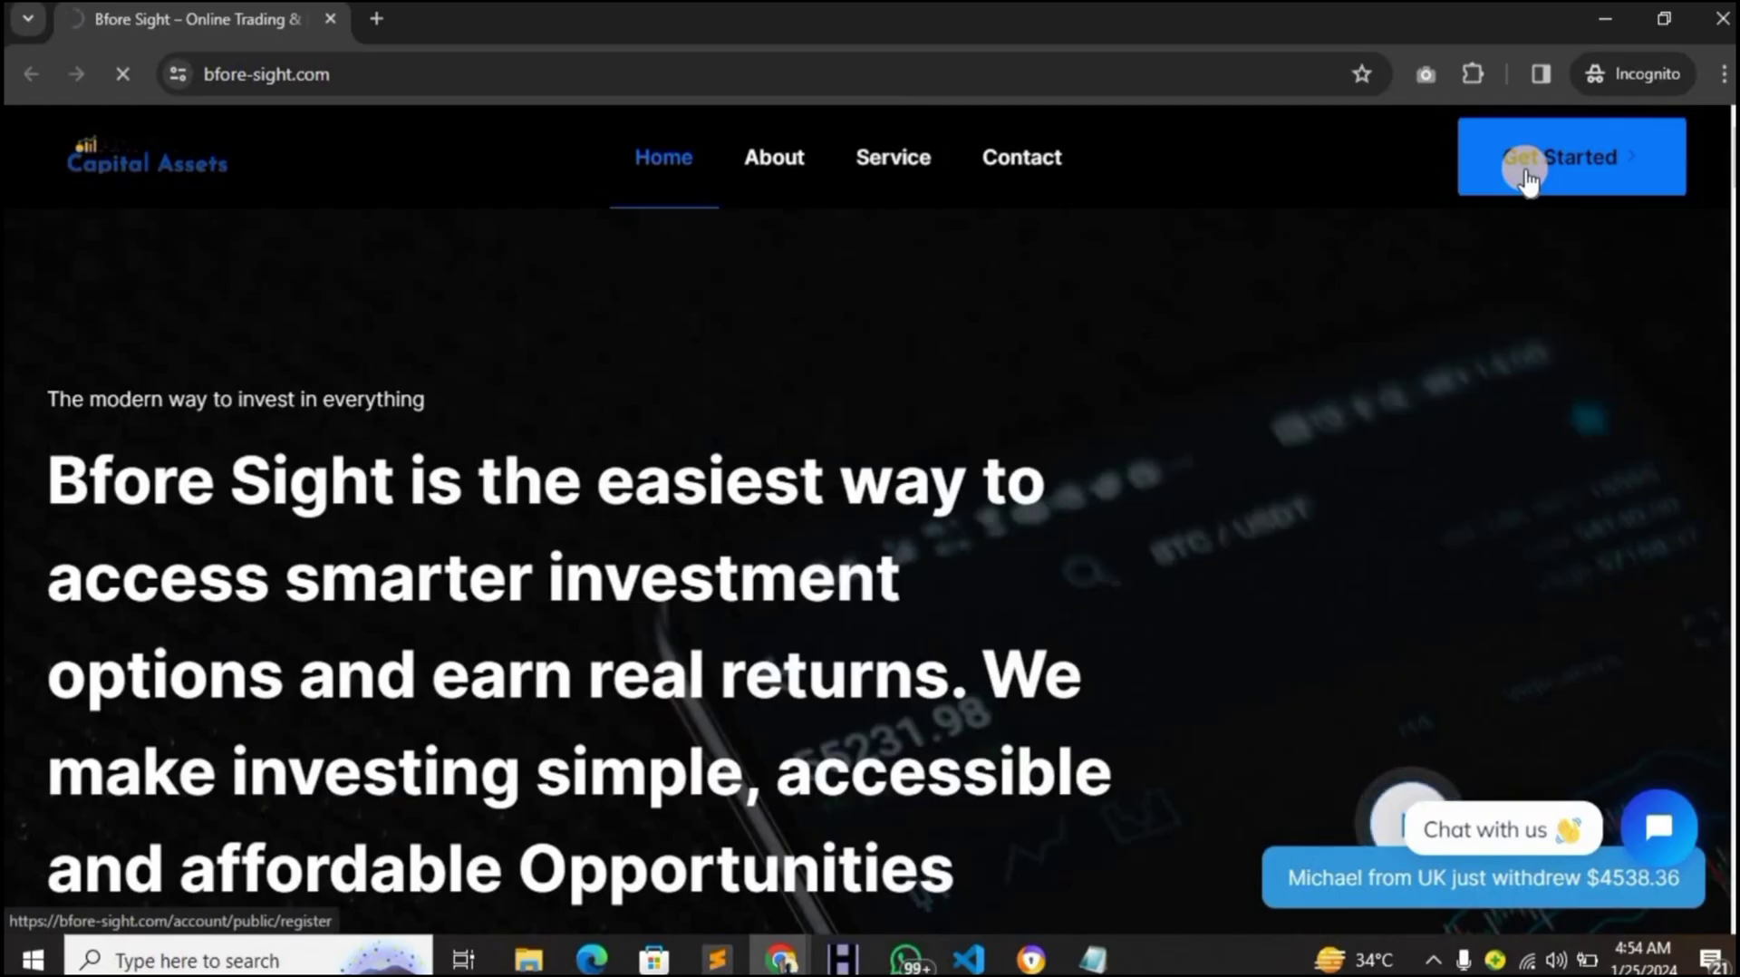
pyautogui.click(1528, 179)
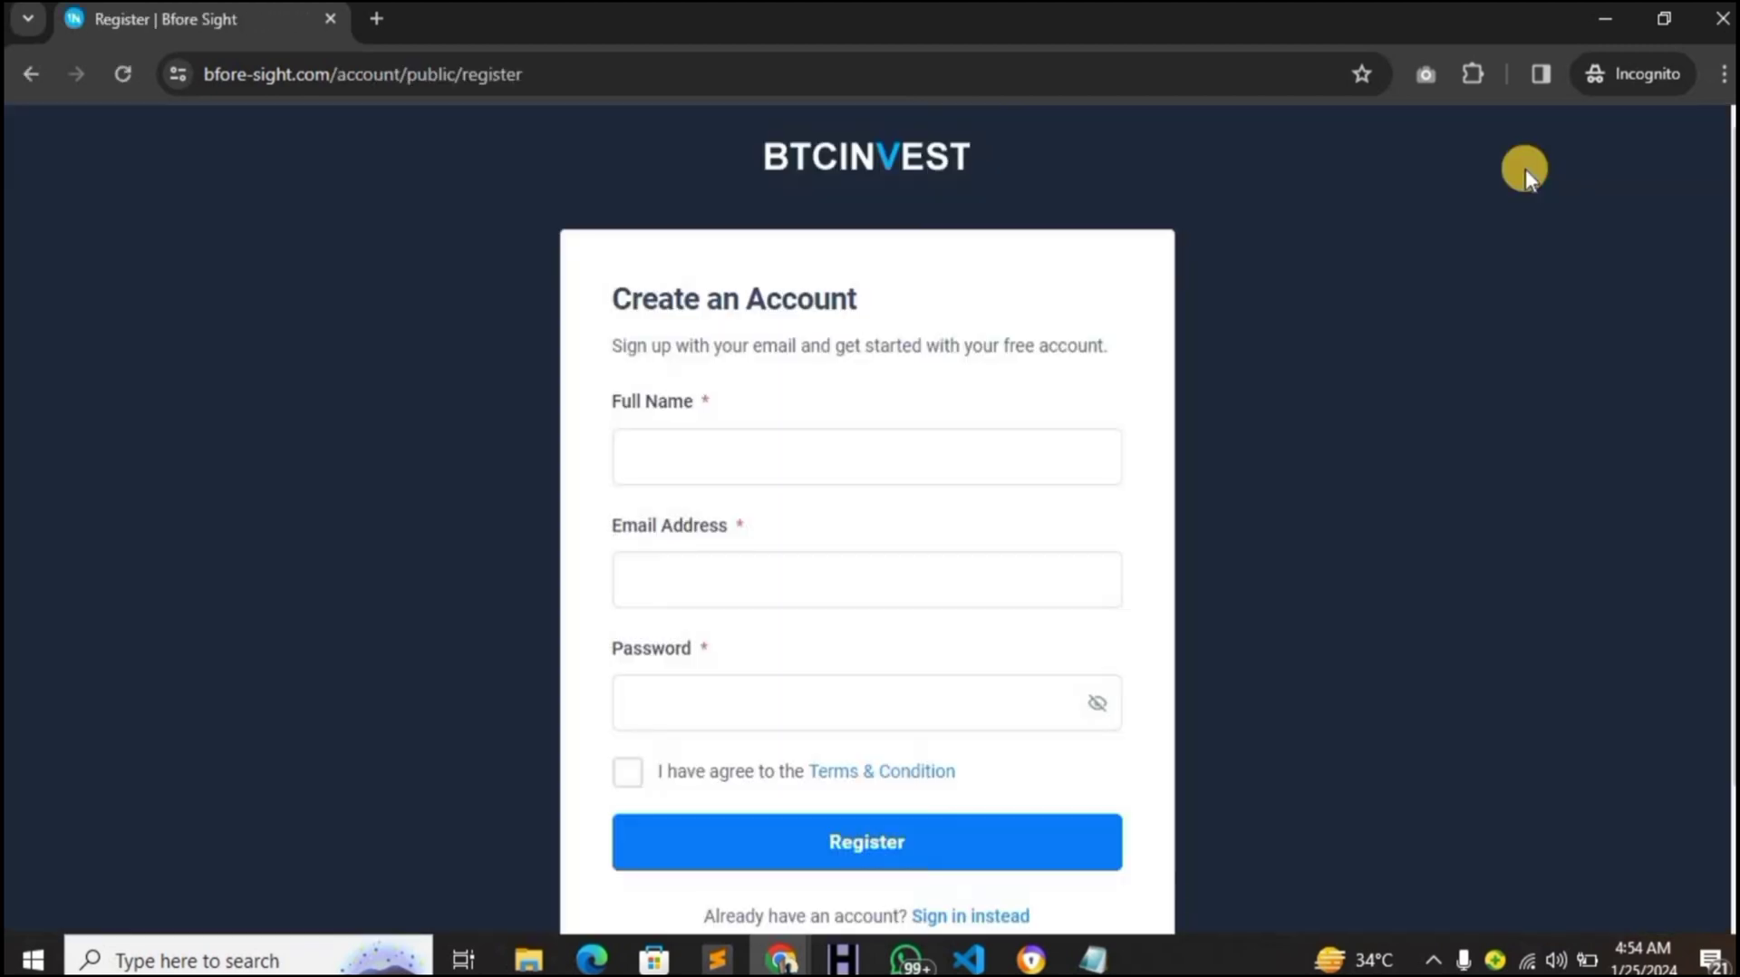
pyautogui.click(721, 478)
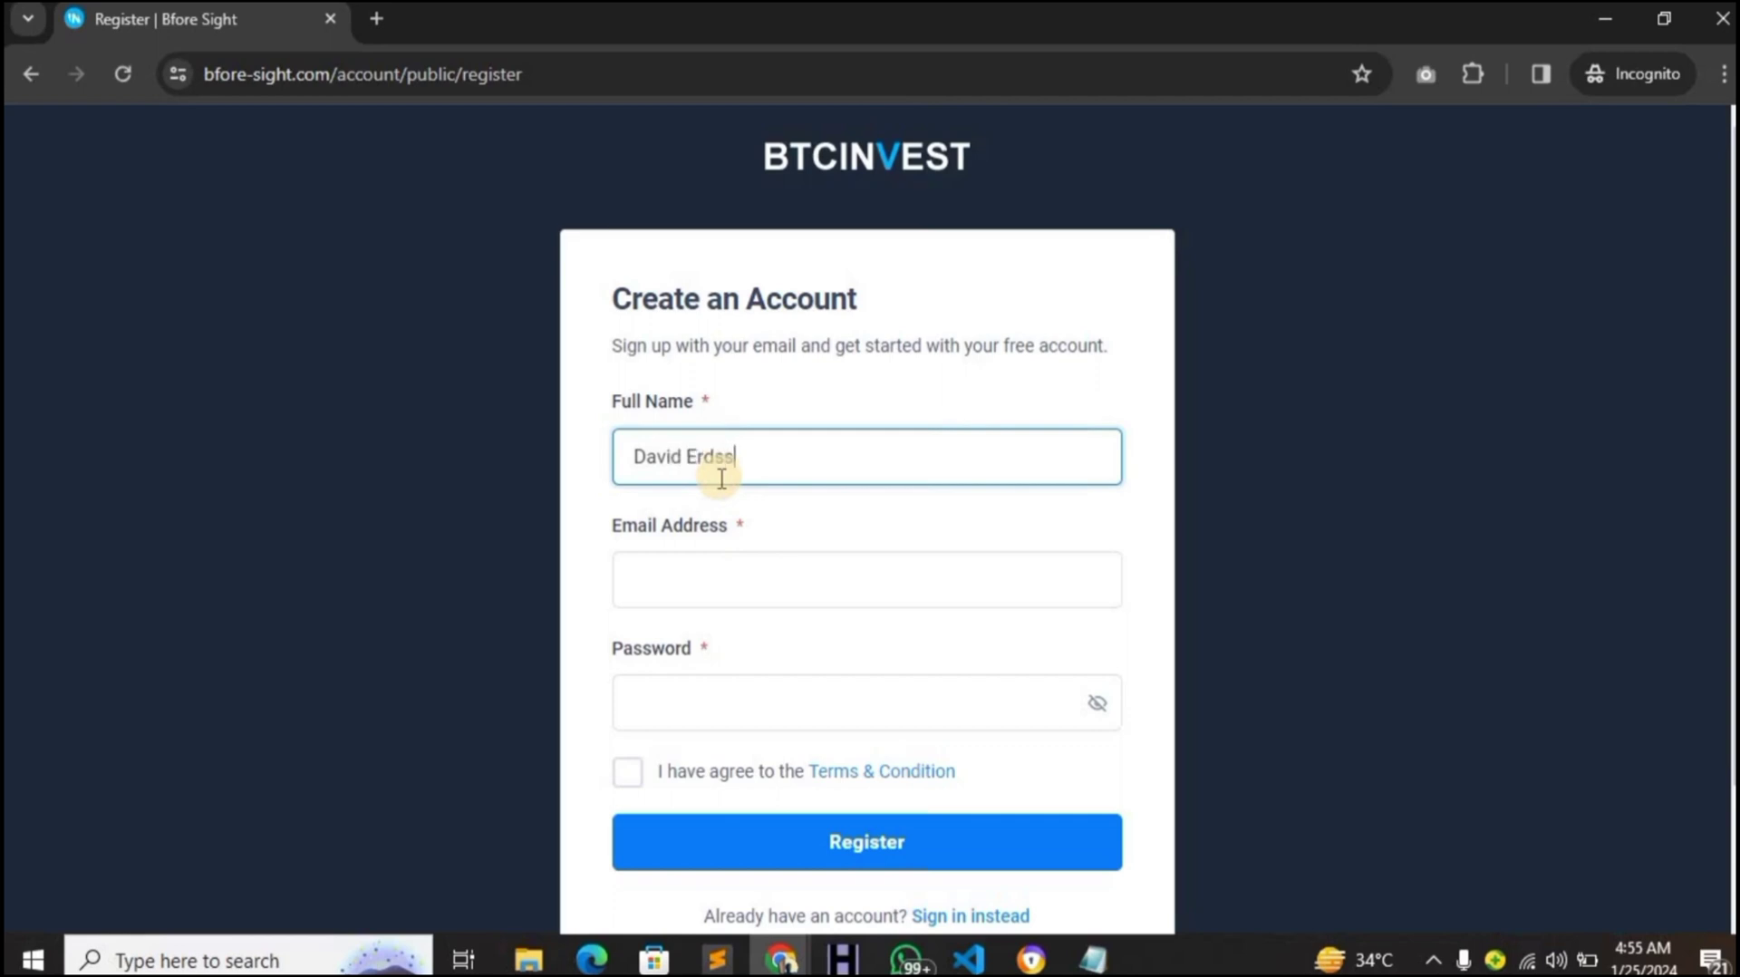
pyautogui.click(725, 569)
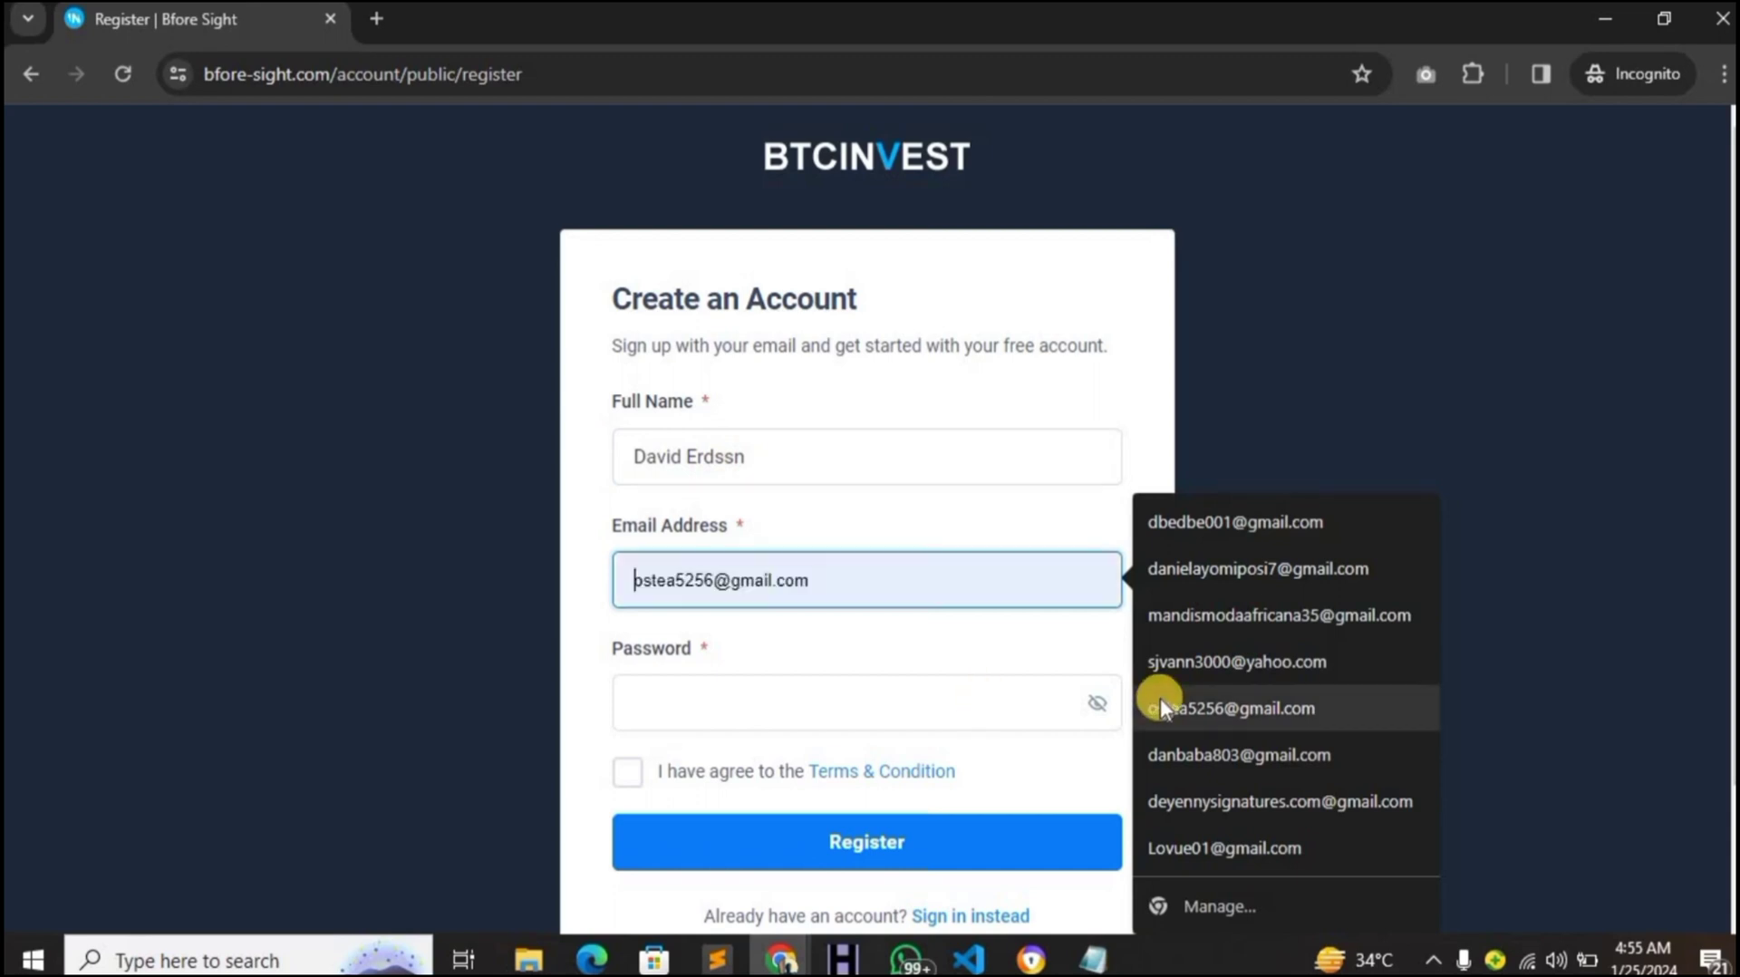
pyautogui.click(1278, 526)
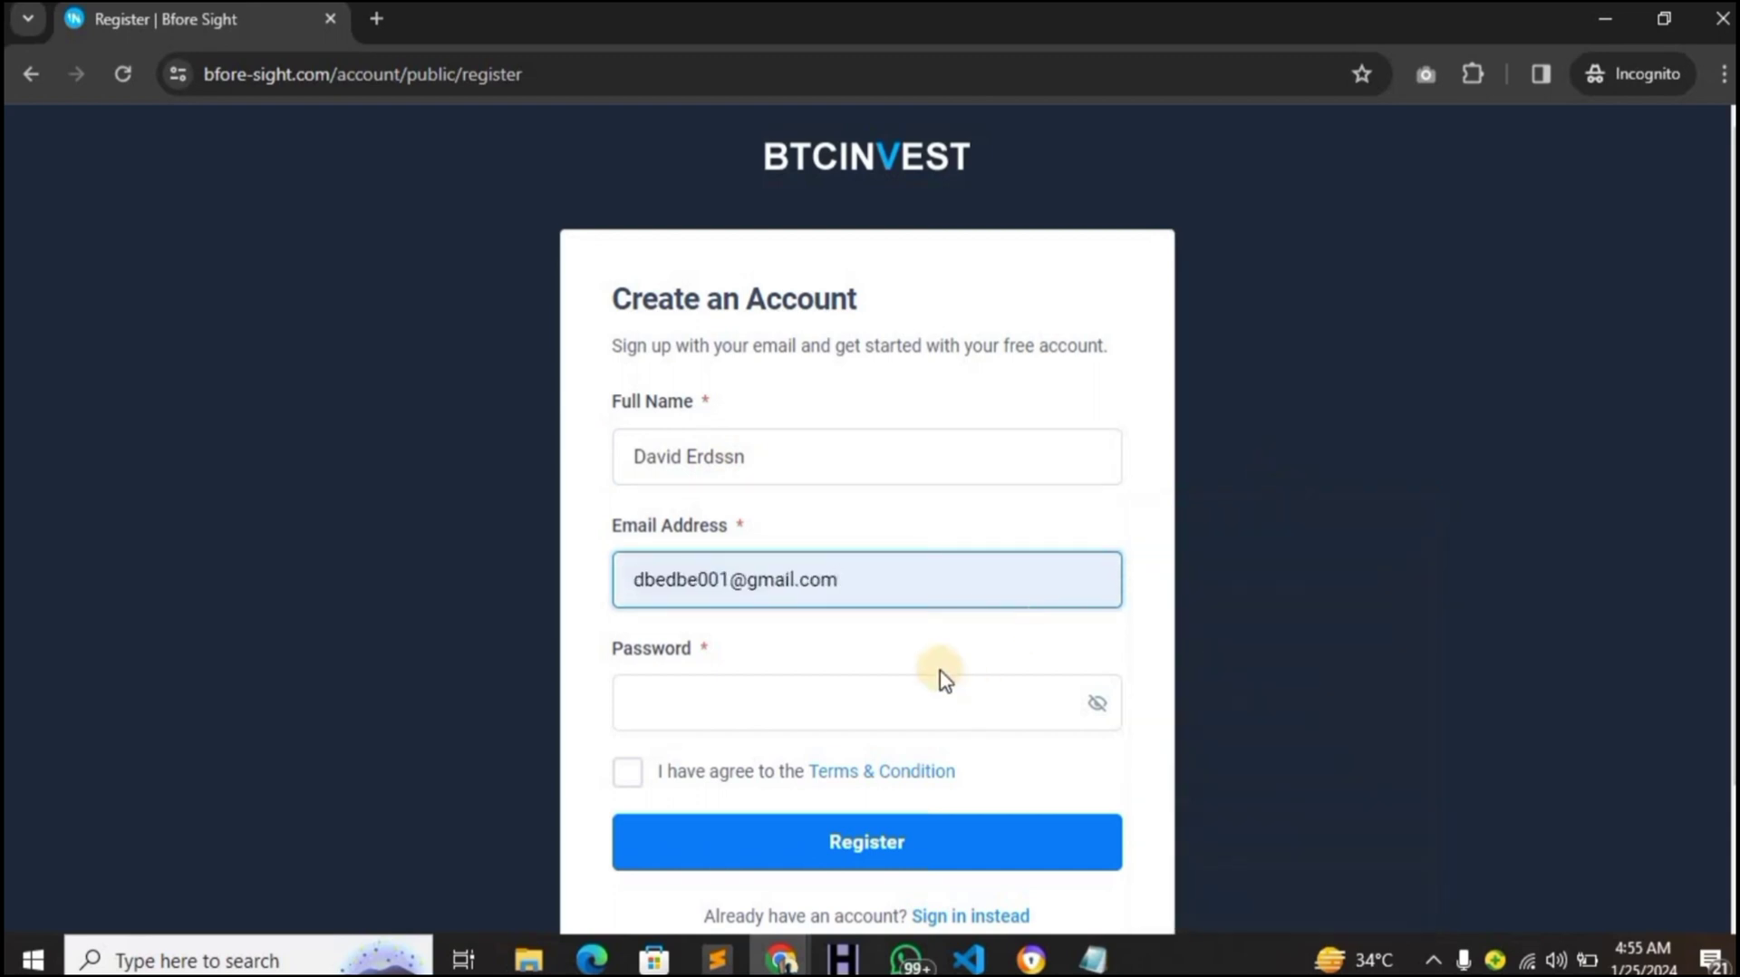
pyautogui.click(933, 680)
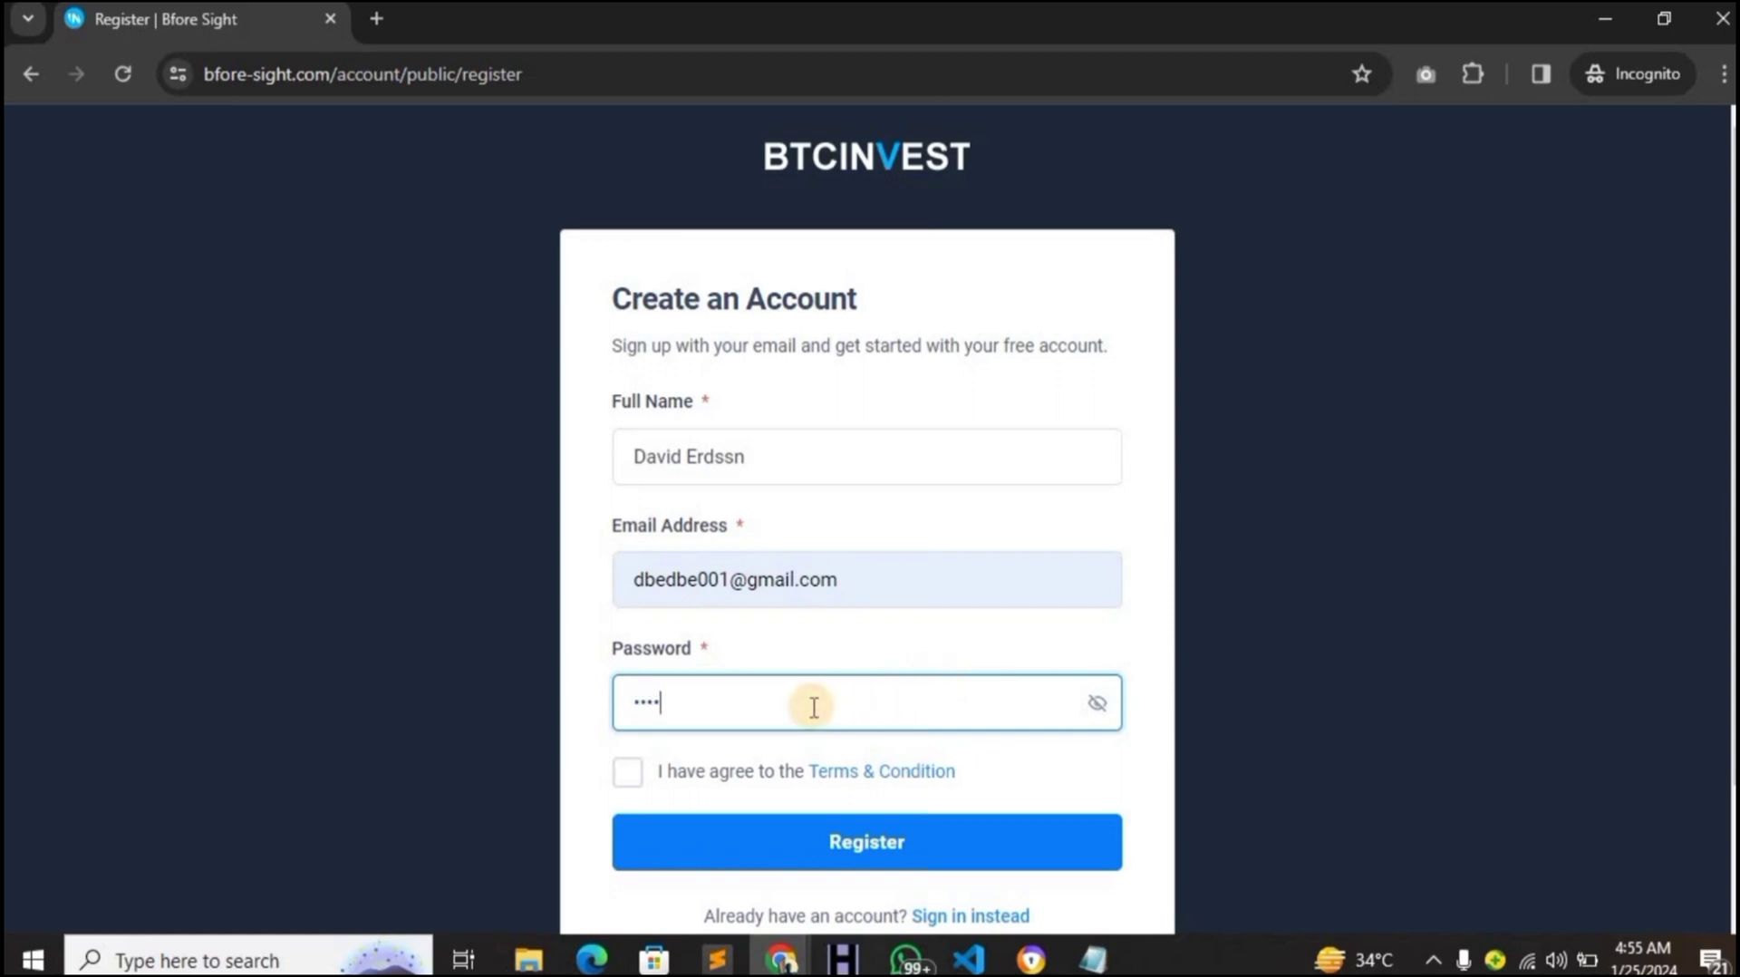
pyautogui.click(629, 772)
pyautogui.click(674, 833)
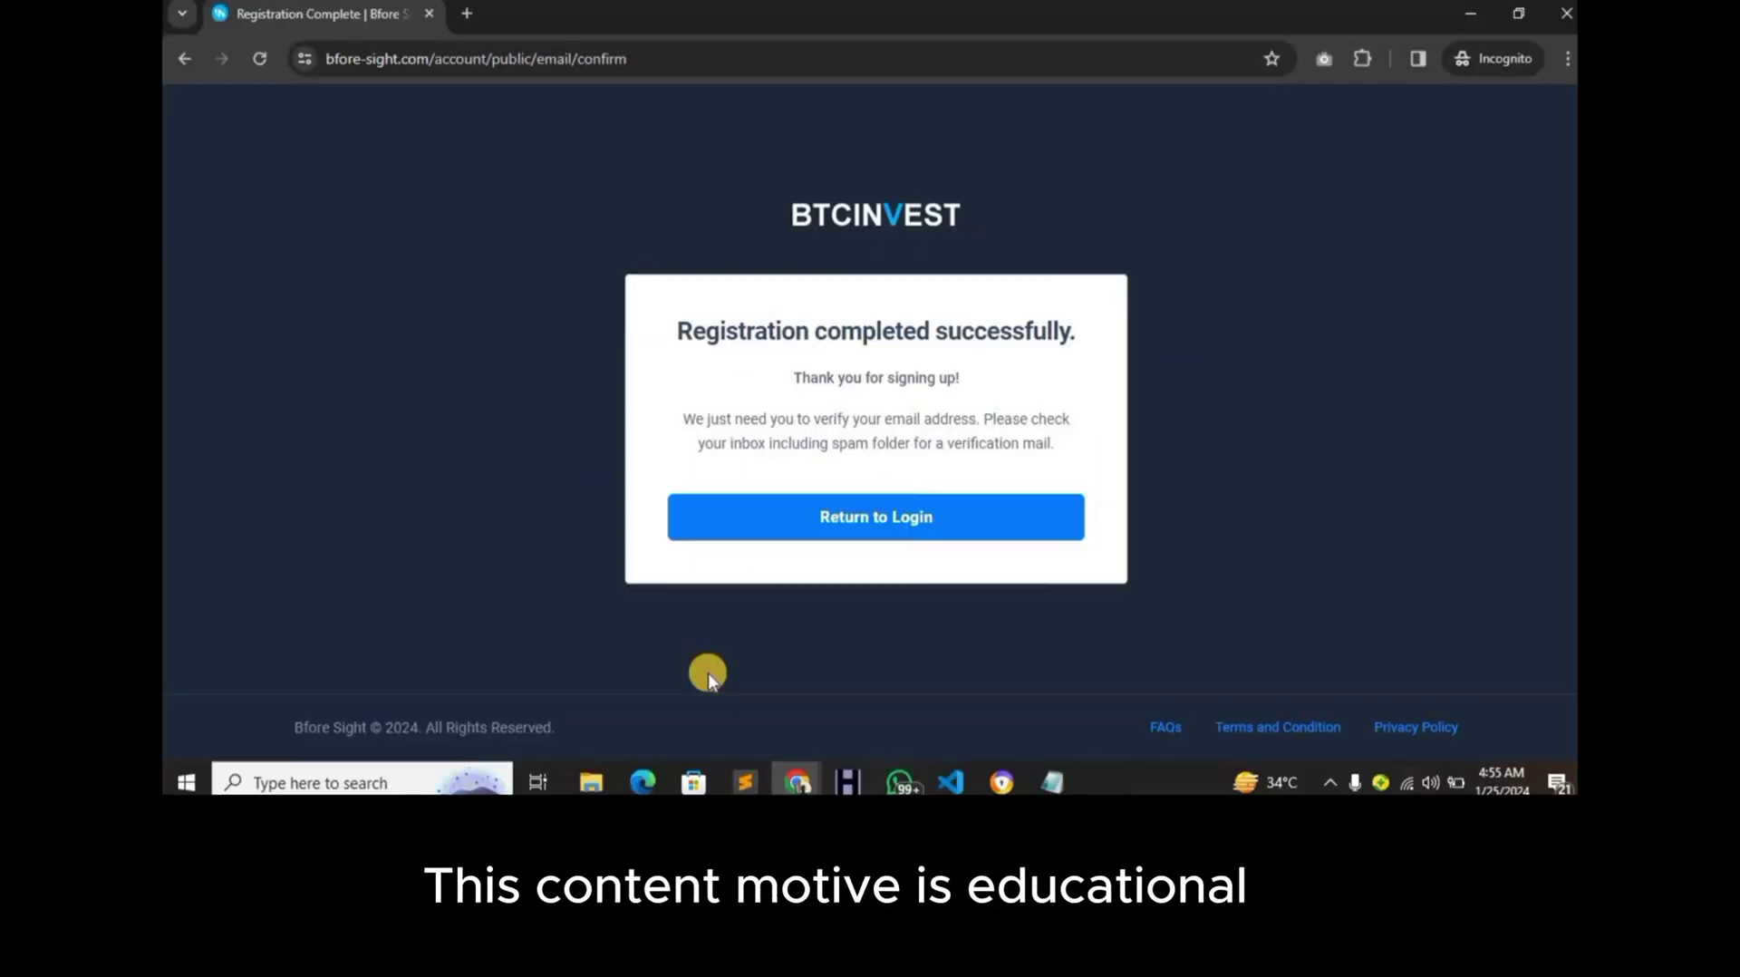
# - Log in from the login page with the test account's e-mail and password
pyautogui.click(772, 522)
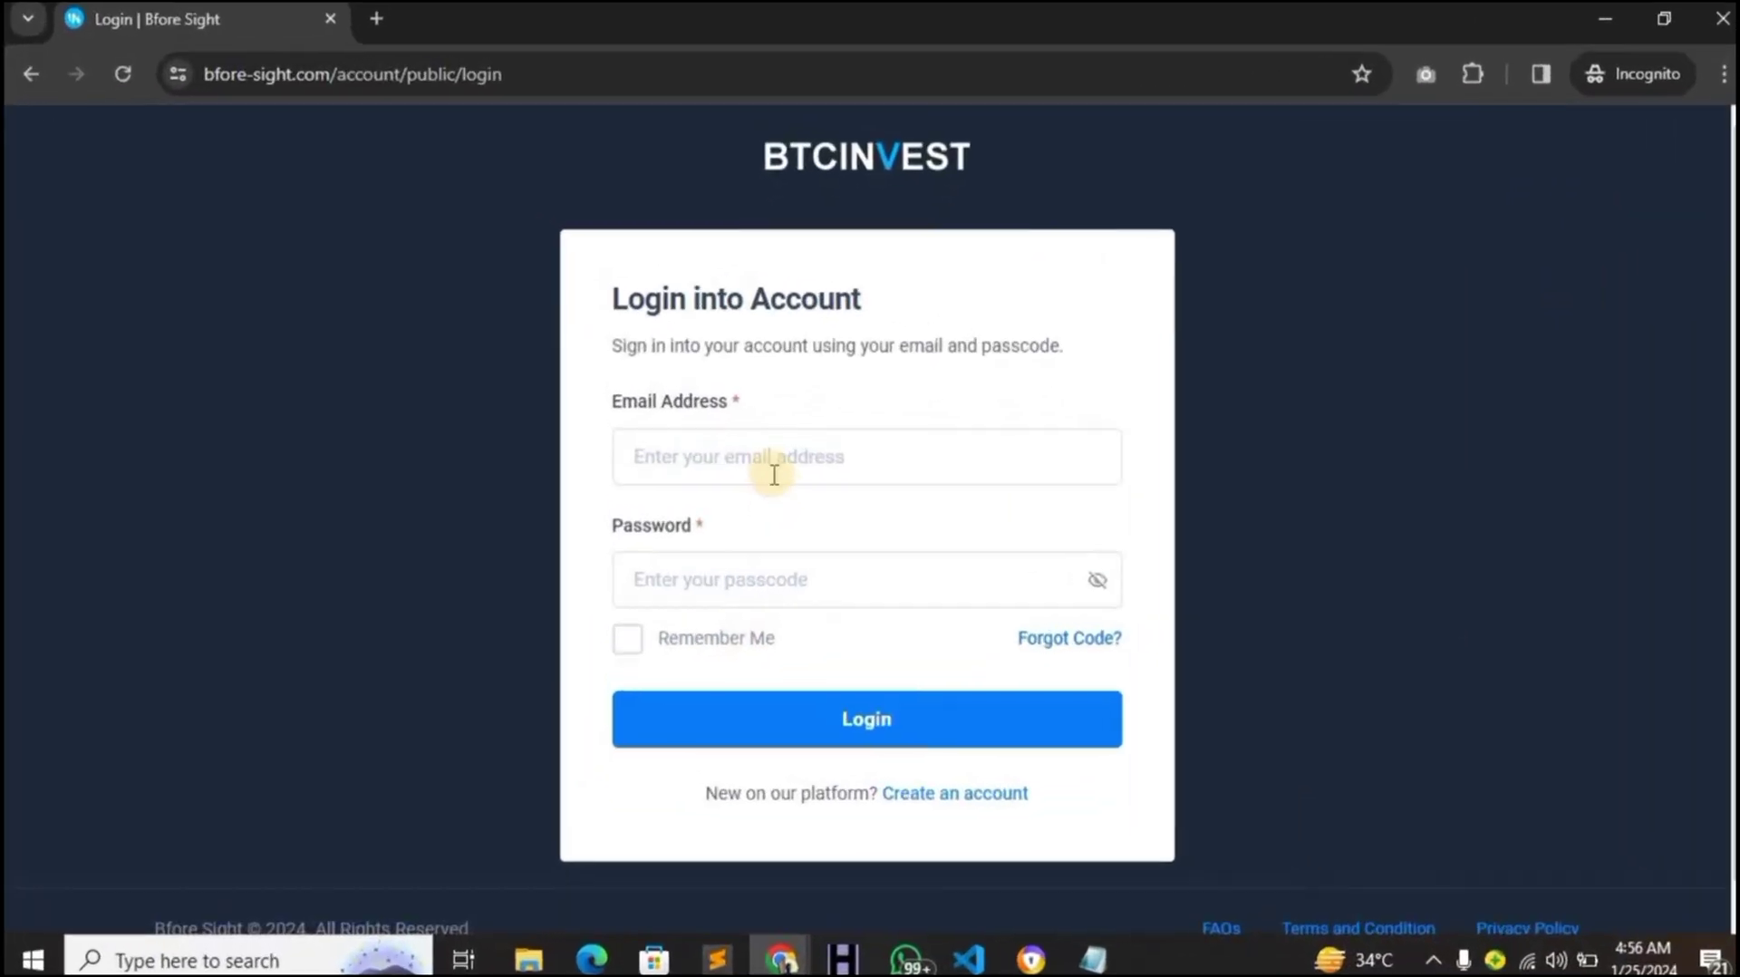
pyautogui.click(792, 382)
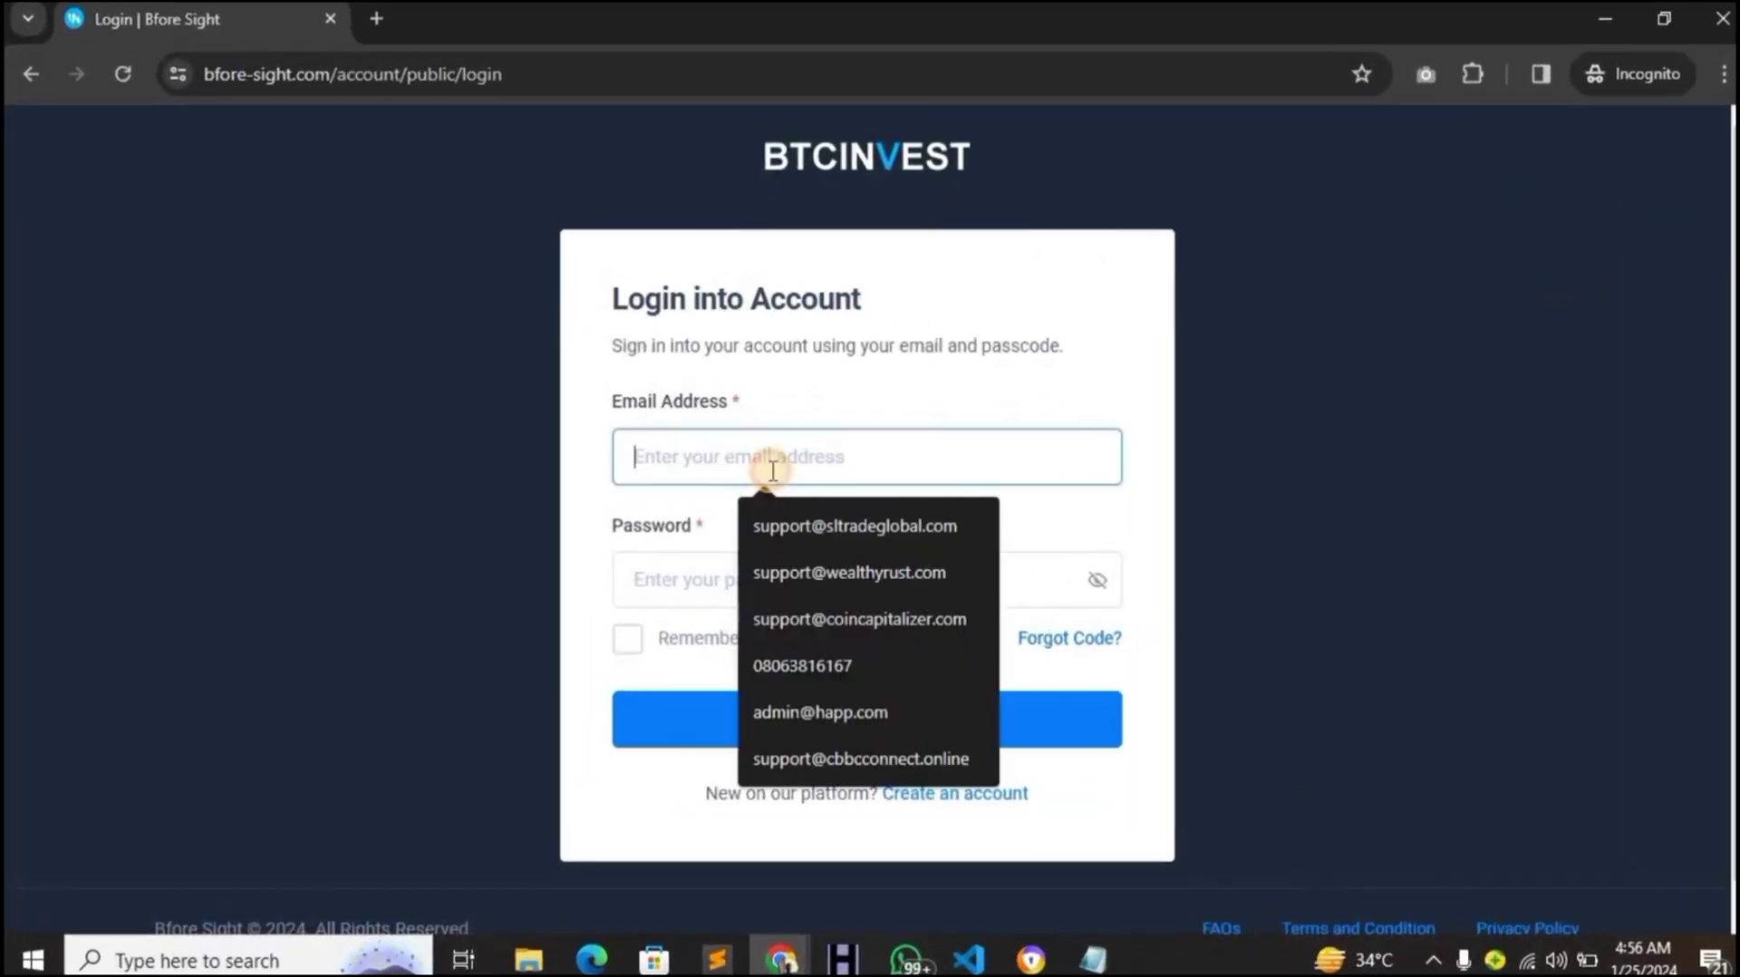
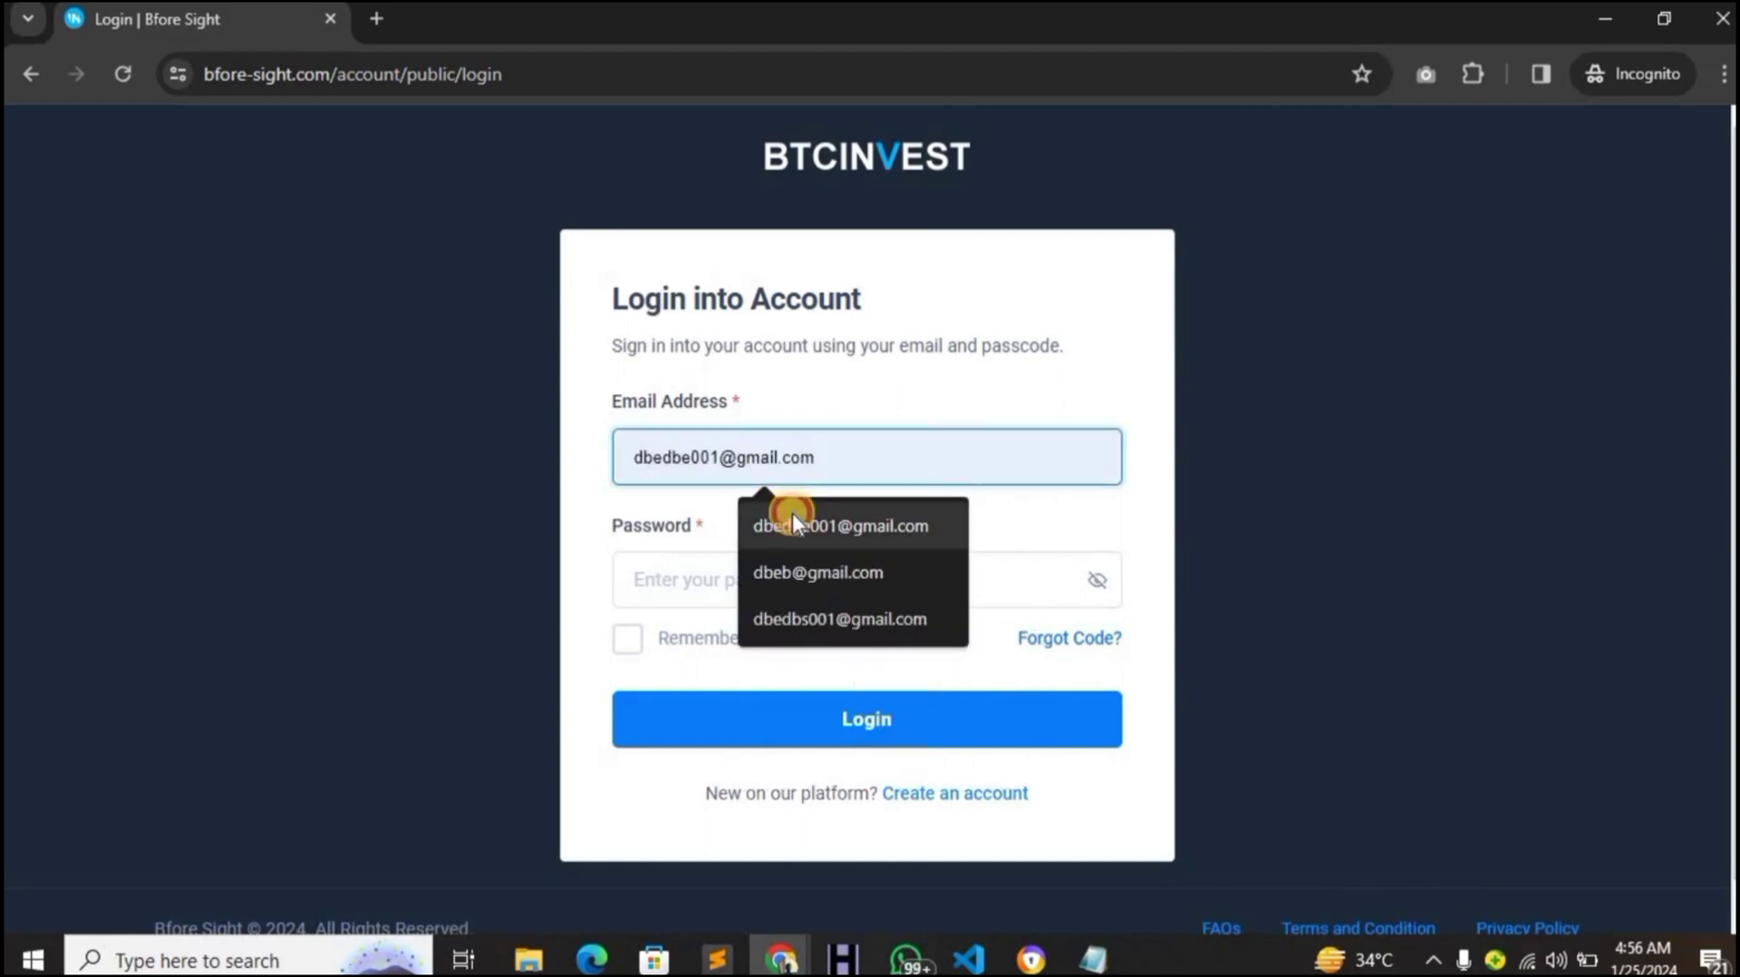
pyautogui.click(792, 515)
pyautogui.click(783, 567)
pyautogui.write('1')
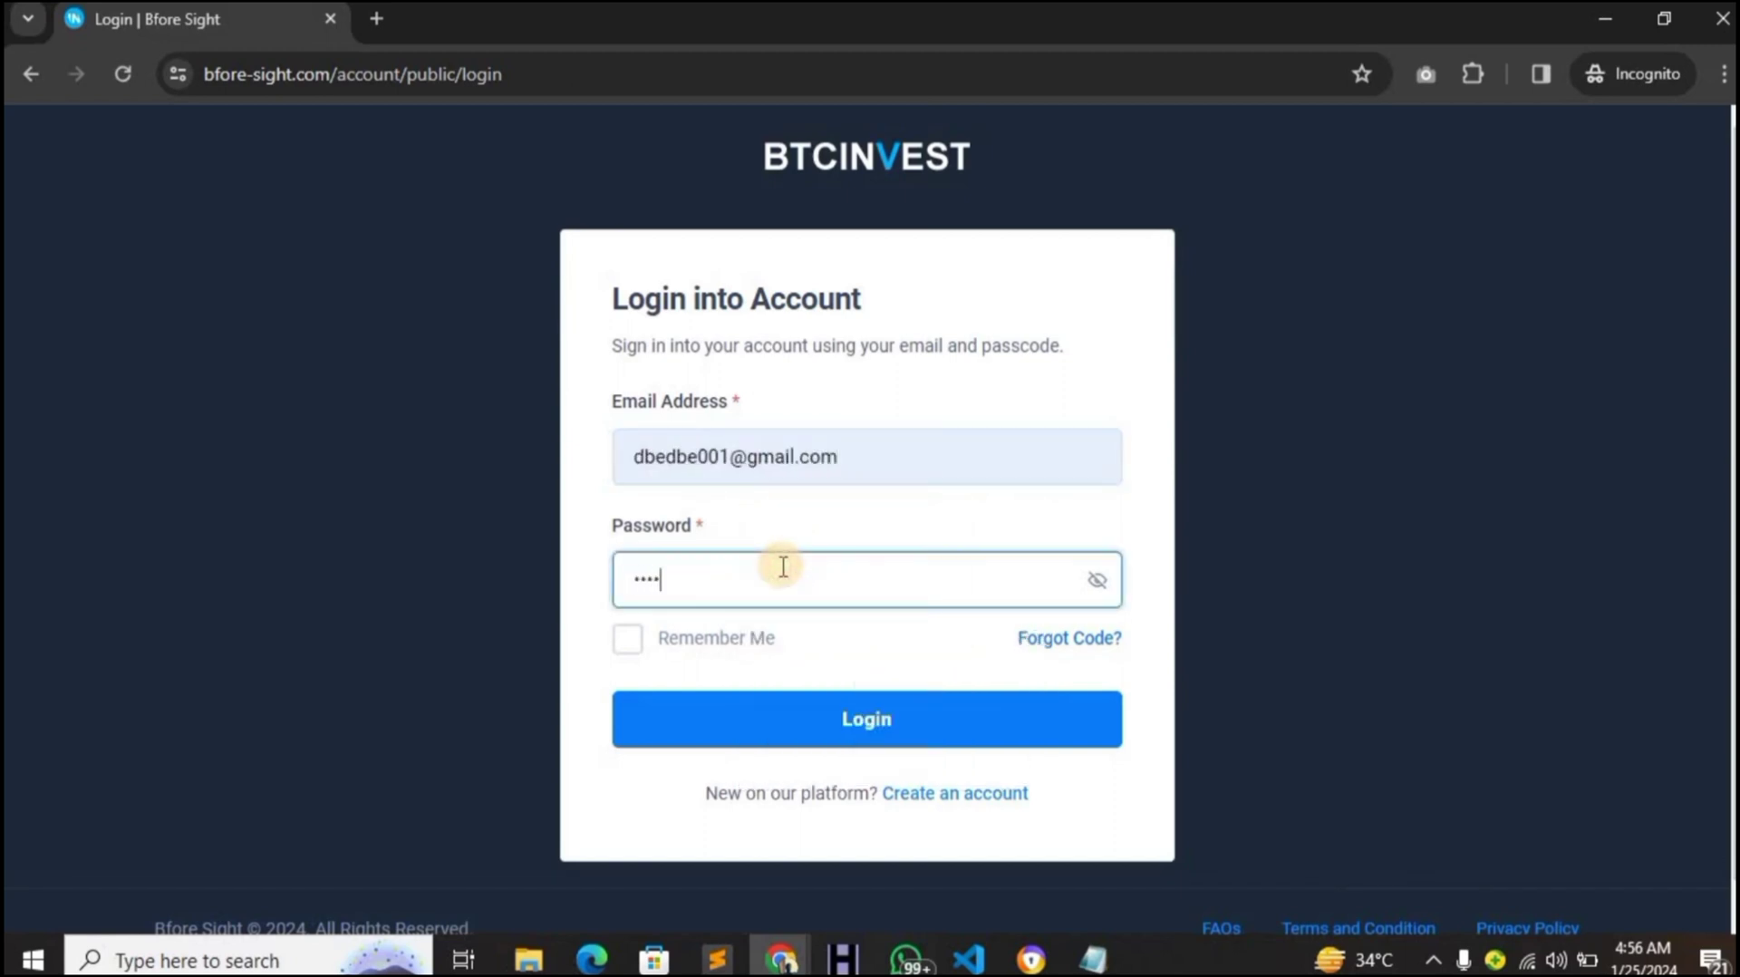
pyautogui.click(814, 711)
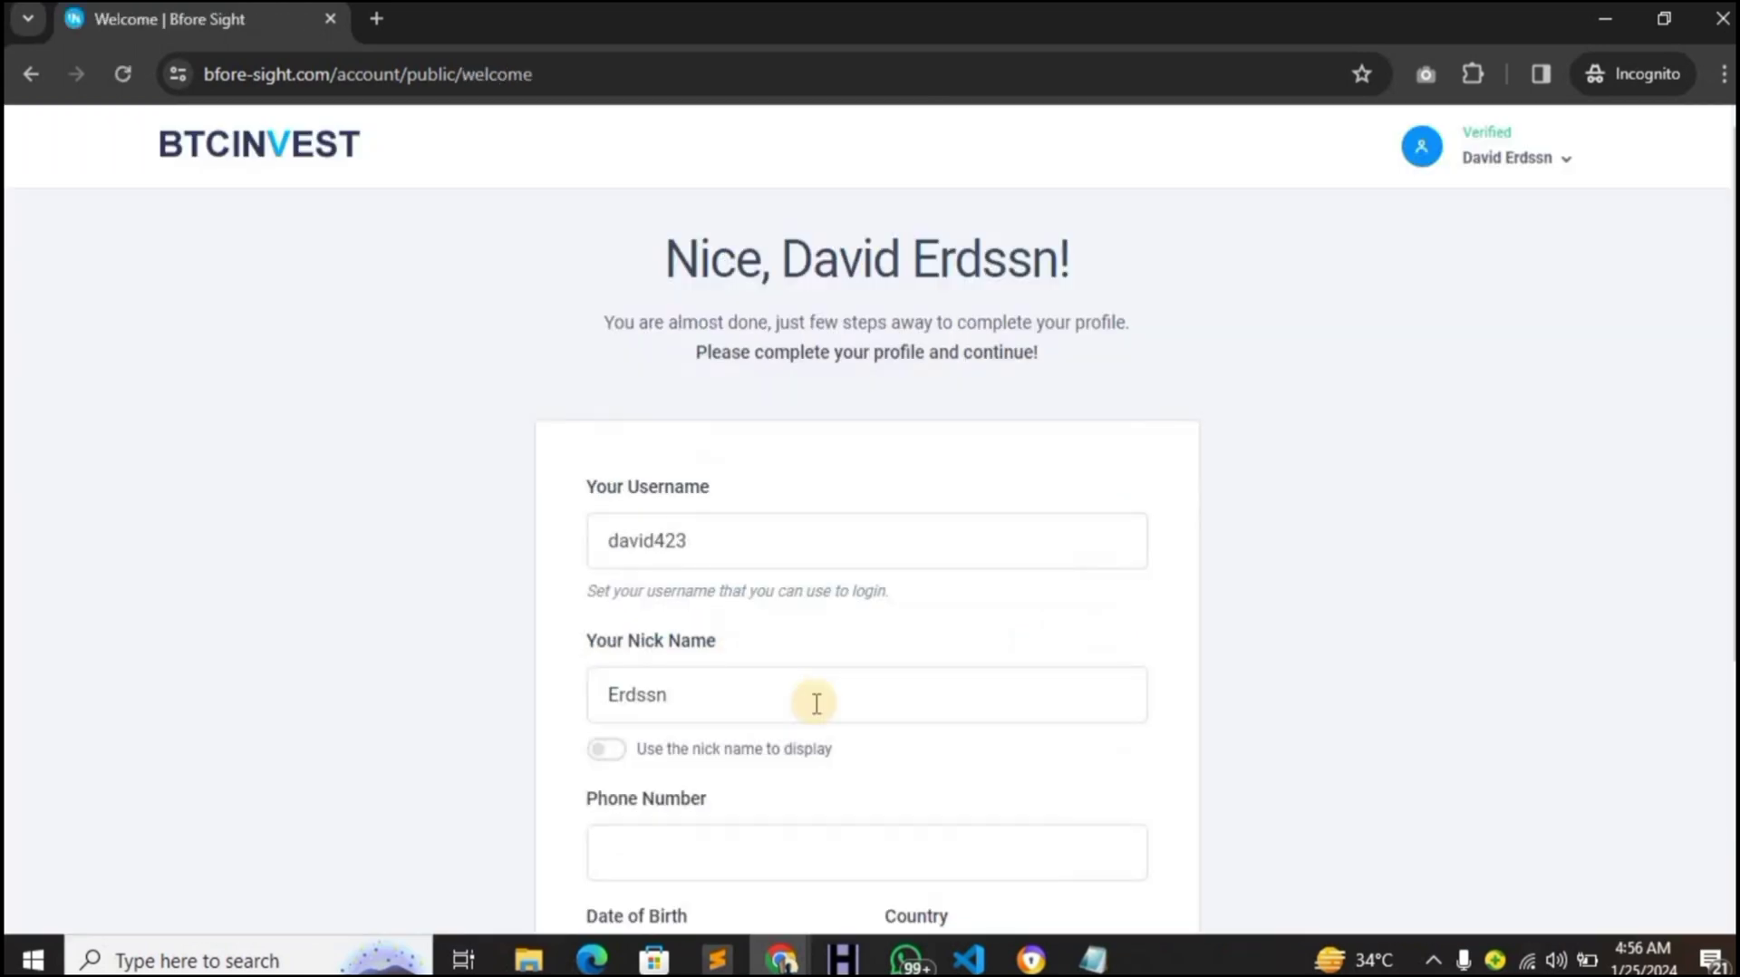
# - Change the username's last character to 3, then skip the profile and go to the dashboard
pyautogui.doubleClick(635, 541)
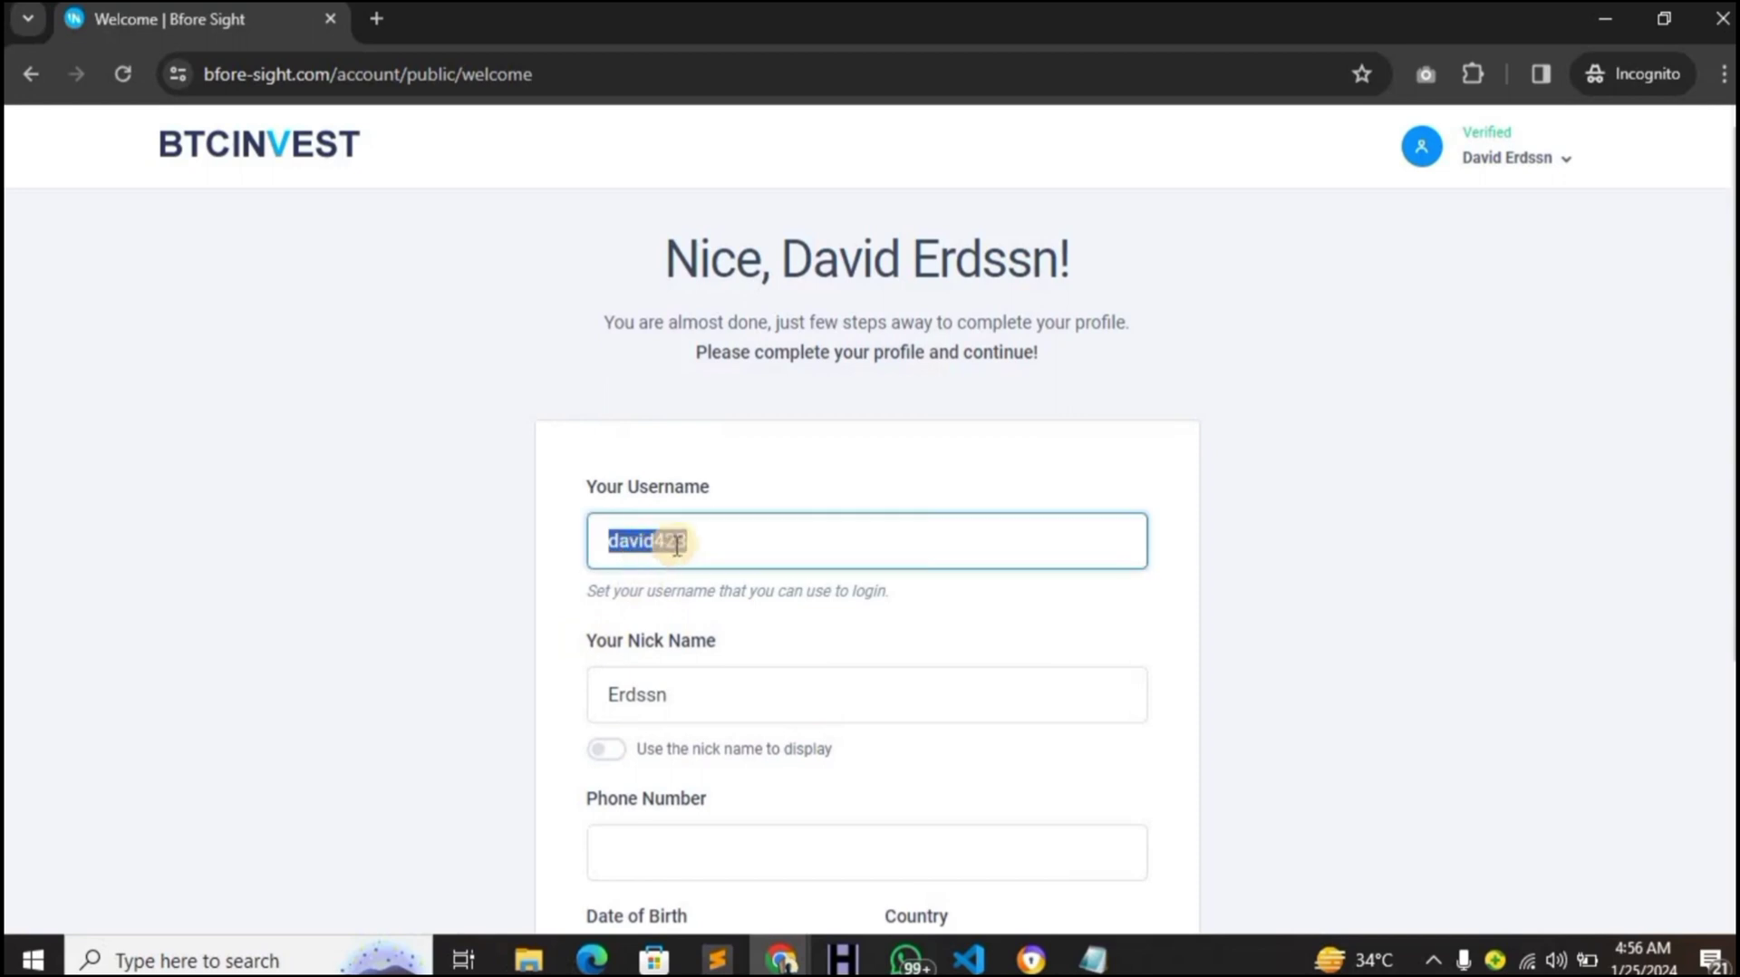
pyautogui.click(678, 544)
pyautogui.click(683, 542)
pyautogui.press('BackSpace')
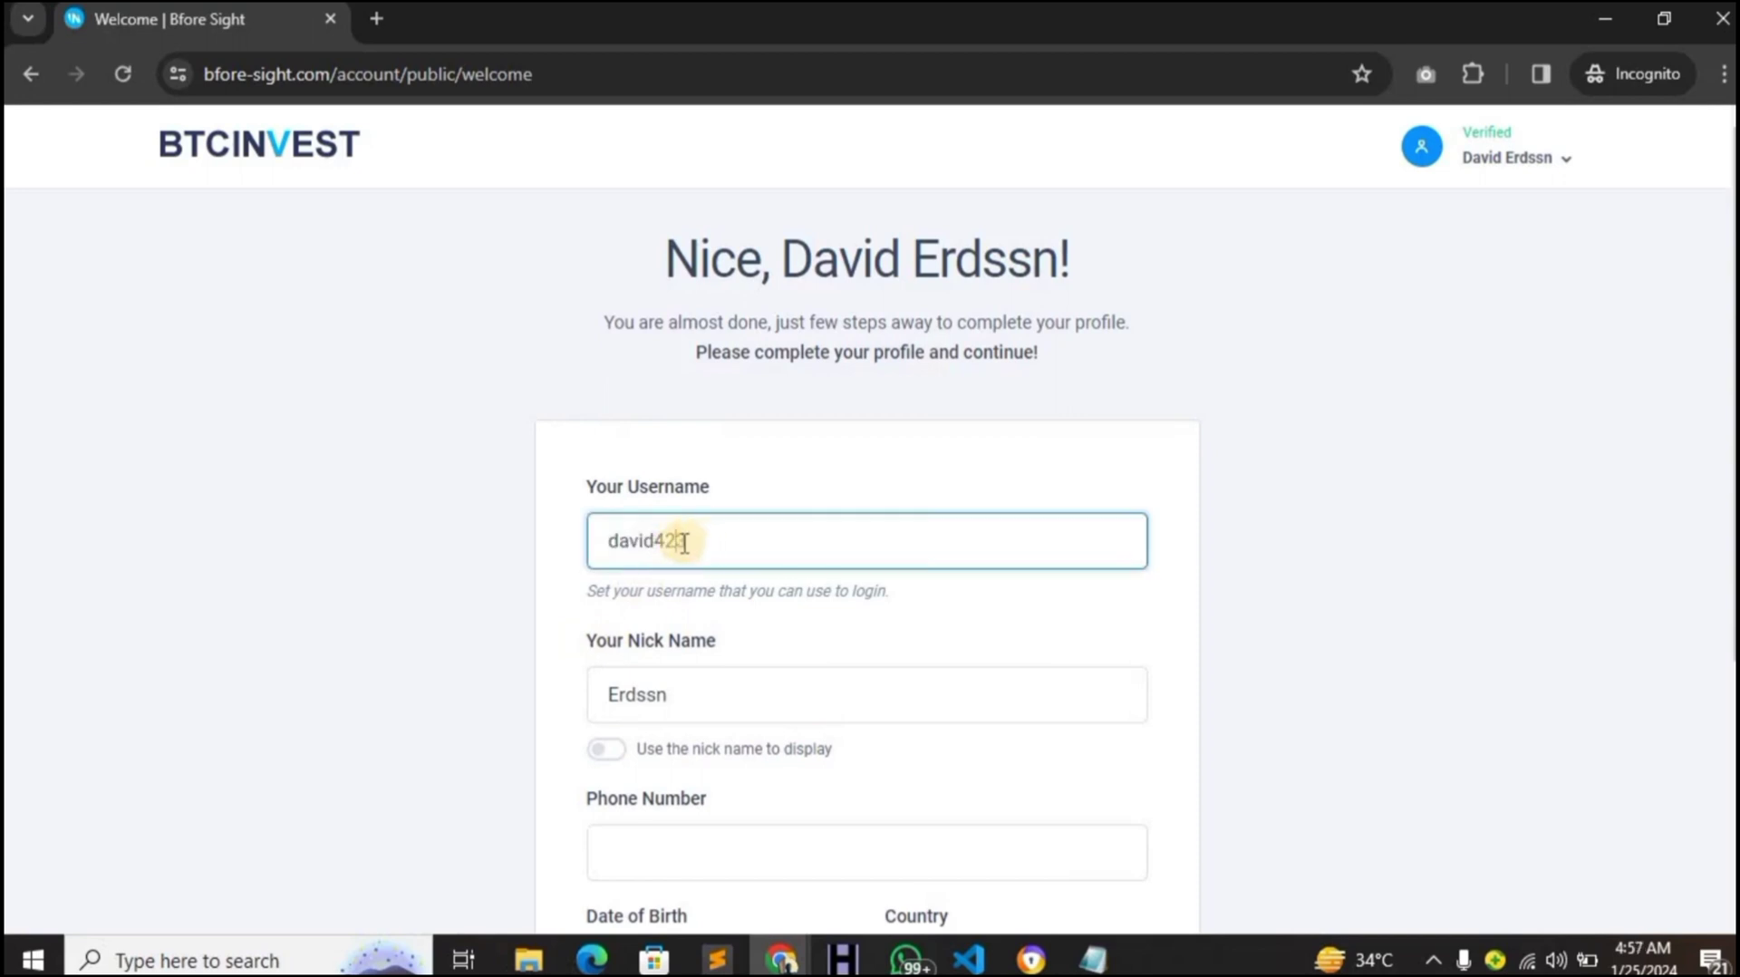
pyautogui.write('3')
pyautogui.scroll(-3, 680, 667)
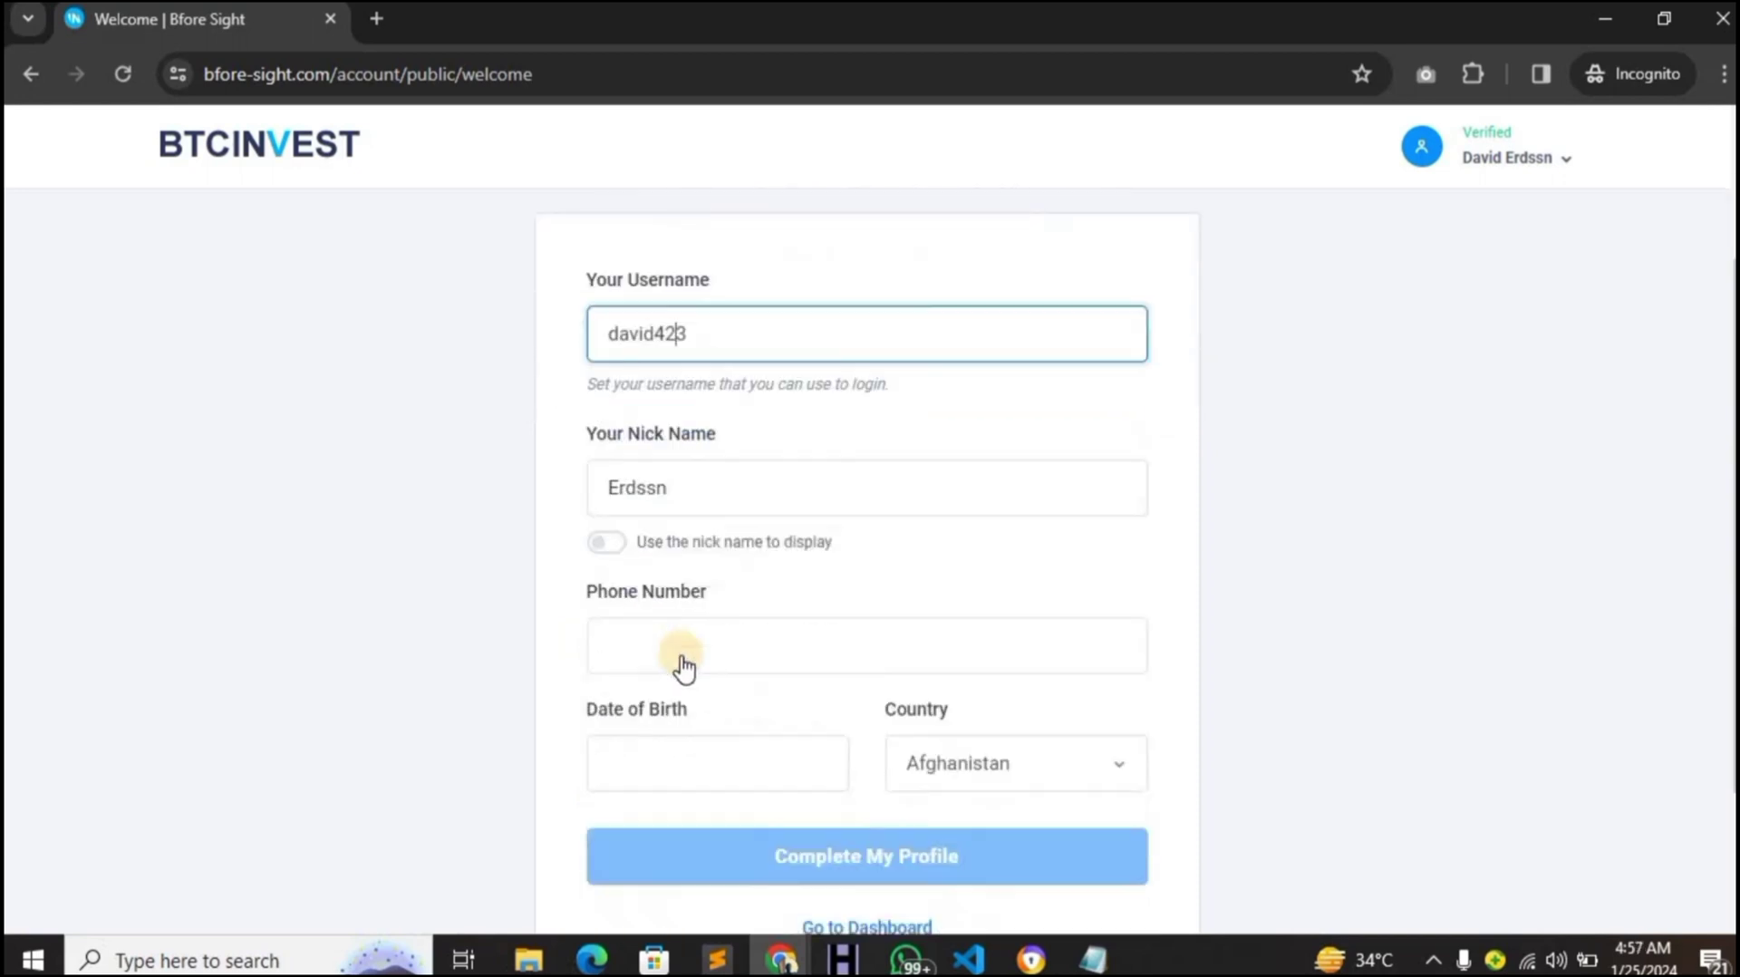
pyautogui.click(669, 596)
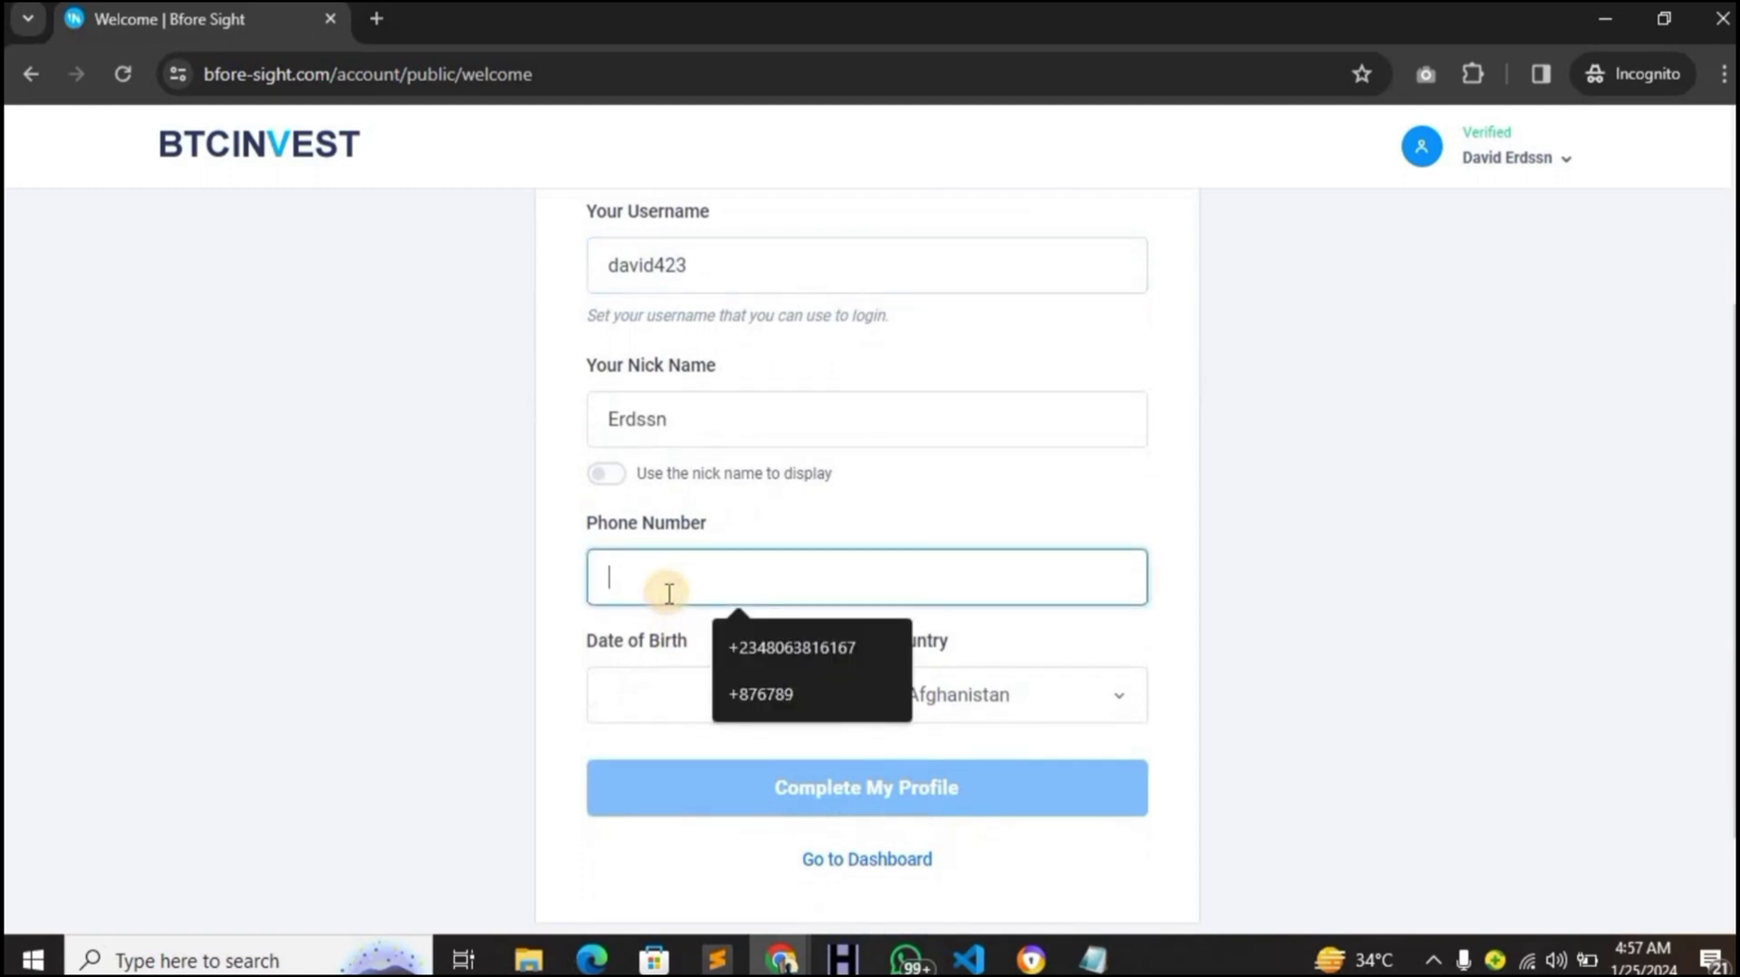
pyautogui.click(829, 861)
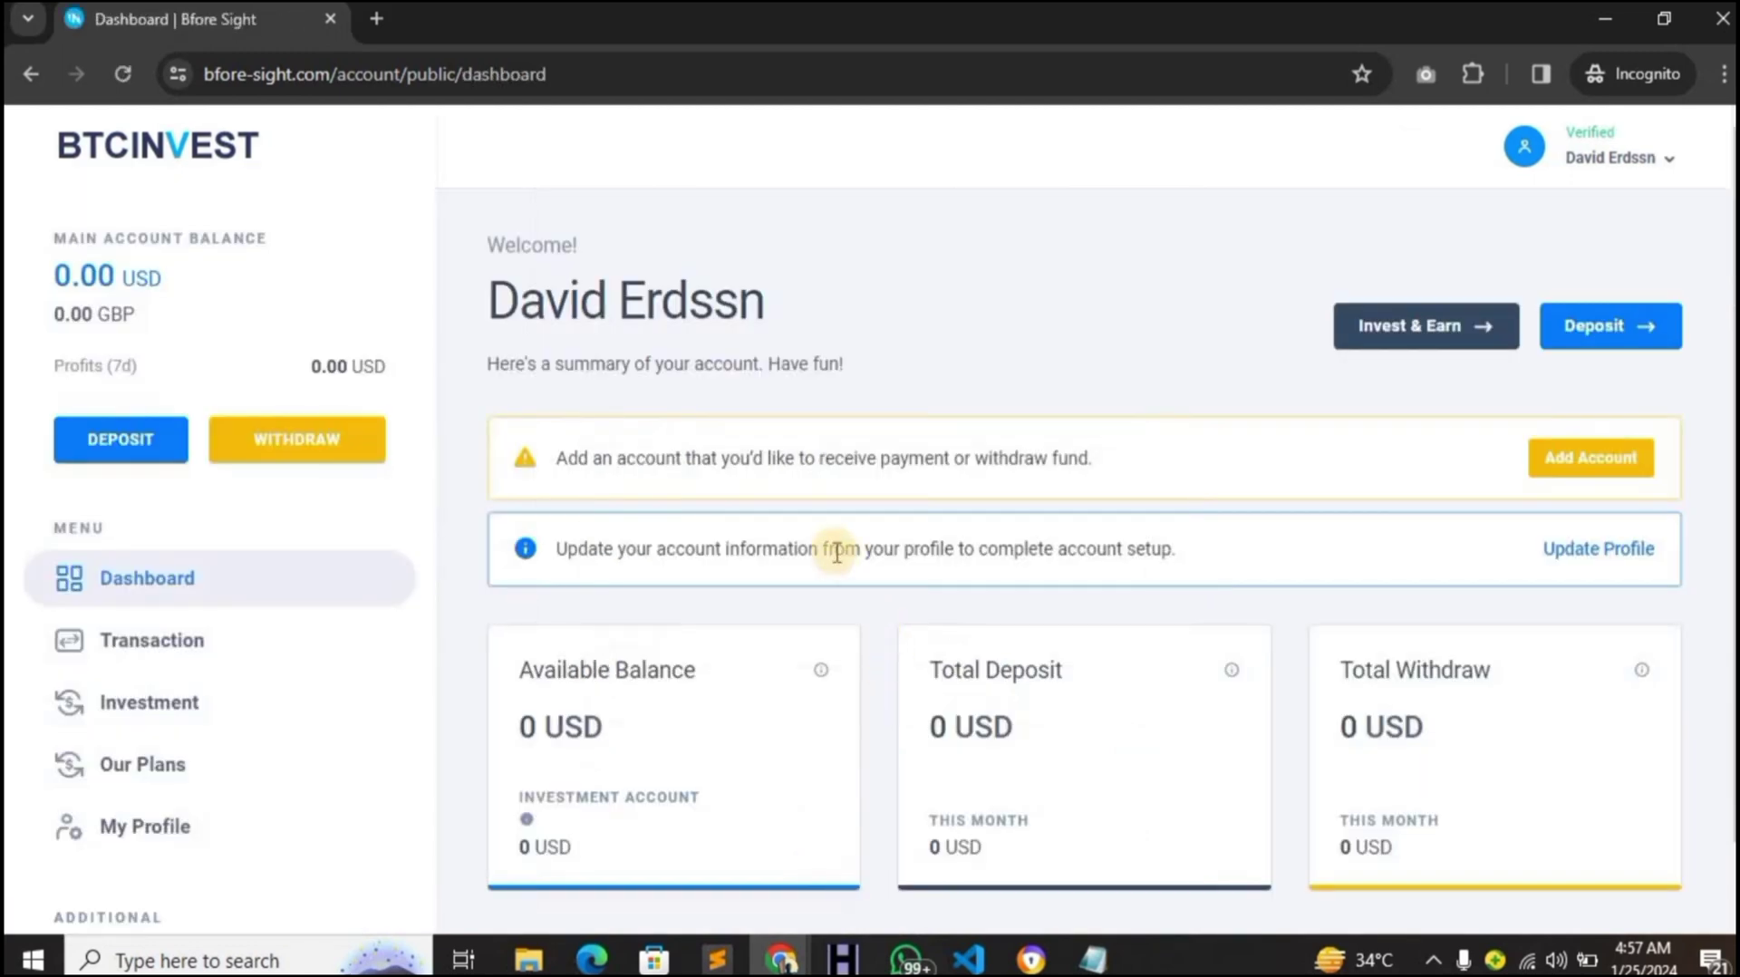
# - Browse the 0 USD dashboard and open the Investment page showing 0.00 USD invested
pyautogui.scroll(-1, 837, 551)
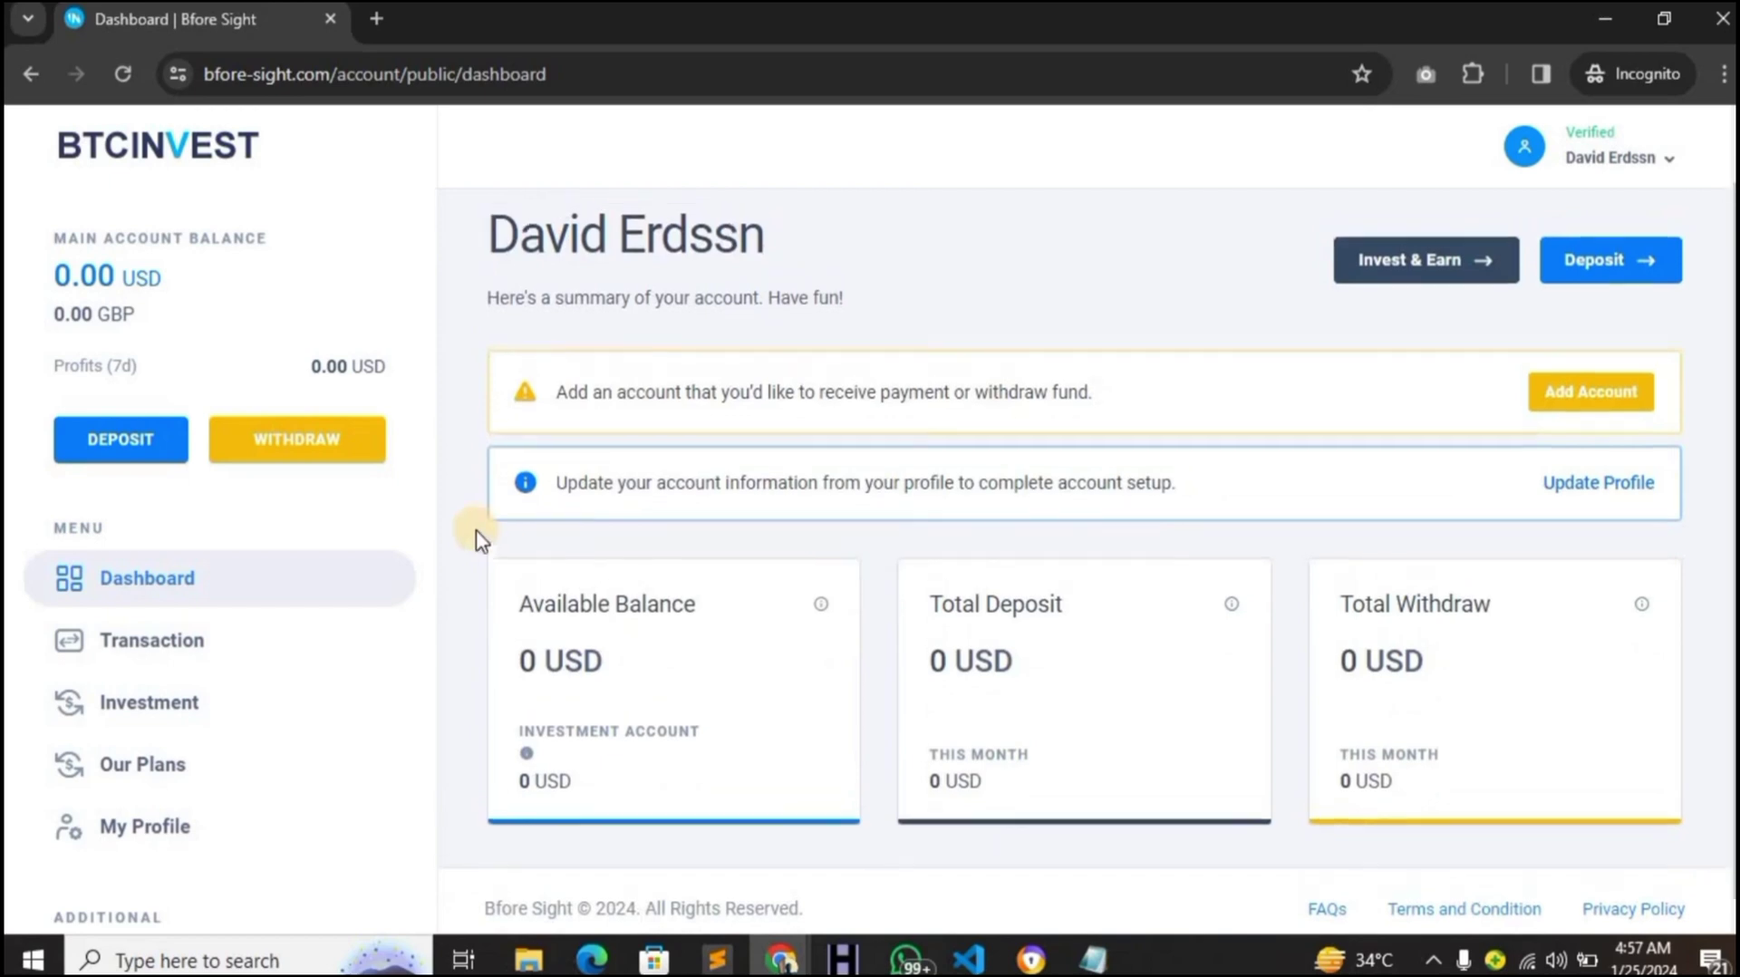
pyautogui.scroll(1, 477, 542)
pyautogui.scroll(-1, 478, 542)
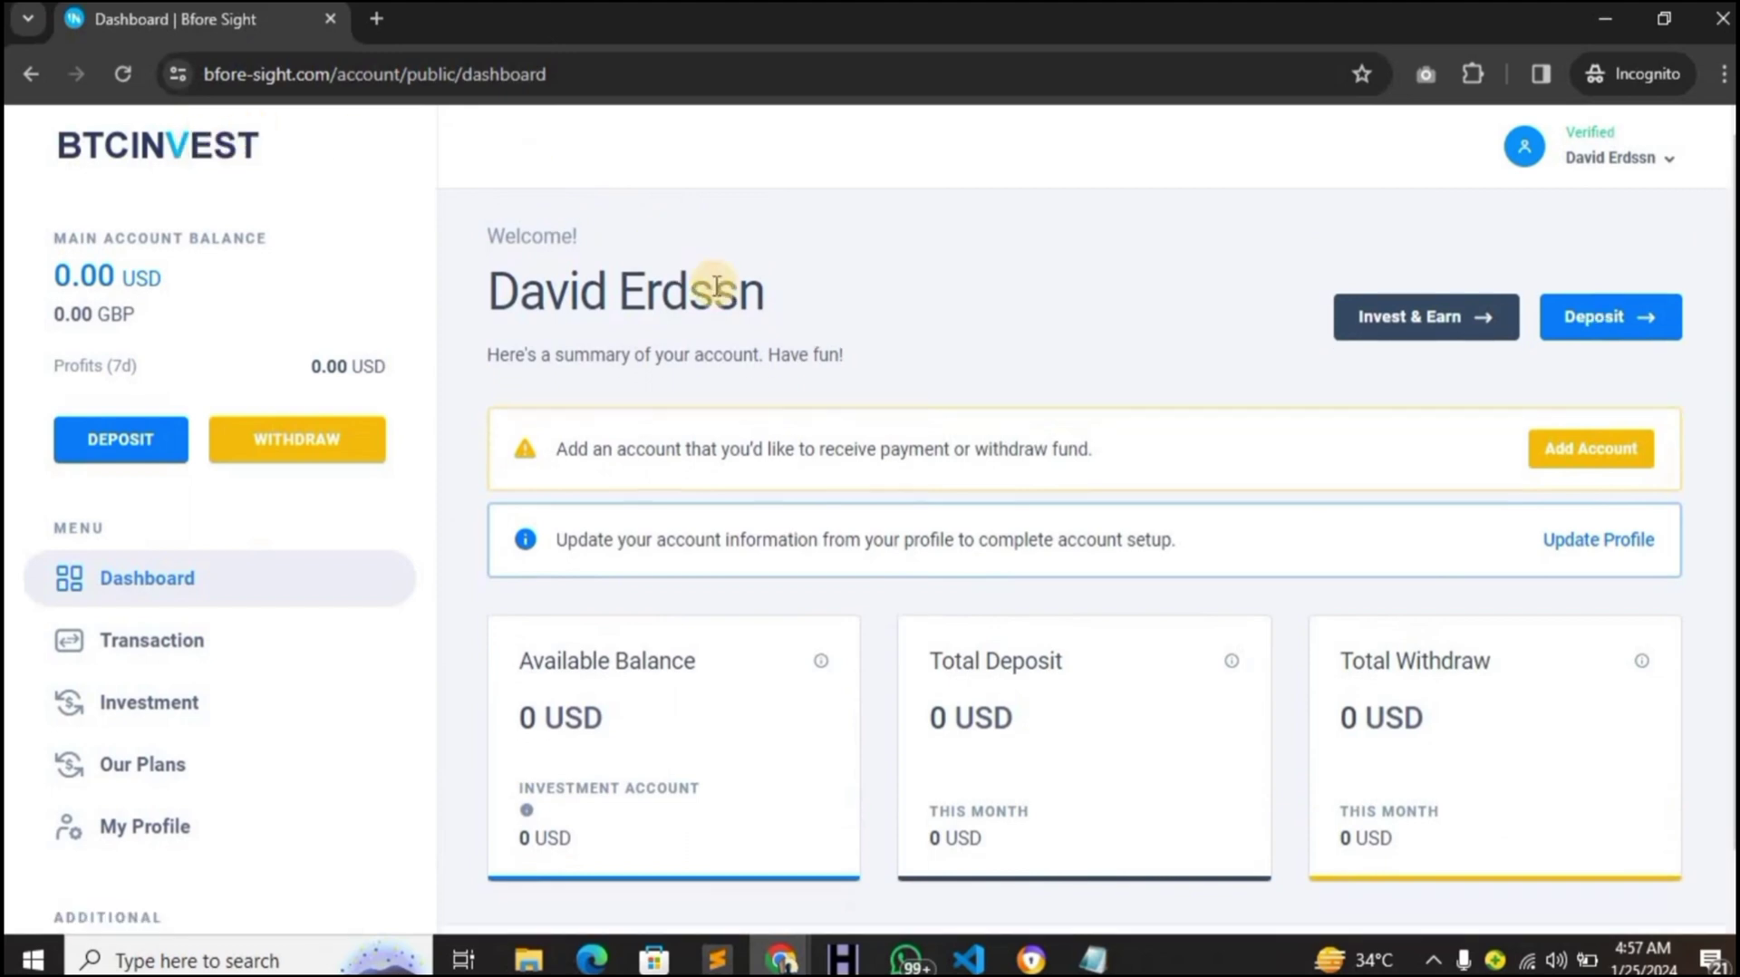
pyautogui.scroll(-1, 711, 282)
pyautogui.scroll(1, 716, 289)
pyautogui.scroll(-1, 714, 286)
pyautogui.scroll(1, 711, 284)
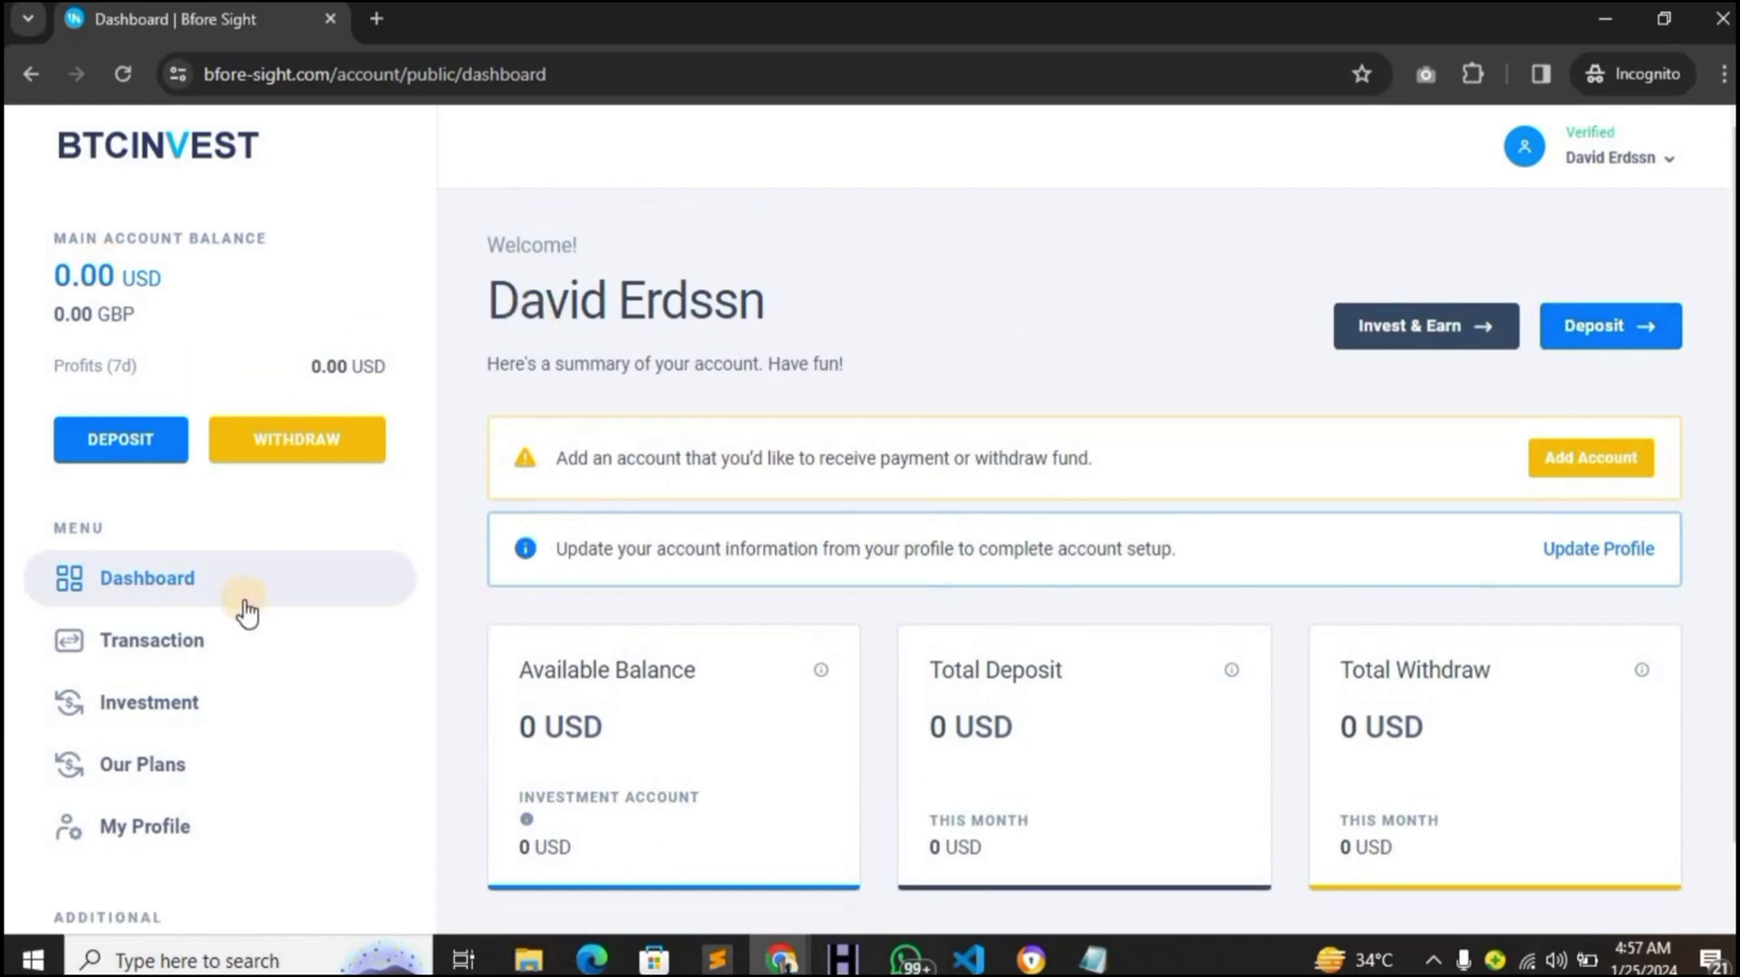
pyautogui.click(131, 703)
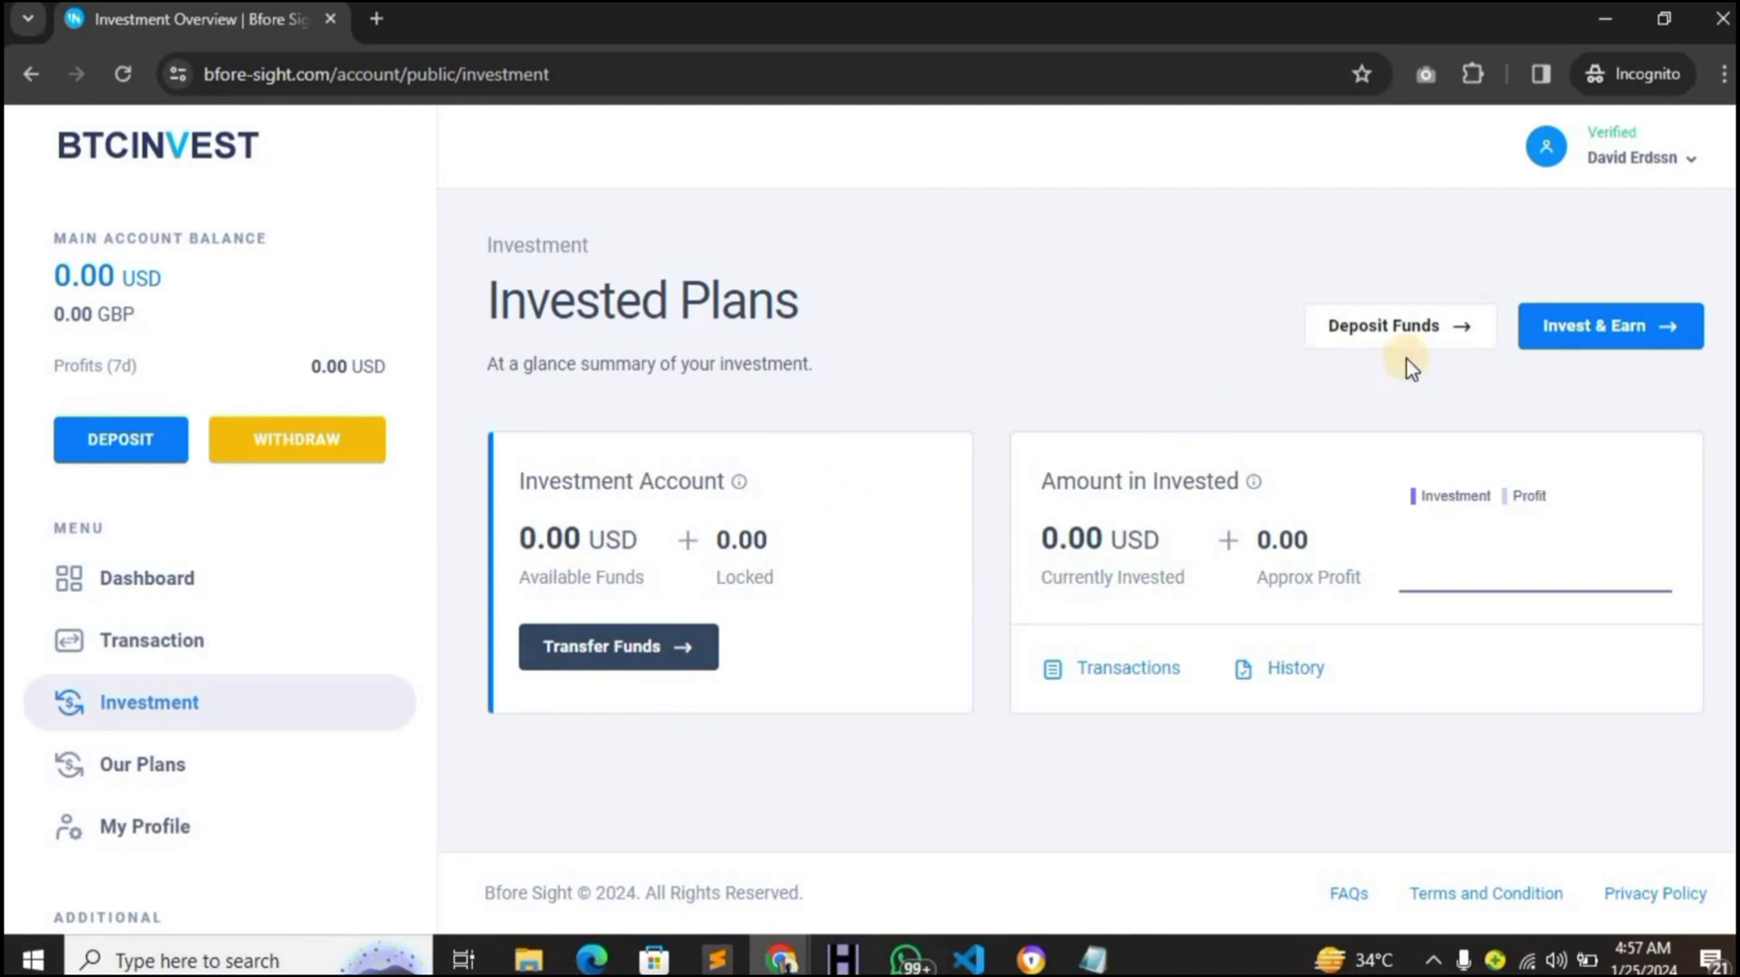
# - Open Our Plans and choose Invest Now on the Mercury plan
pyautogui.click(1532, 337)
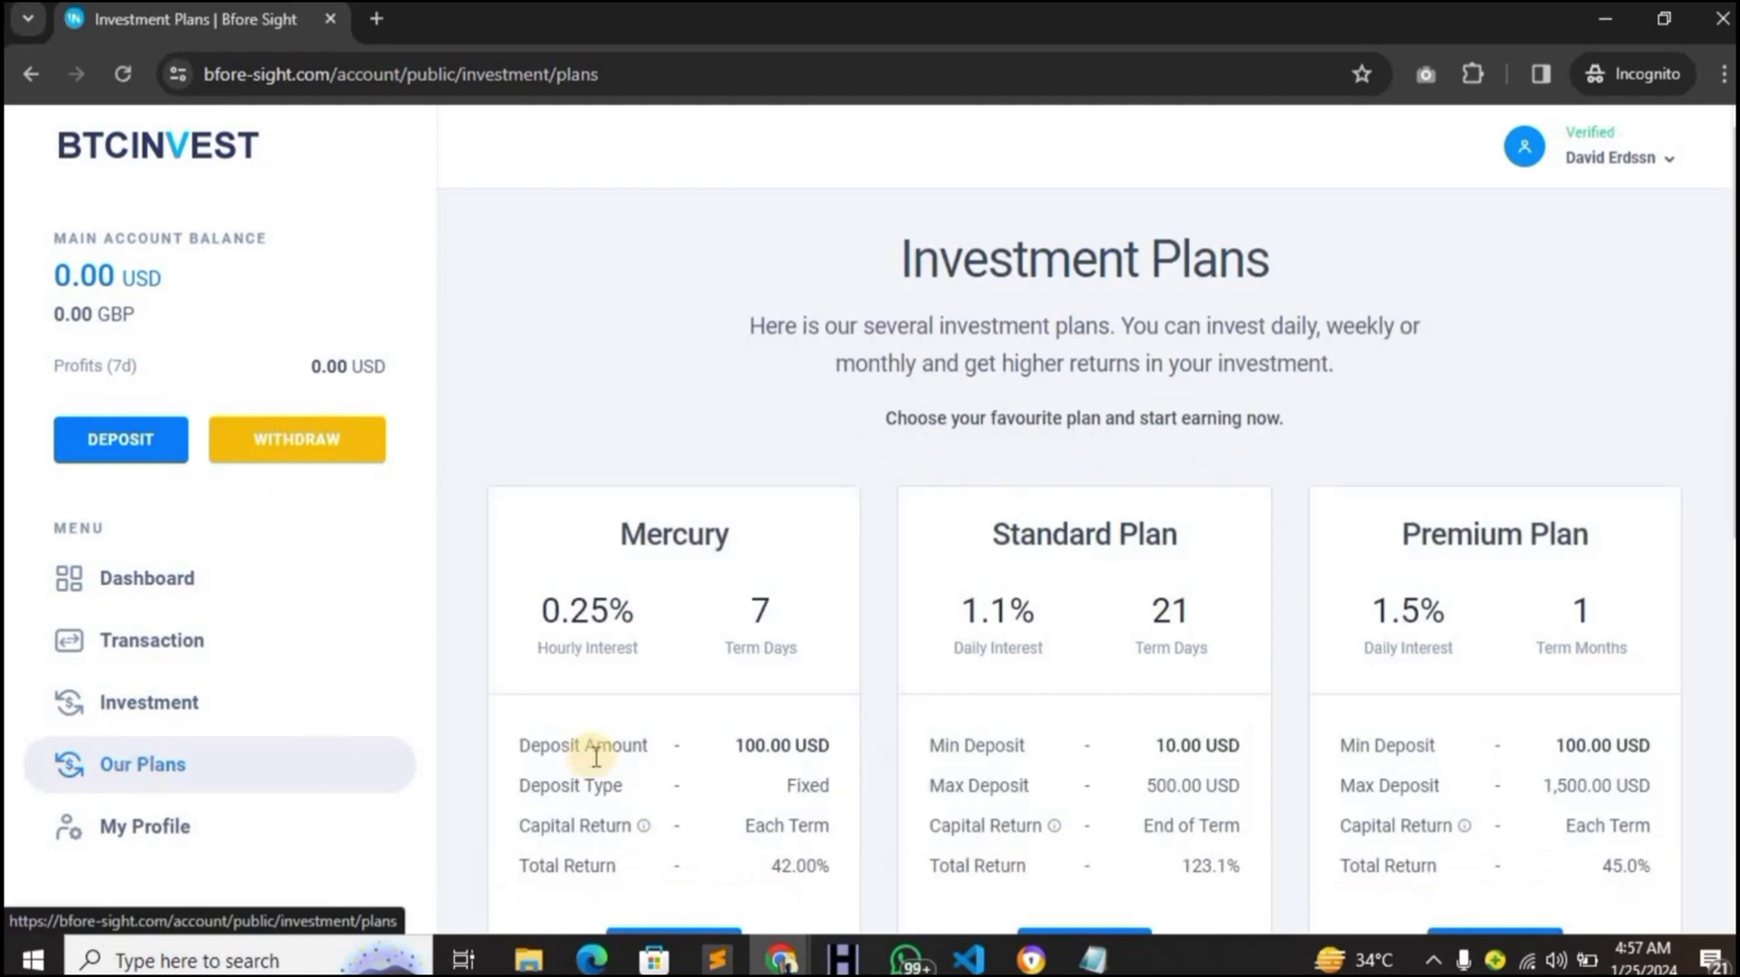
pyautogui.scroll(-3, 591, 759)
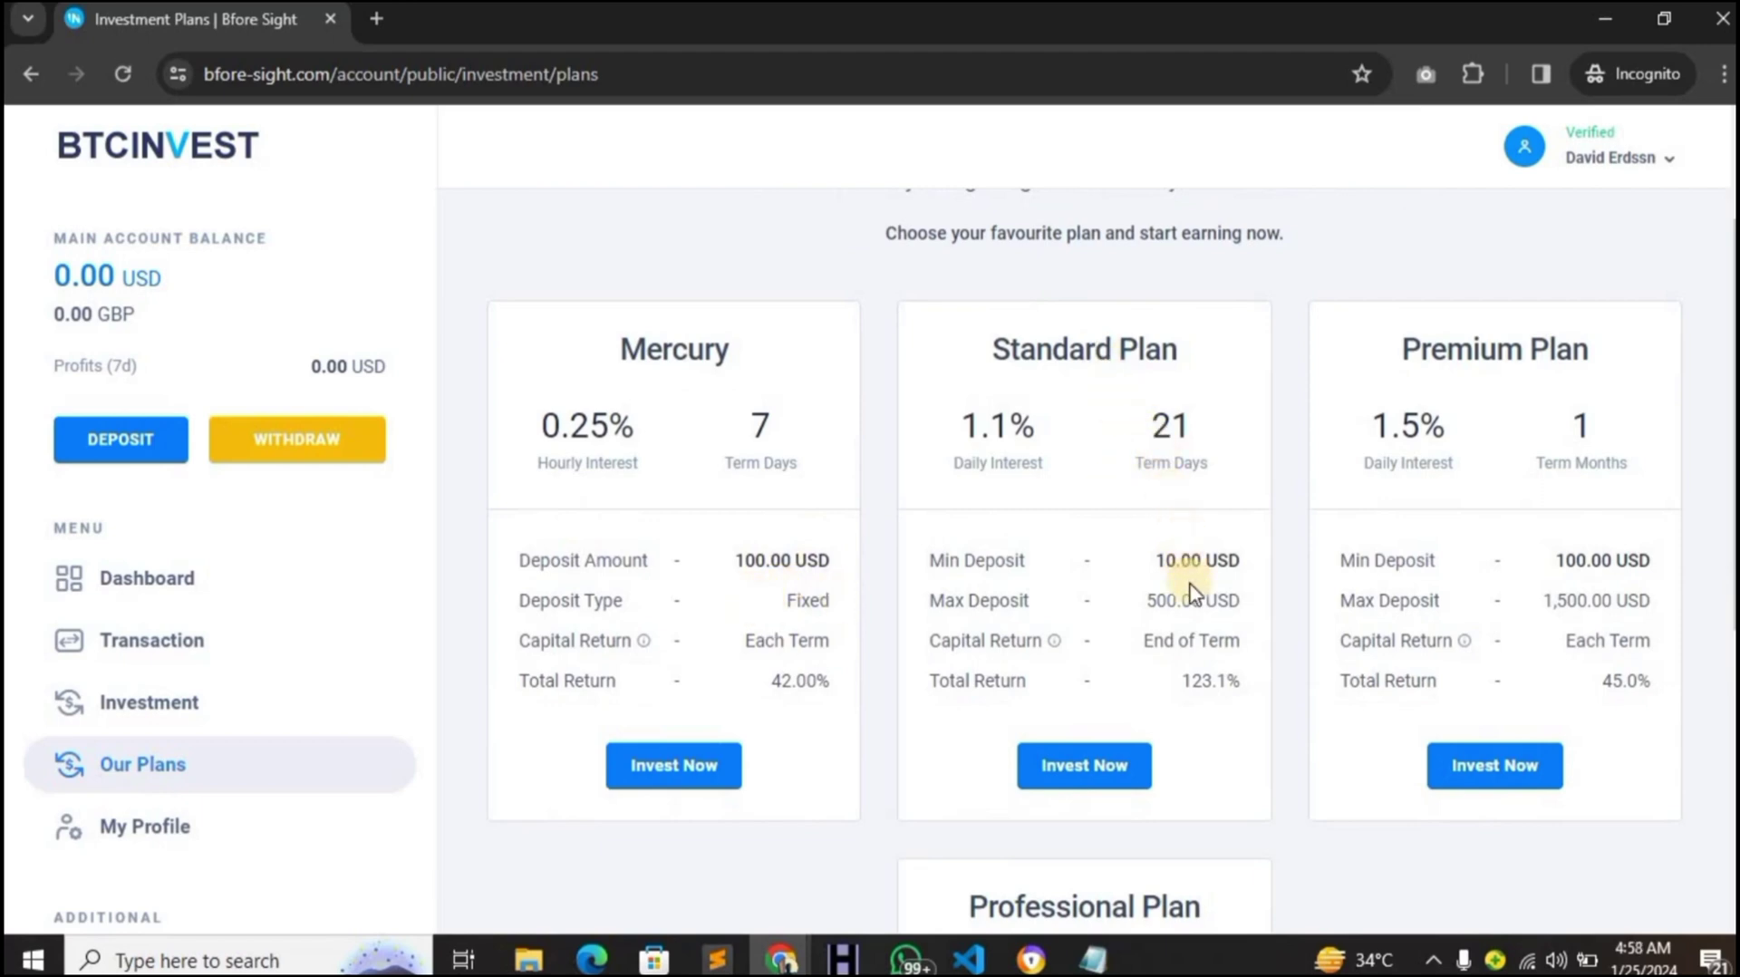
pyautogui.click(650, 764)
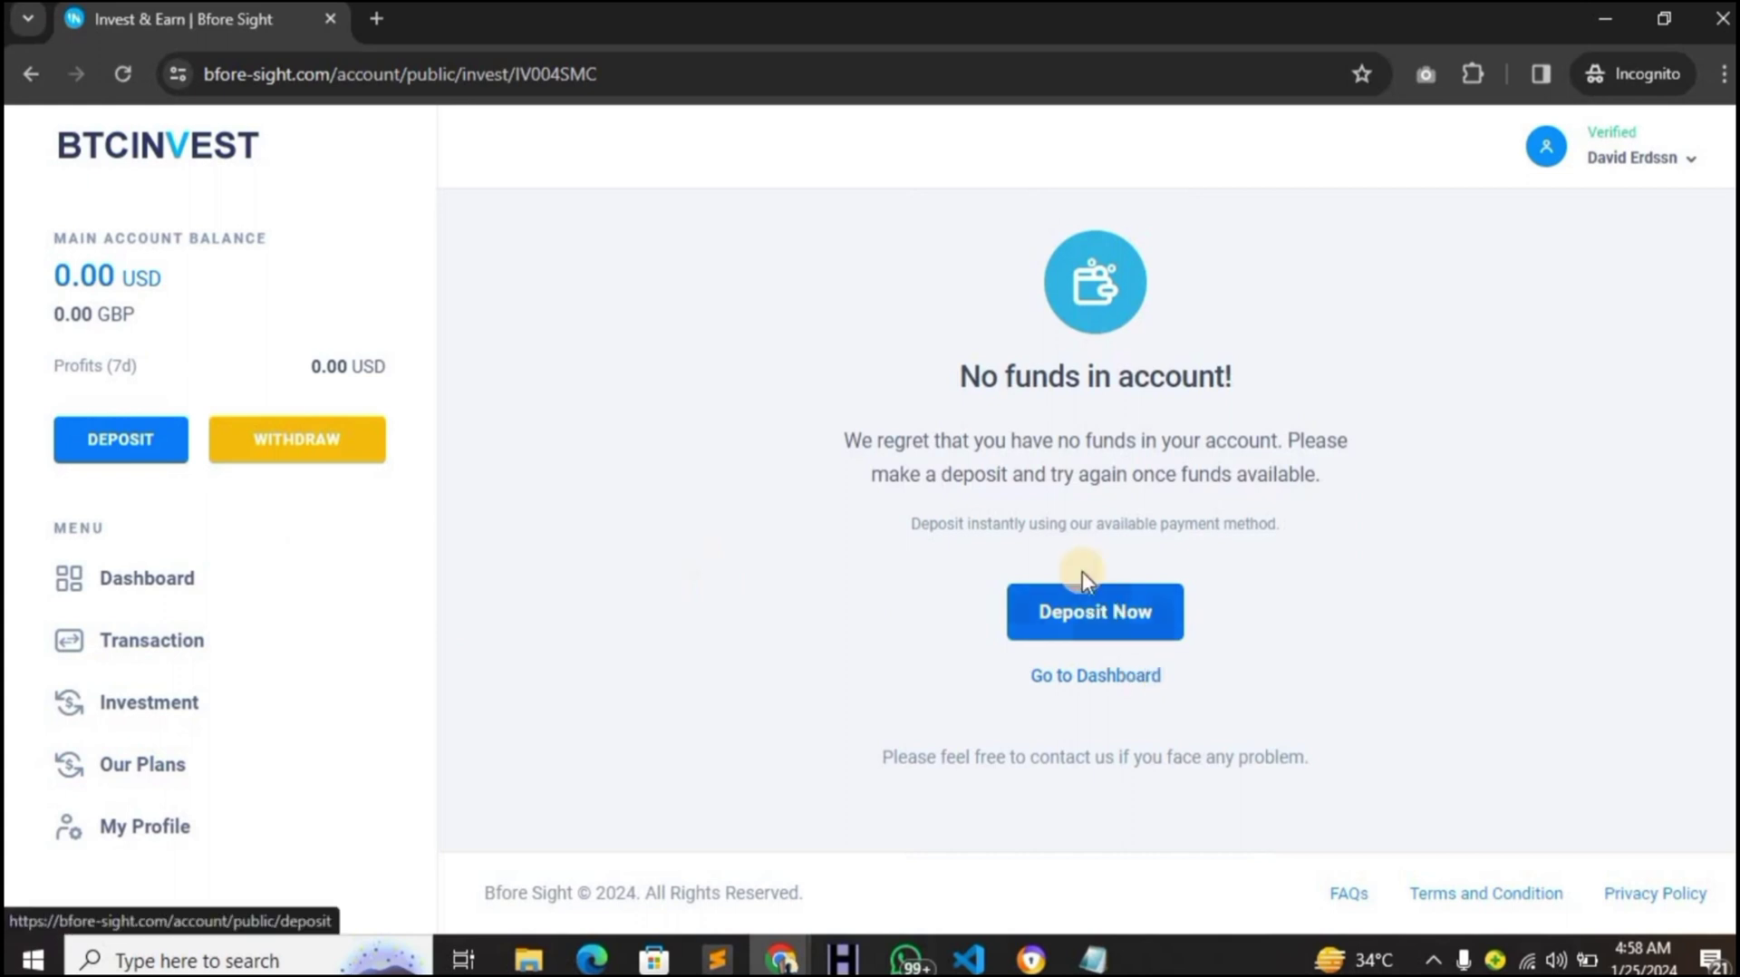
# - Start a deposit using Crypto Wallet as the payment method
pyautogui.click(1090, 607)
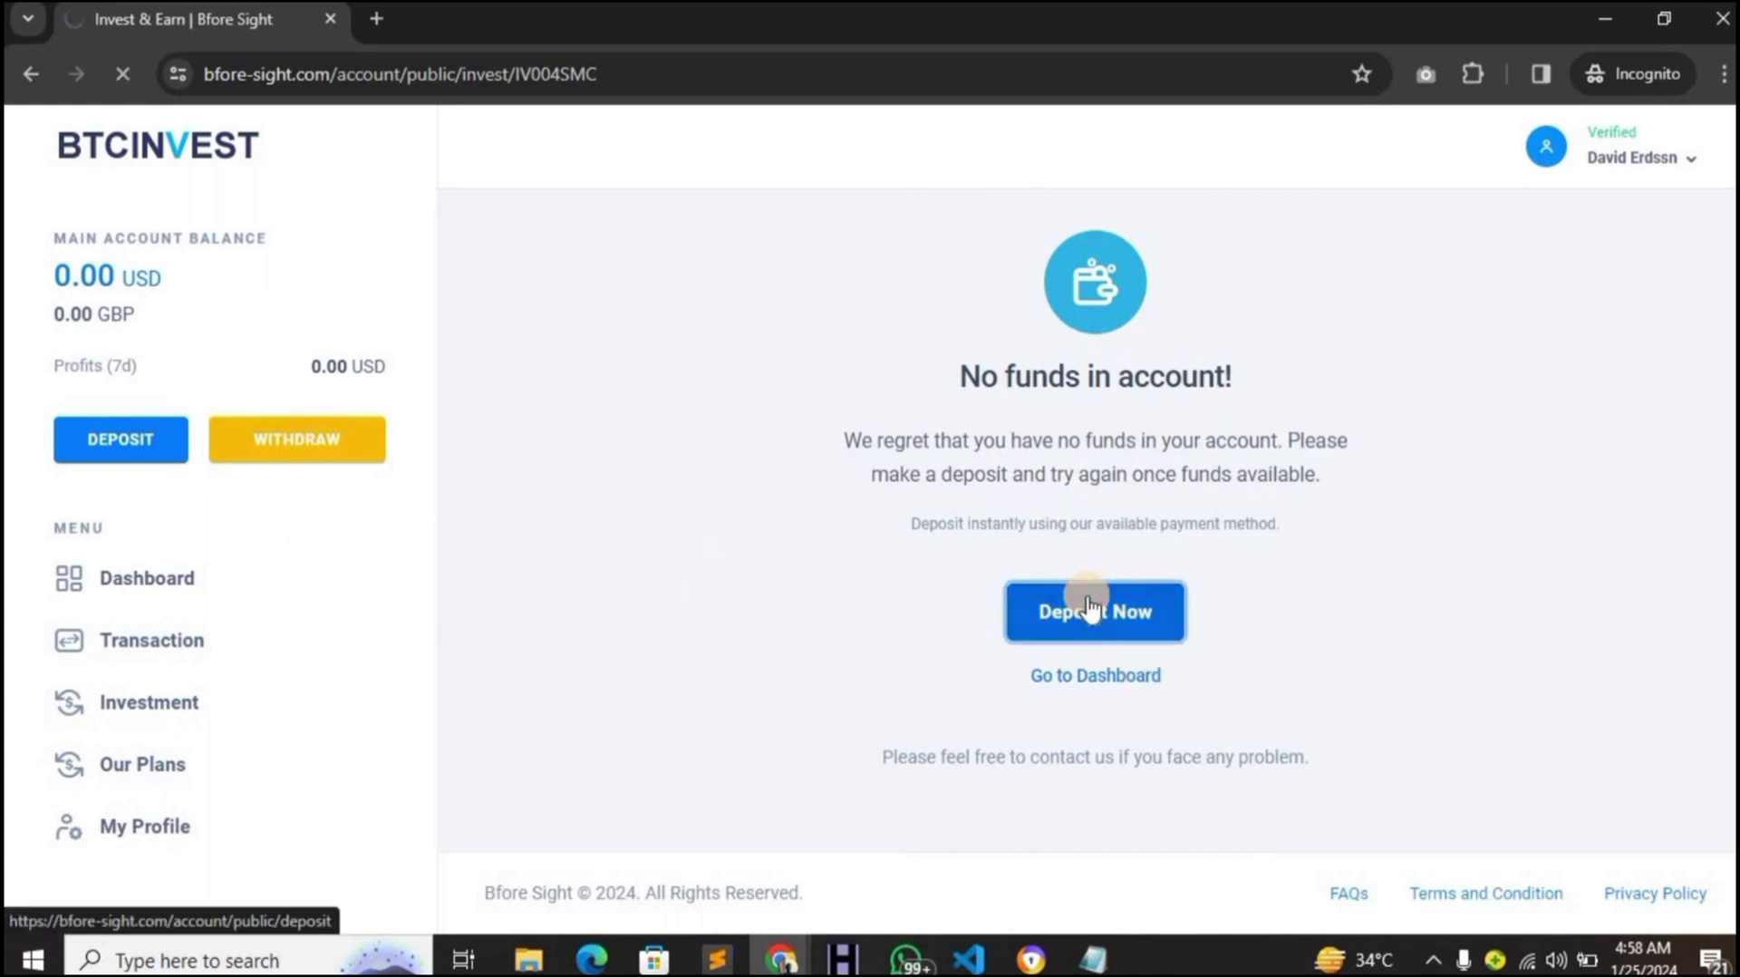
pyautogui.click(963, 494)
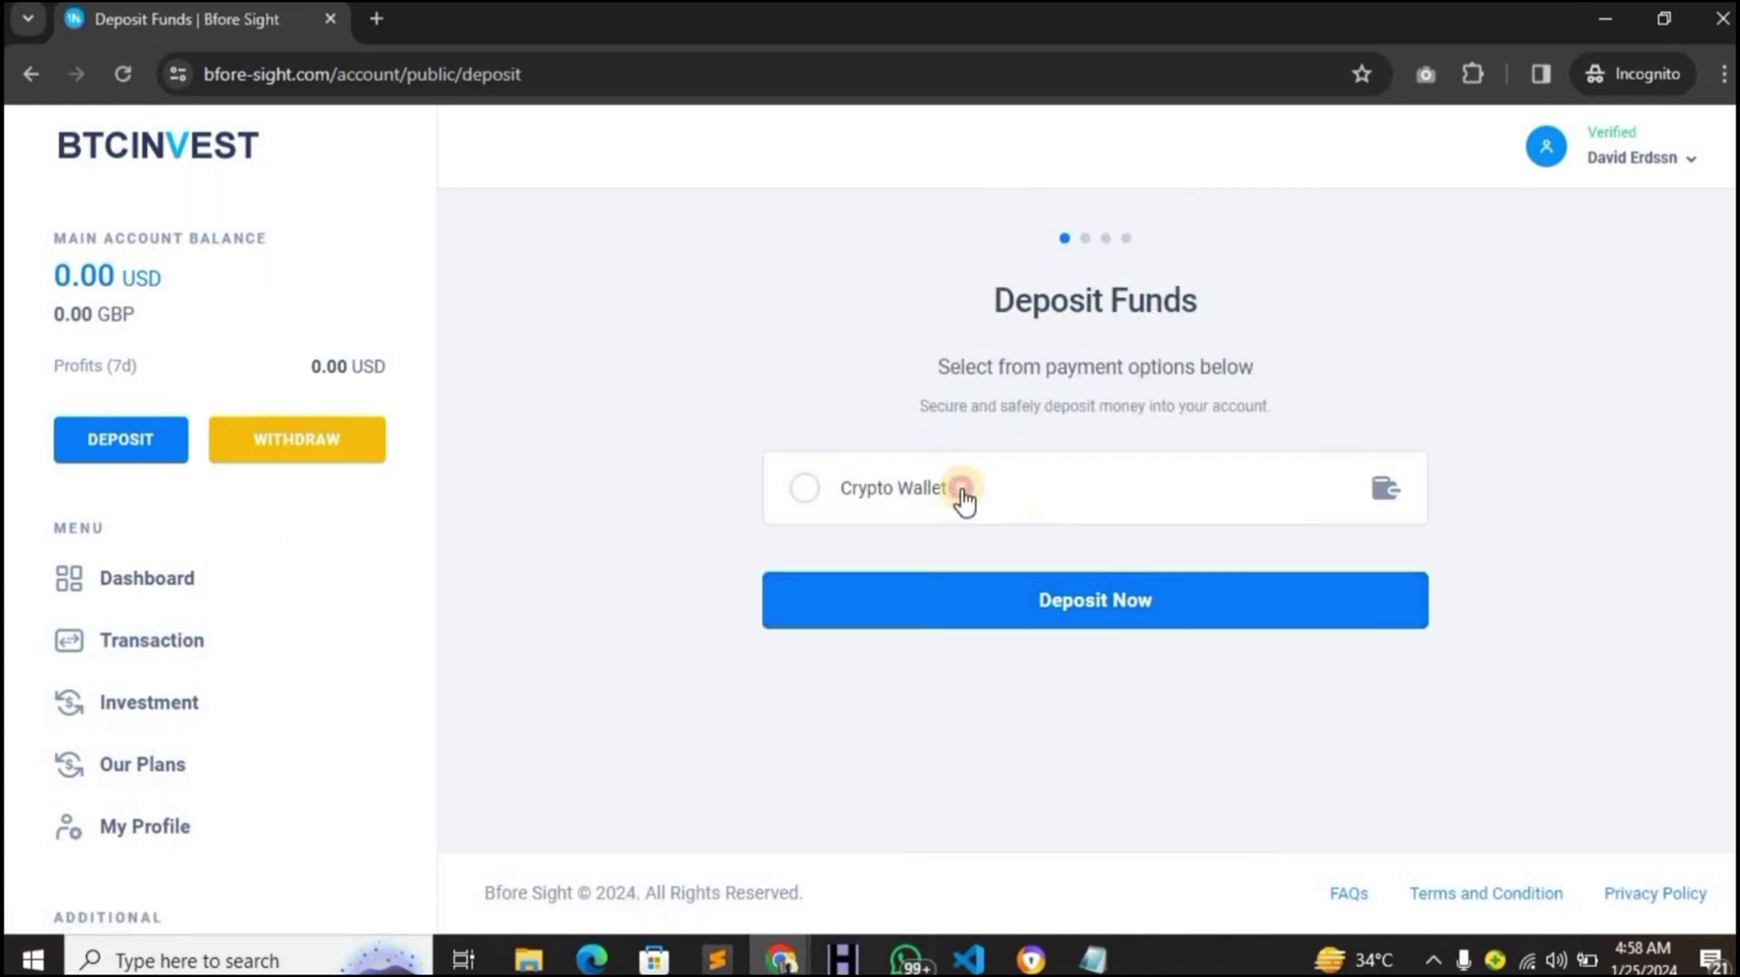
pyautogui.click(1052, 604)
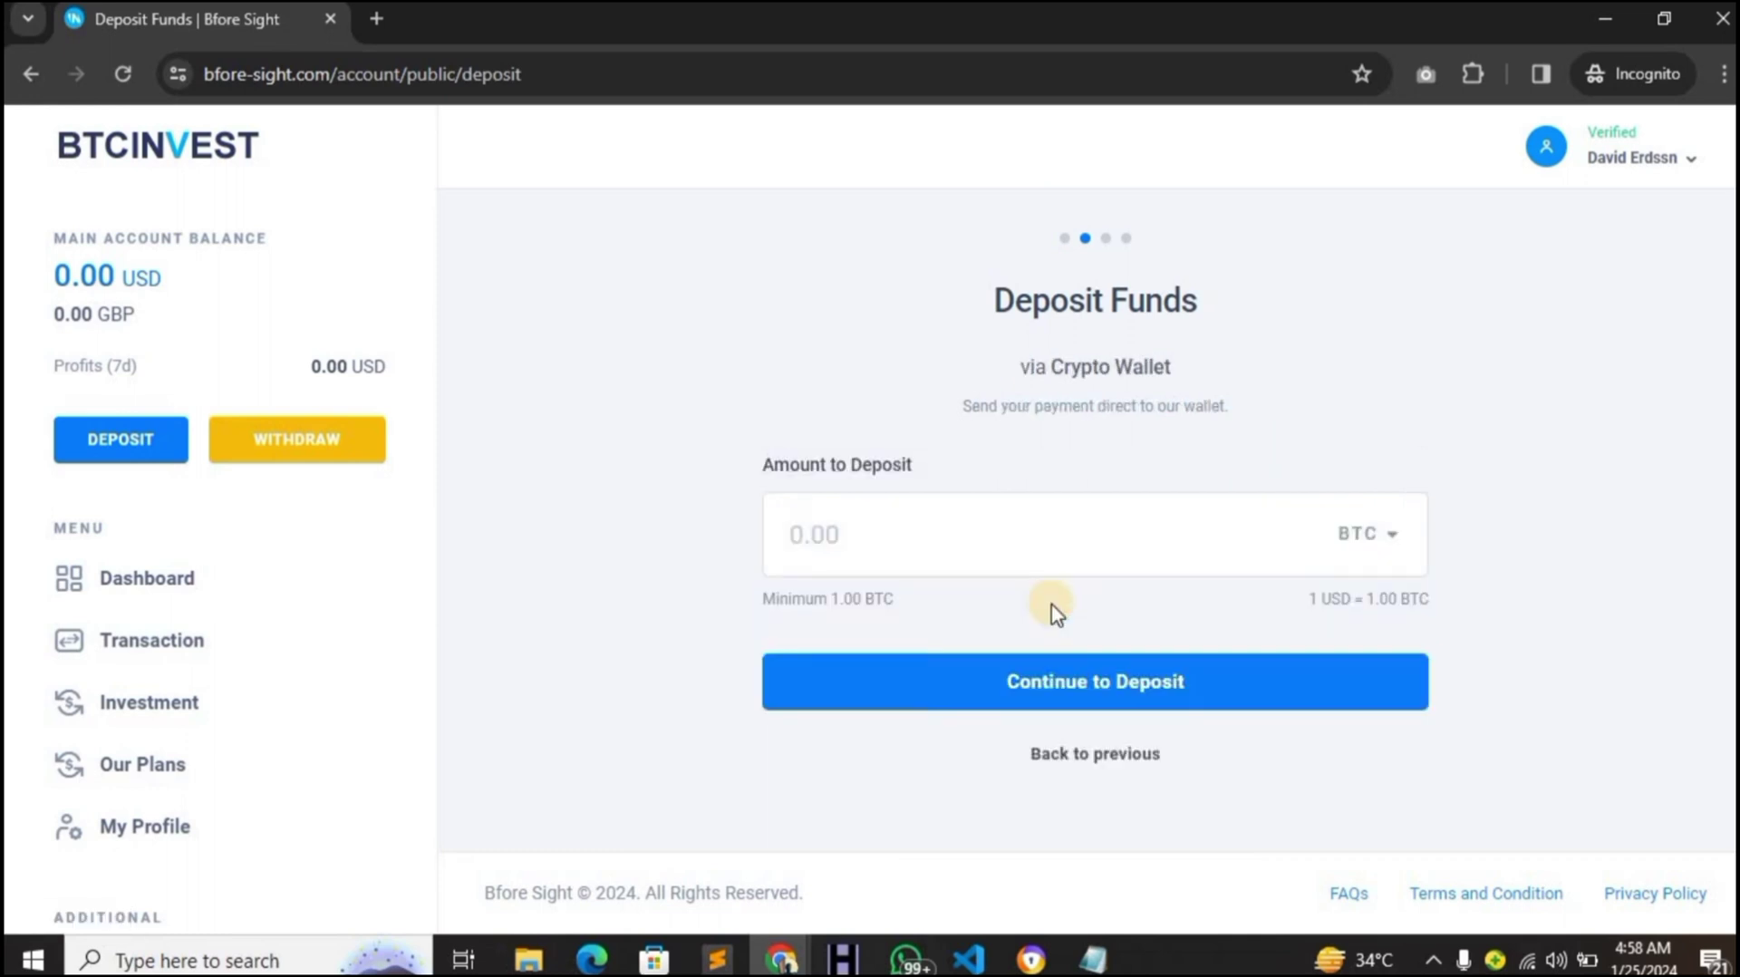
# - Enter 0.1348494, then replace the rejected amount with 1 BTC and continue
pyautogui.click(992, 564)
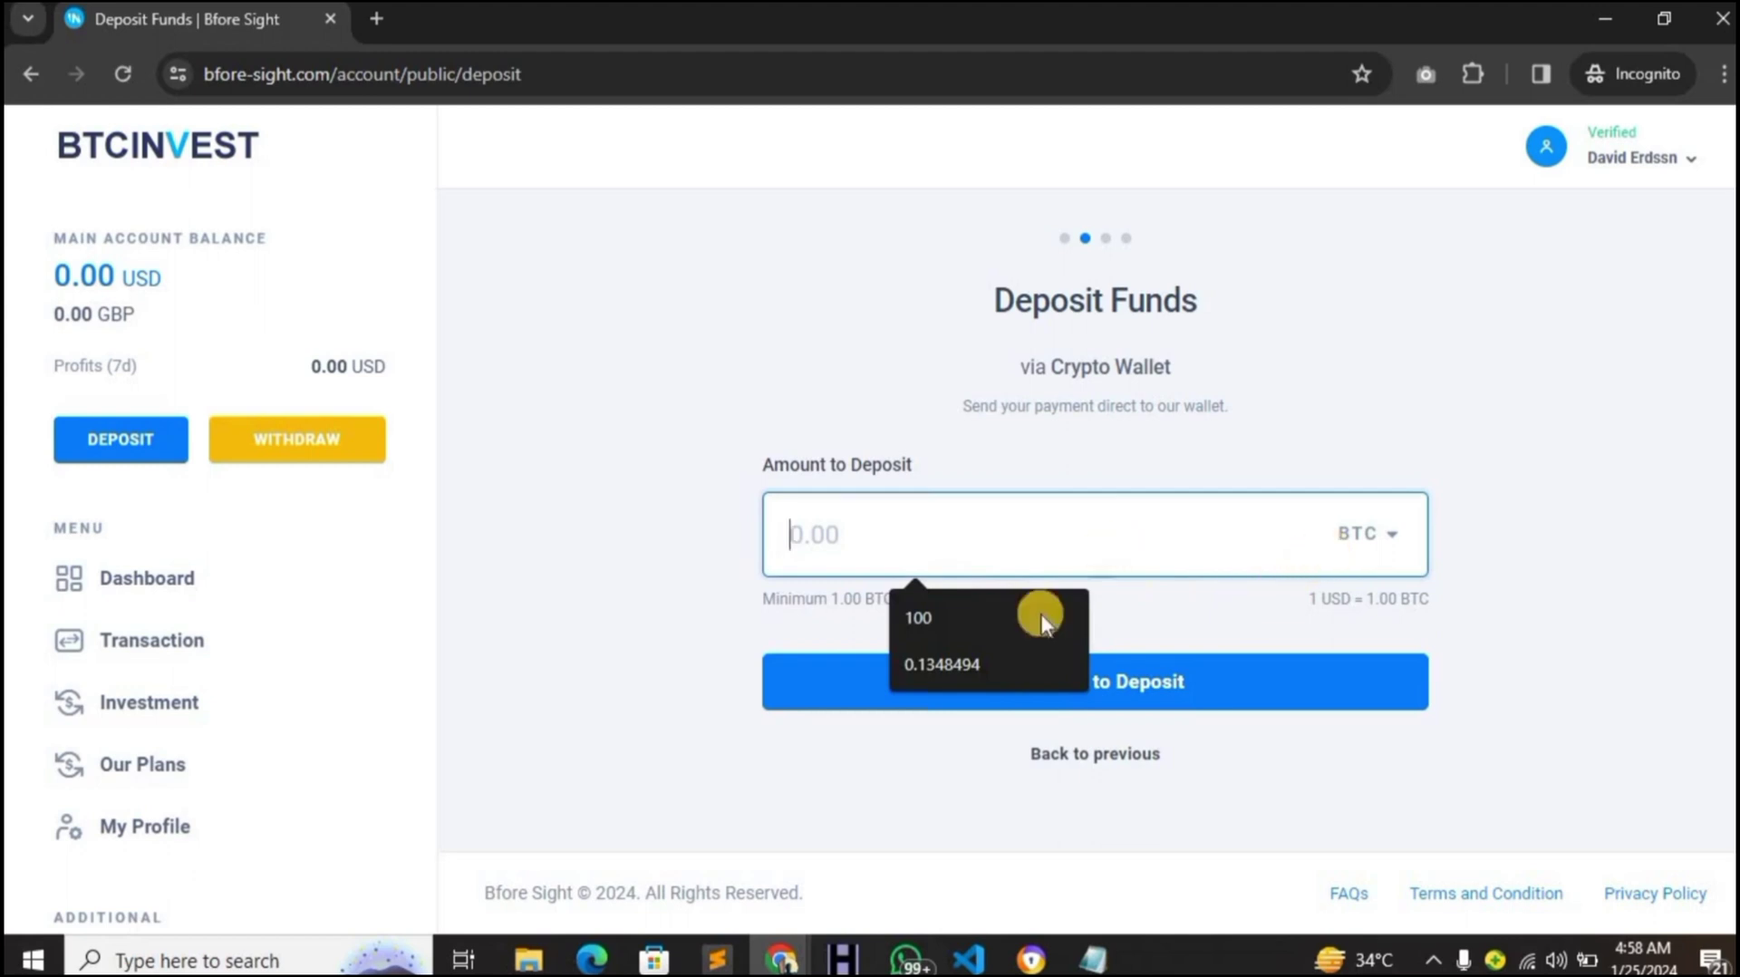
pyautogui.click(1017, 644)
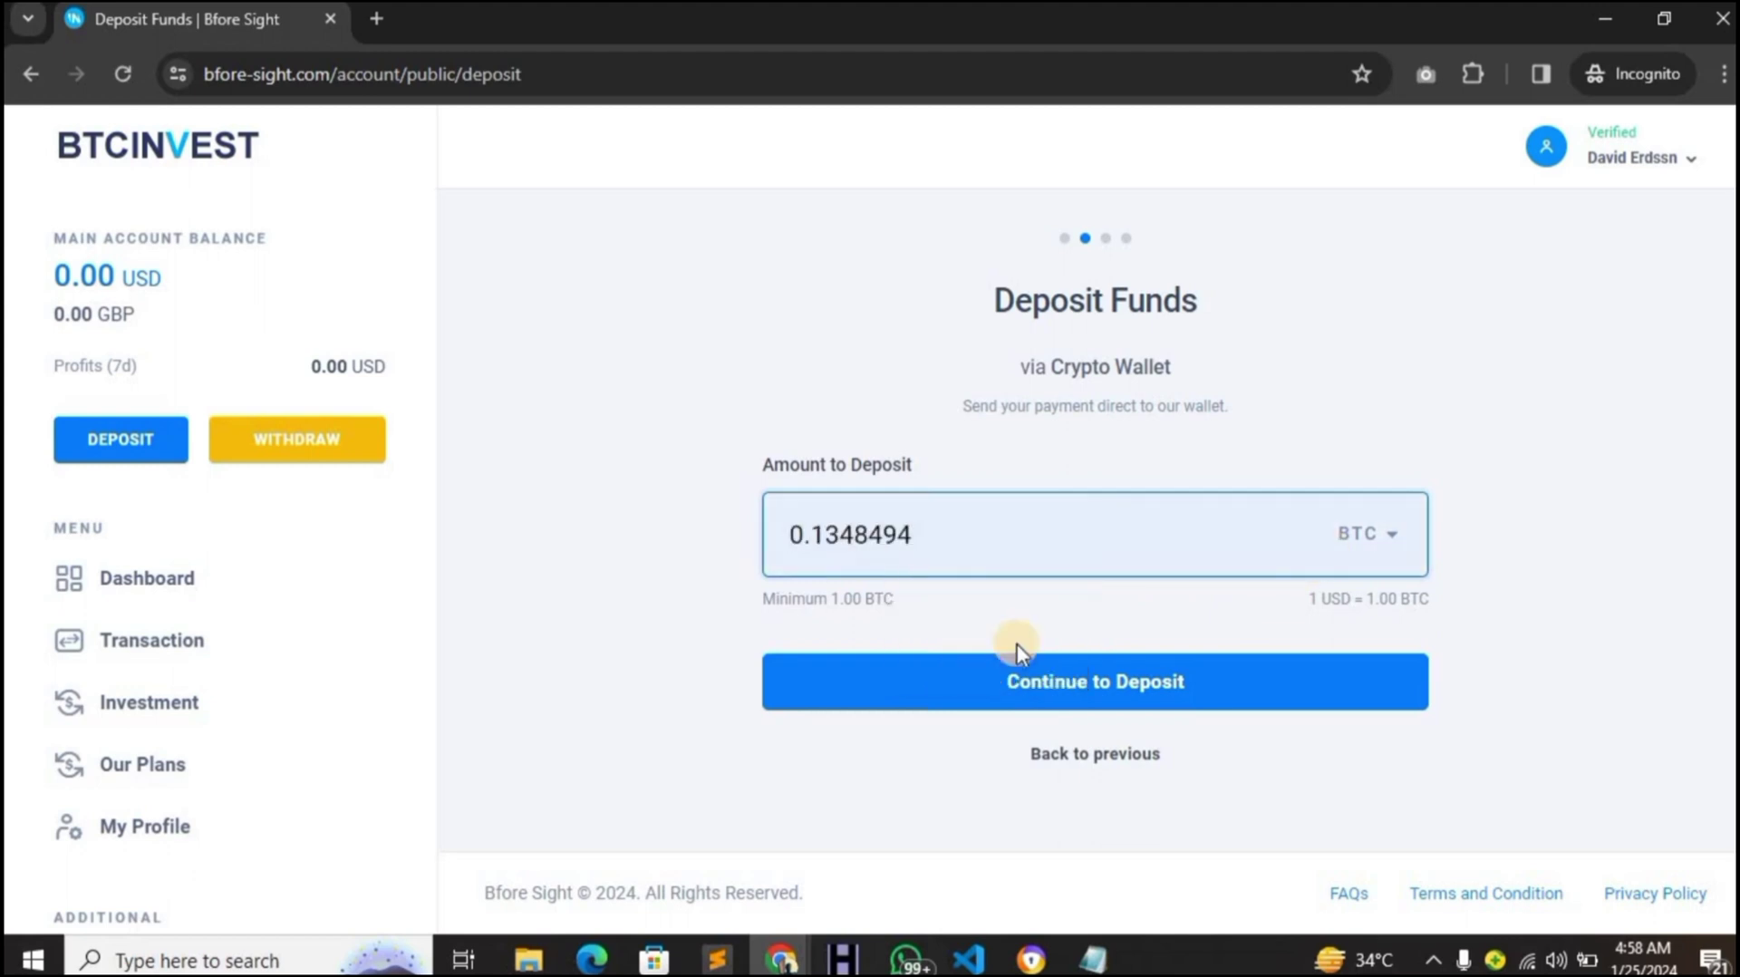
pyautogui.click(1017, 687)
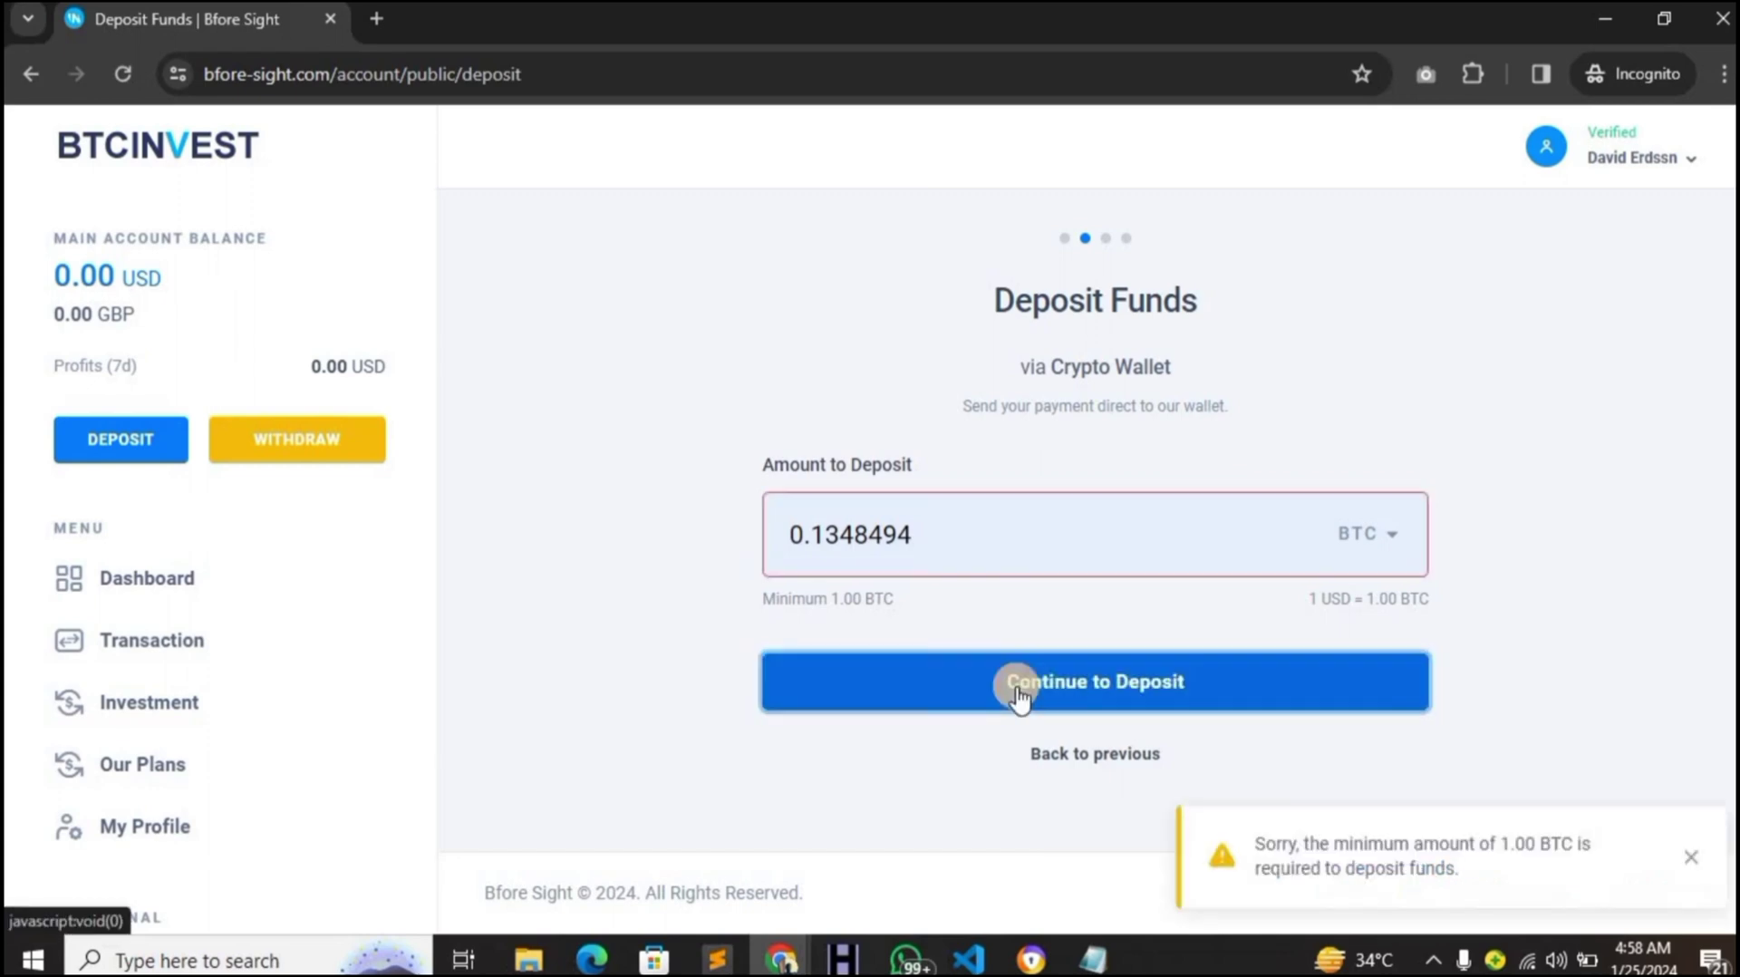
pyautogui.doubleClick(907, 549)
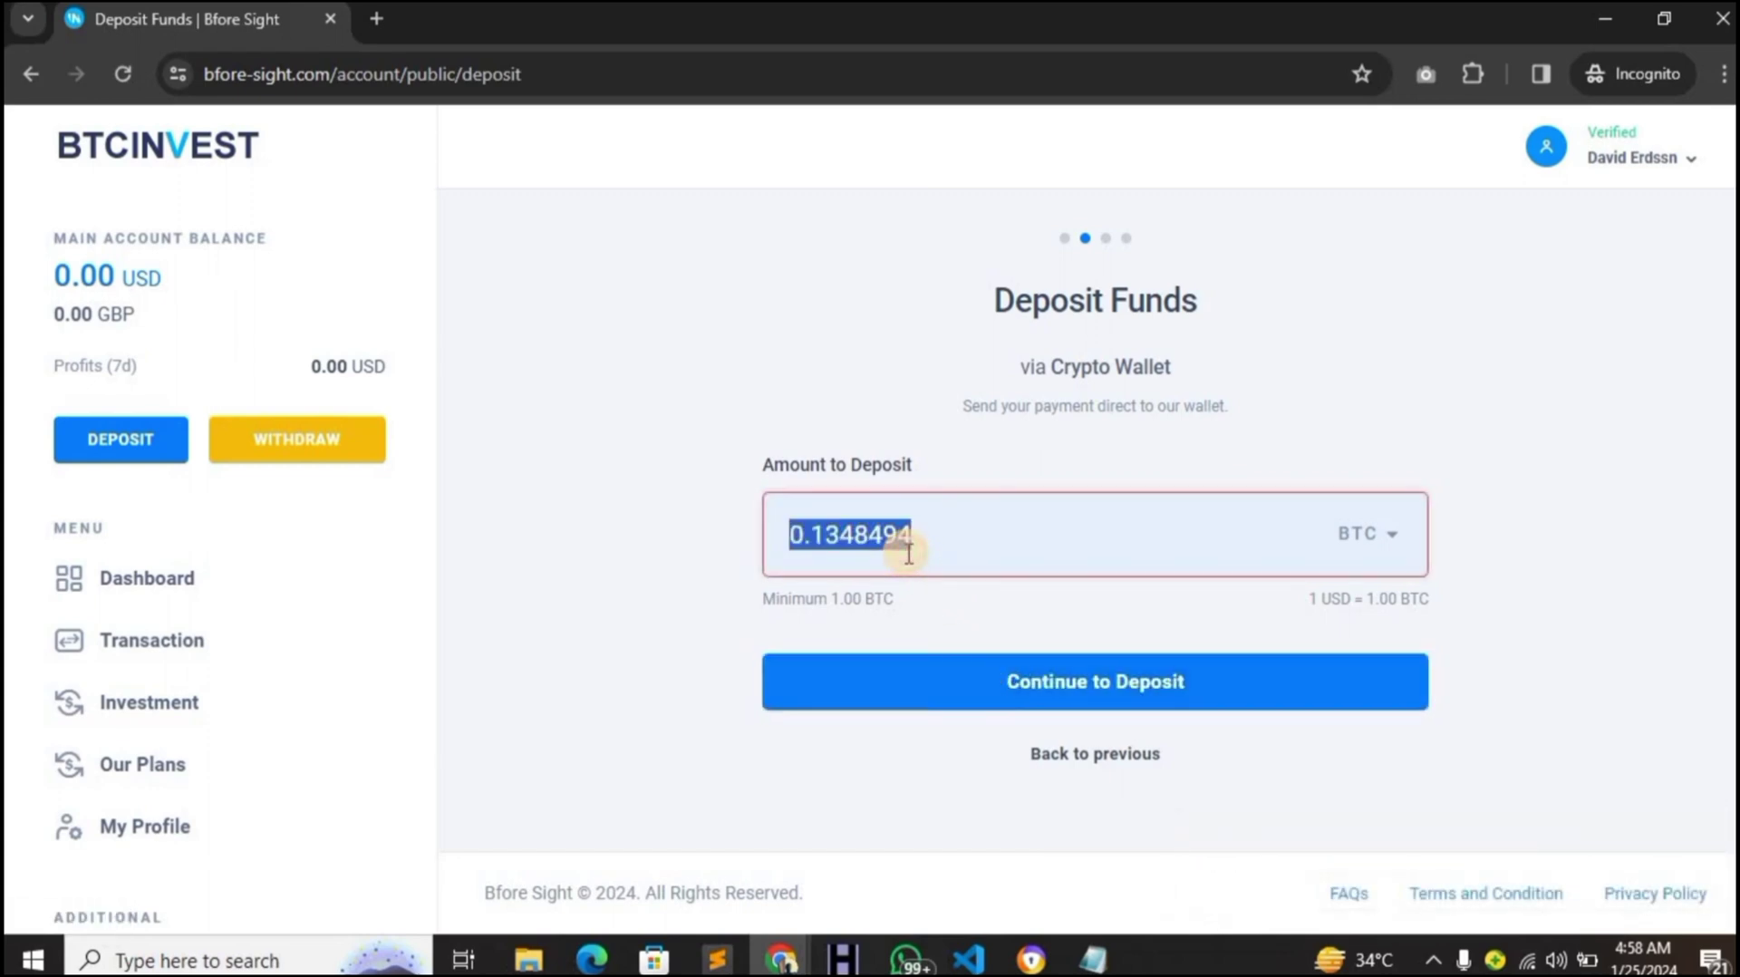
pyautogui.write('1')
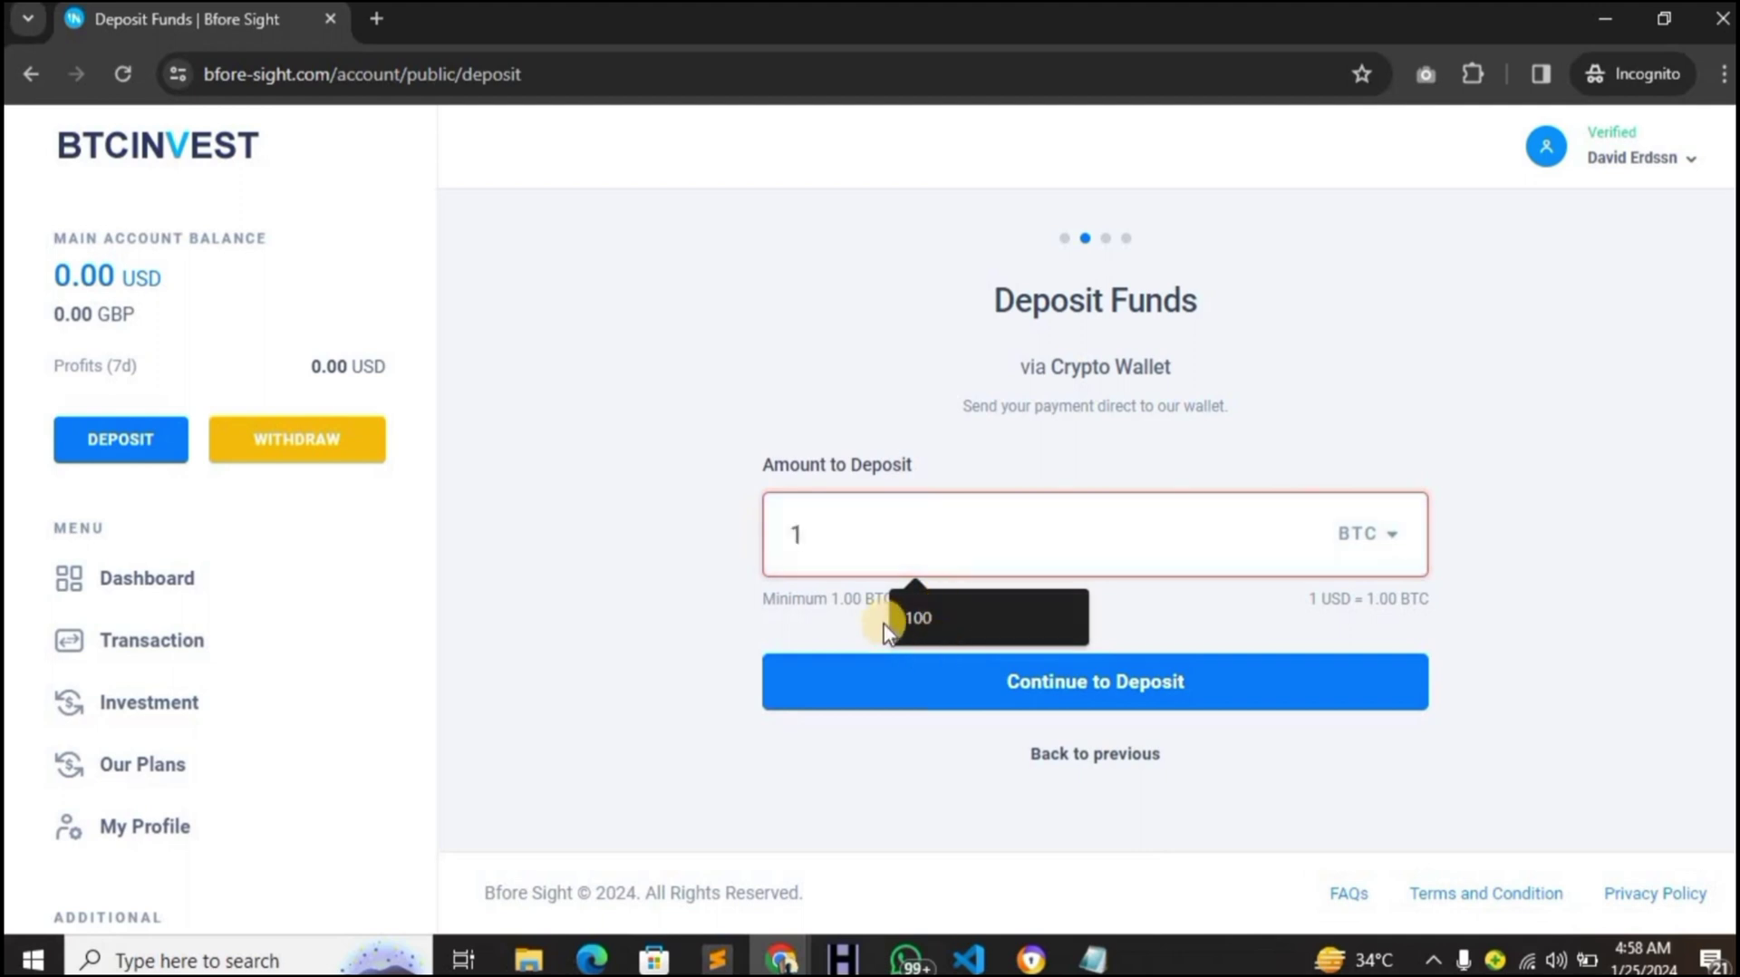
pyautogui.click(886, 668)
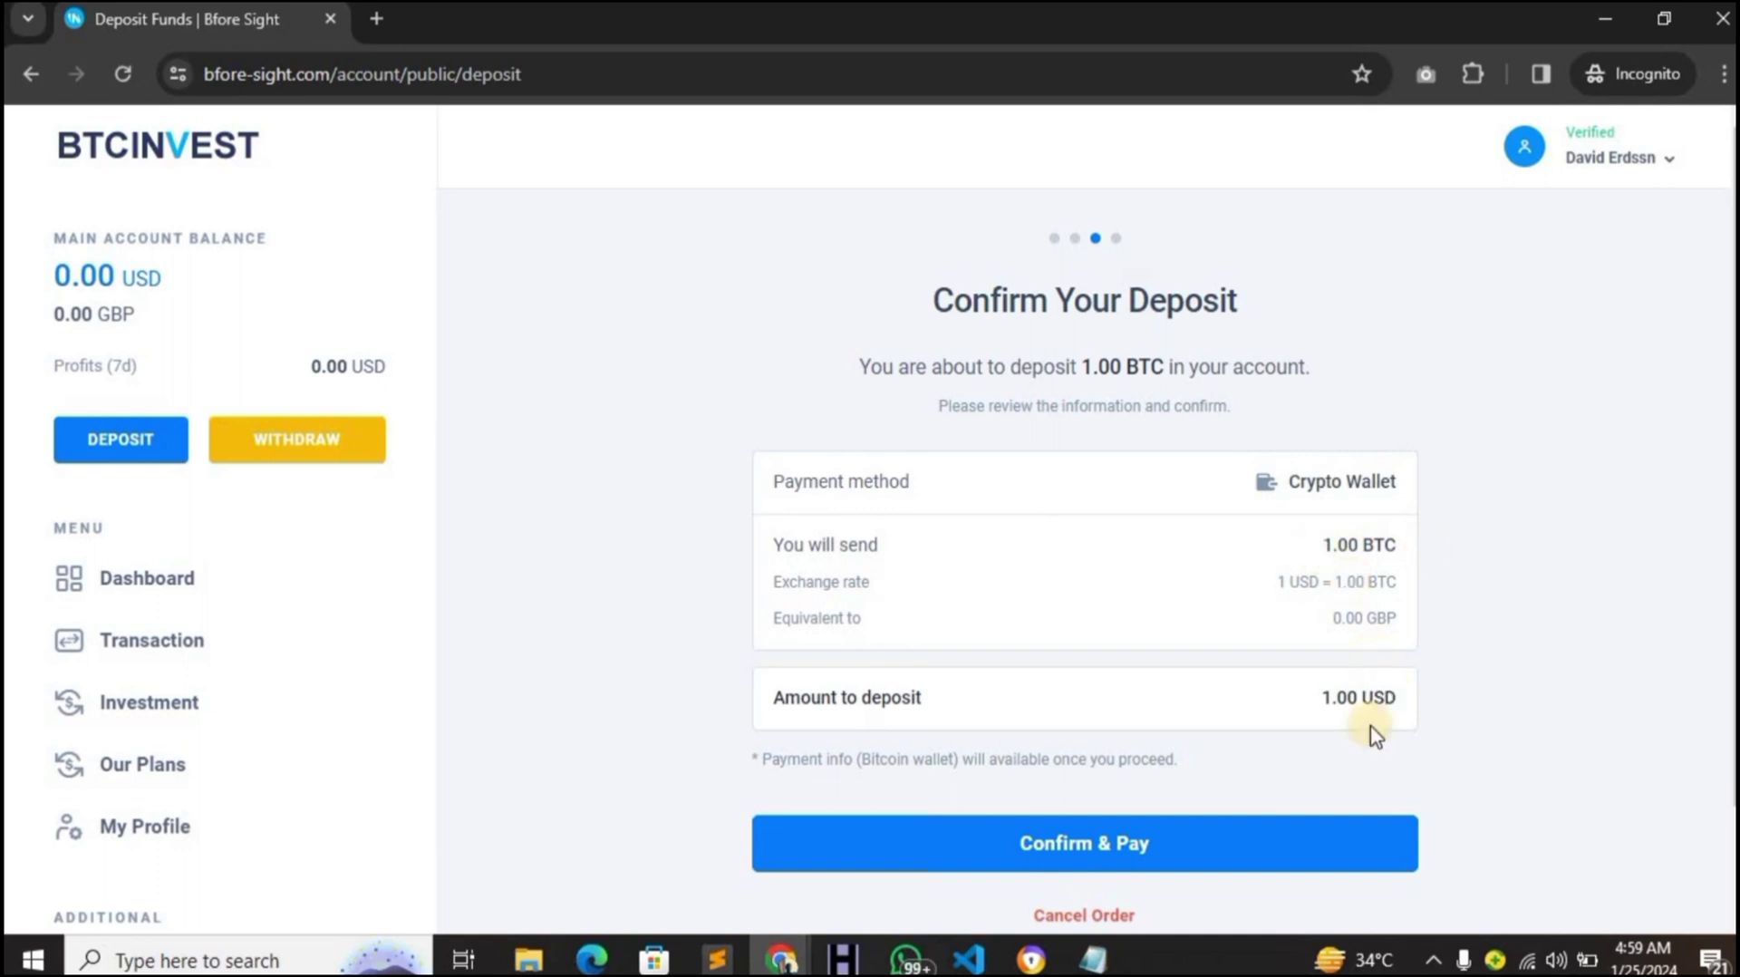
# - Confirm and pay the 1.00 BTC Crypto Wallet deposit
pyautogui.click(1289, 866)
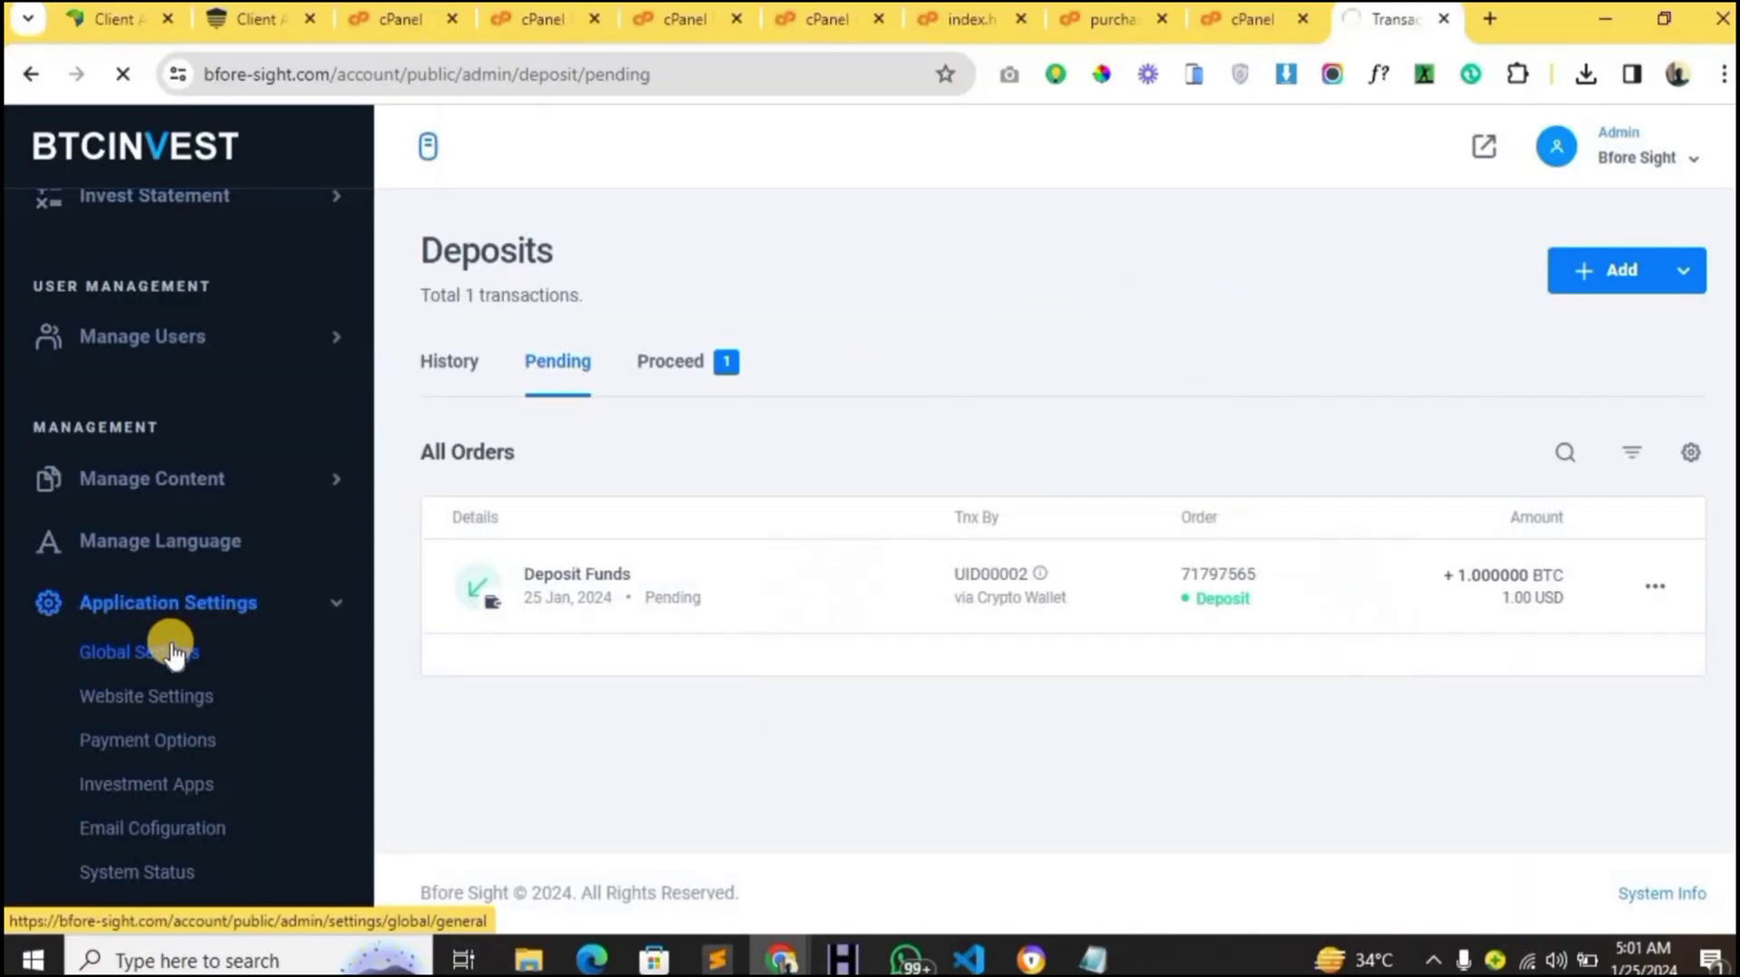
# - Open Global Settings from the admin Application Settings menu
pyautogui.click(172, 652)
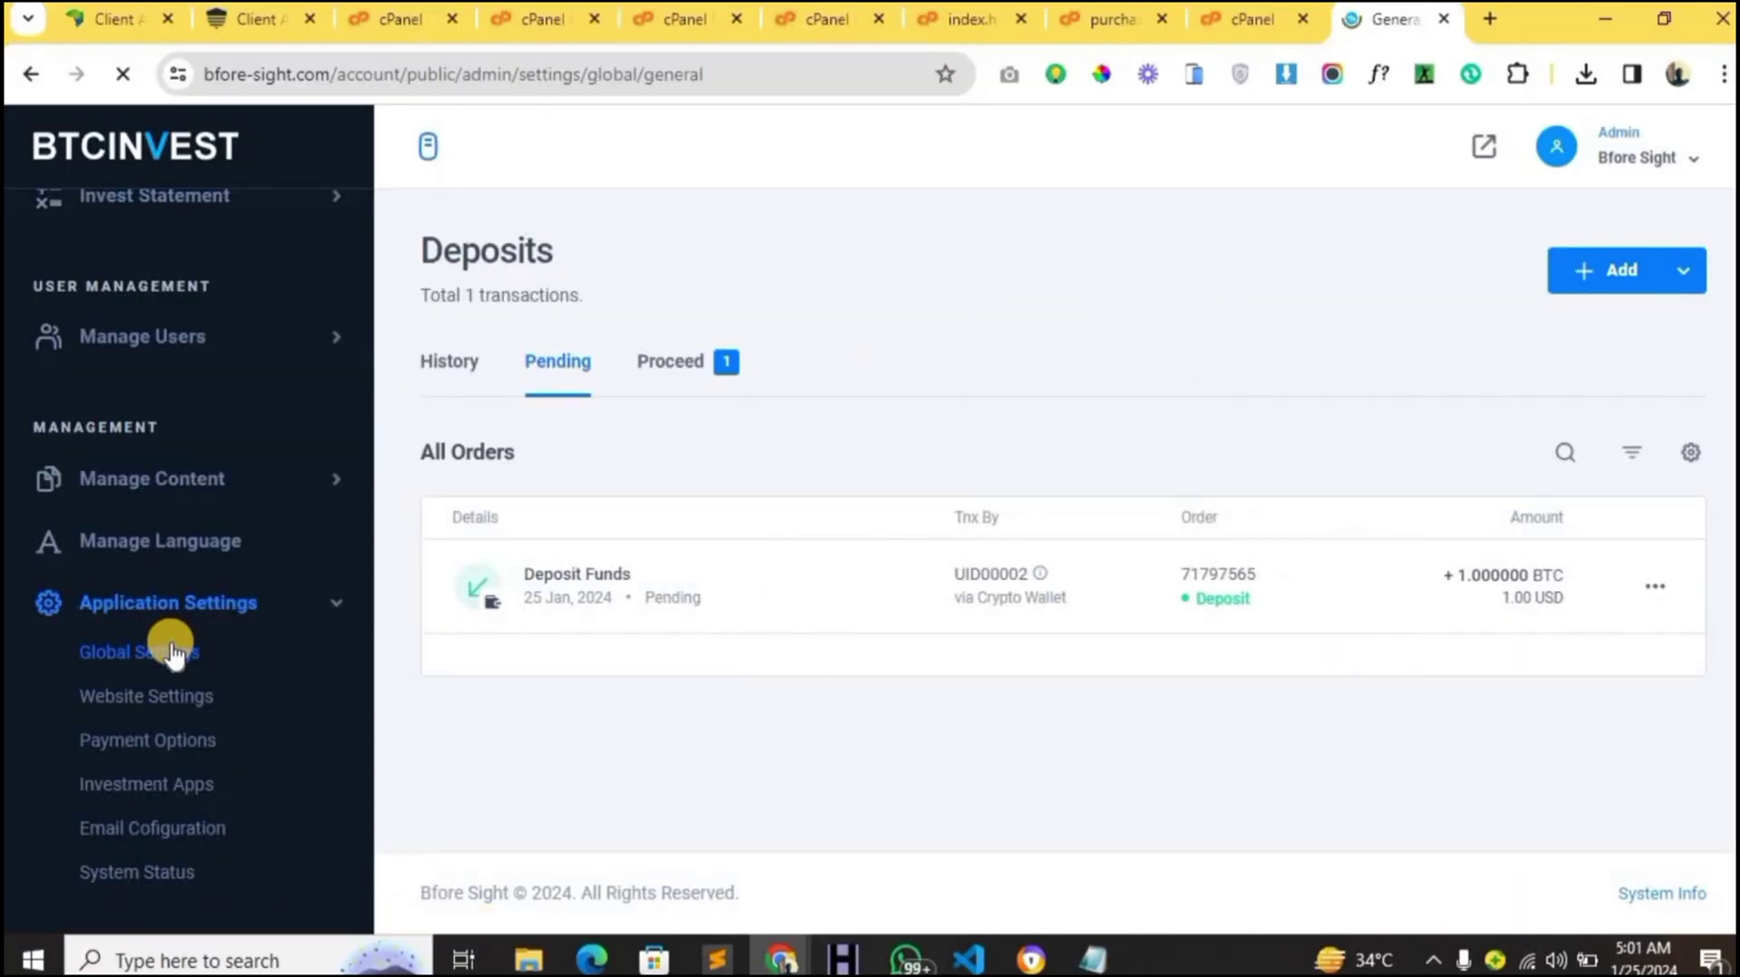